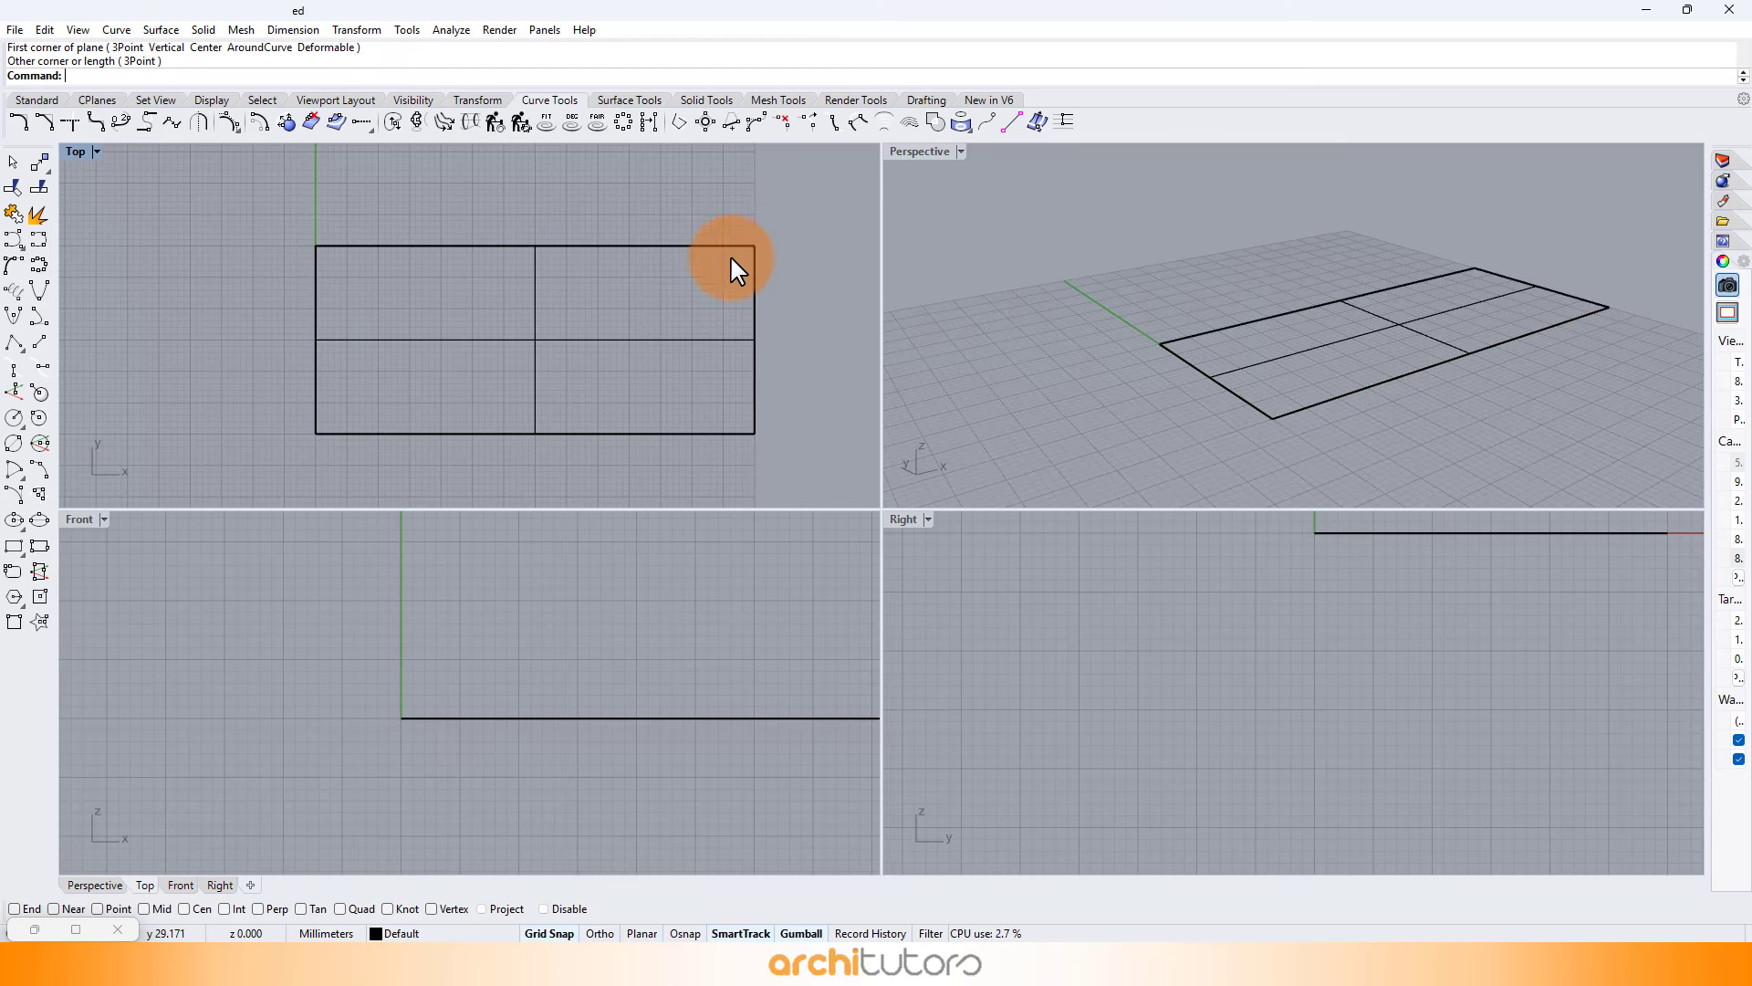
Maximize the Perspective viewport and set its display mode to Shaded.
right_drag(1234, 319, 1014, 303)
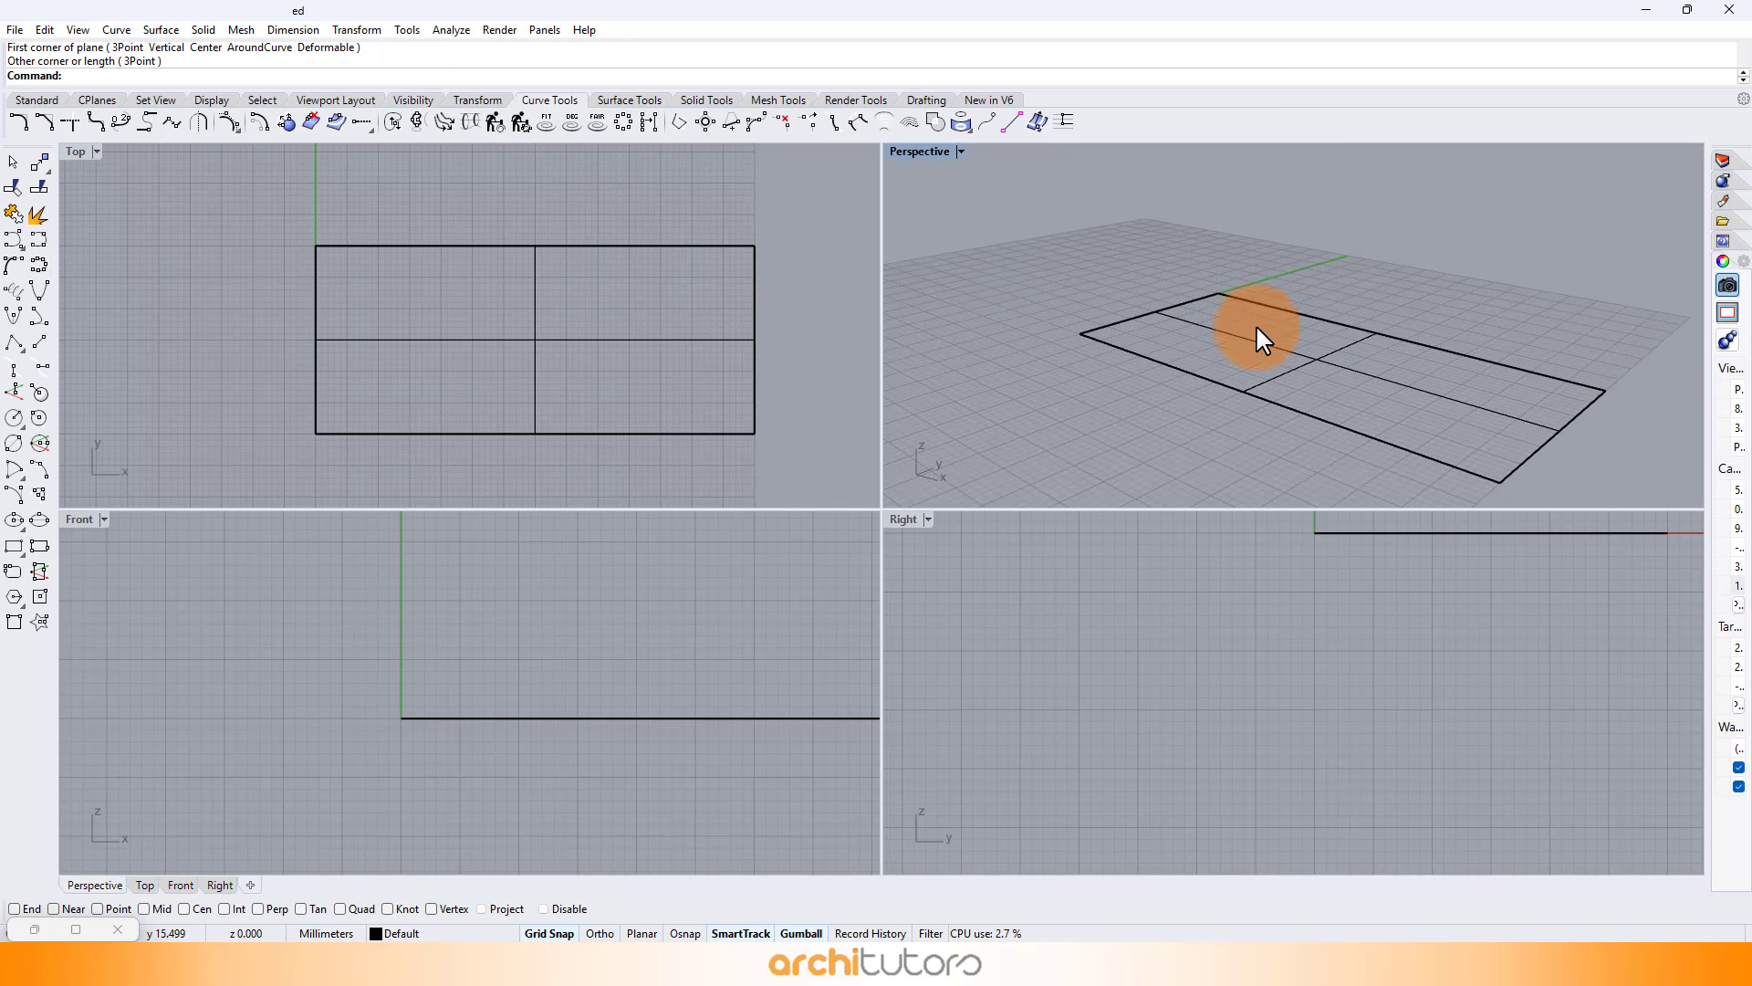
scroll(1332, 337, up, 2)
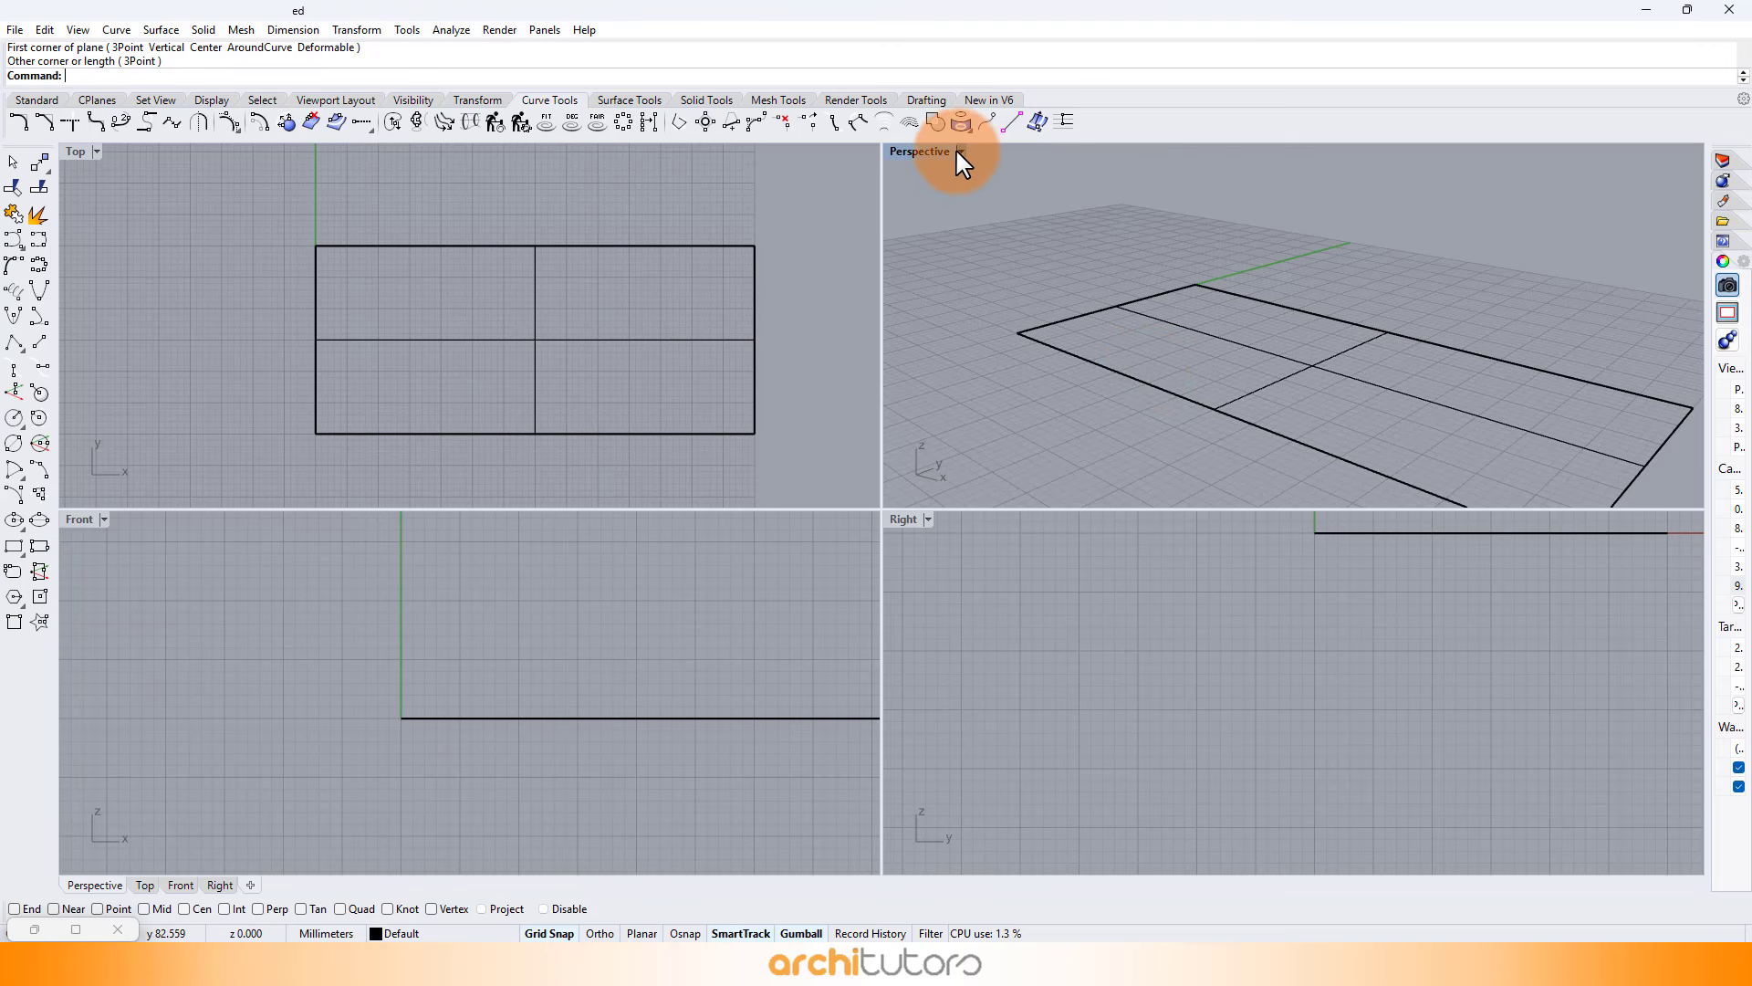
double_click(927, 149)
scroll(1000, 347, down, 4)
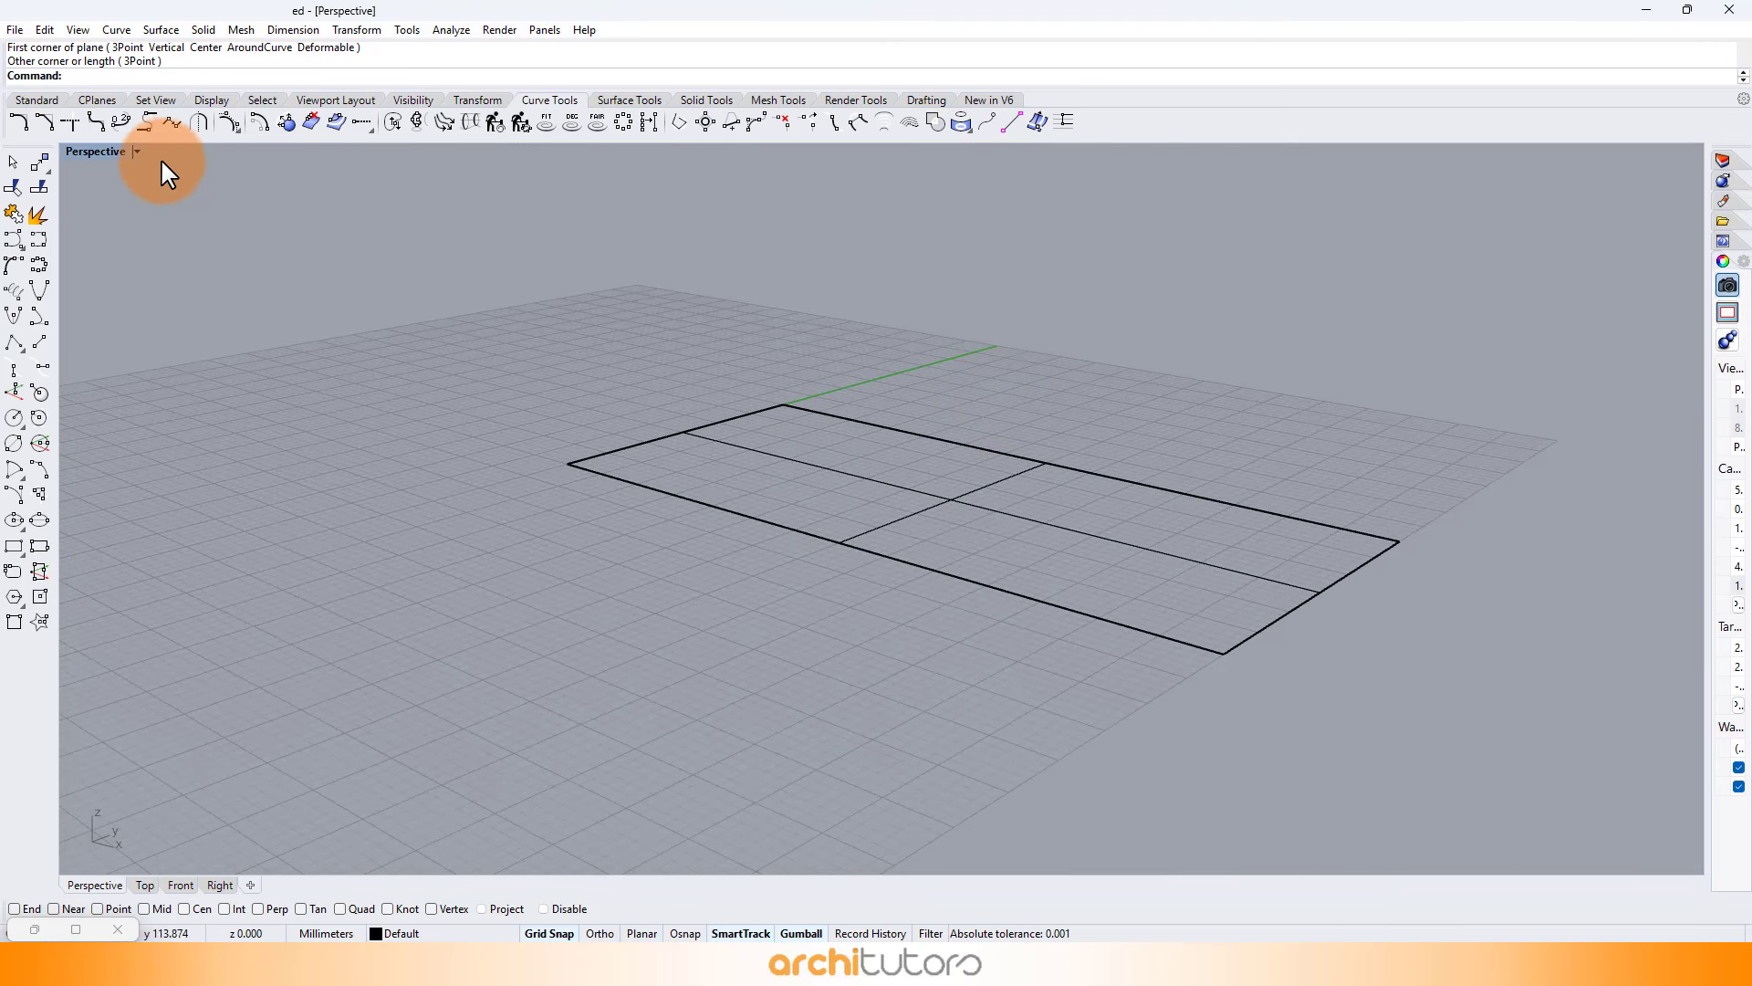
click(136, 150)
click(111, 220)
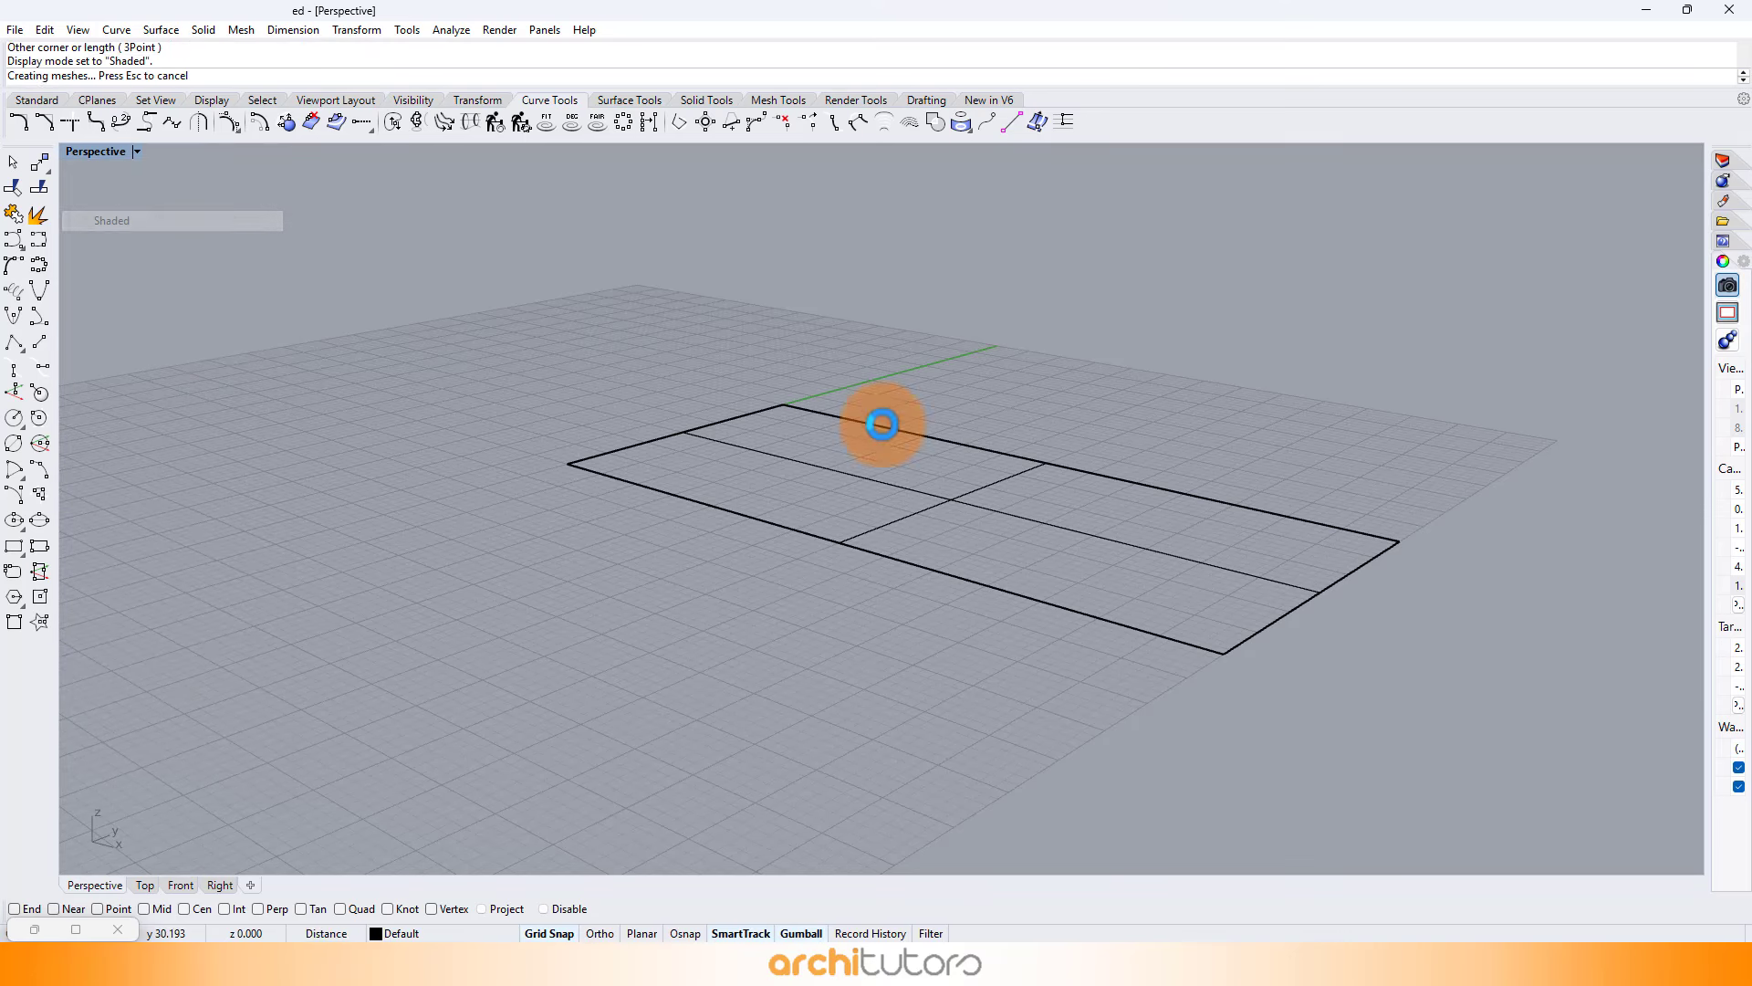
Select the rectangular plane surface and turn on its control points with PointsOn.
mouse_move(912, 438)
right_down()
mouse_move(1135, 438)
mouse_move(1039, 458)
mouse_move(1113, 423)
right_up()
click(1038, 469)
text(P)
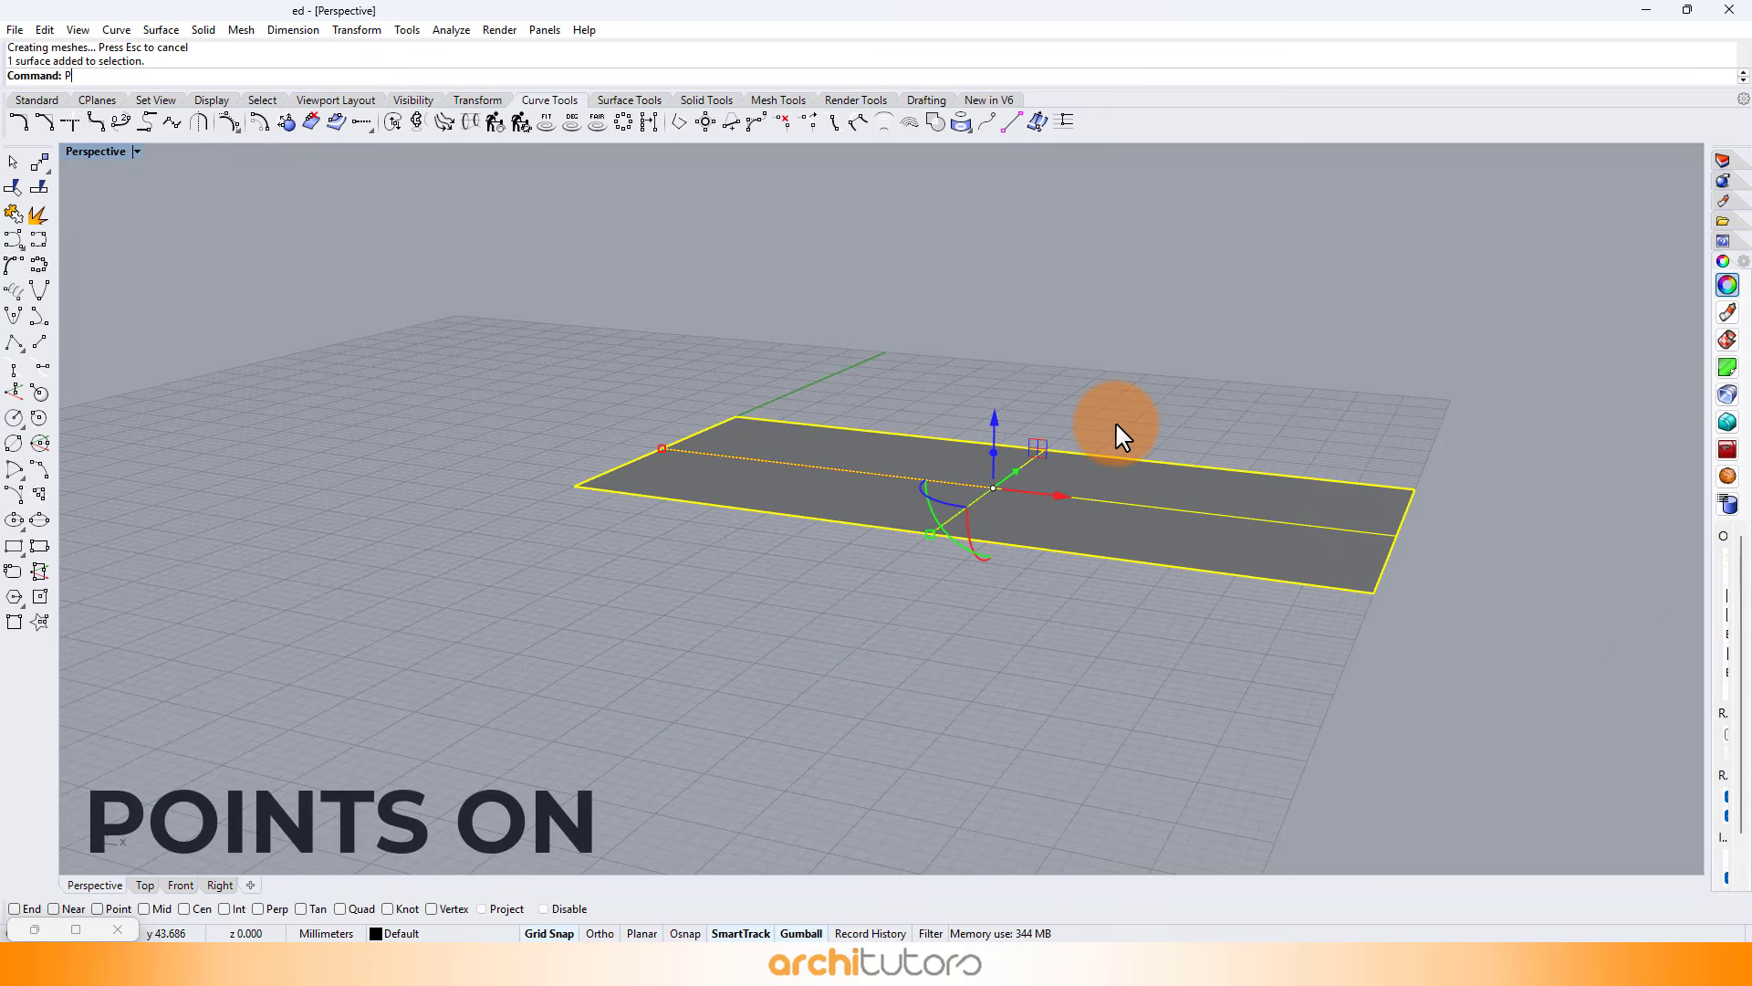
text(ointsOn)
key(Return)
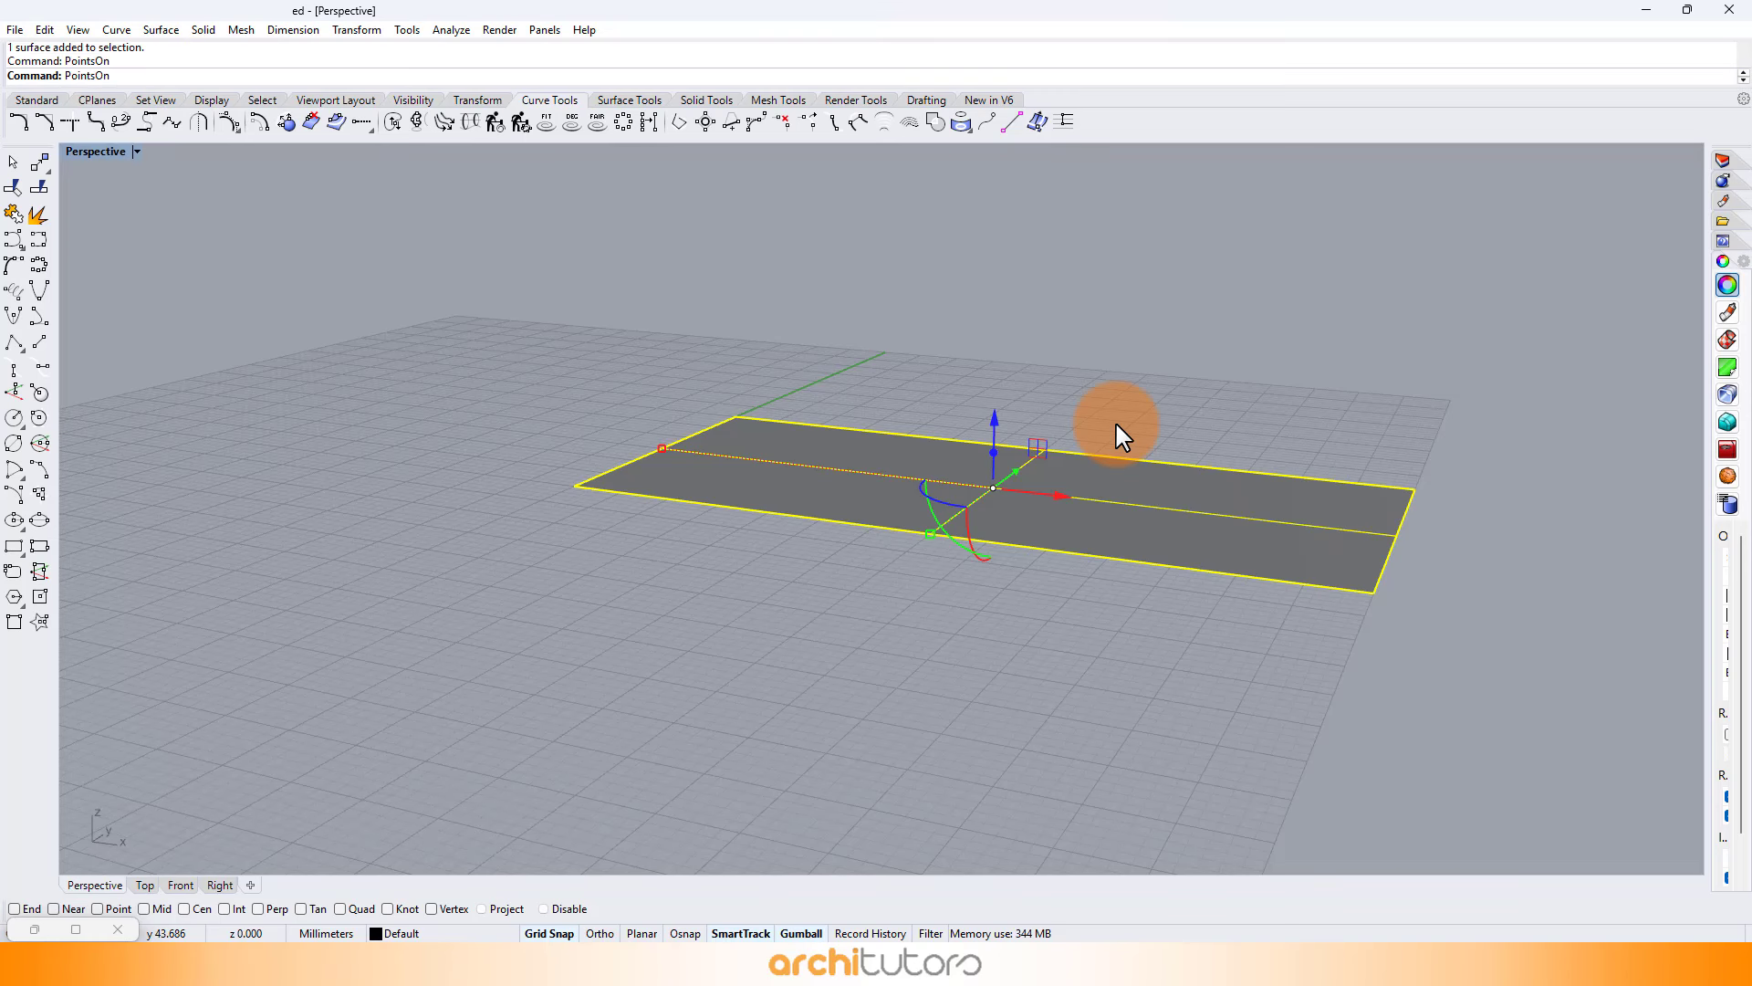
Rebuild the plane surface with a point count of 10 in U and 10 in V, keeping degree 3.
click(999, 449)
text(R)
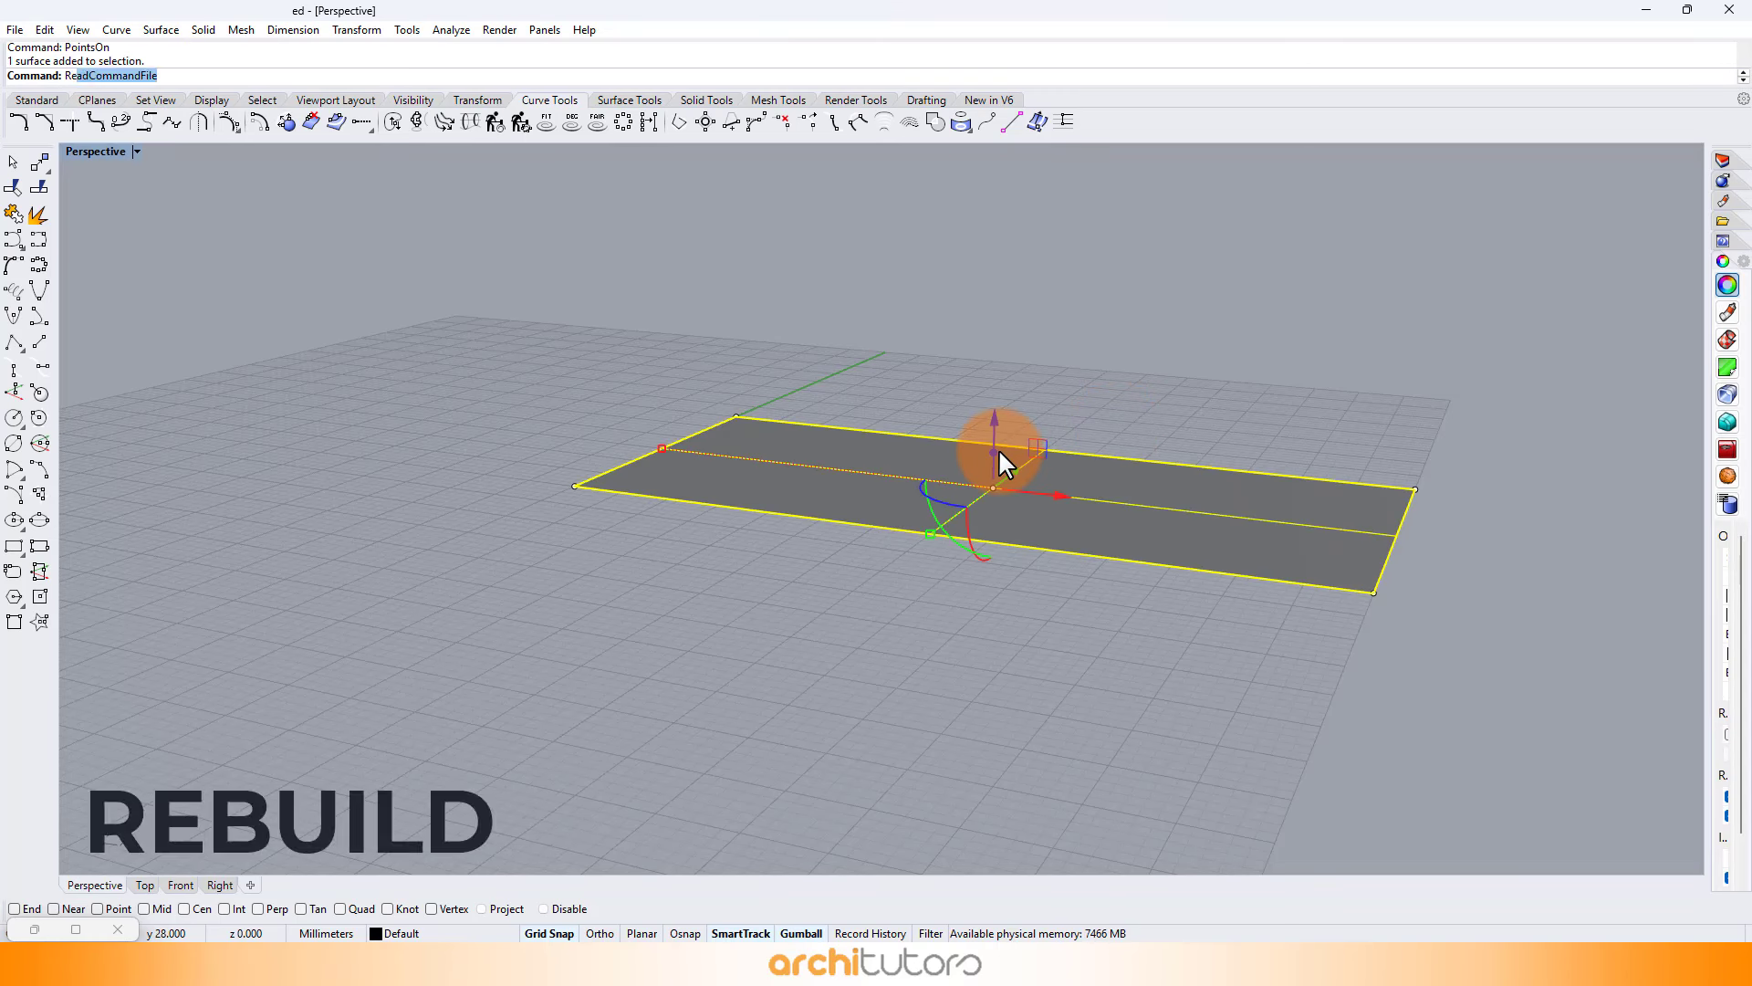
text(eb)
key(Return)
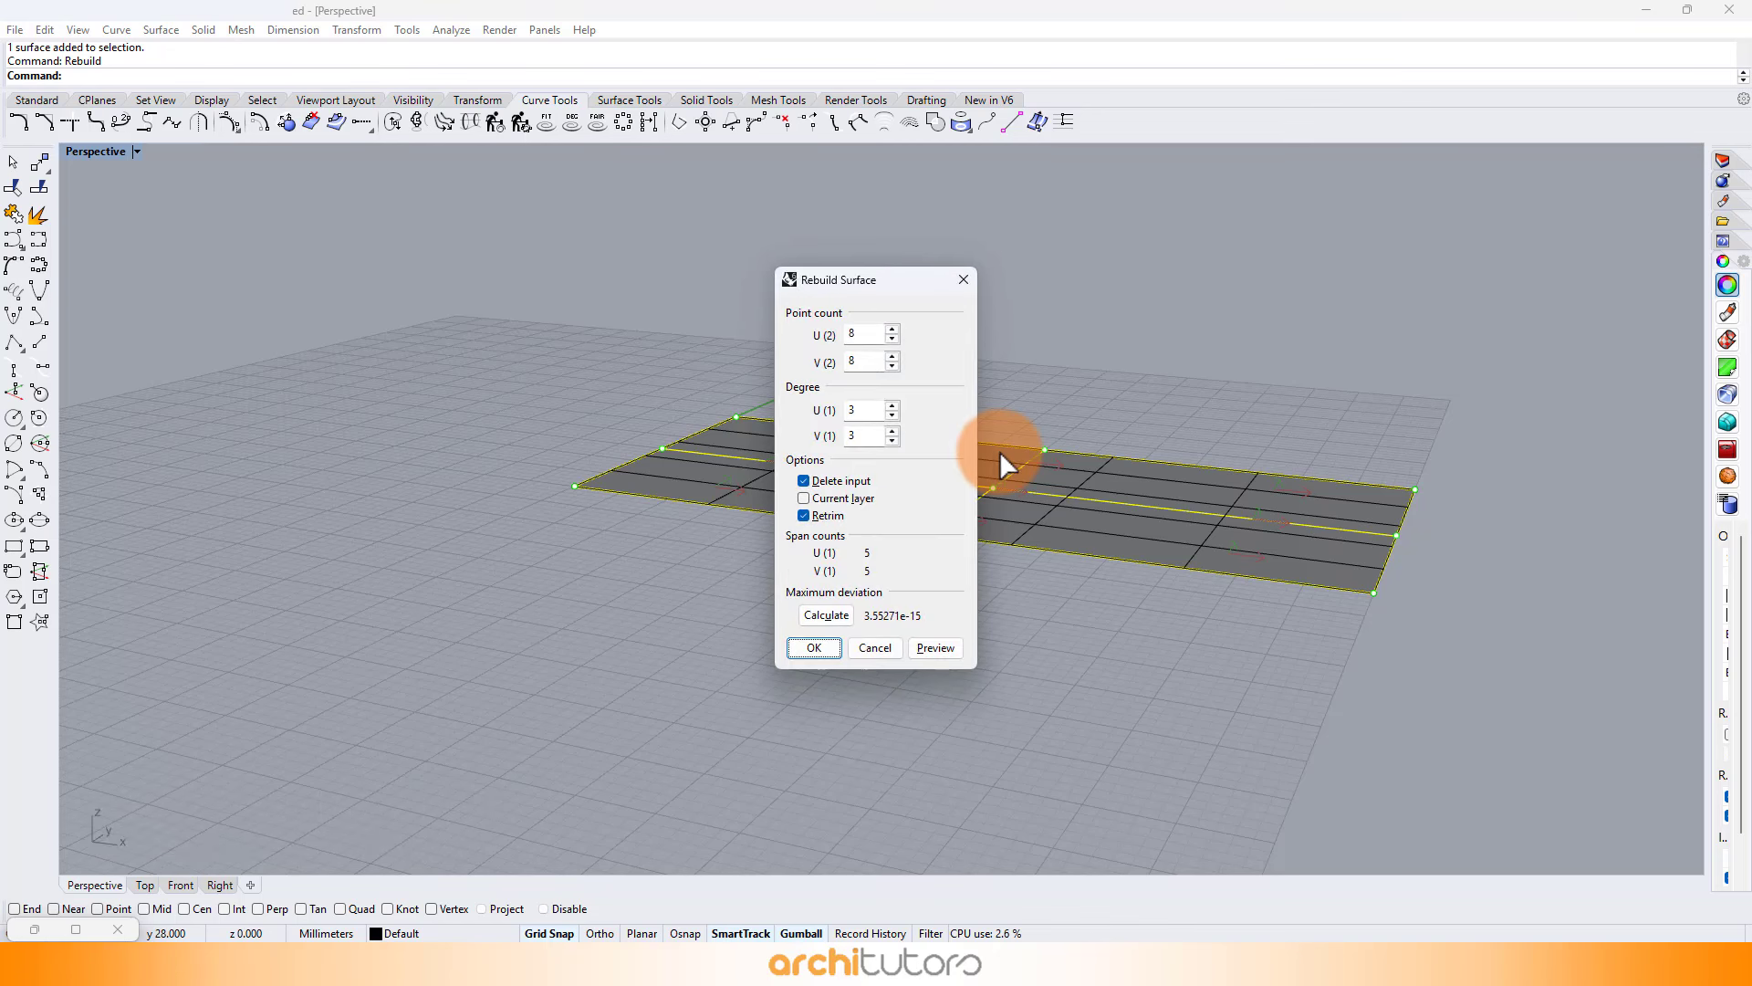
drag(867, 336, 800, 357)
text(101)
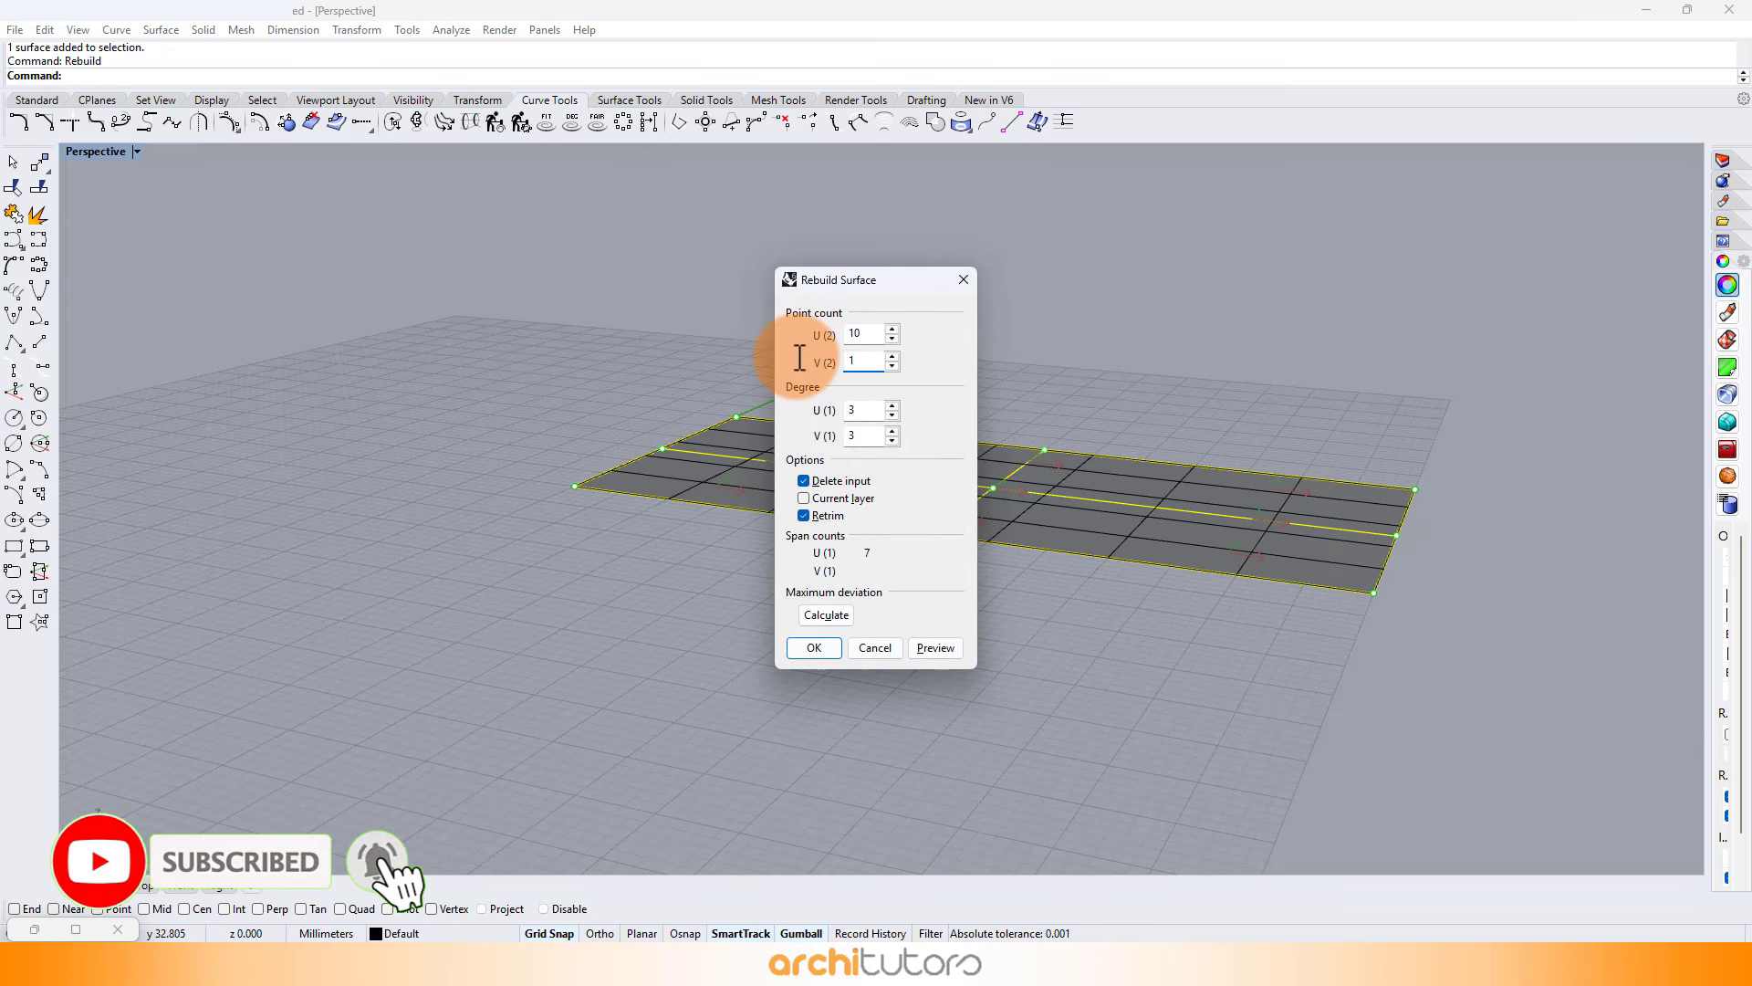
click(825, 614)
click(814, 647)
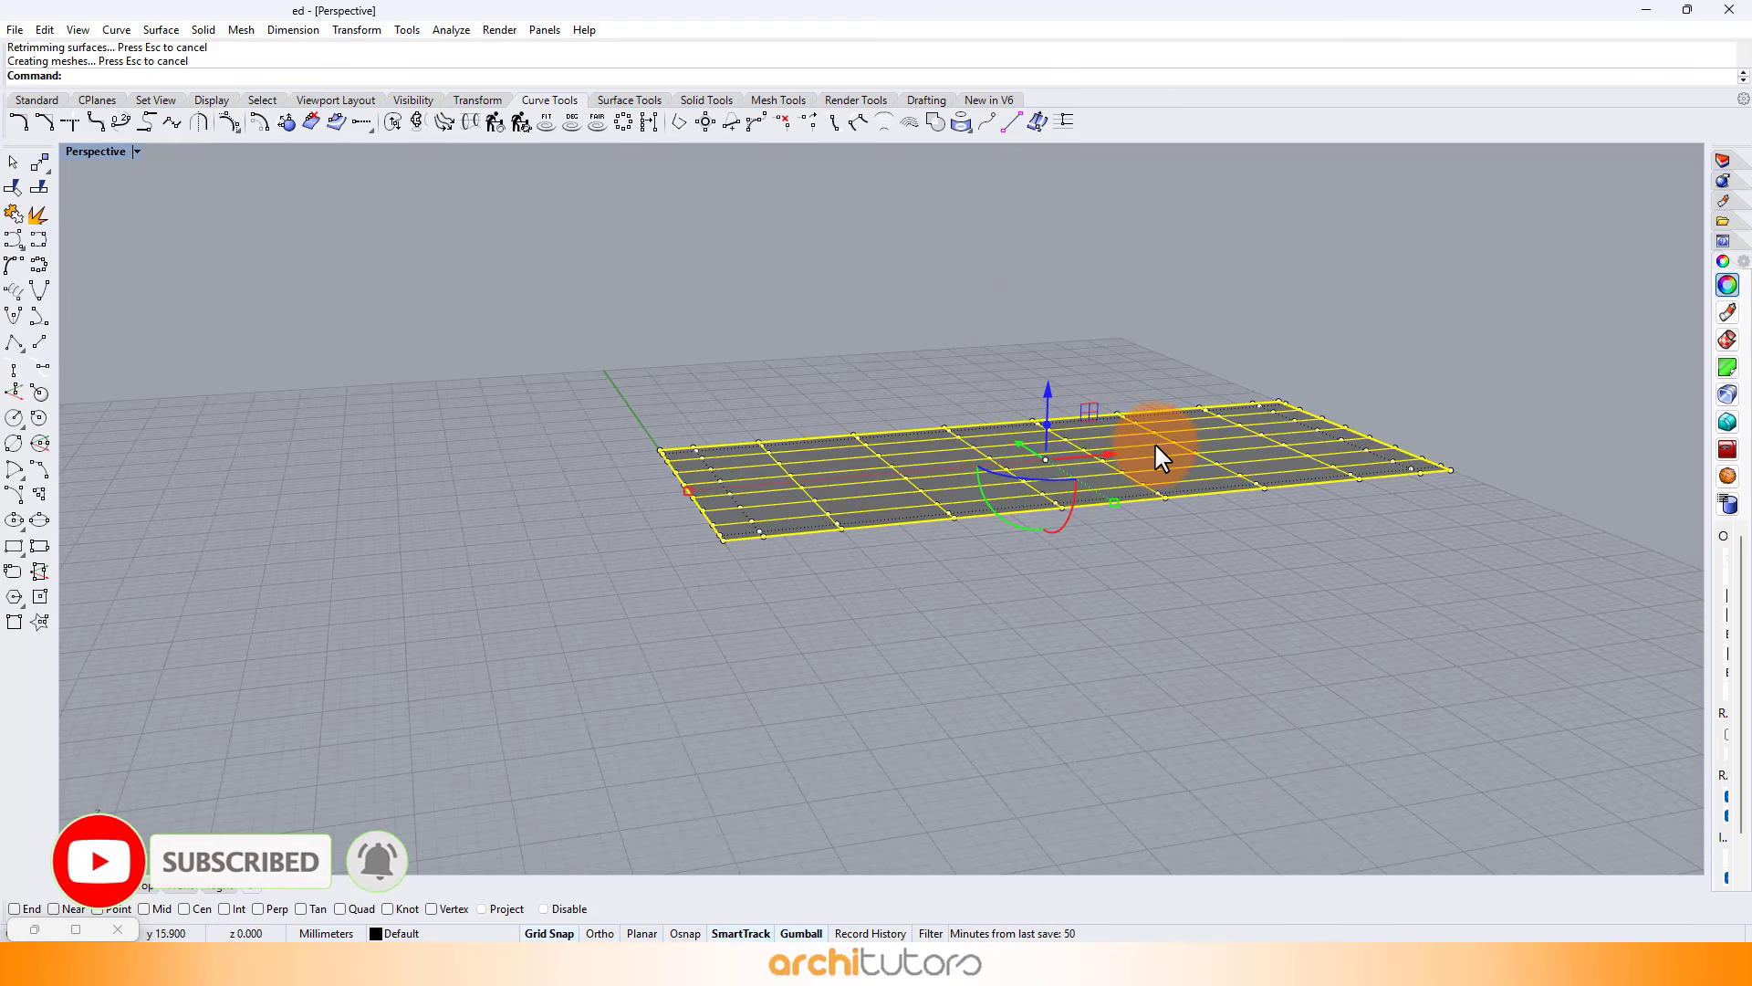
Raise one interior control point near the surface's short end at the Y axis to start a hill.
scroll(1155, 443, up, 2)
right_drag(1155, 443, 1157, 477)
scroll(900, 439, up, 2)
right_drag(900, 440, 735, 595)
click(753, 600)
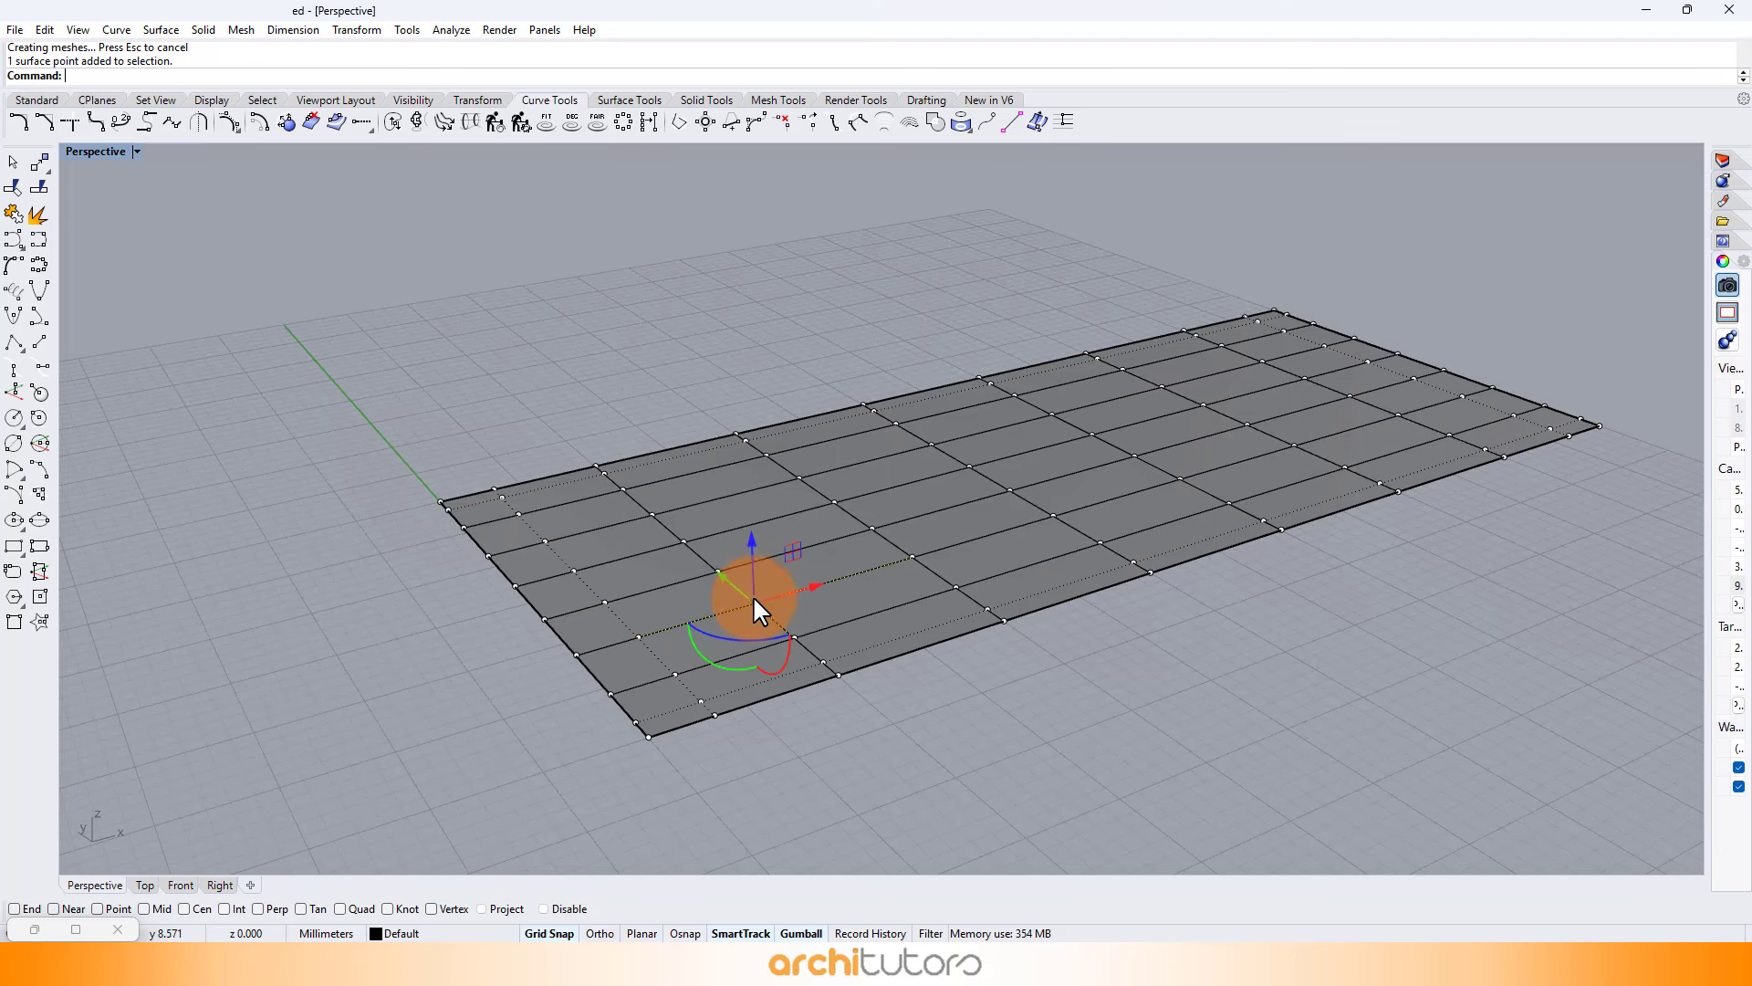
drag(752, 541, 757, 453)
Raise two more interior control points near the Y-axis end to form neighbouring bumps.
click(792, 618)
right_drag(792, 619, 917, 503)
click(912, 497)
right_drag(913, 497, 878, 522)
drag(878, 522, 868, 489)
right_drag(868, 489, 803, 593)
click(794, 624)
drag(796, 566, 794, 452)
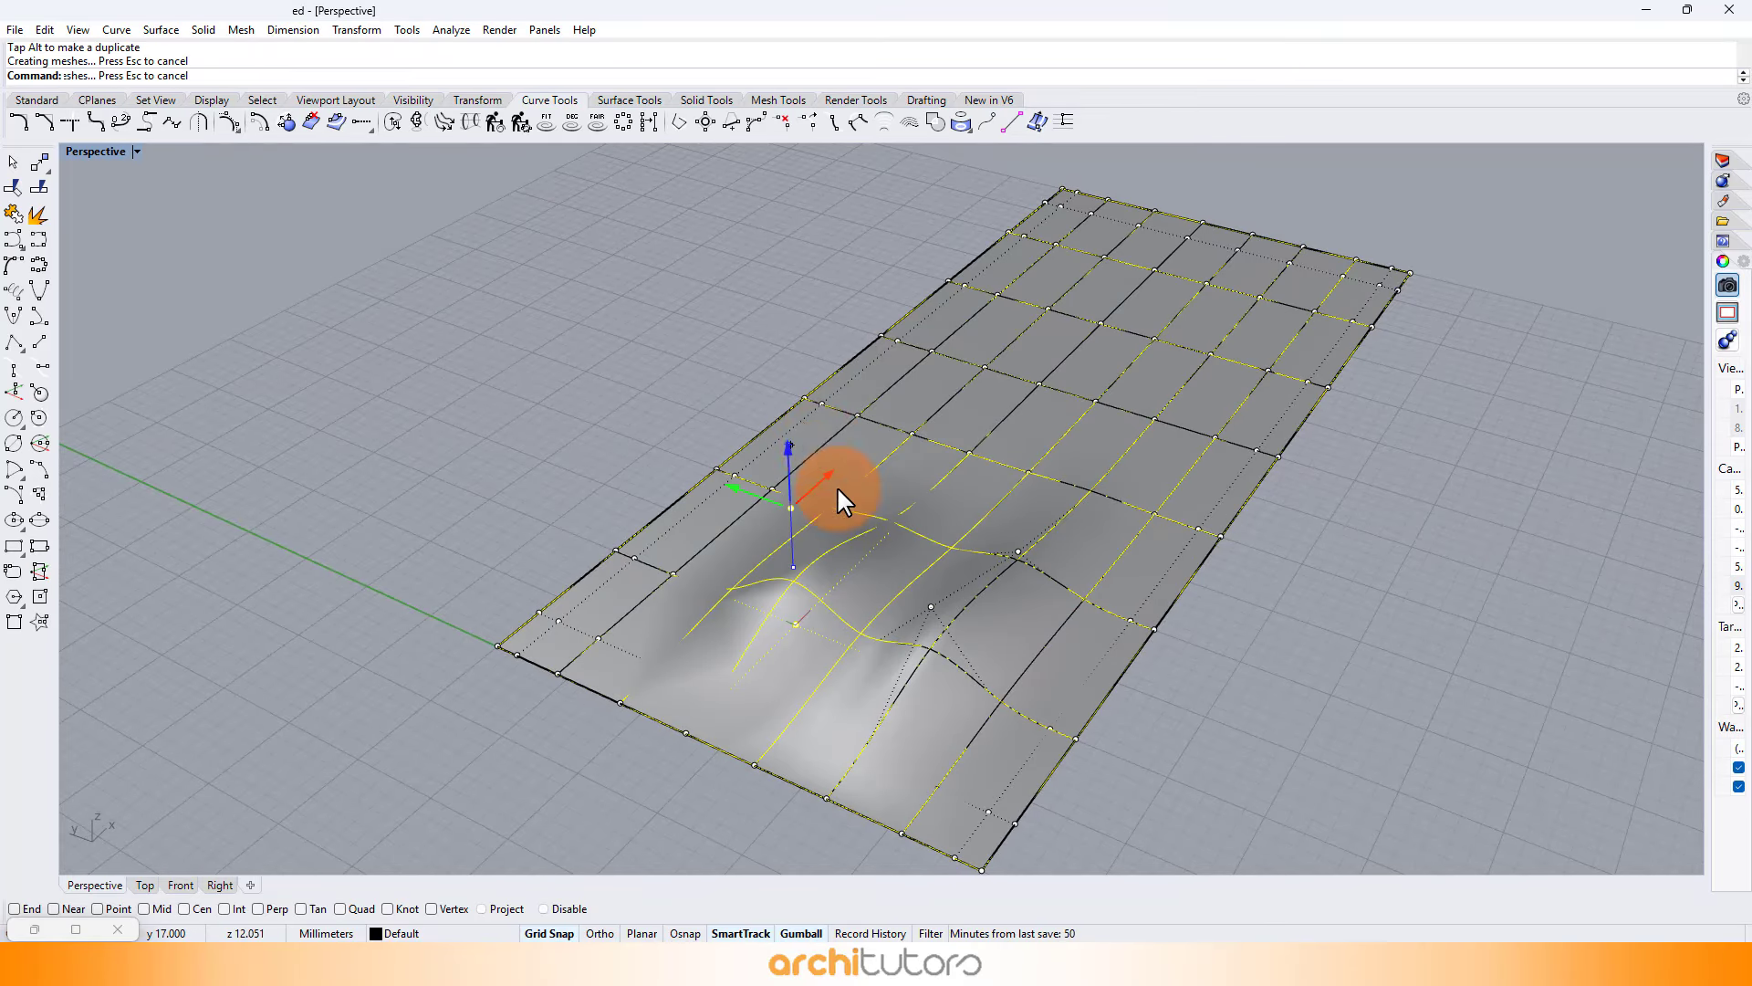
Raise a fourth control point near the Y-axis end, close to the long edge opposite the first bumps.
right_drag(835, 487, 1013, 447)
click(808, 479)
click(809, 502)
drag(806, 442, 806, 367)
right_drag(821, 411, 785, 457)
Raise two control points midway along the surface, one near each long edge.
click(1051, 605)
click(1124, 672)
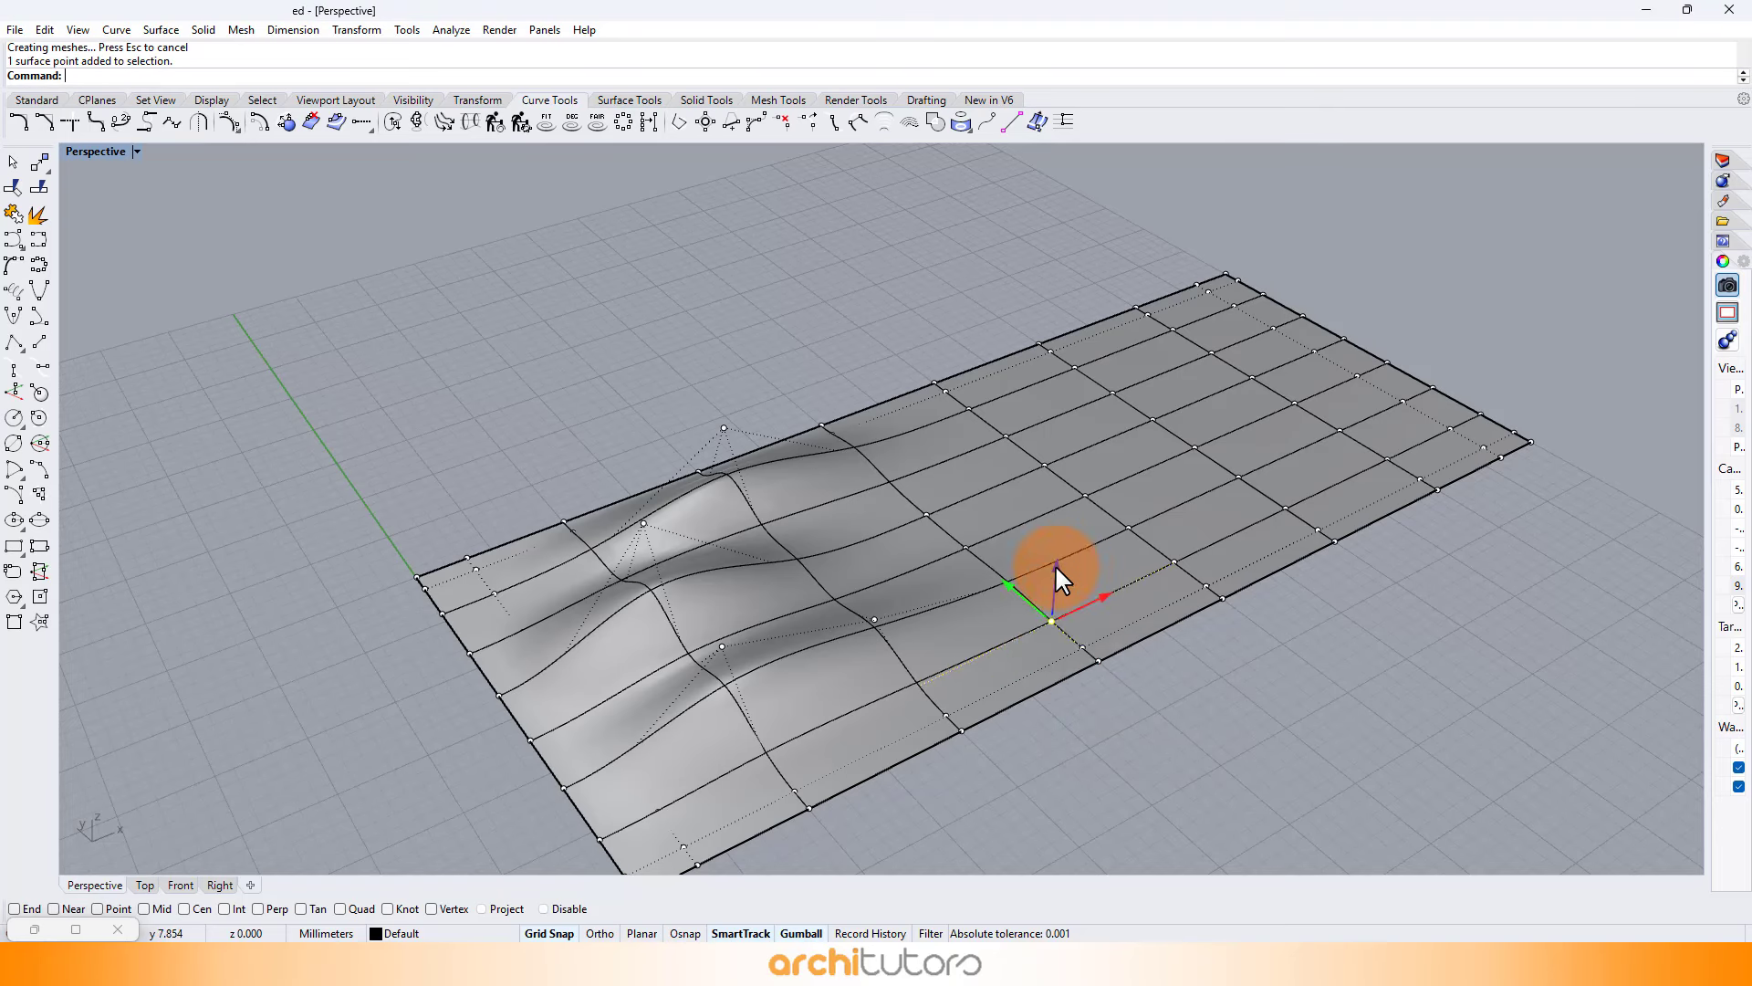
drag(1052, 563, 1049, 394)
right_drag(1113, 438, 894, 538)
click(1019, 601)
drag(1025, 541, 1044, 442)
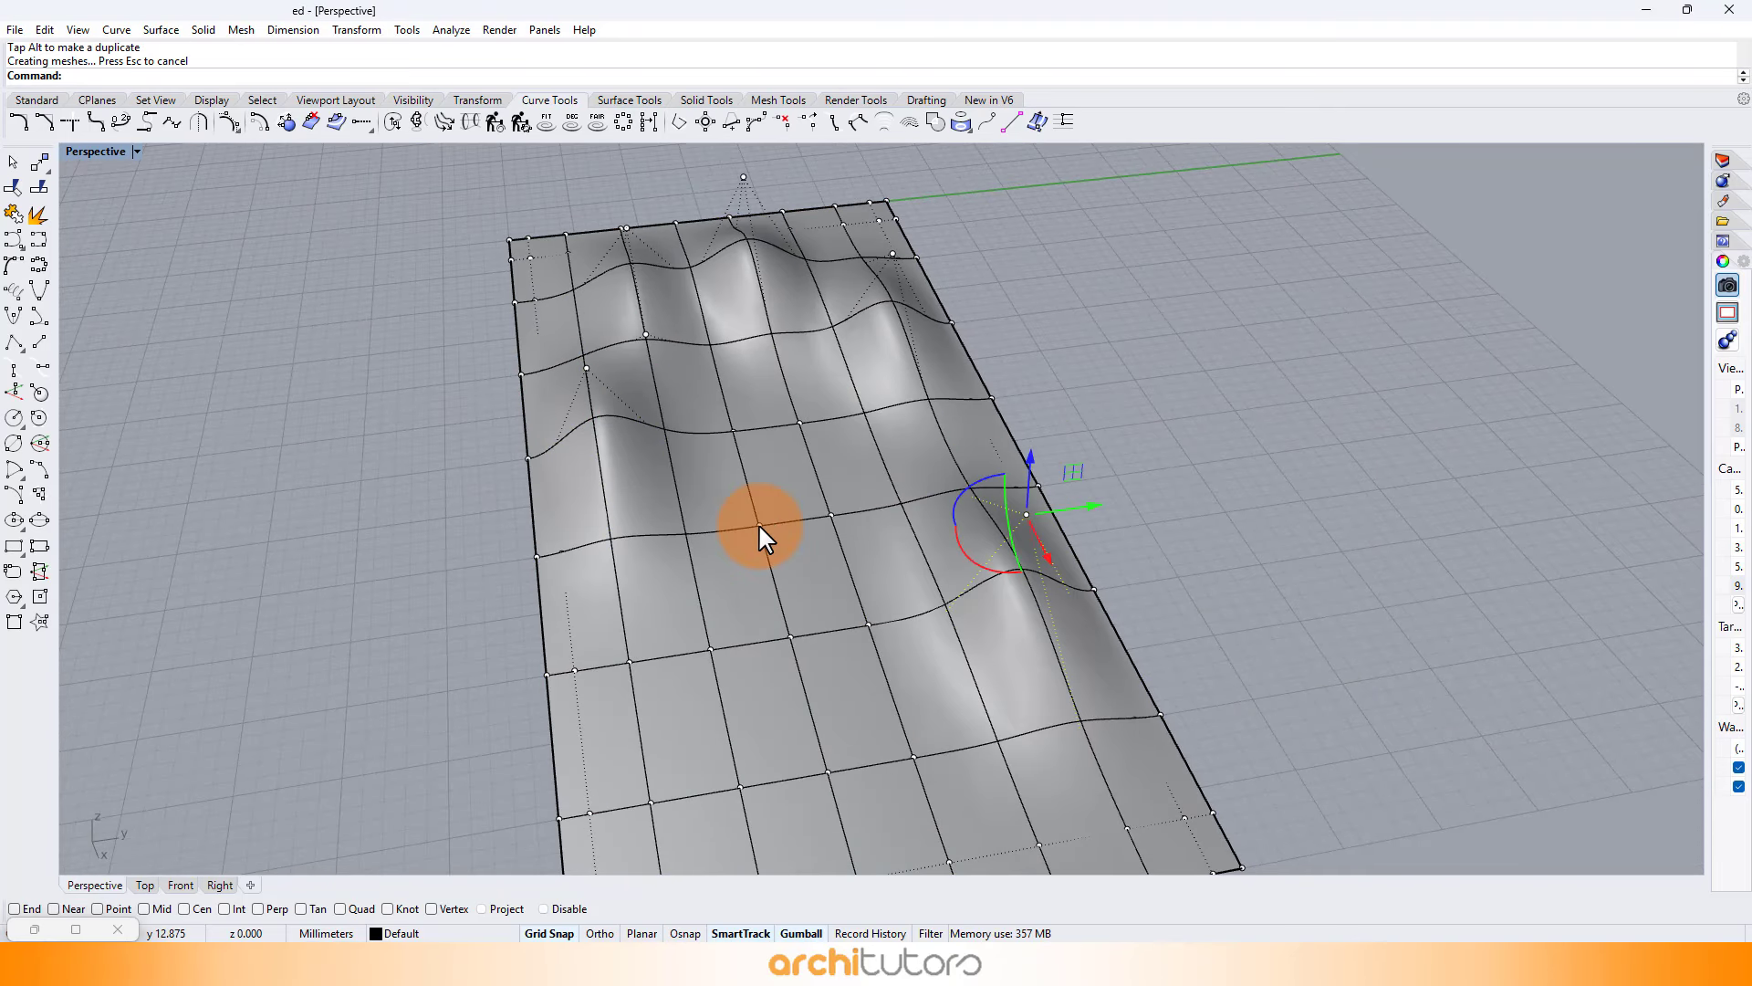
Raise two adjacent control points along the middle of the surface between the existing bumps.
click(759, 525)
drag(758, 465, 796, 336)
click(796, 420)
click(862, 470)
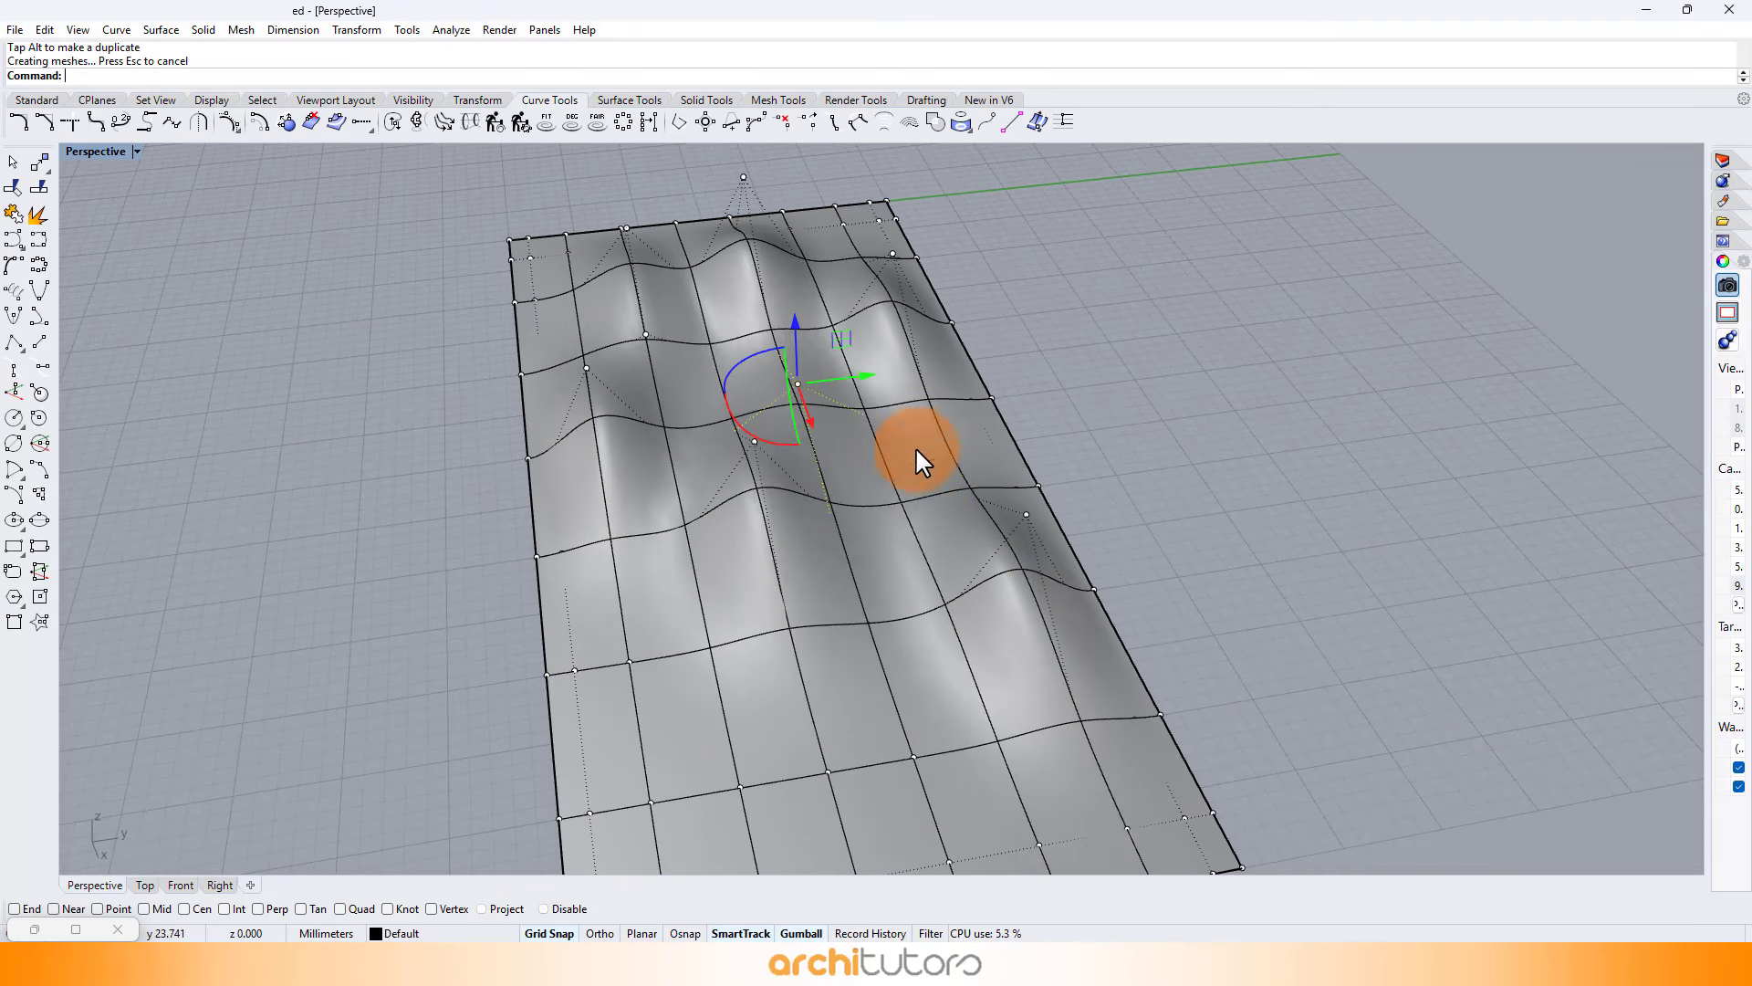
Shift two control points lengthwise along X and raise a point in the middle area to reshape the hills.
right_drag(916, 446, 876, 538)
click(744, 480)
drag(680, 477, 806, 477)
drag(867, 422, 869, 372)
mouse_move(711, 379)
right_down()
mouse_move(868, 411)
mouse_move(696, 380)
mouse_move(698, 401)
right_up()
click(751, 308)
right_drag(790, 344, 830, 397)
drag(654, 291, 457, 294)
Raise another central control point and slide it along the X direction.
right_drag(960, 362, 985, 401)
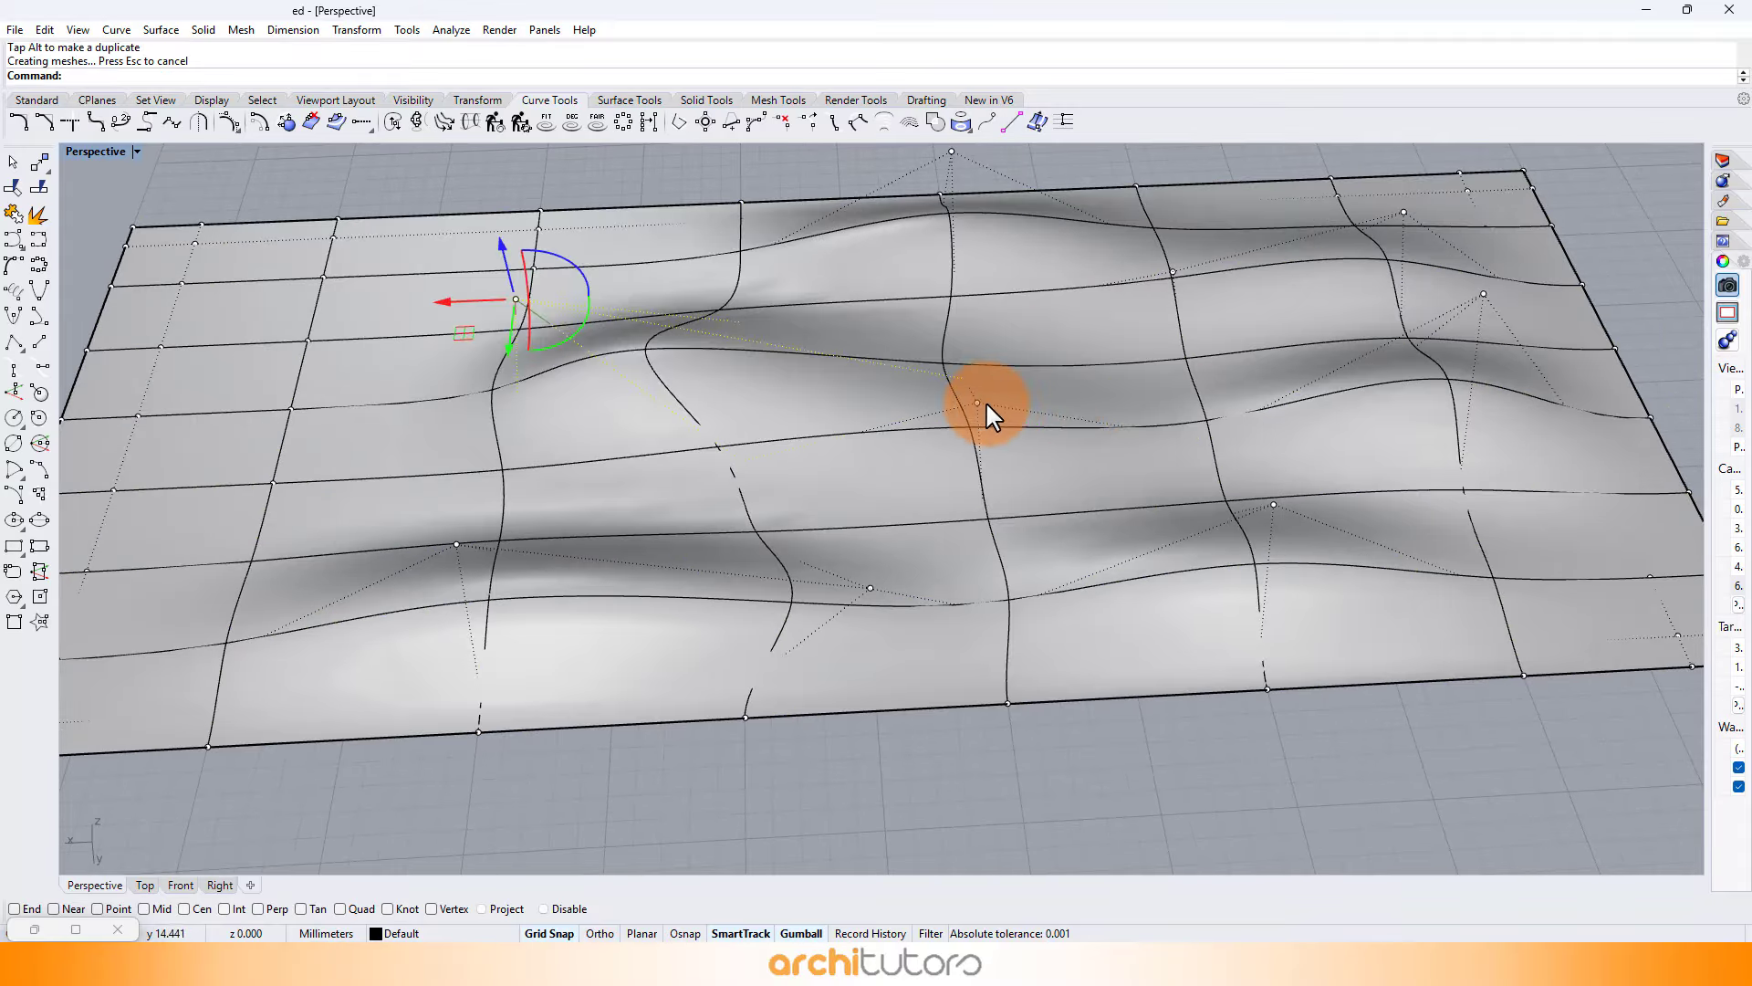
click(985, 402)
drag(984, 345, 982, 301)
drag(912, 357, 1049, 353)
mouse_move(1286, 442)
right_down()
mouse_move(899, 395)
mouse_move(873, 525)
right_up()
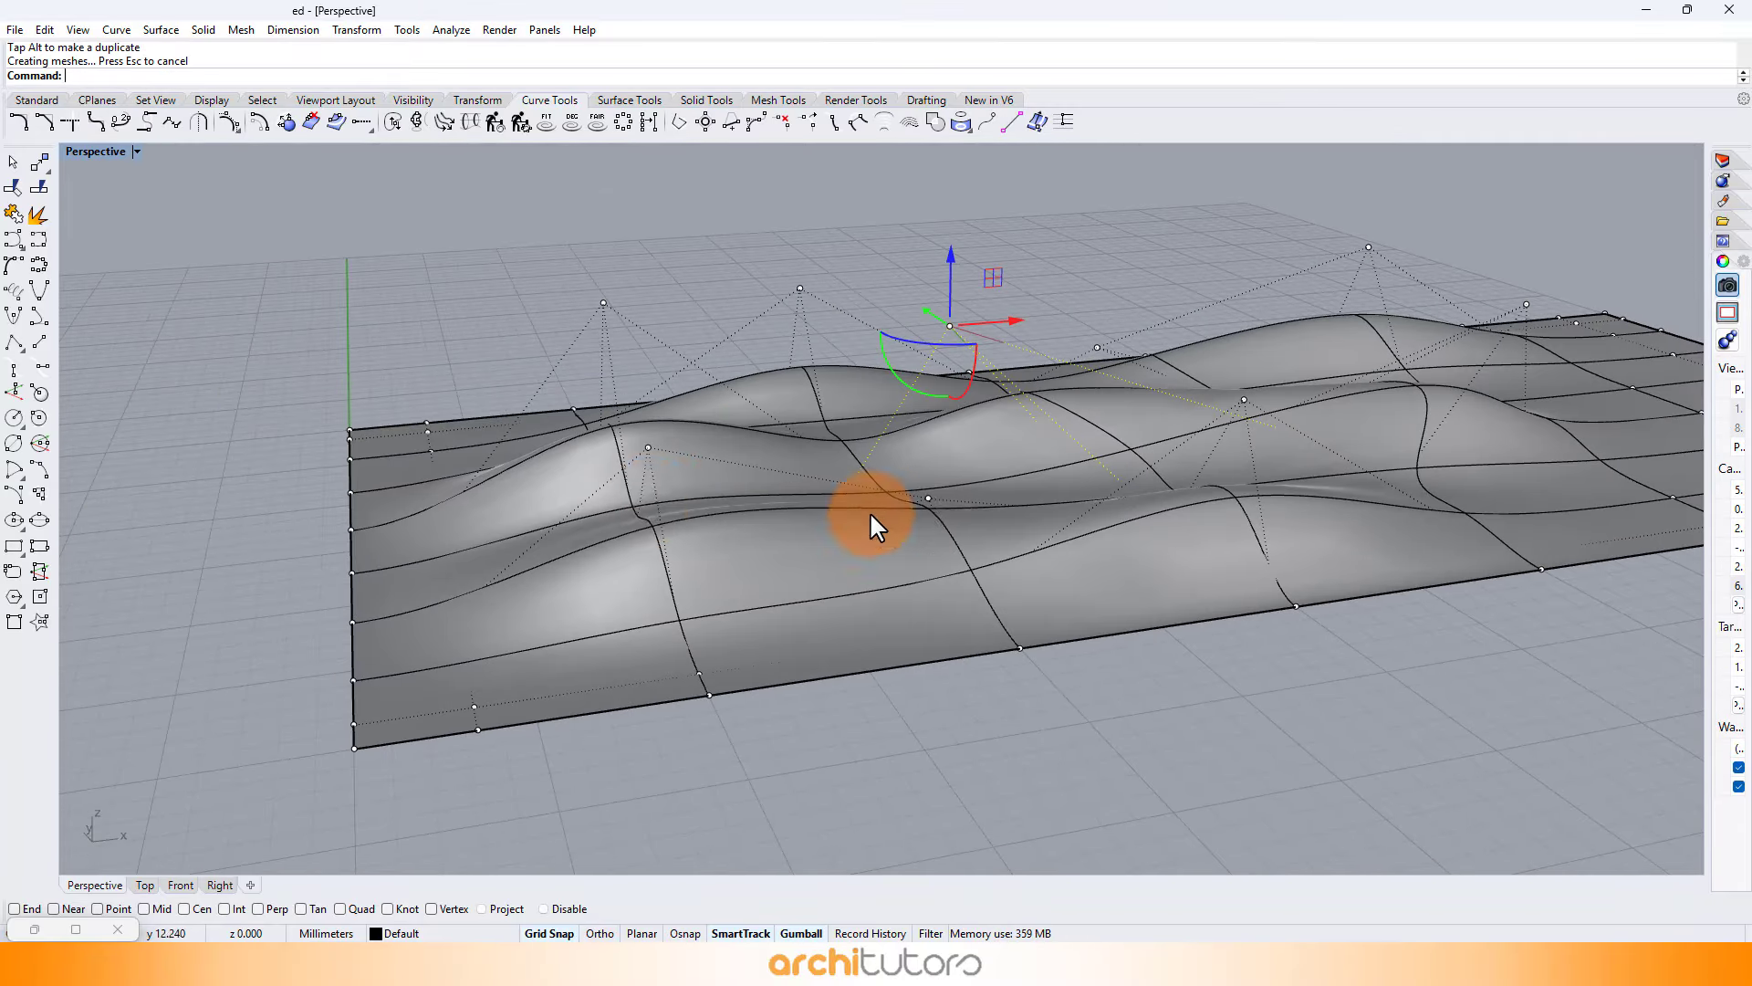
Shift a raised point near the front long edge along X, then raise its neighbour and shift it lengthwise.
drag(703, 441, 477, 460)
right_drag(895, 477, 909, 523)
click(922, 537)
drag(925, 469, 927, 438)
drag(964, 509, 1122, 501)
Raise a control point at the far corner and one further inward, sliding the inner one along X.
right_drag(1131, 557, 557, 538)
shift+right_drag(911, 520, 1168, 507)
click(473, 511)
drag(464, 443, 460, 356)
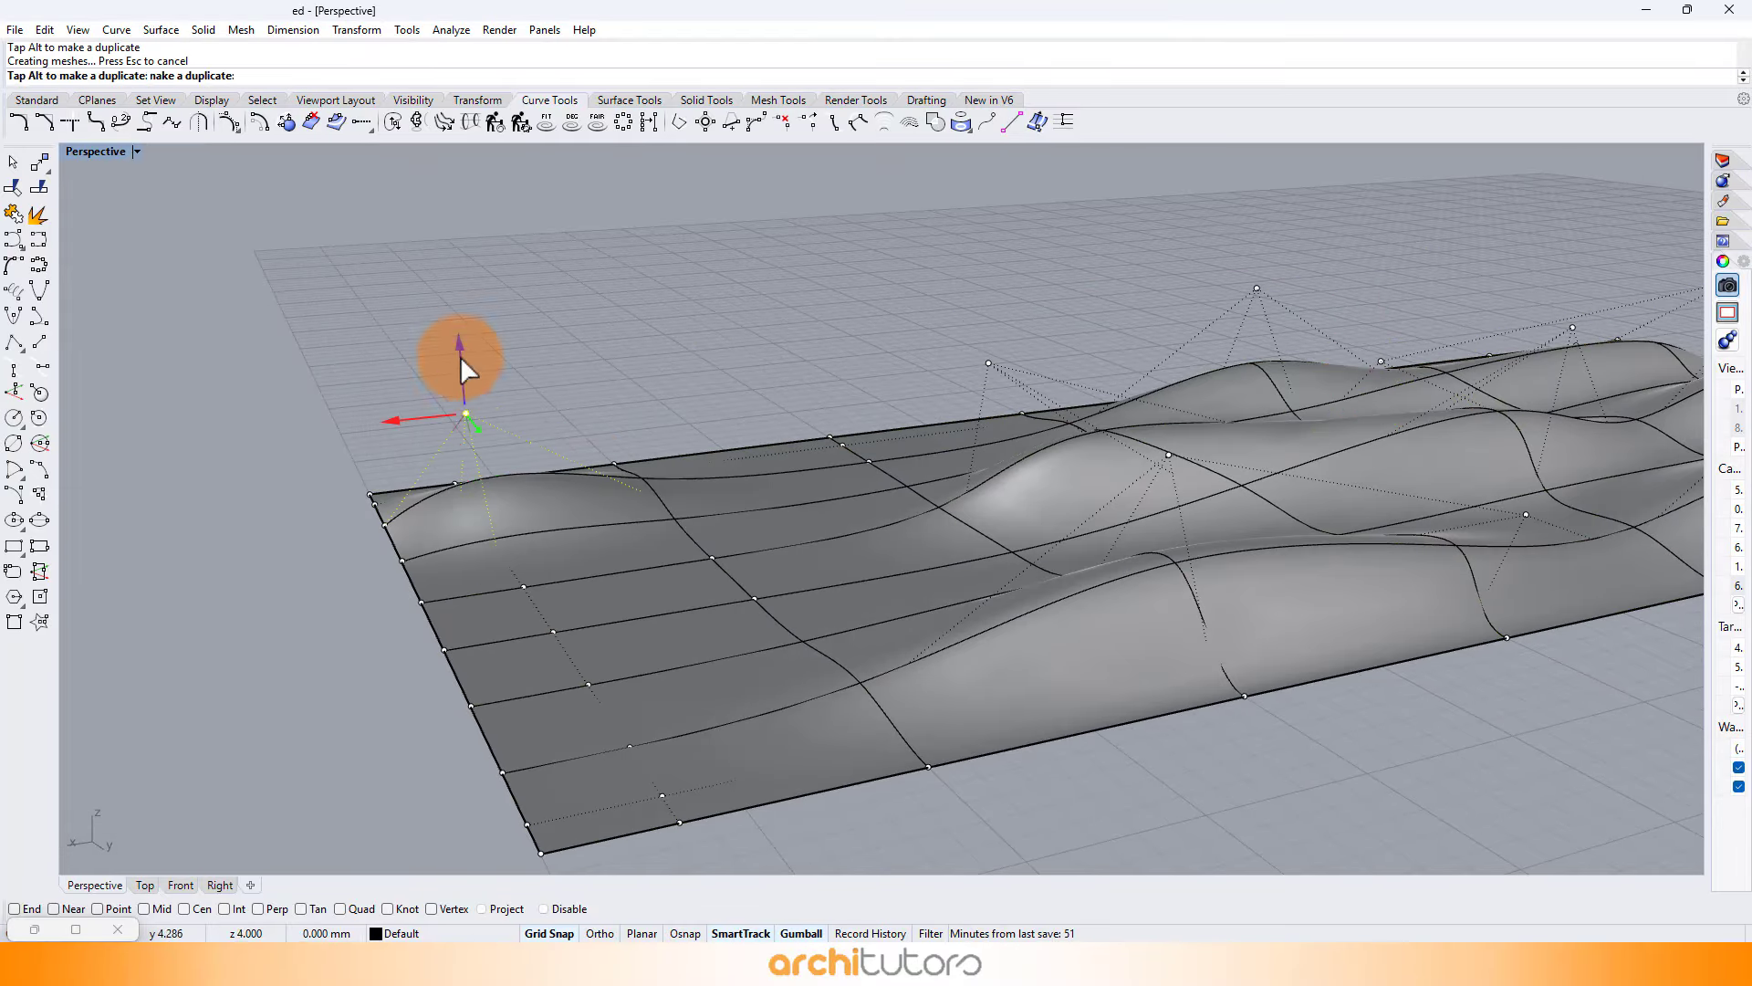
right_drag(821, 401, 846, 467)
click(868, 463)
drag(866, 400, 890, 274)
right_drag(876, 402, 1278, 392)
drag(954, 354, 748, 377)
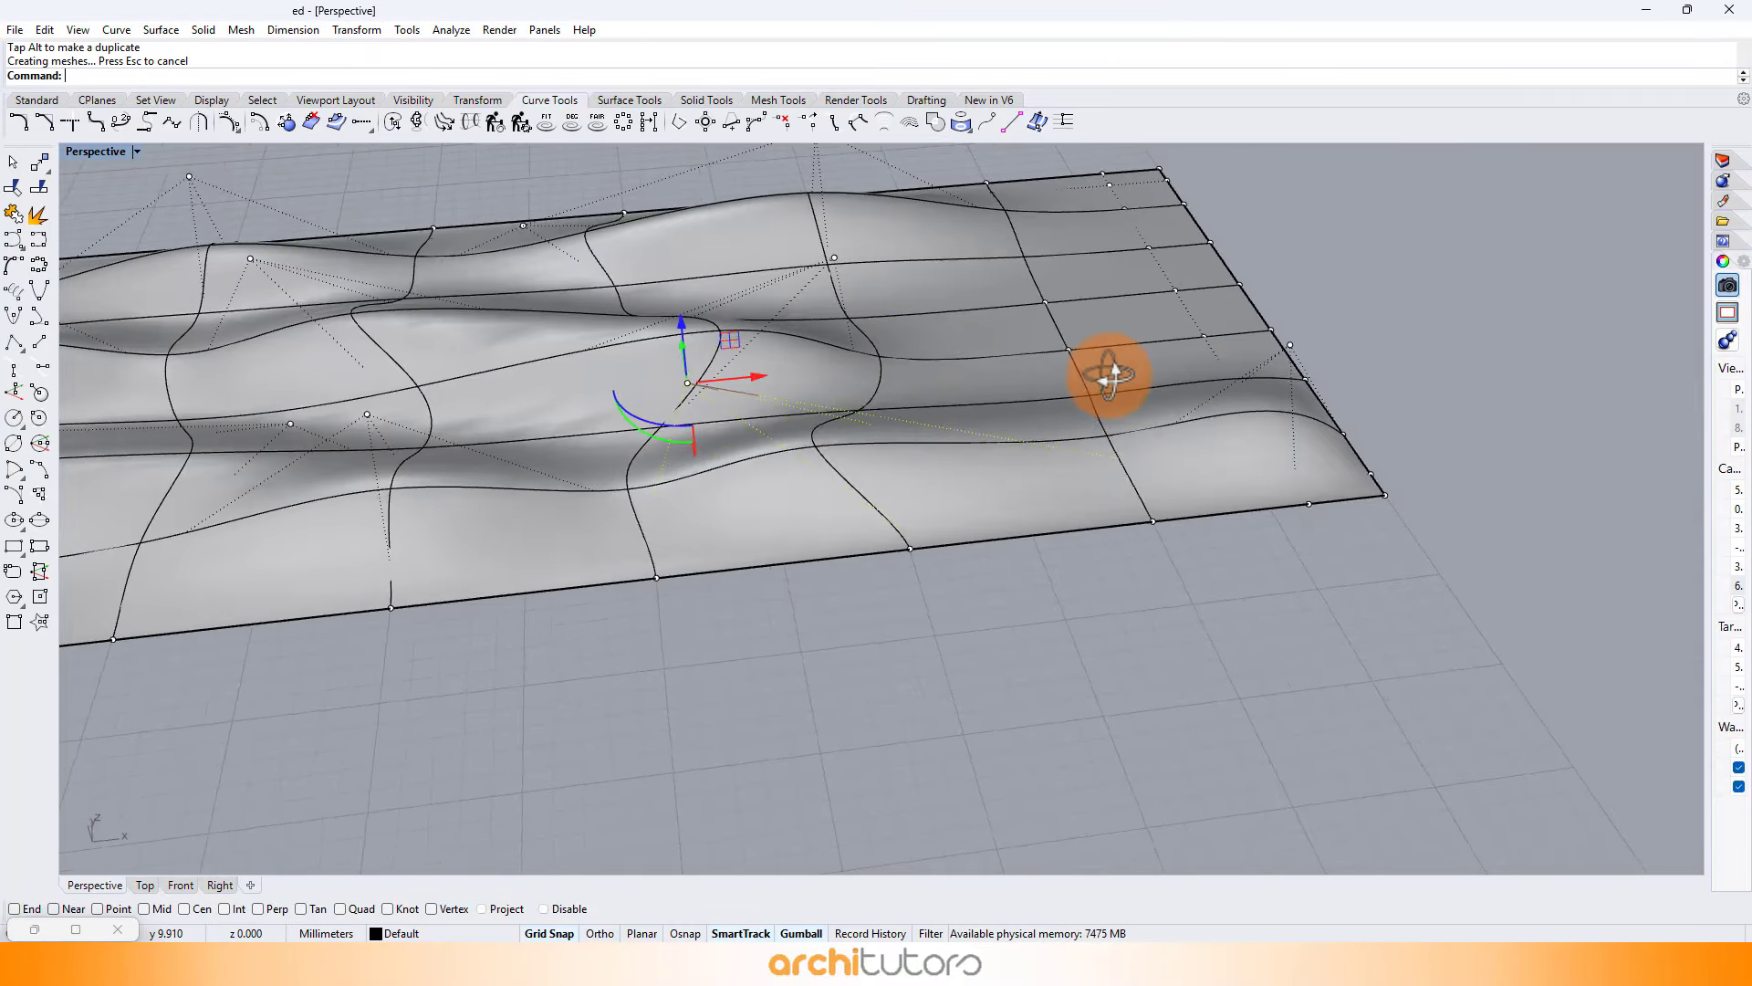
right_drag(1111, 375, 1318, 562)
click(1191, 505)
click(1247, 553)
drag(1198, 462, 1204, 367)
key(ctrl+z)
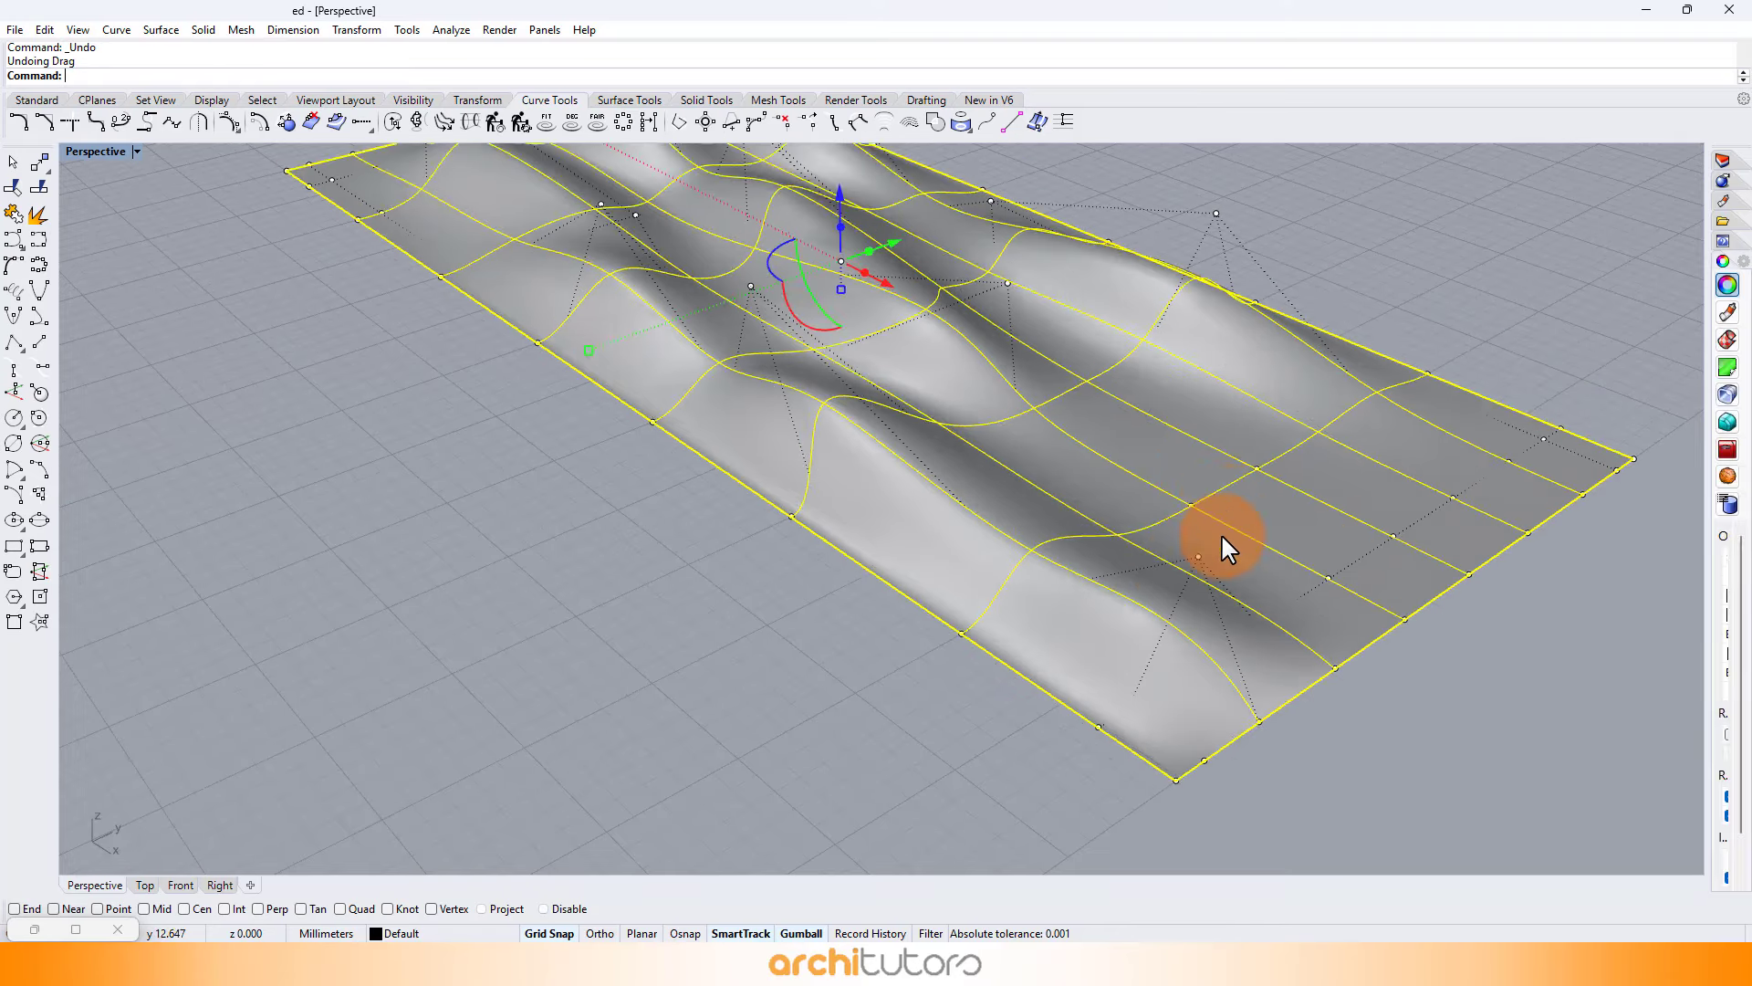
key(Escape)
Raise two more control points on the flat area toward the far short end, one of them strongly.
right_drag(1221, 533, 924, 445)
click(354, 330)
right_drag(376, 277, 730, 580)
drag(747, 599, 744, 543)
right_drag(745, 538, 854, 556)
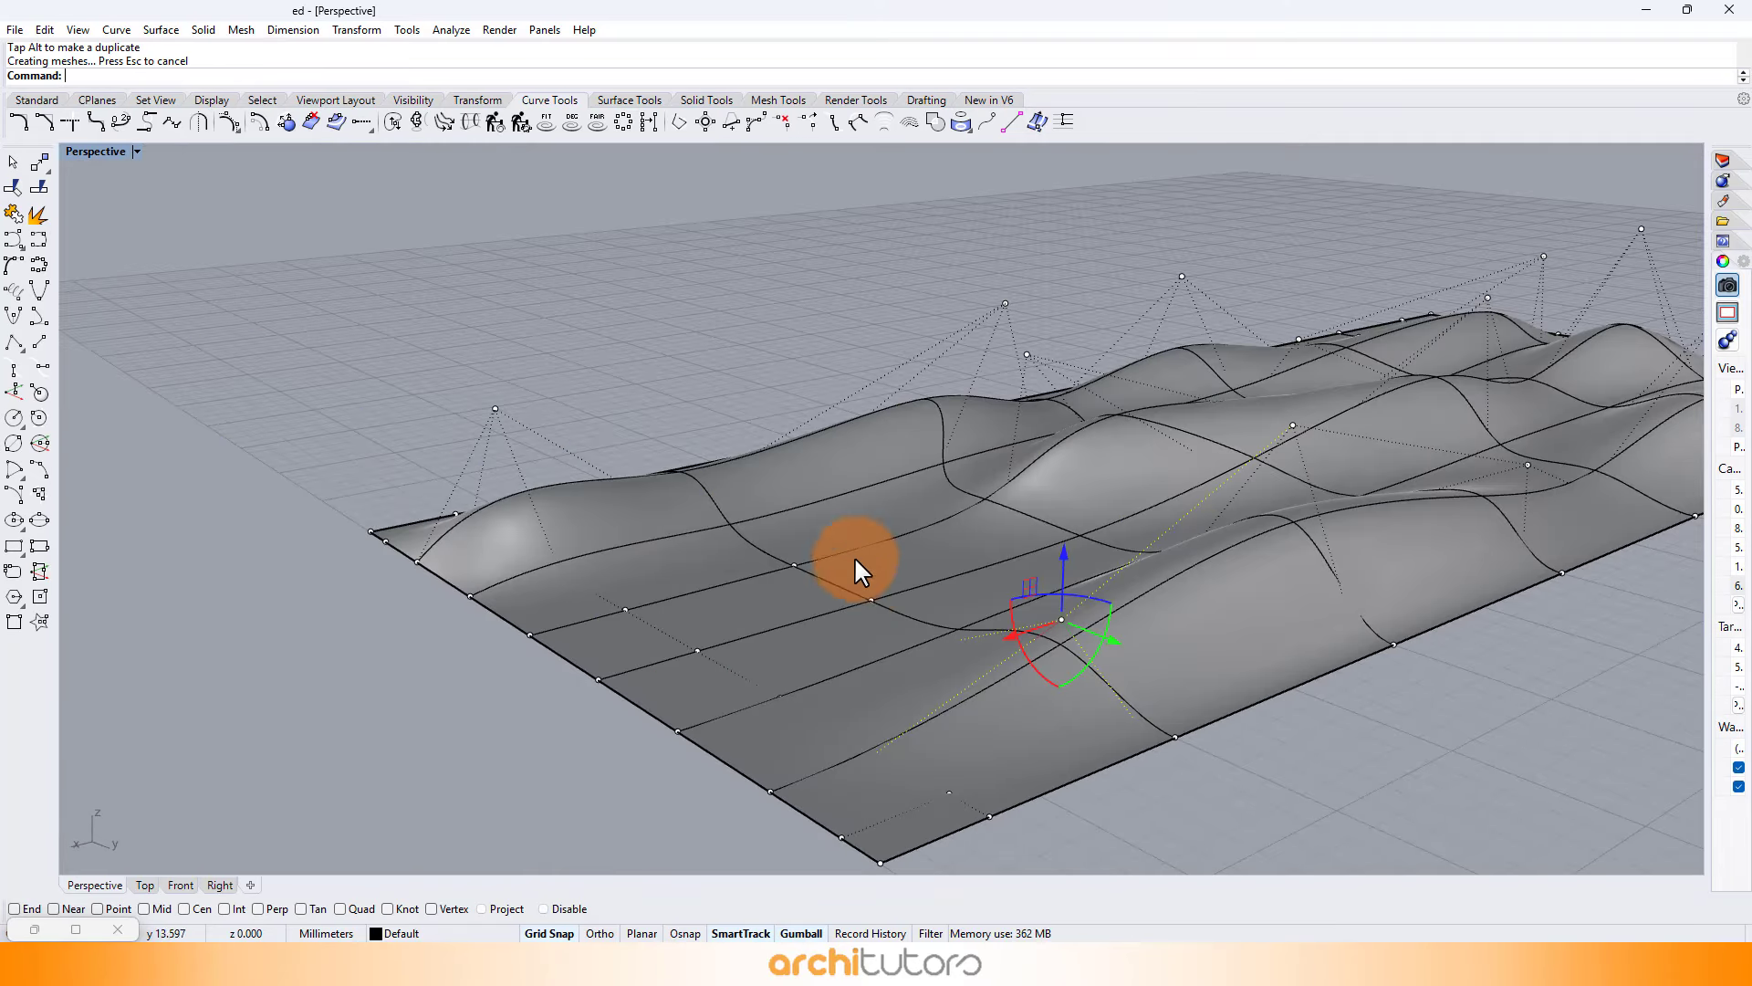
click(867, 594)
click(872, 600)
drag(871, 535, 869, 326)
Raise a control point beside the far short end and increase the height of one near the Y-axis end.
right_drag(1013, 538, 803, 383)
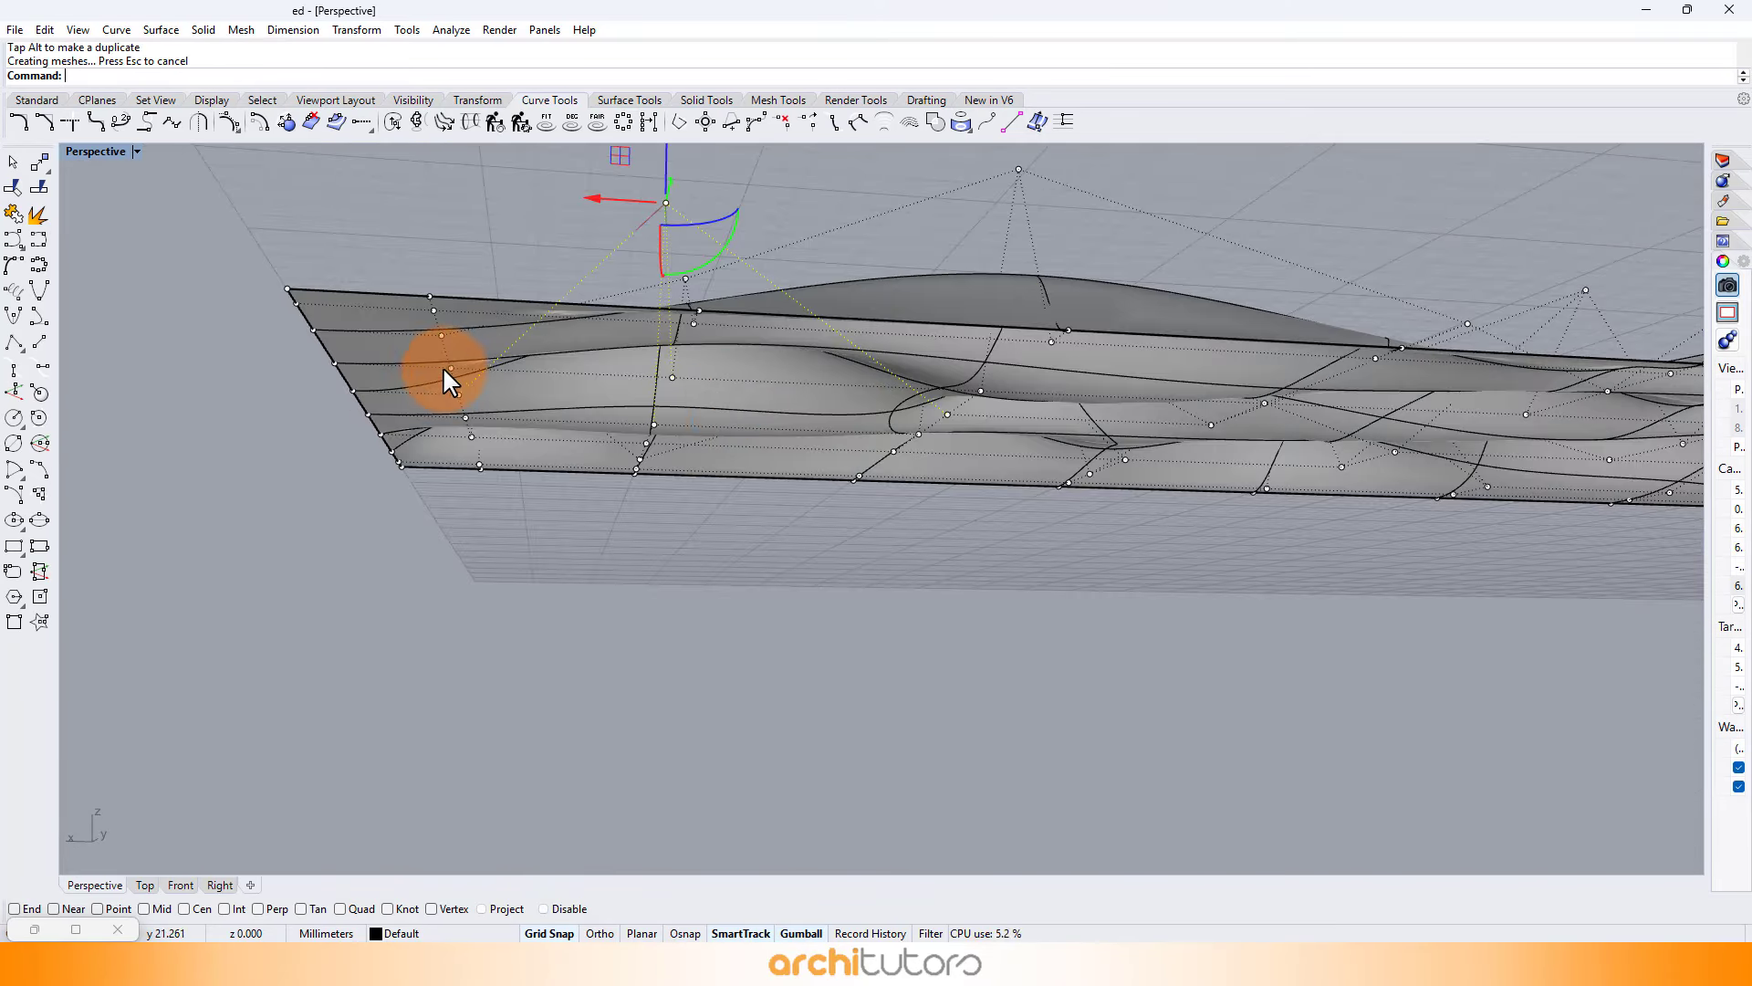
click(448, 365)
drag(451, 297, 455, 203)
right_drag(863, 292, 438, 359)
click(424, 339)
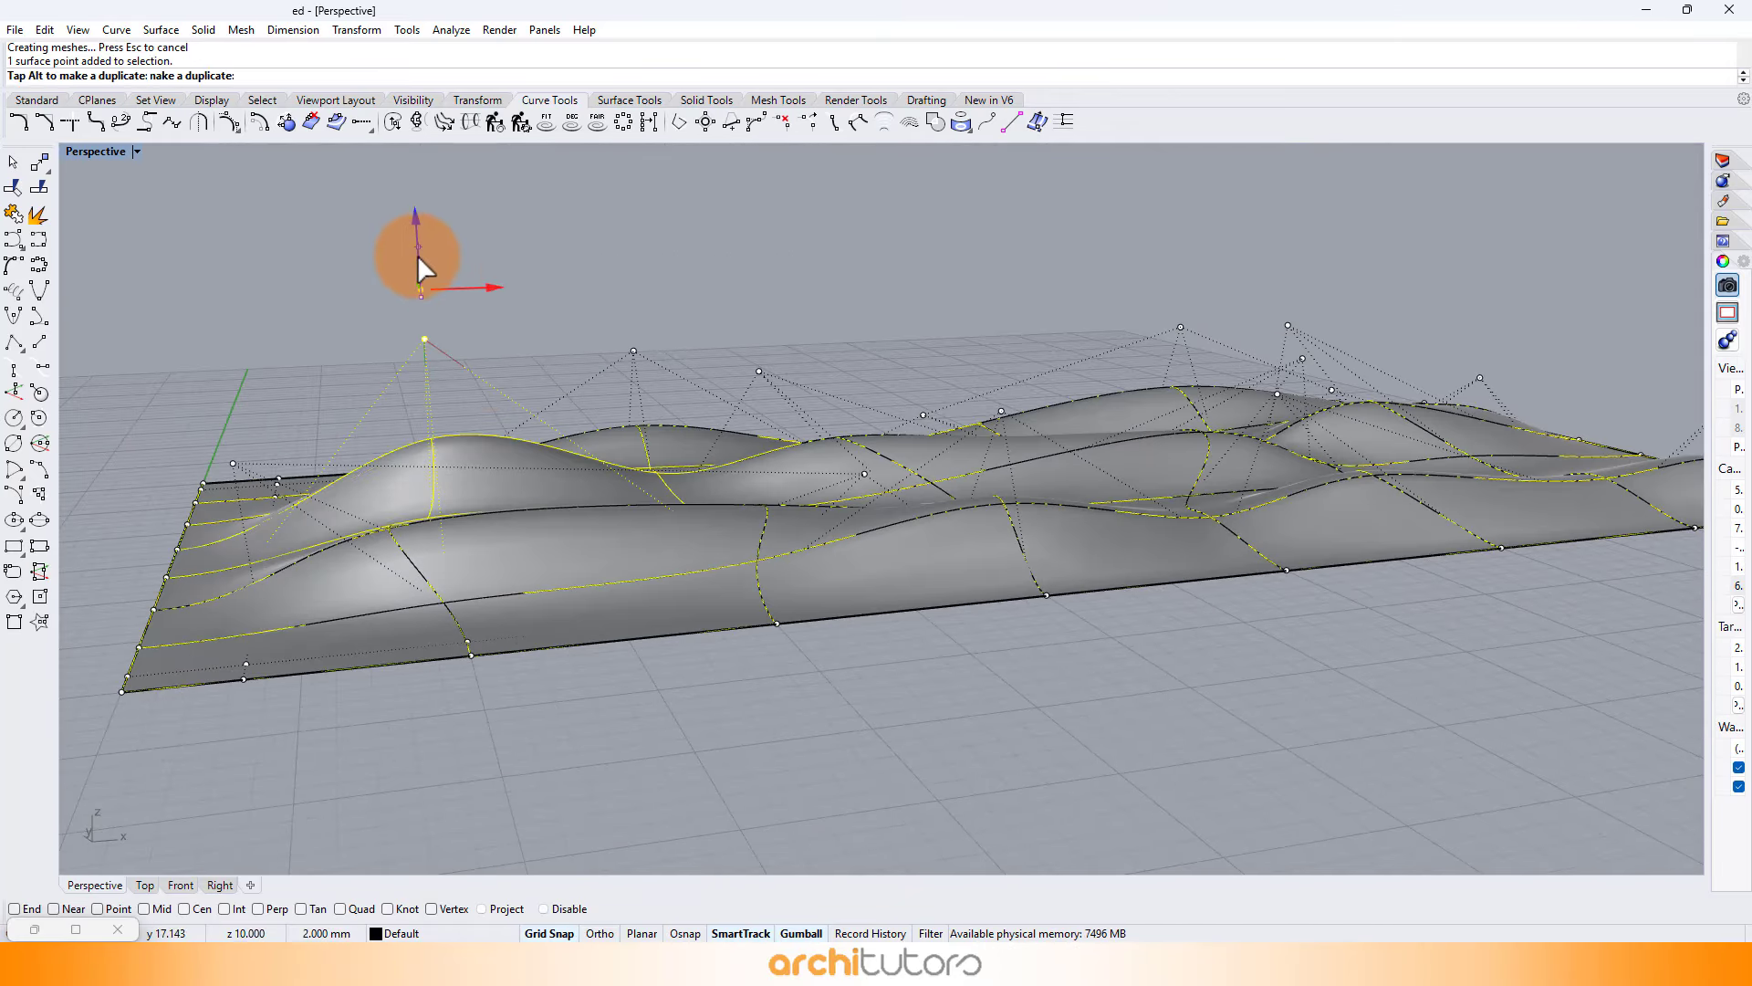
Raise several more low control points across the surface to vary the heights of the hills.
right_drag(435, 549, 1222, 458)
drag(1058, 412, 1059, 408)
right_drag(1060, 411, 588, 458)
click(581, 457)
drag(580, 390, 568, 369)
click(478, 570)
drag(473, 510, 473, 474)
right_drag(493, 493, 980, 659)
click(978, 671)
drag(982, 626, 1032, 603)
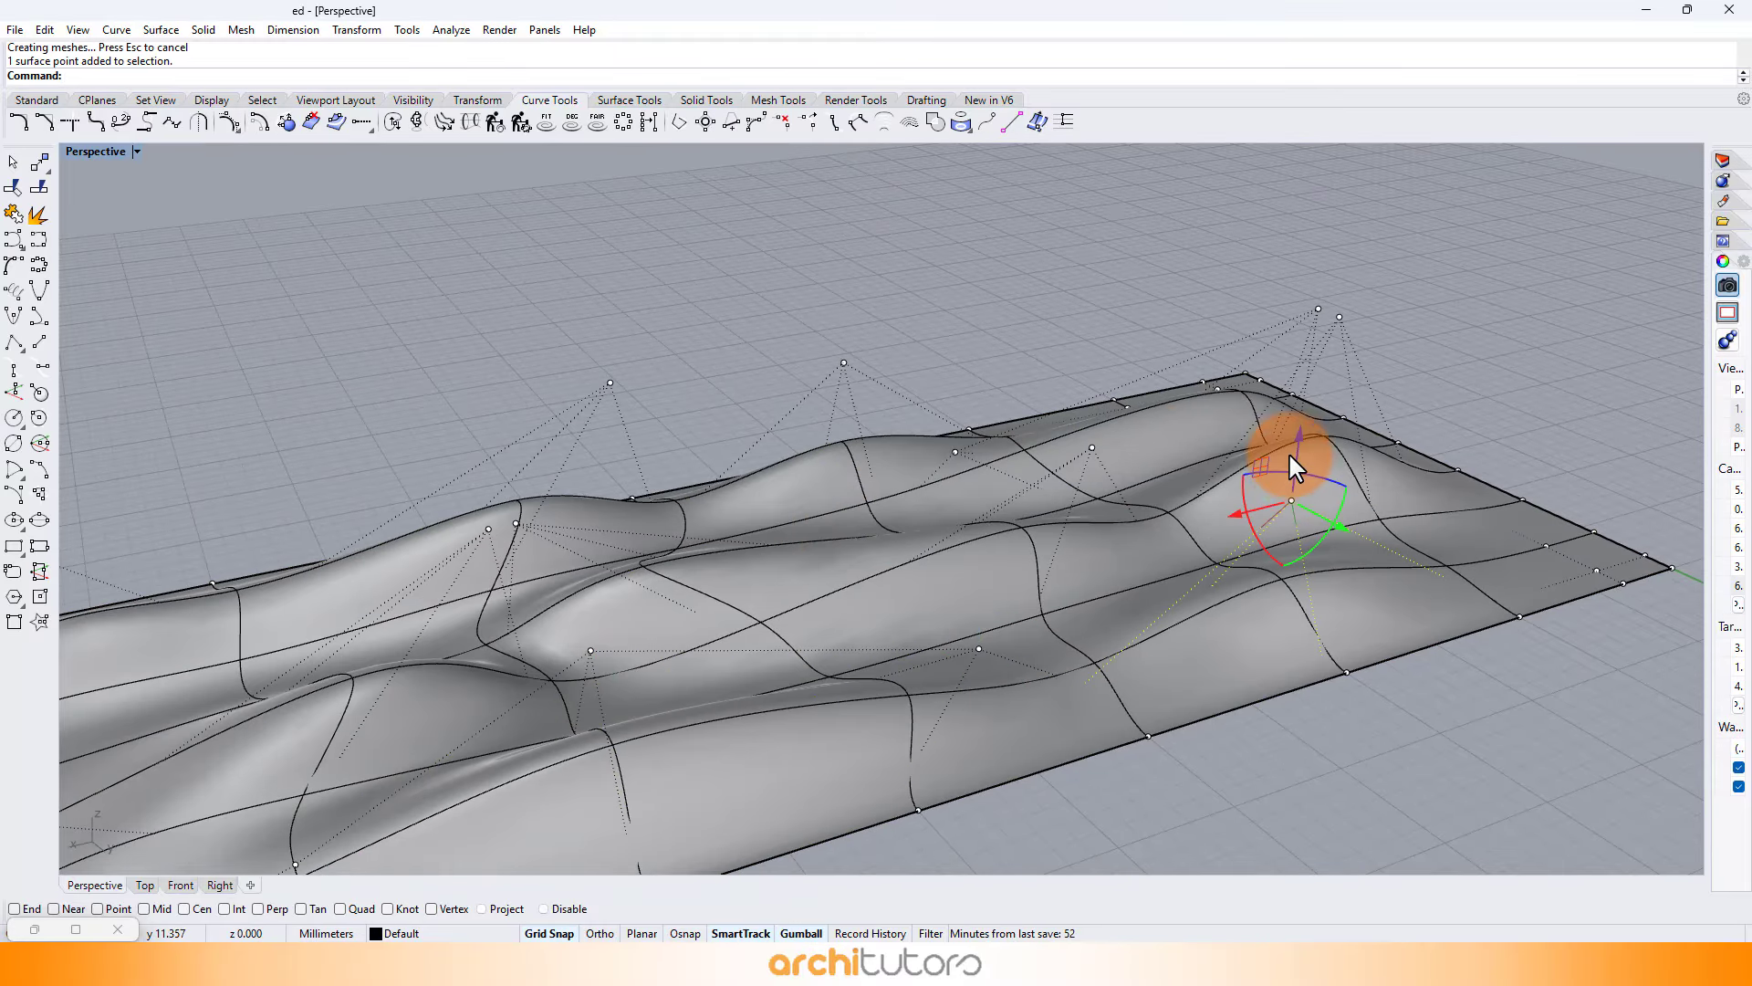
Raise two more control points slightly to complete the undulating terrain surface.
right_drag(1192, 450, 548, 470)
click(544, 458)
drag(541, 427, 537, 401)
right_drag(1405, 488, 1415, 441)
click(1463, 390)
drag(1457, 330, 1463, 315)
right_drag(1464, 315, 1028, 443)
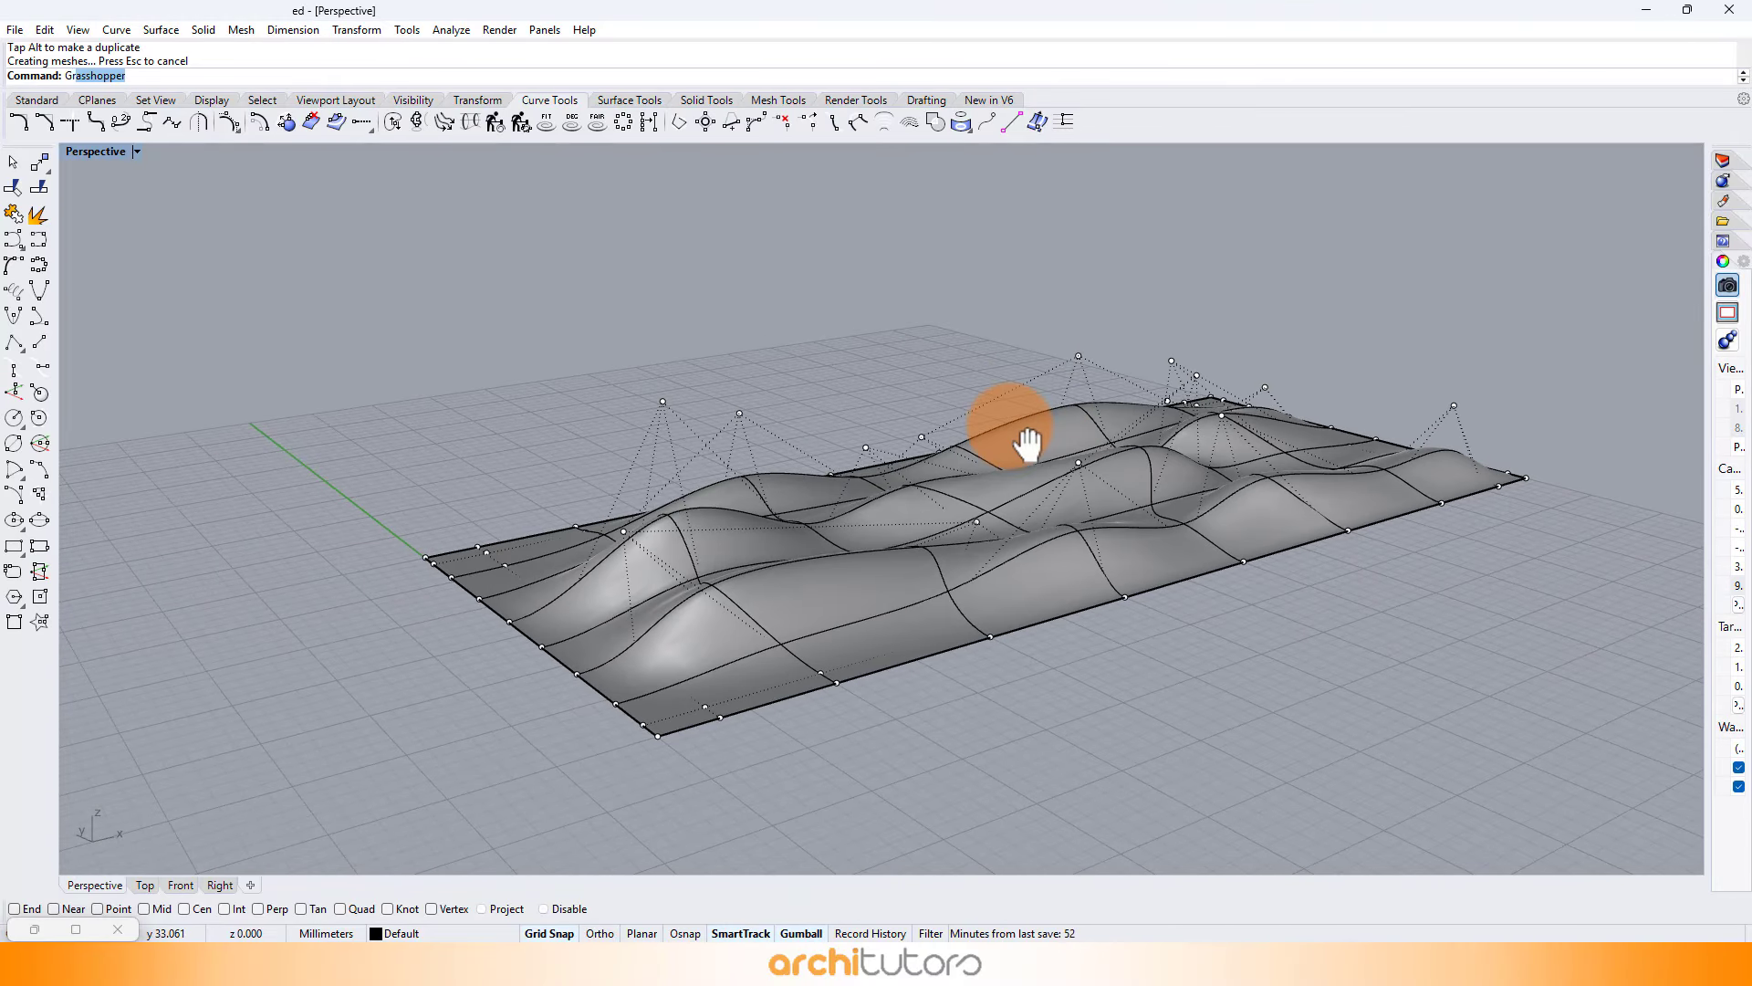
Launch Grasshopper, narrow its window, and move the terrain model into the free viewport area beside it.
key(Return)
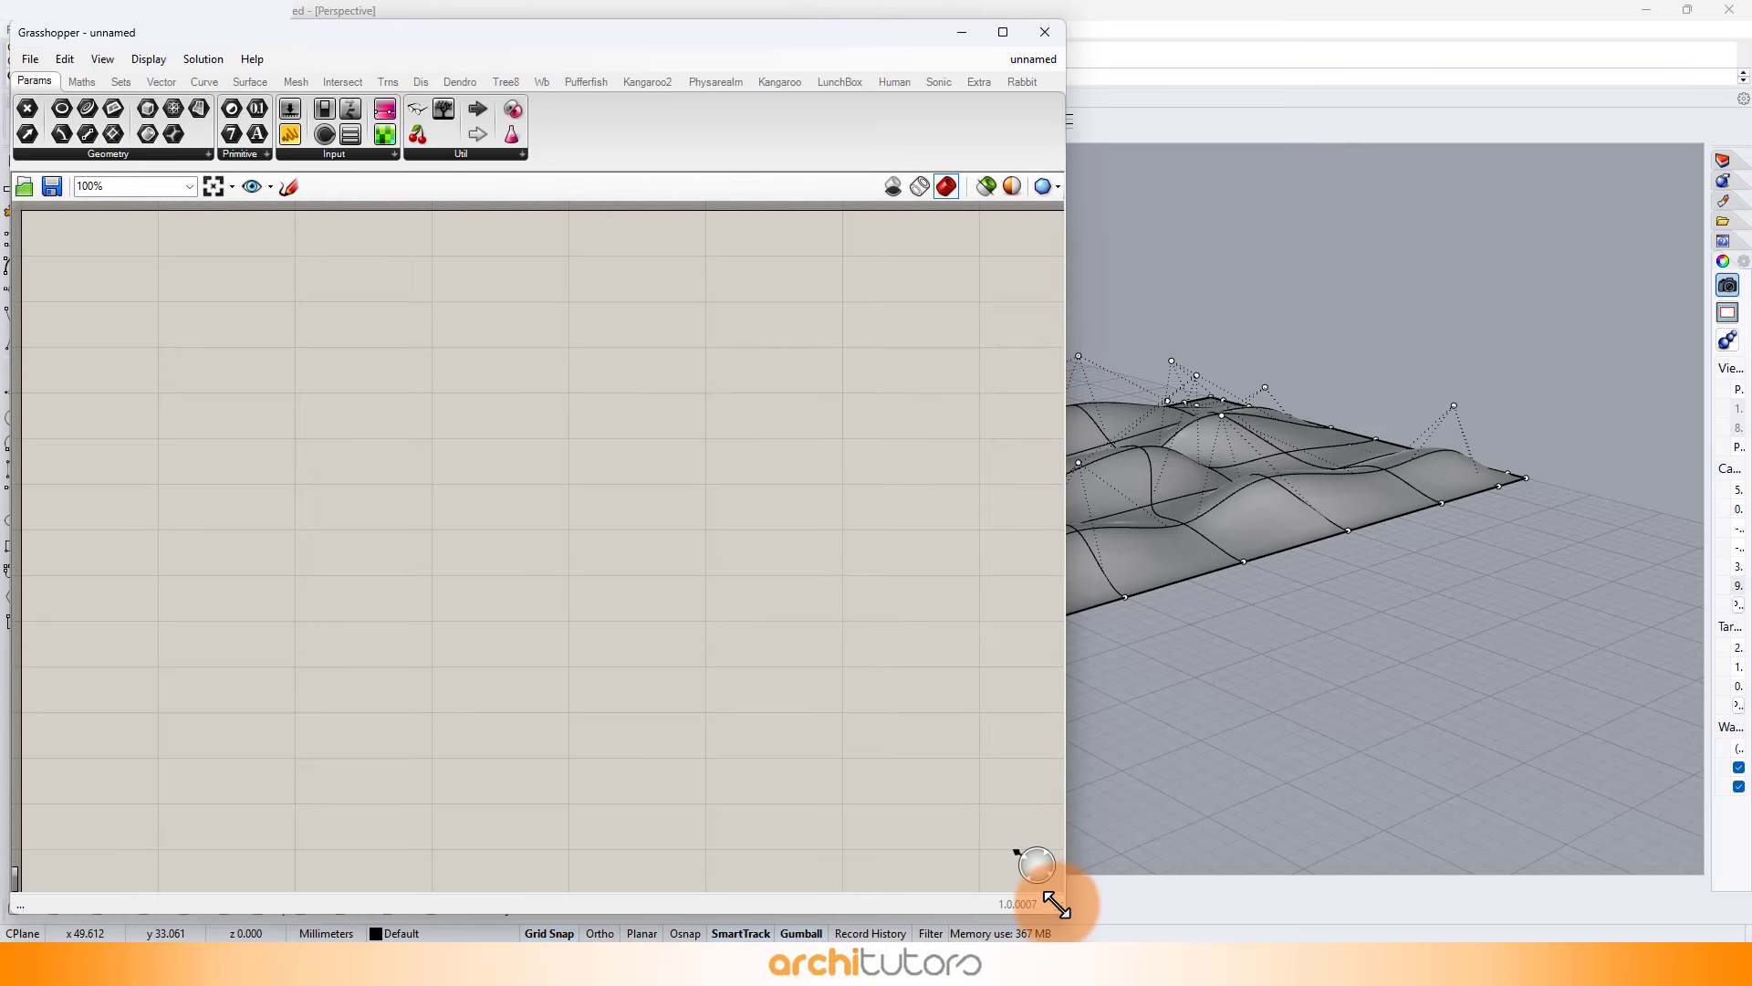
drag(1056, 904, 799, 905)
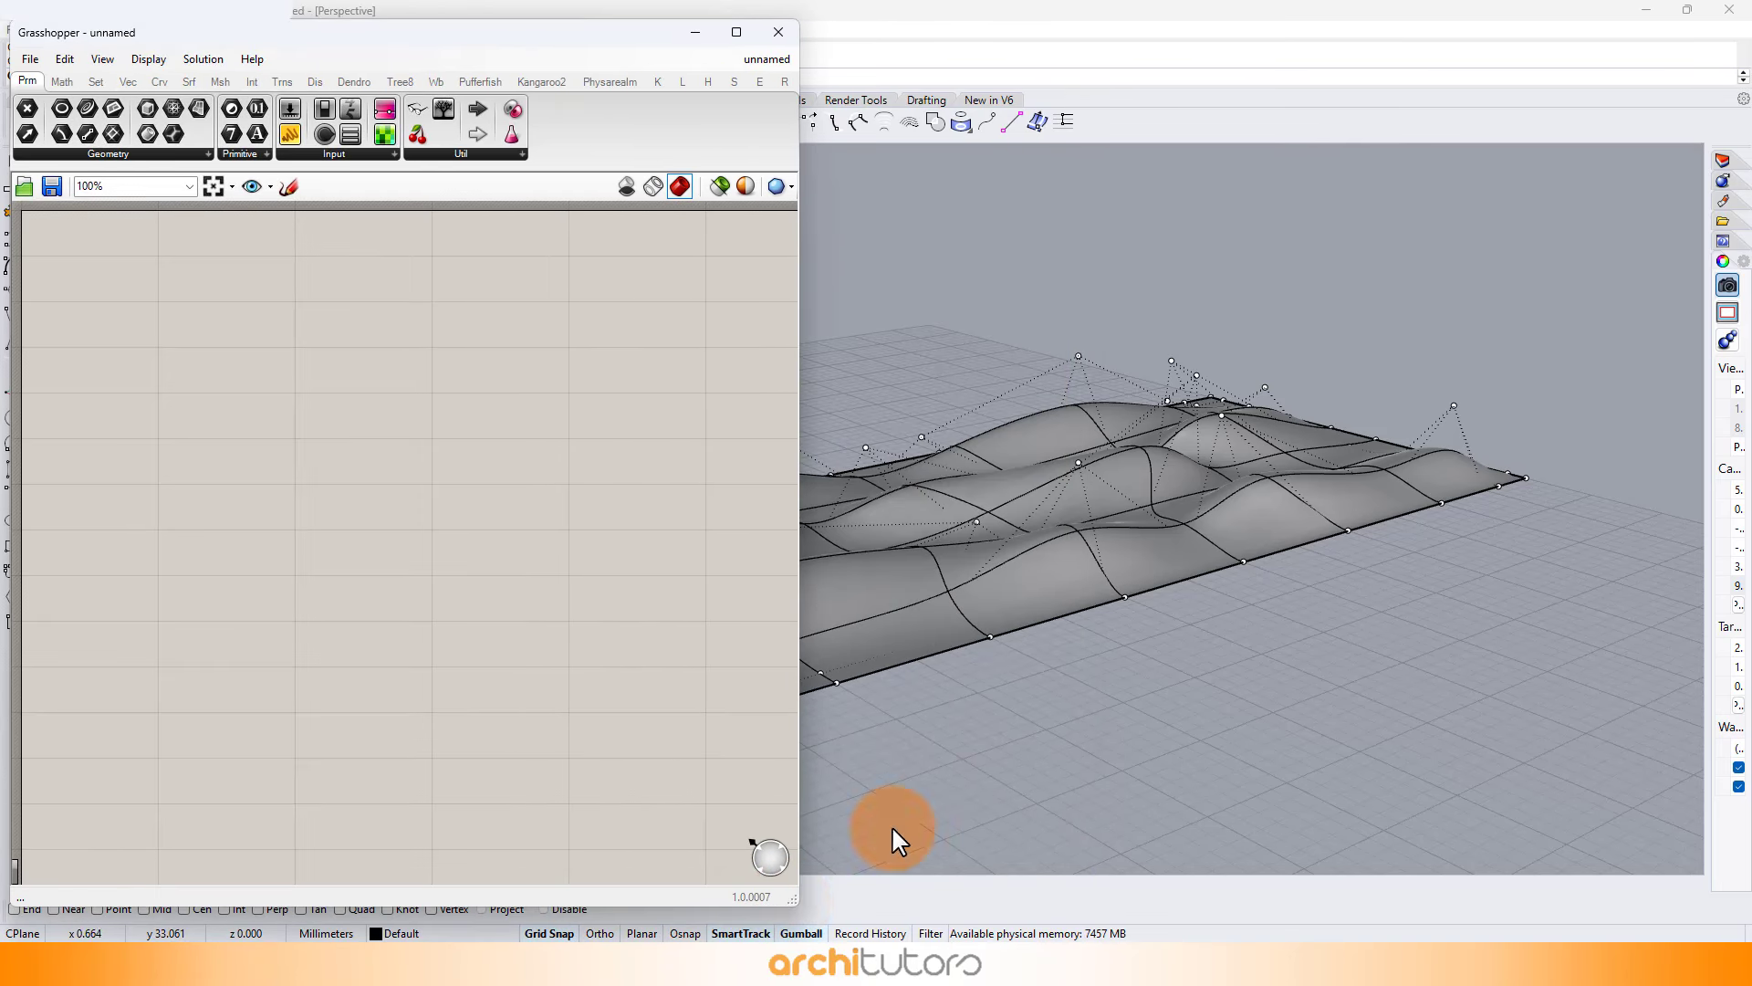
shift+right_drag(899, 839, 1475, 499)
ctrl+right_drag(1250, 509, 1275, 563)
Switch the Perspective viewport to Wireframe display and bring the Grasshopper window back beside the model.
click(697, 32)
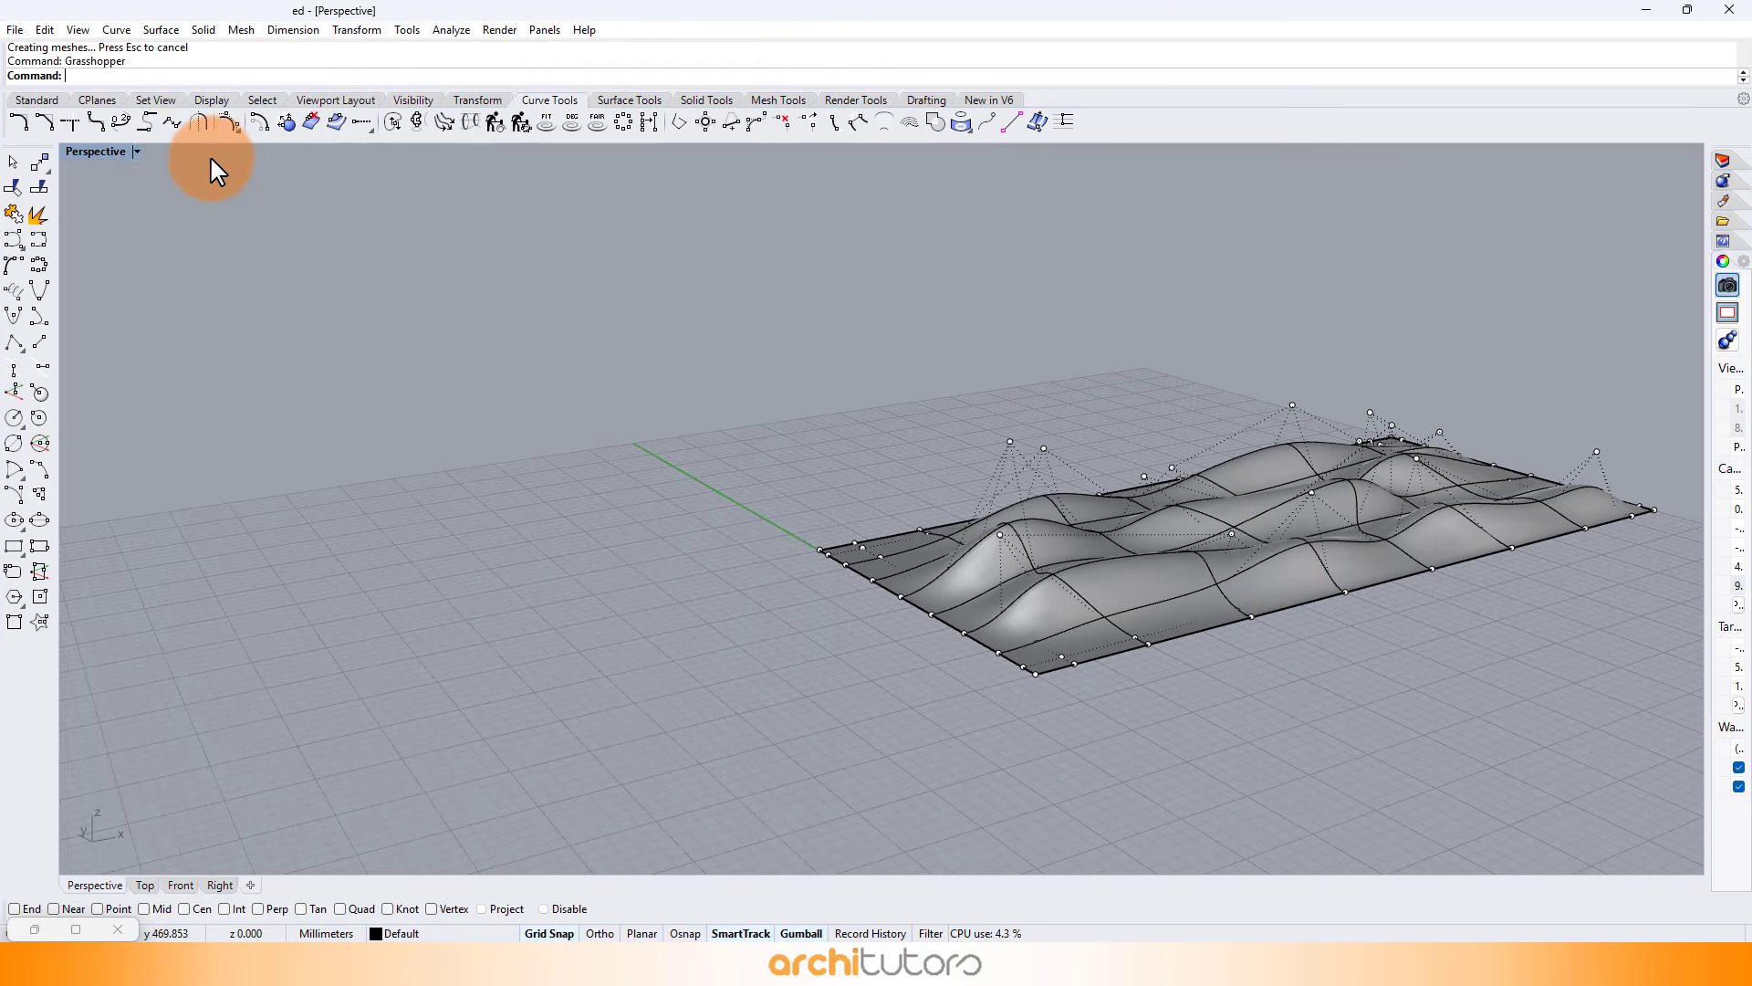
click(135, 151)
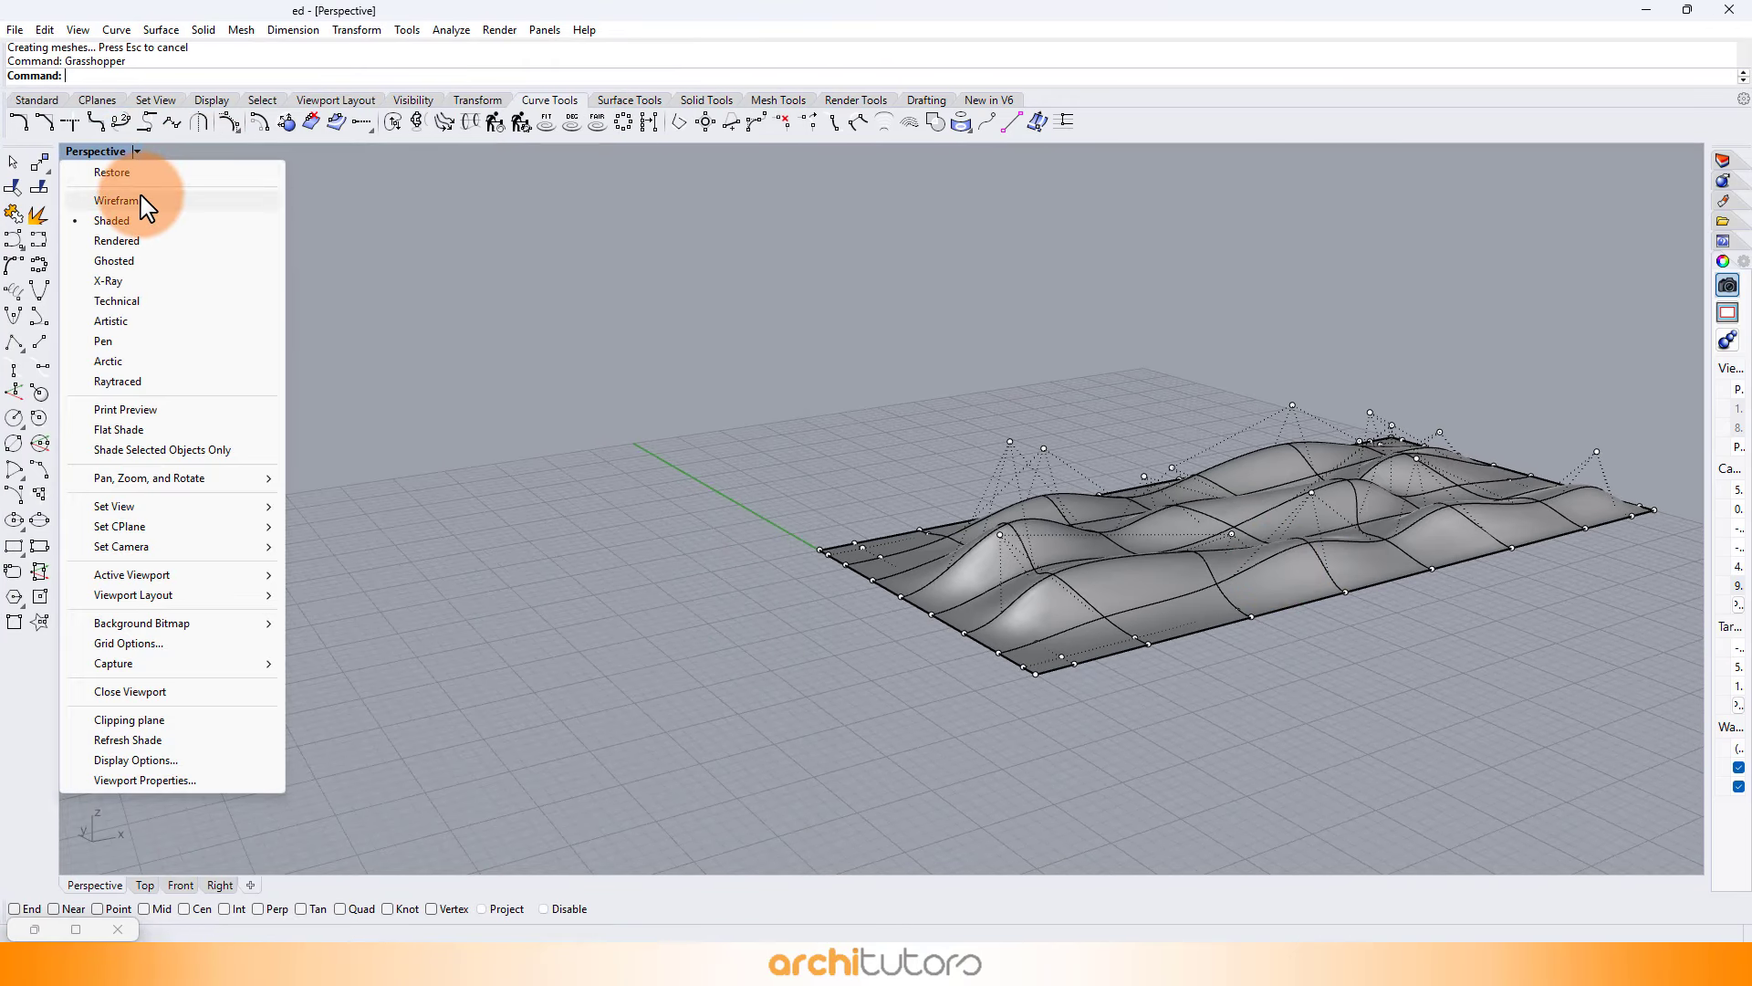
click(140, 192)
shift+right_drag(806, 336, 757, 356)
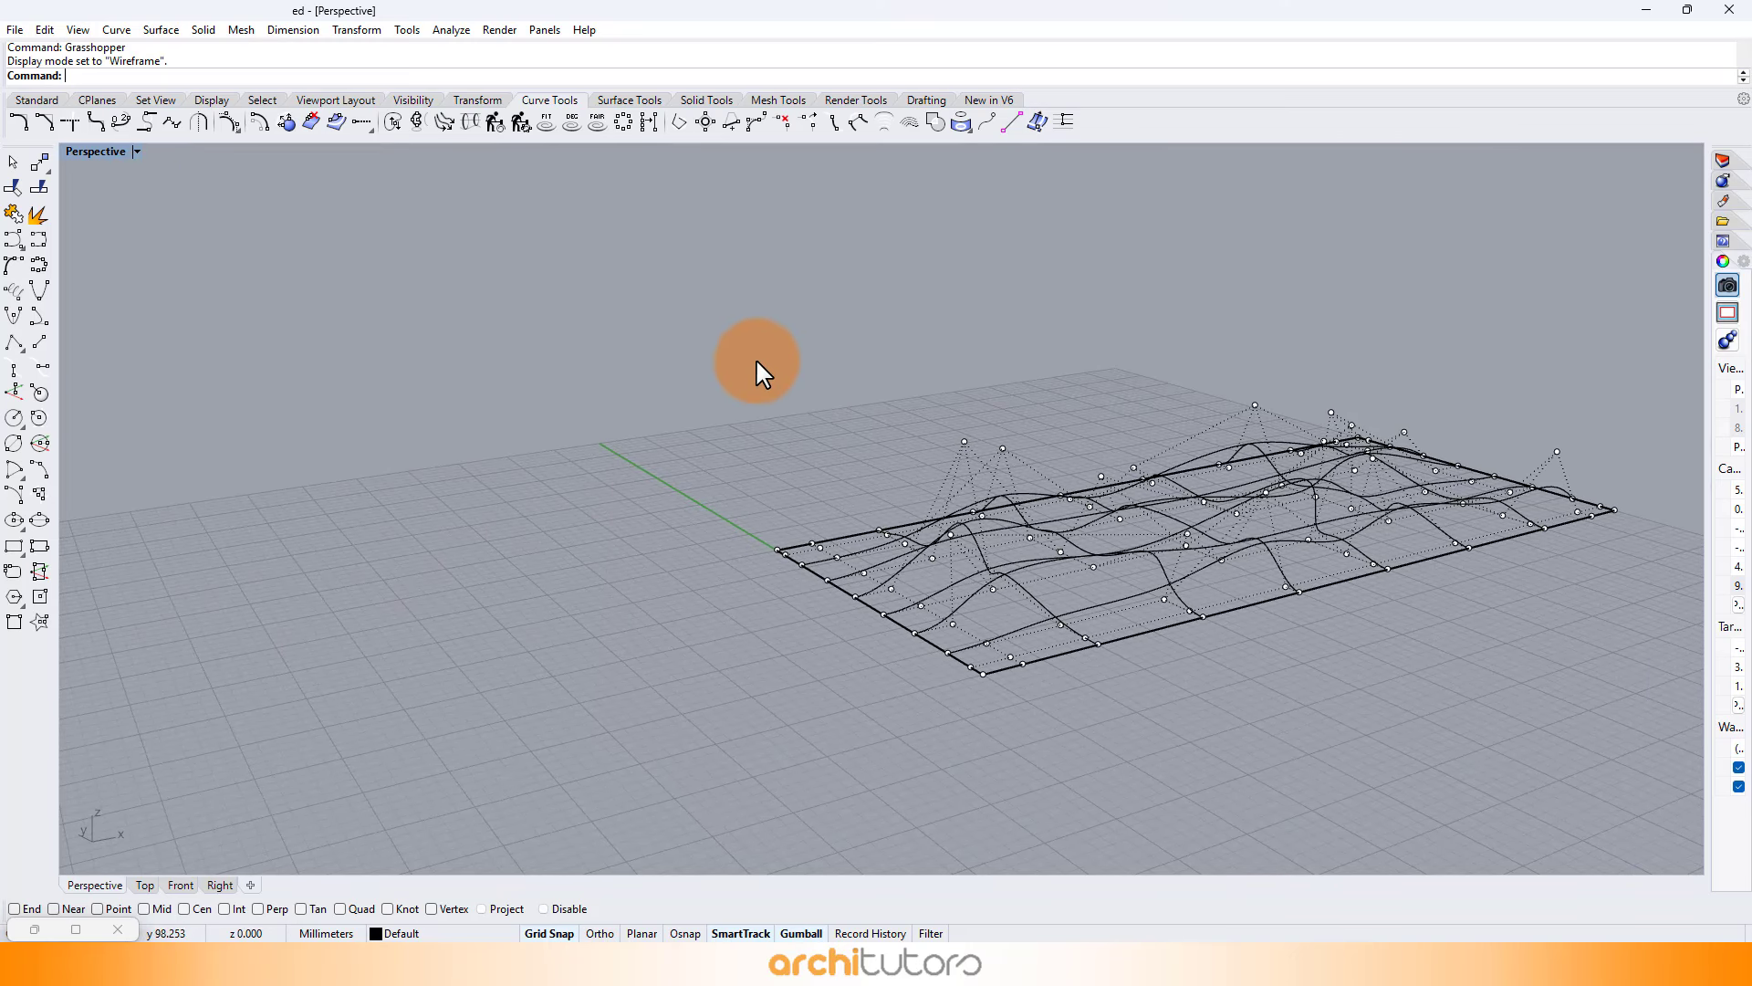
click(84, 928)
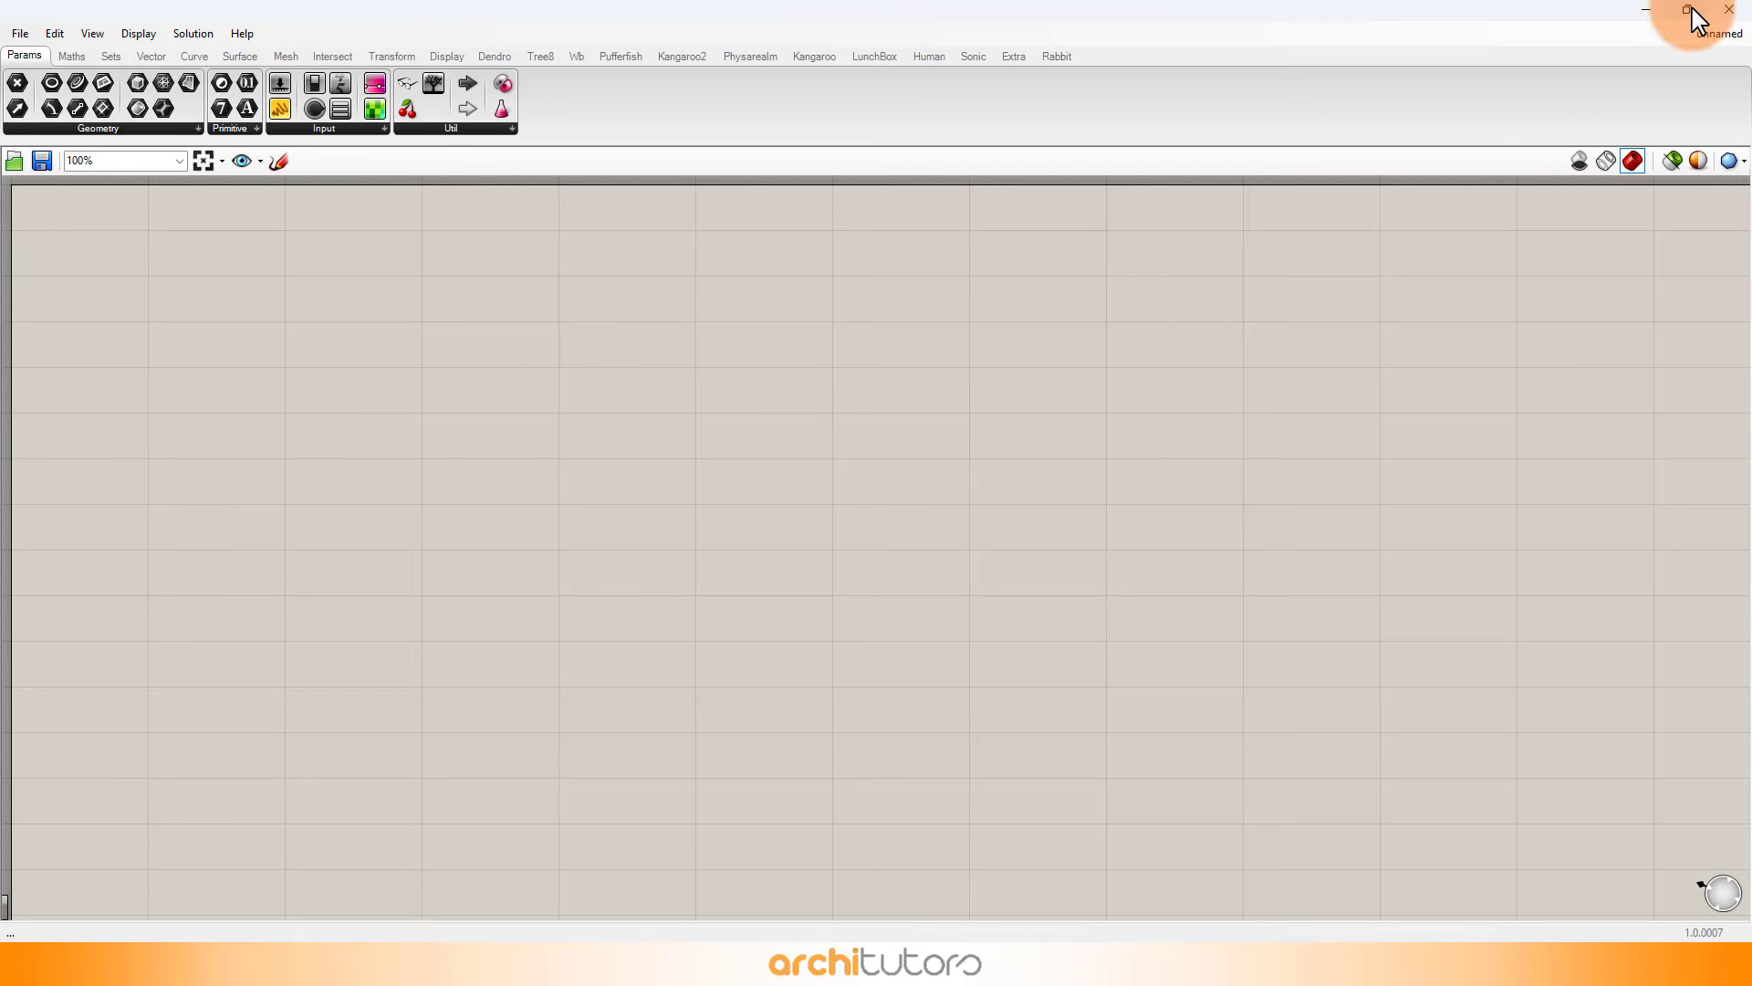
click(1689, 11)
Add a Brep parameter to the Grasshopper canvas and set the terrain surface as its single Brep.
scroll(522, 570, up, 2)
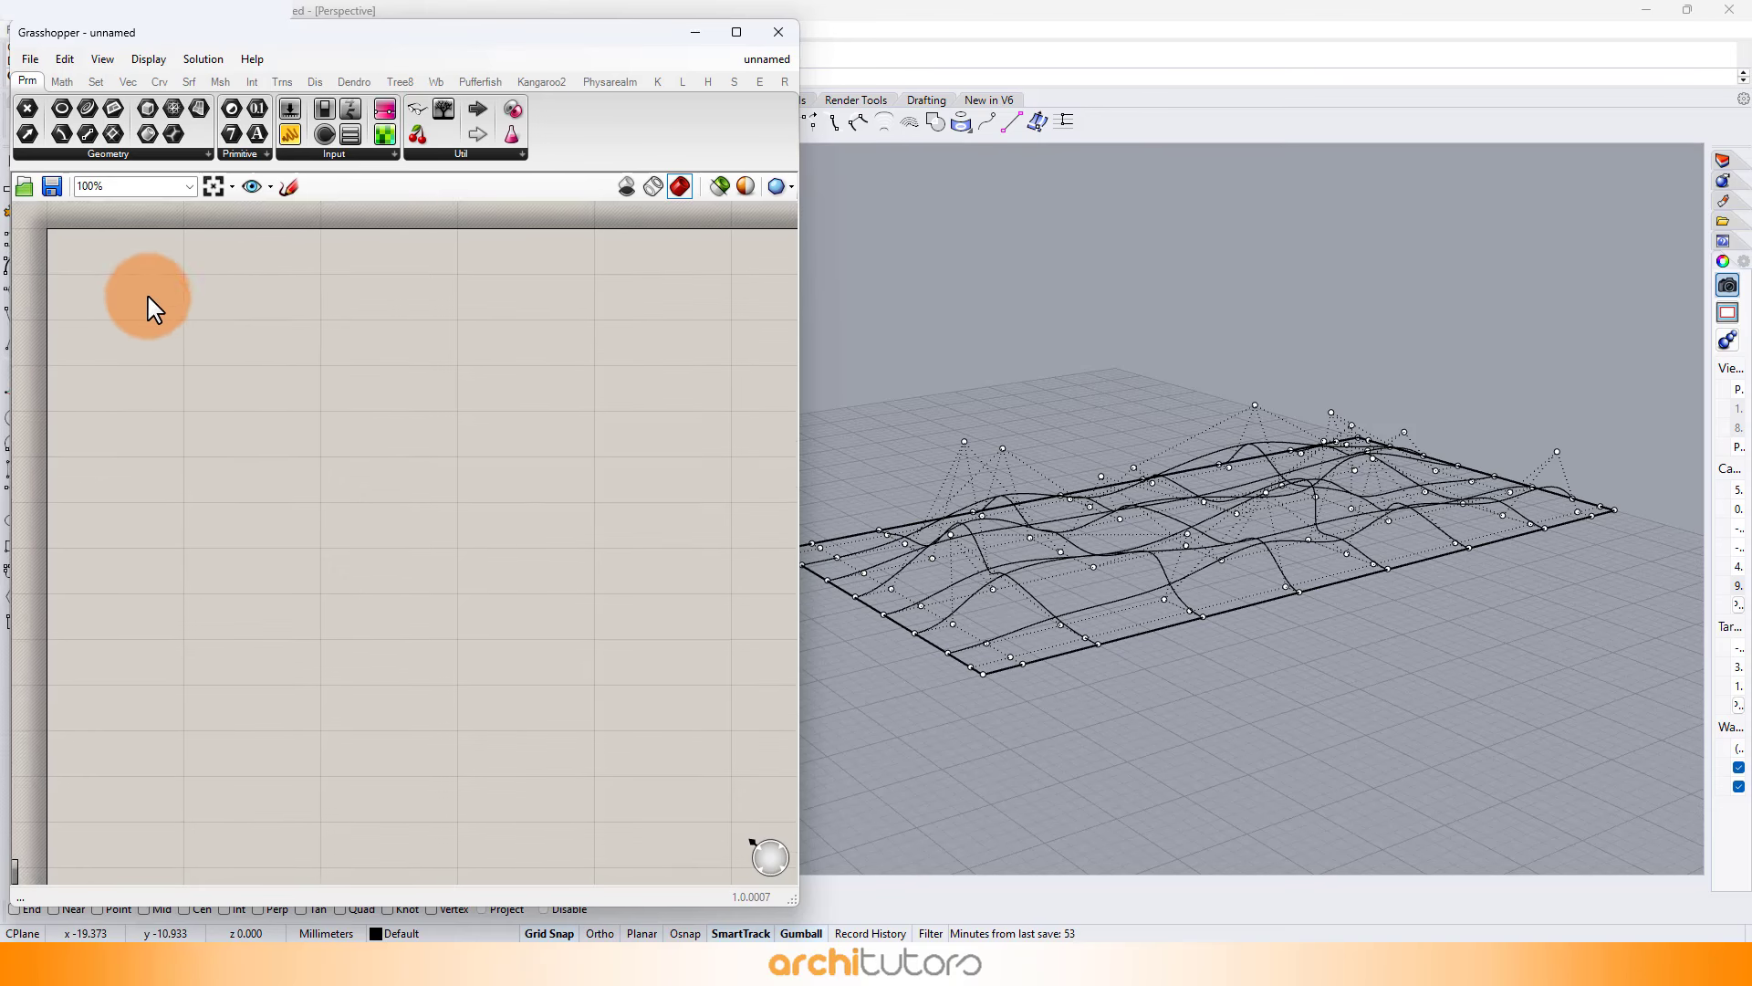
double_click(174, 313)
text(brep)
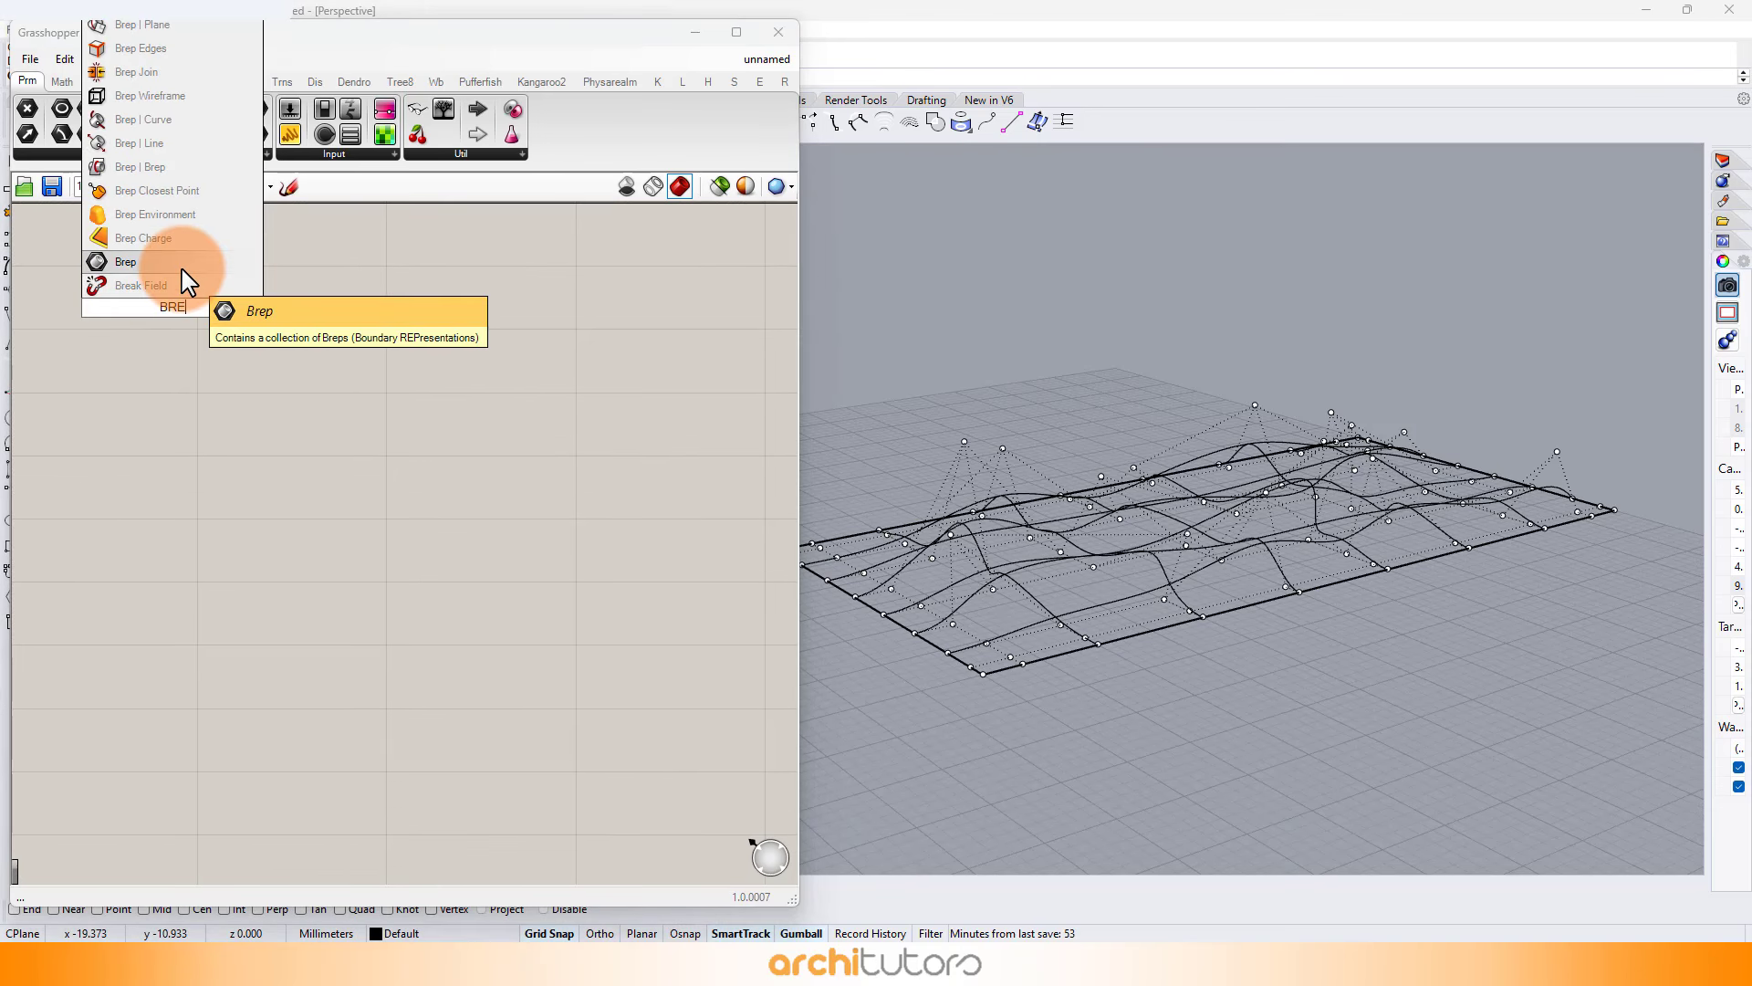
click(195, 283)
right_click(171, 313)
click(254, 539)
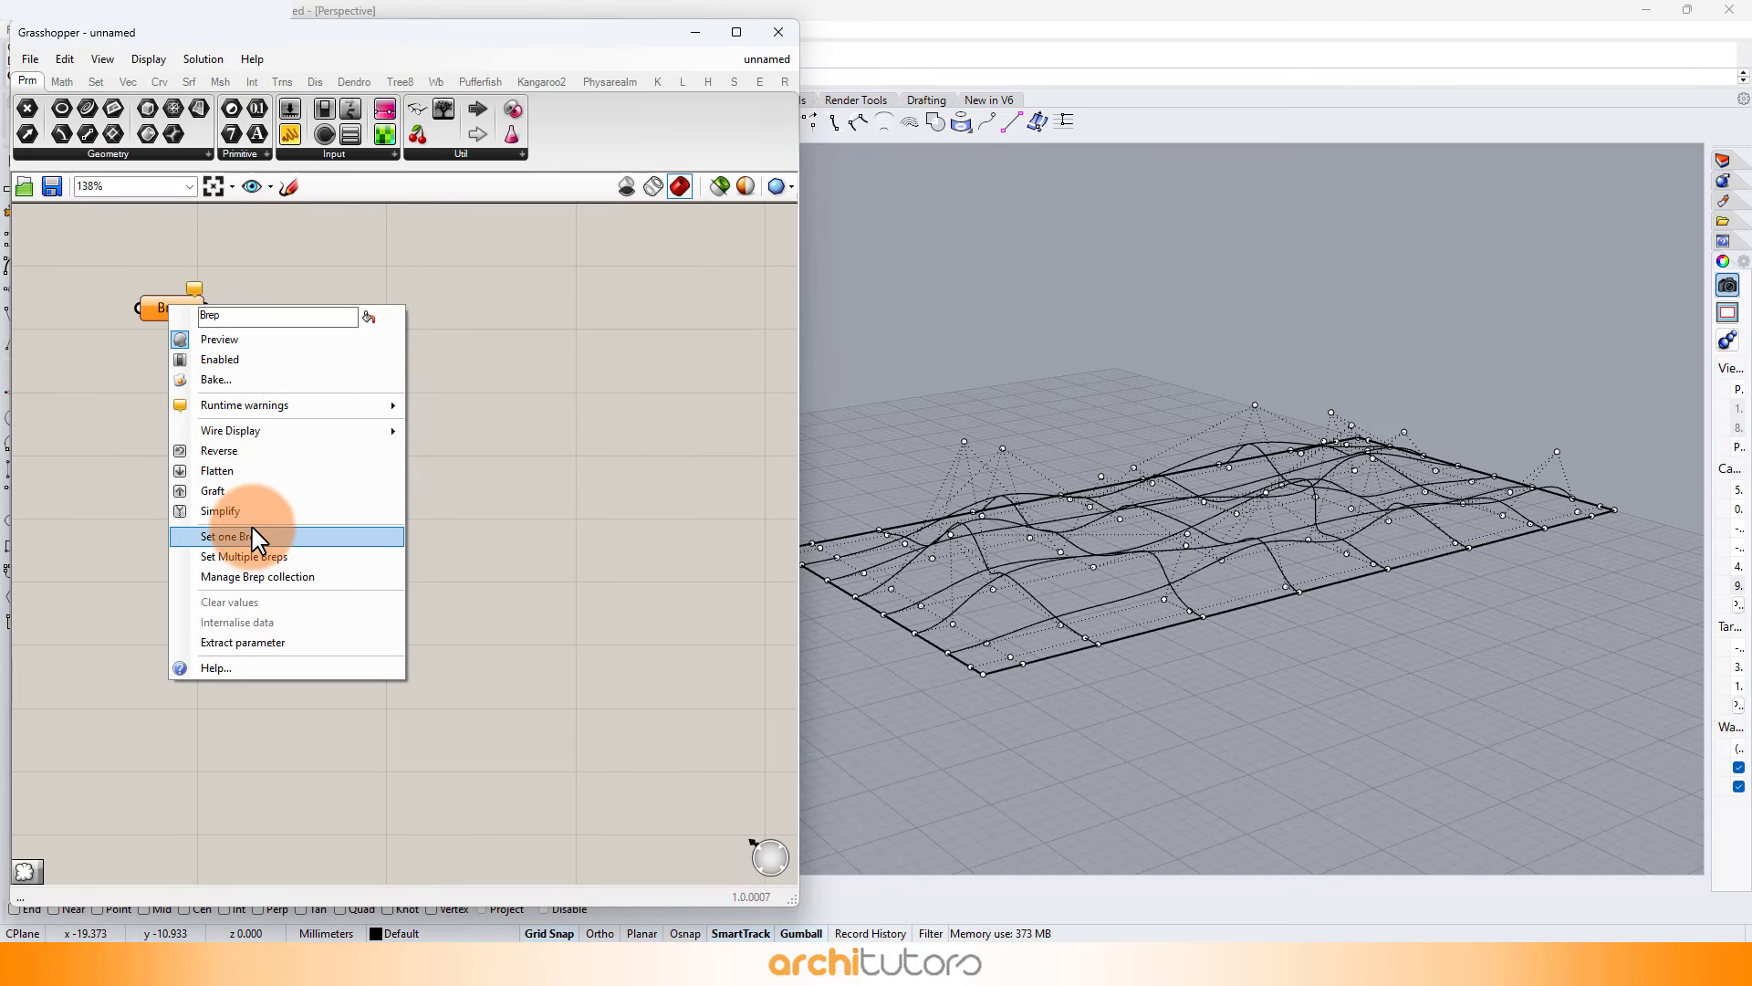
click(1193, 570)
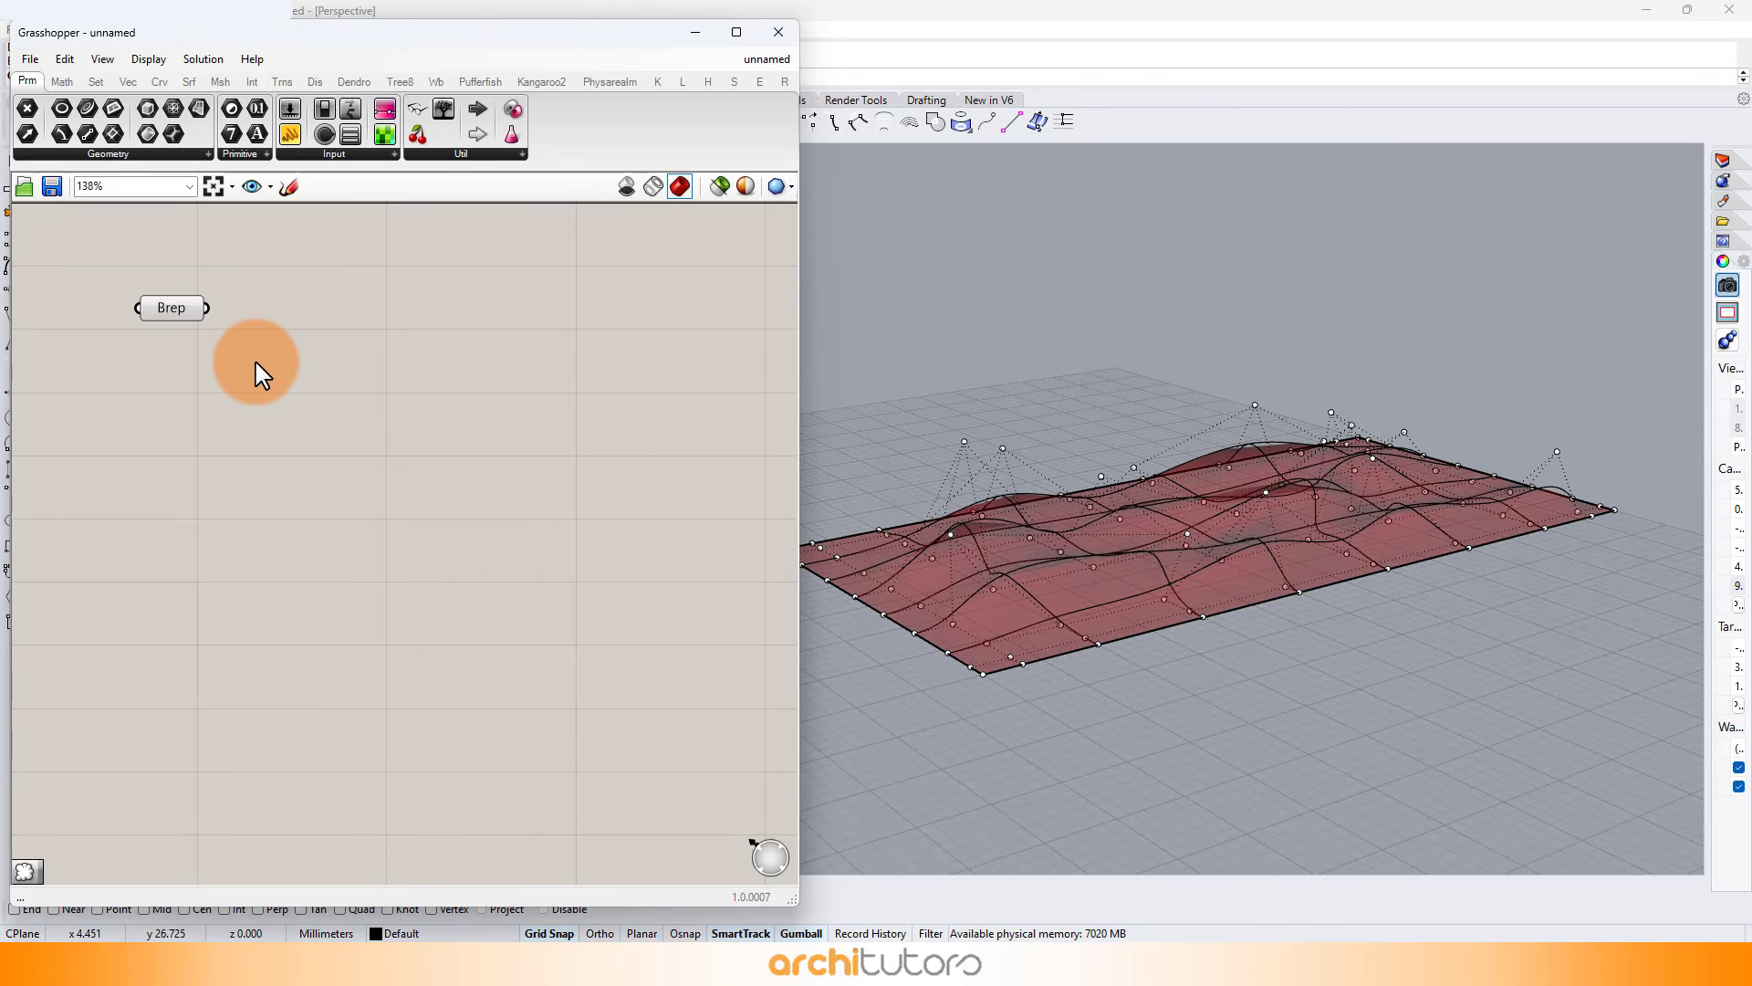
Set the Grasshopper preview mesh quality to High Quality.
right_drag(255, 372, 284, 438)
click(778, 185)
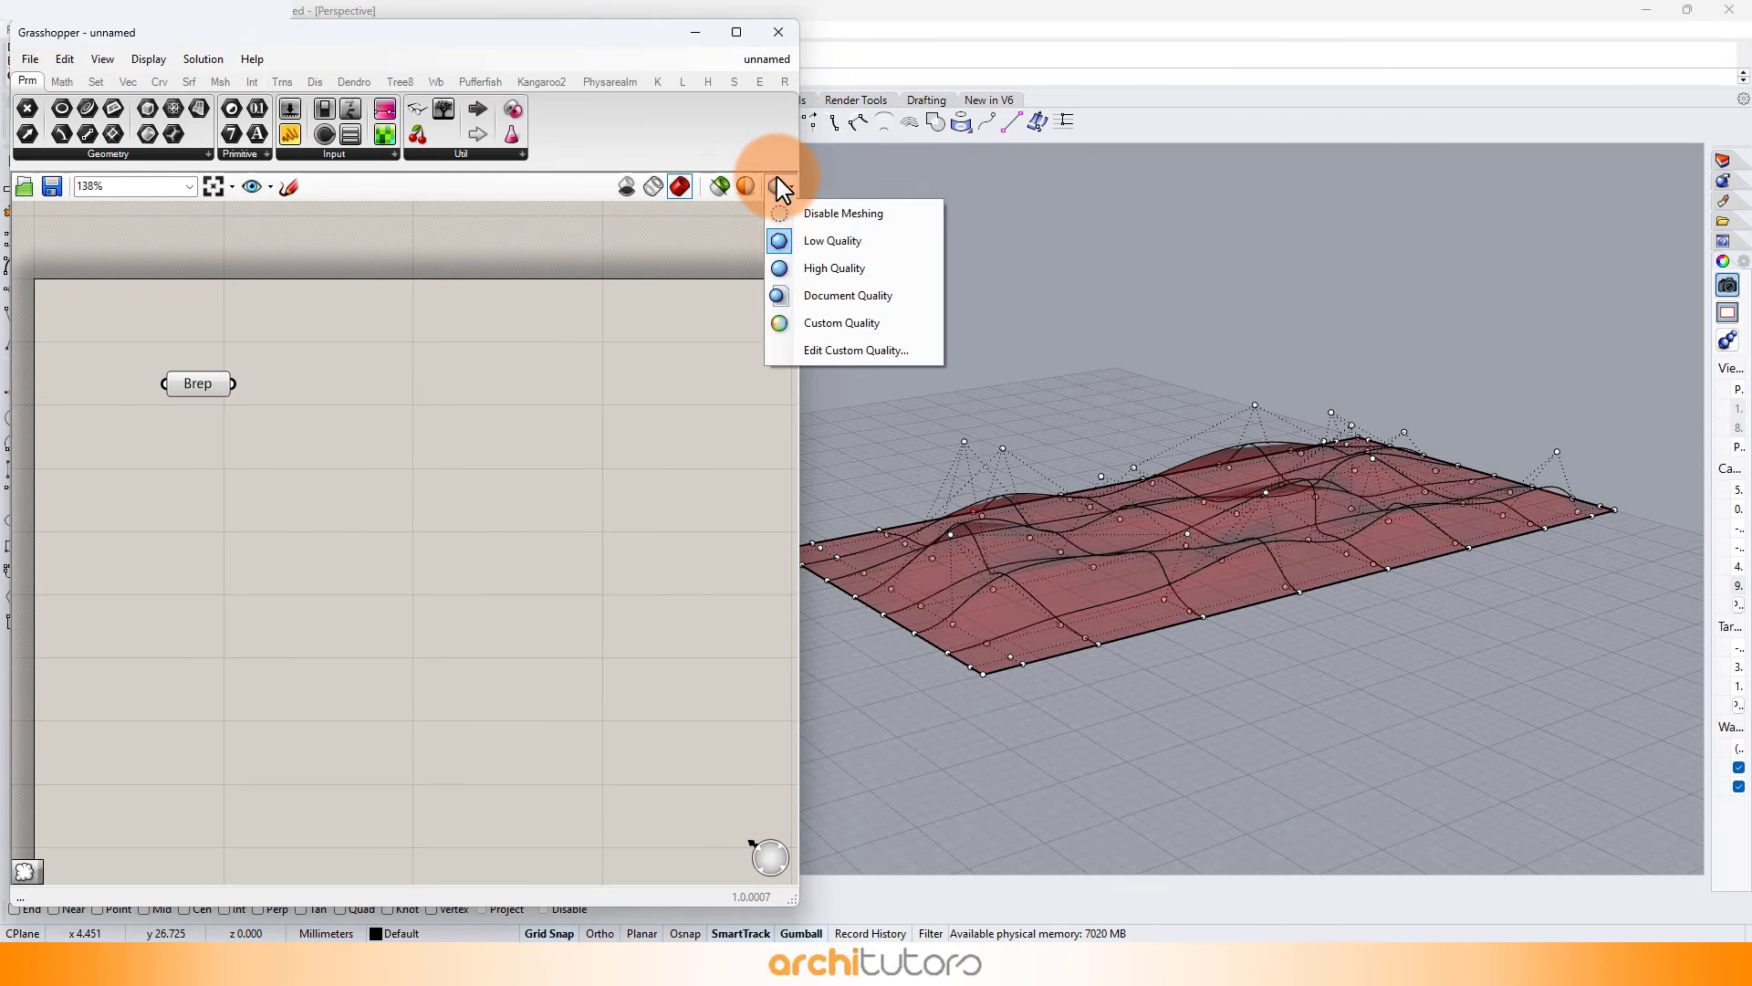
click(805, 266)
Add a Populate Geometry component and connect the terrain Brep to its geometry input.
double_click(310, 403)
text(POP)
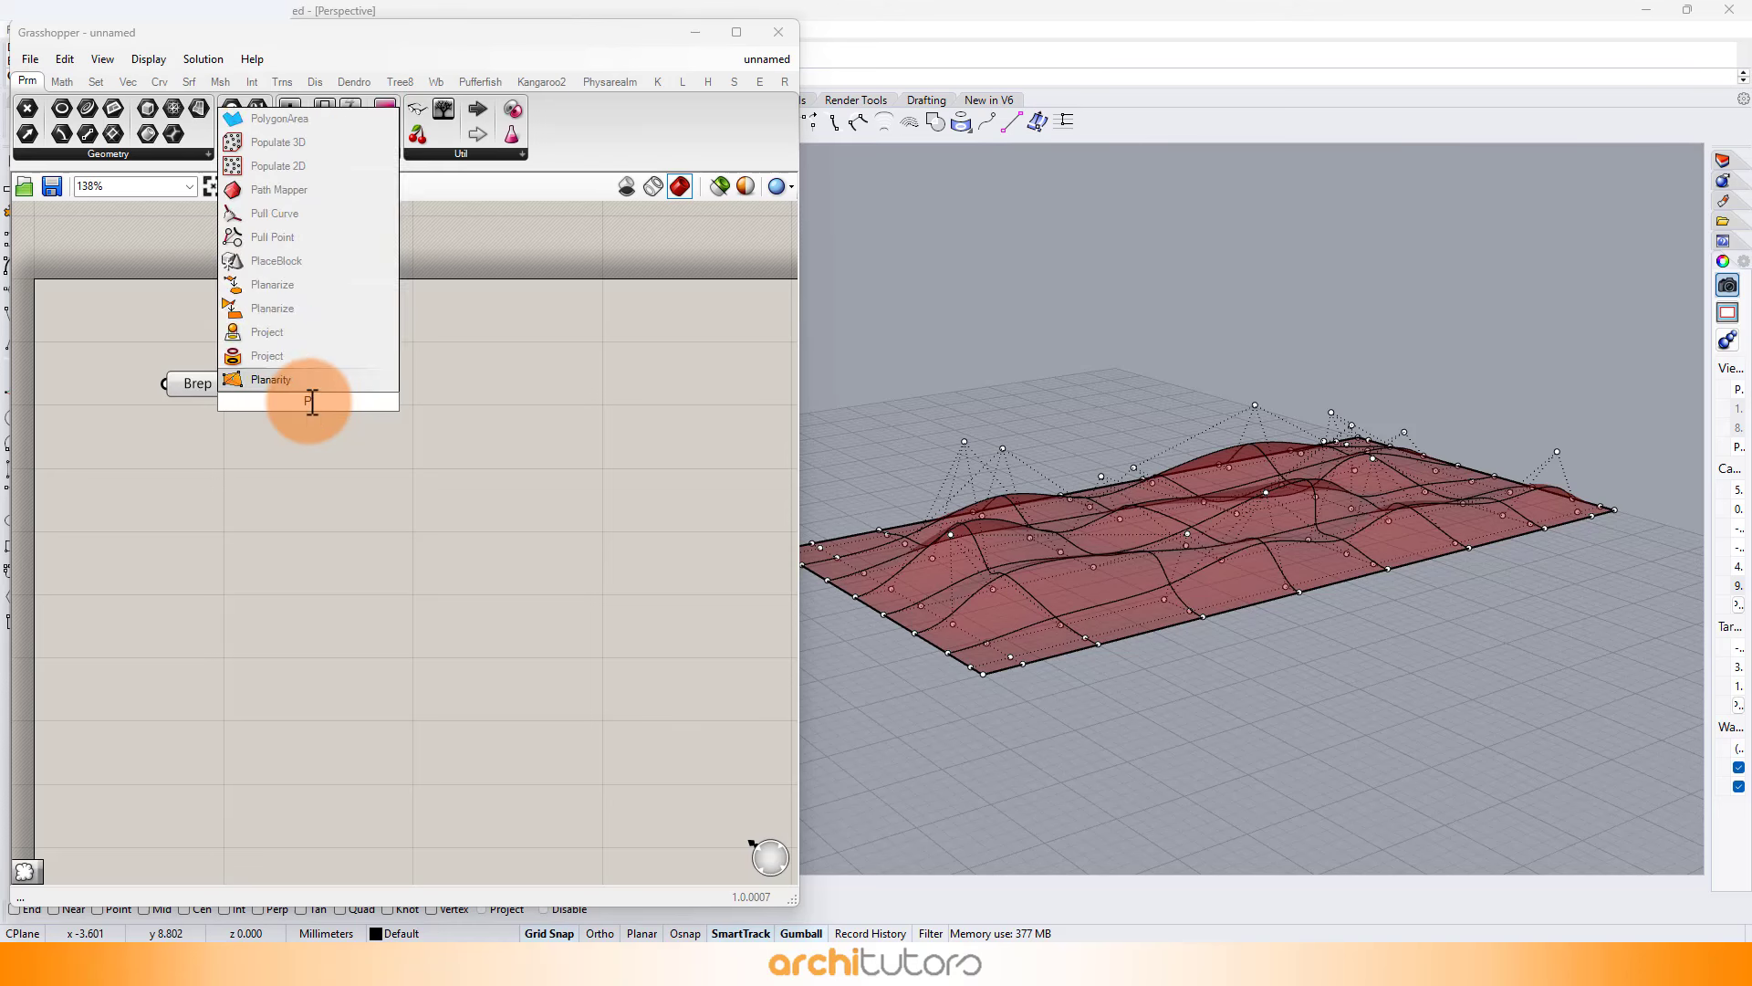
click(308, 333)
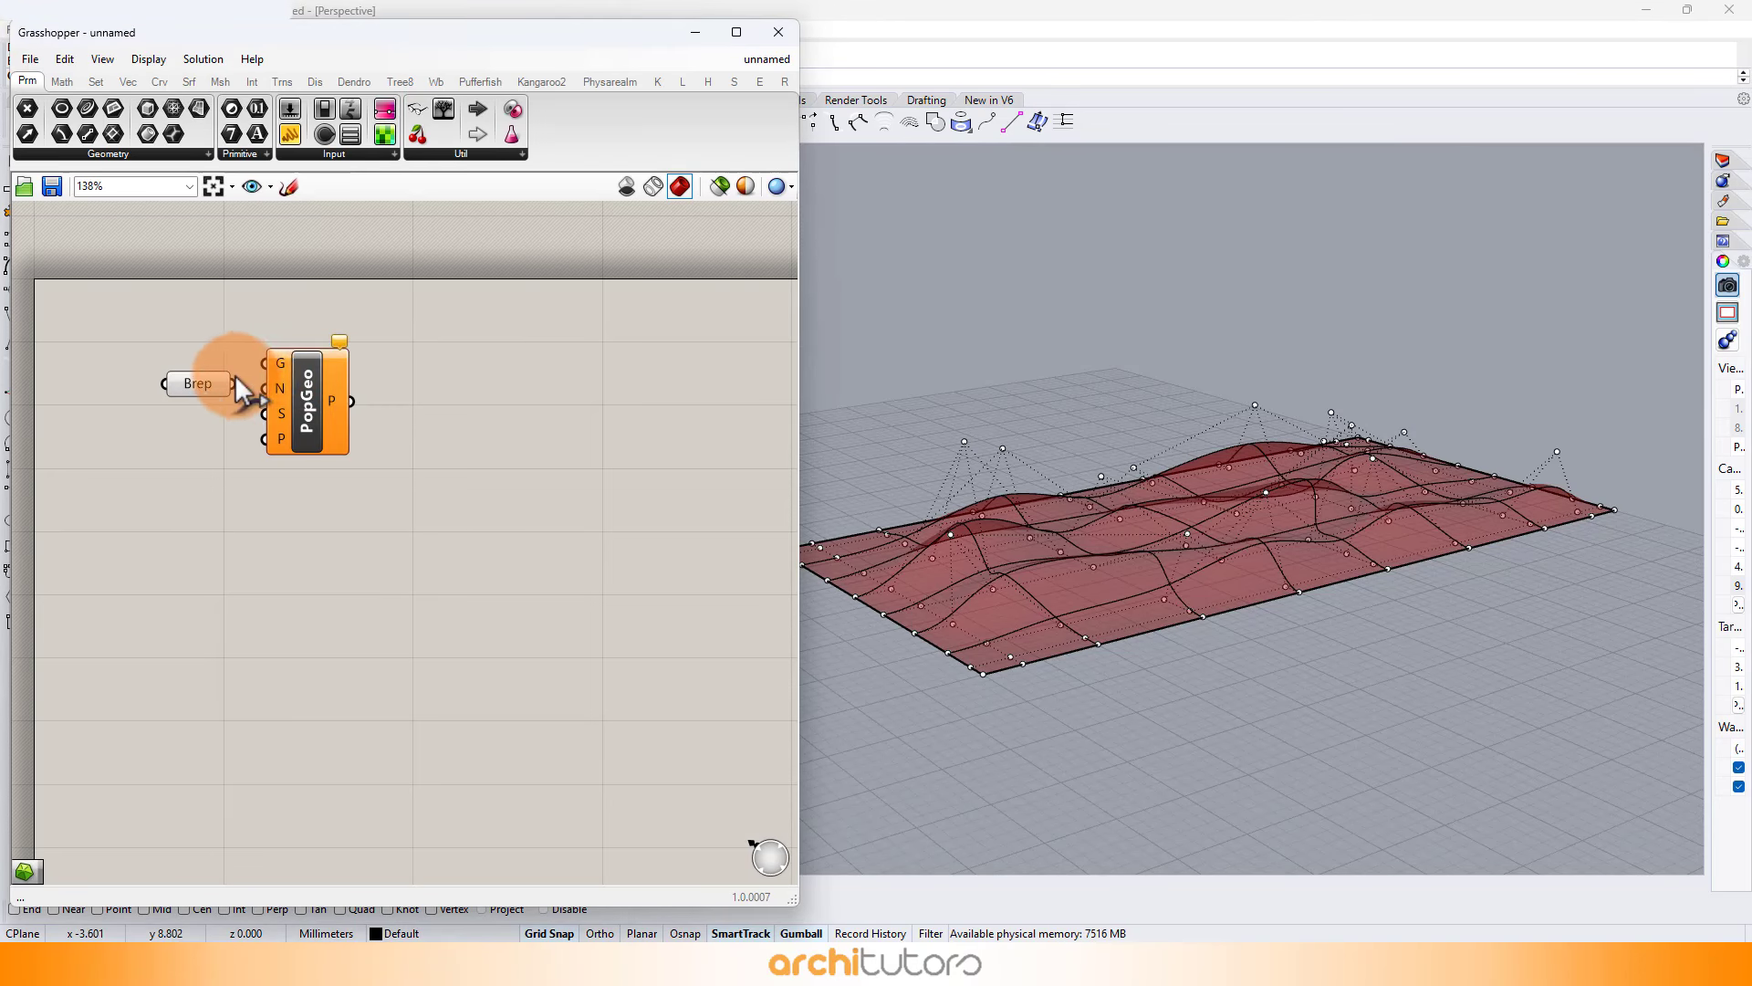
drag(236, 376, 265, 363)
Add a number slider with value 250 and connect it to Populate Geometry's count input.
double_click(133, 472)
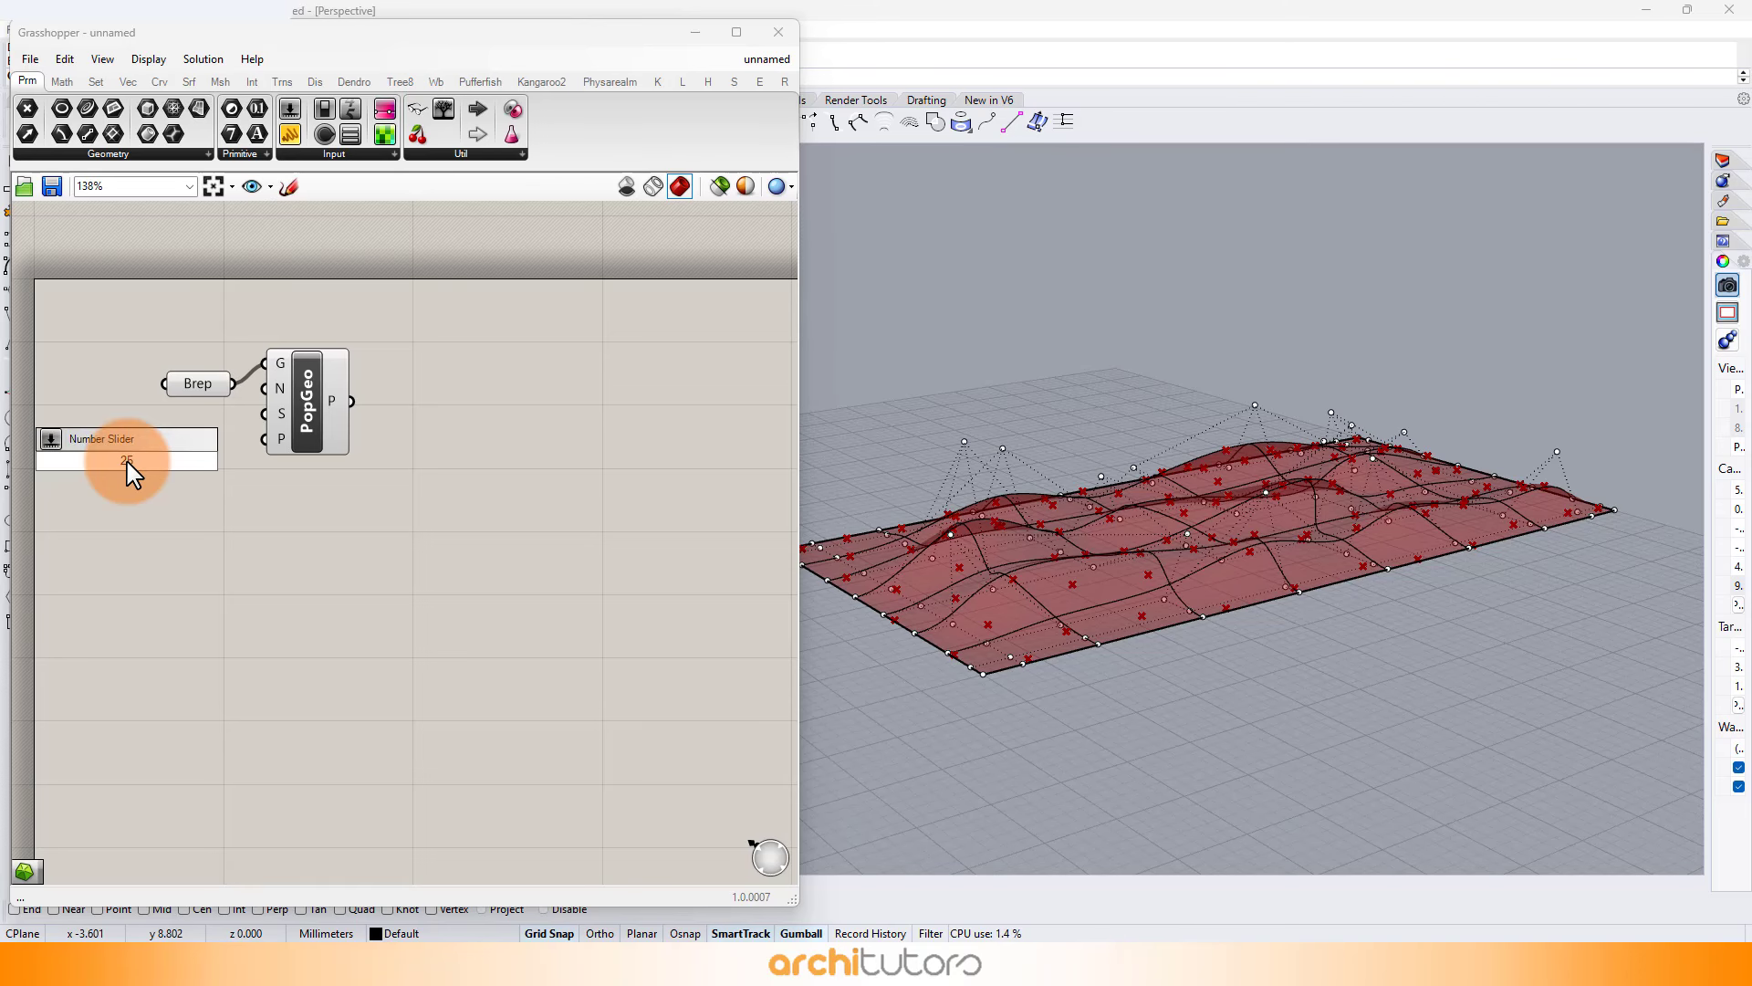
key(Return)
scroll(242, 459, up, 2)
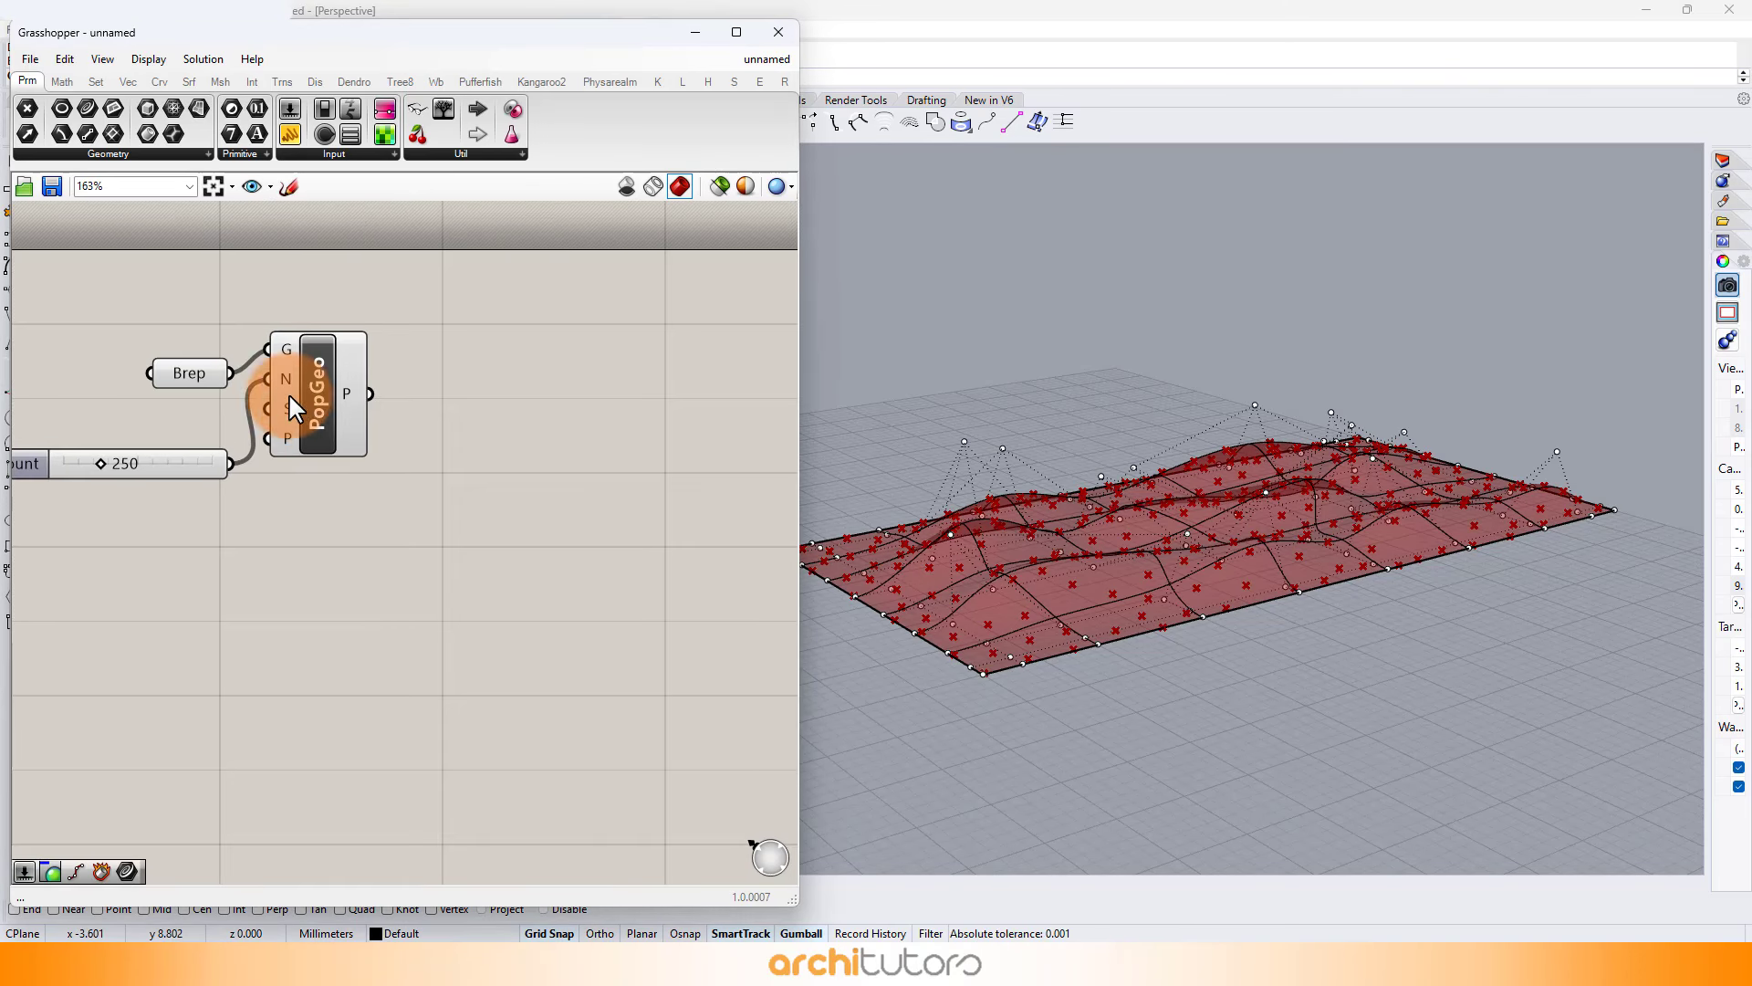
Add a seed slider for Populate Geometry and set it to 4, with the point count set to 250.
click(139, 534)
double_click(119, 534)
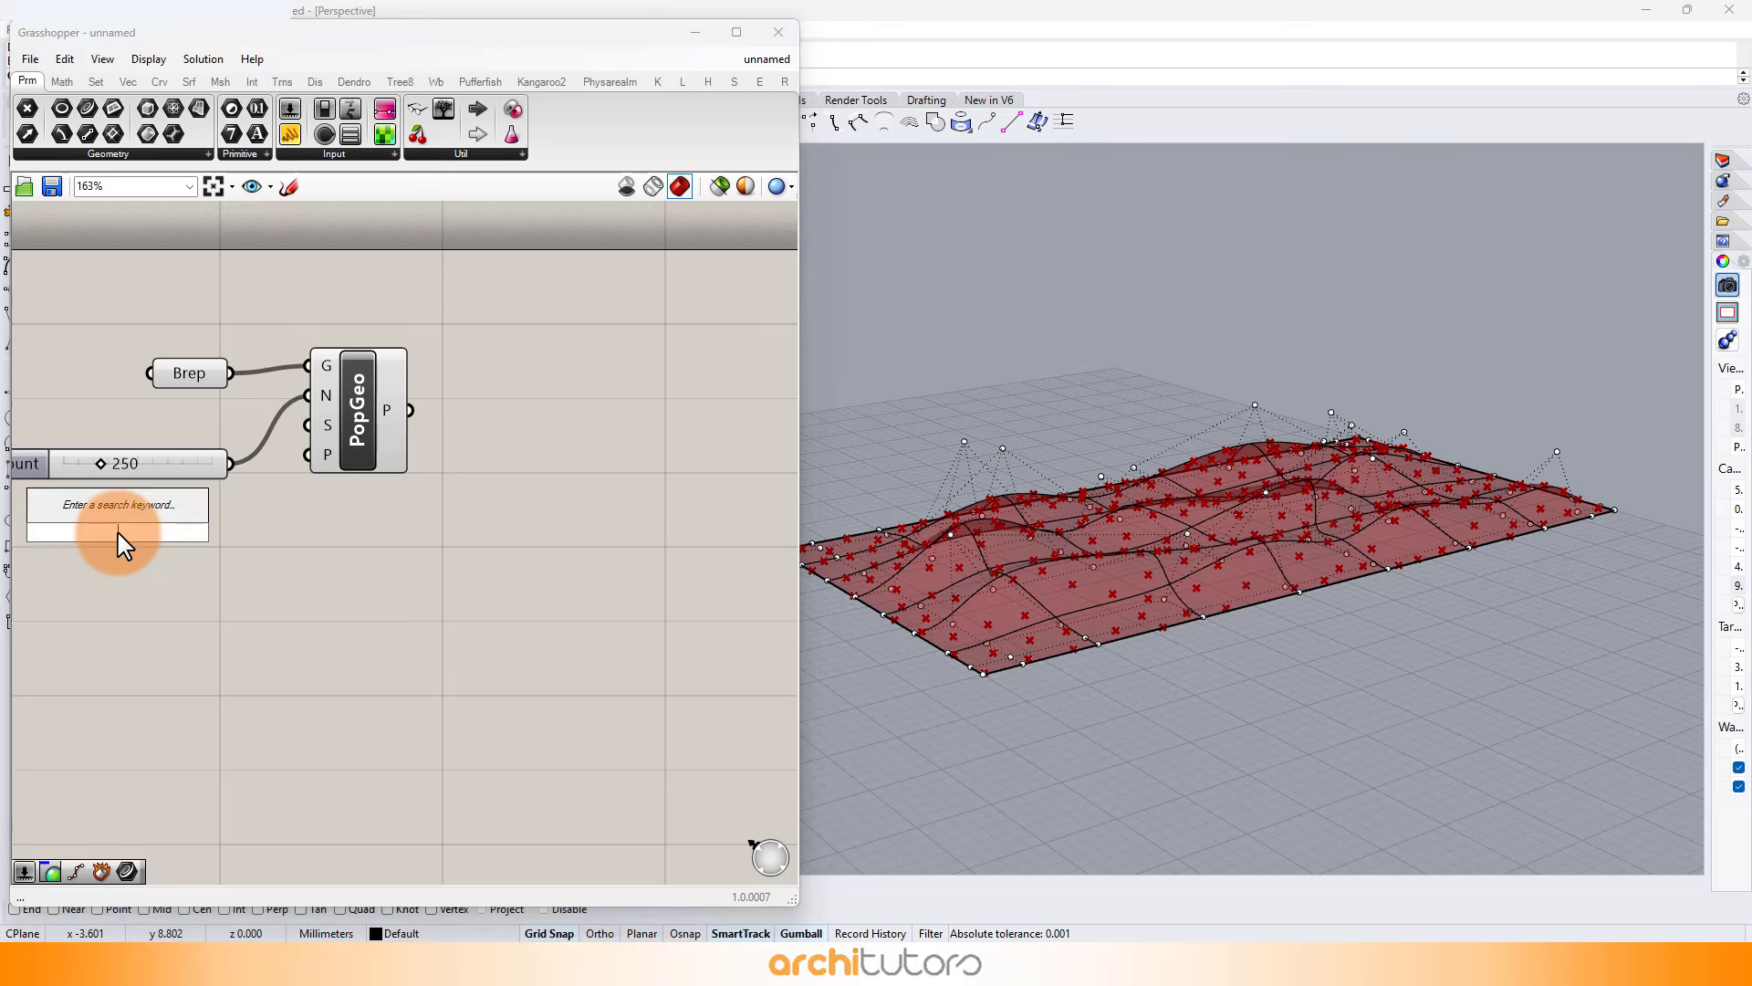
text(5)
key(Return)
drag(239, 531, 308, 425)
drag(152, 509, 128, 541)
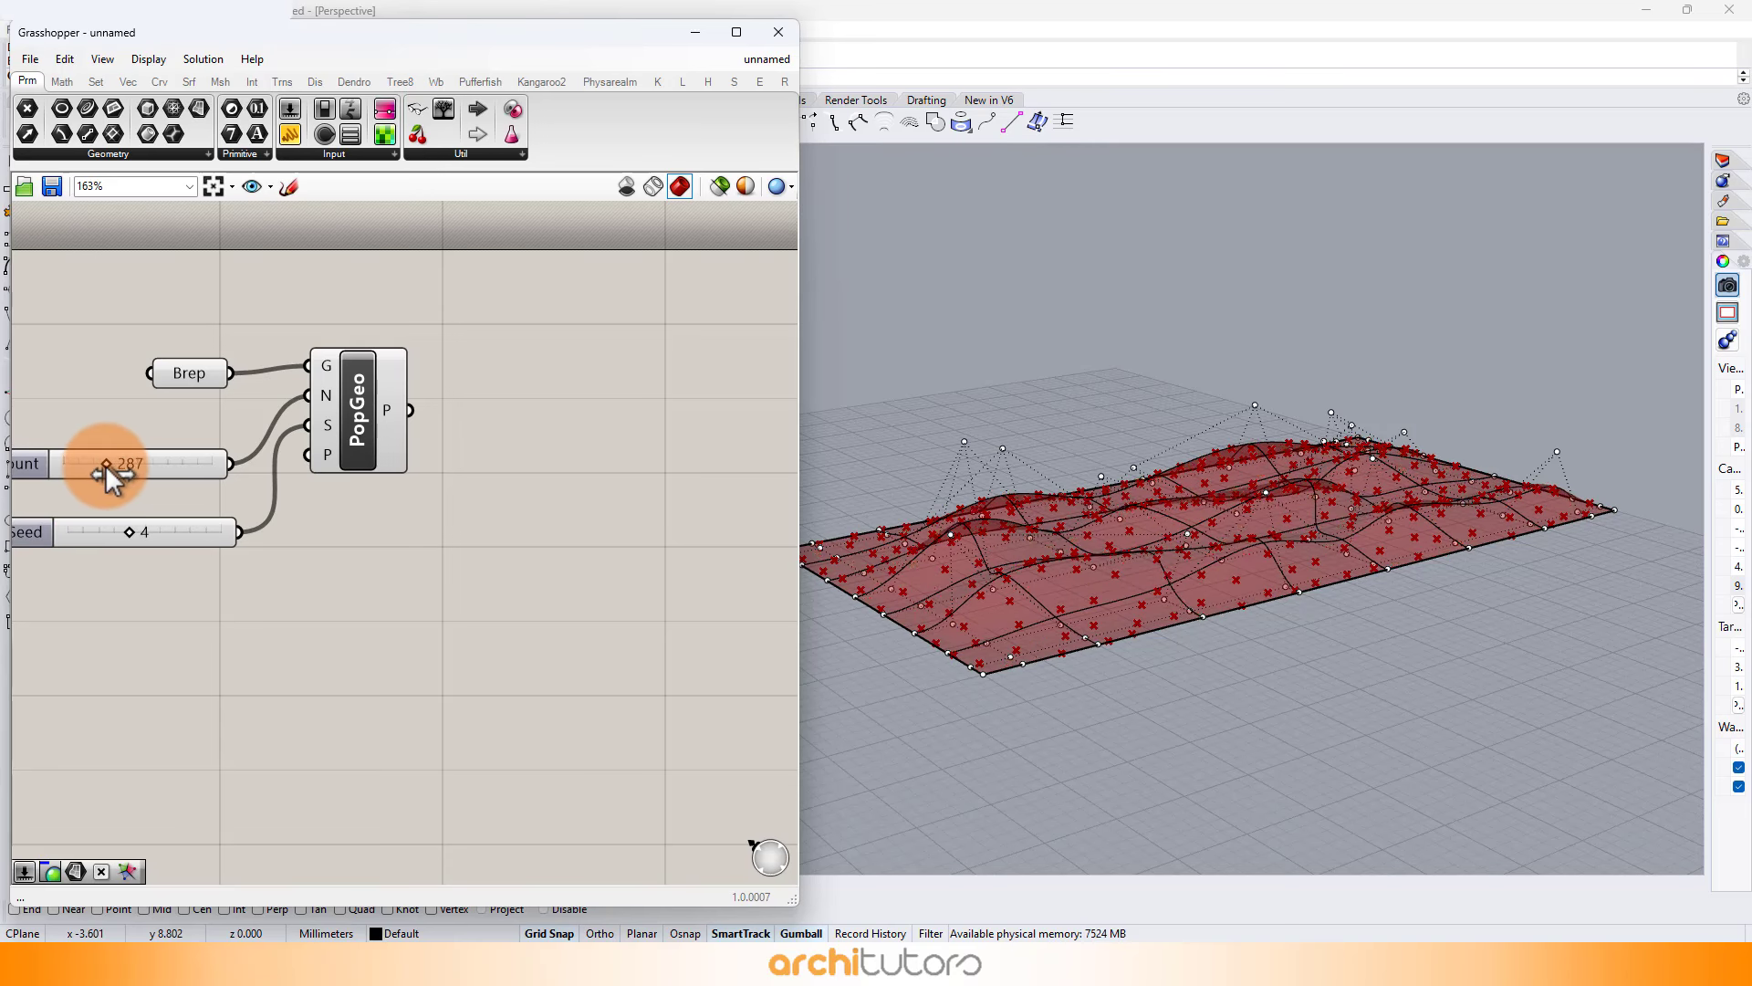
double_click(128, 463)
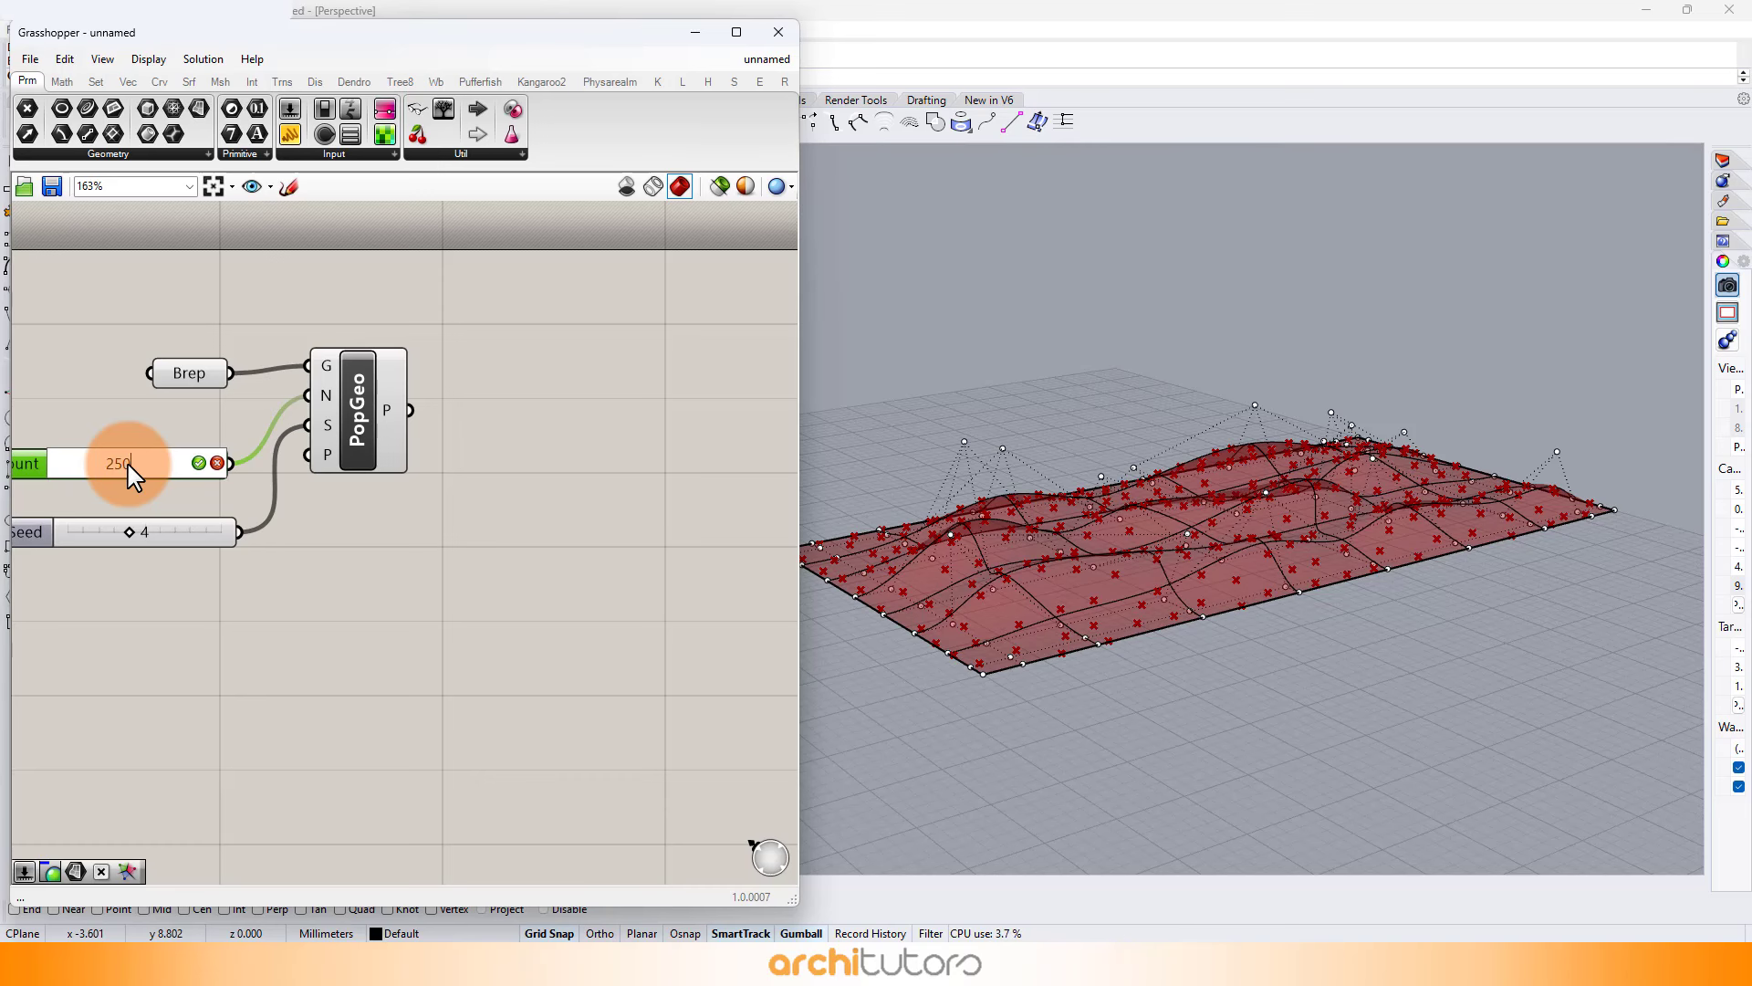
click(391, 501)
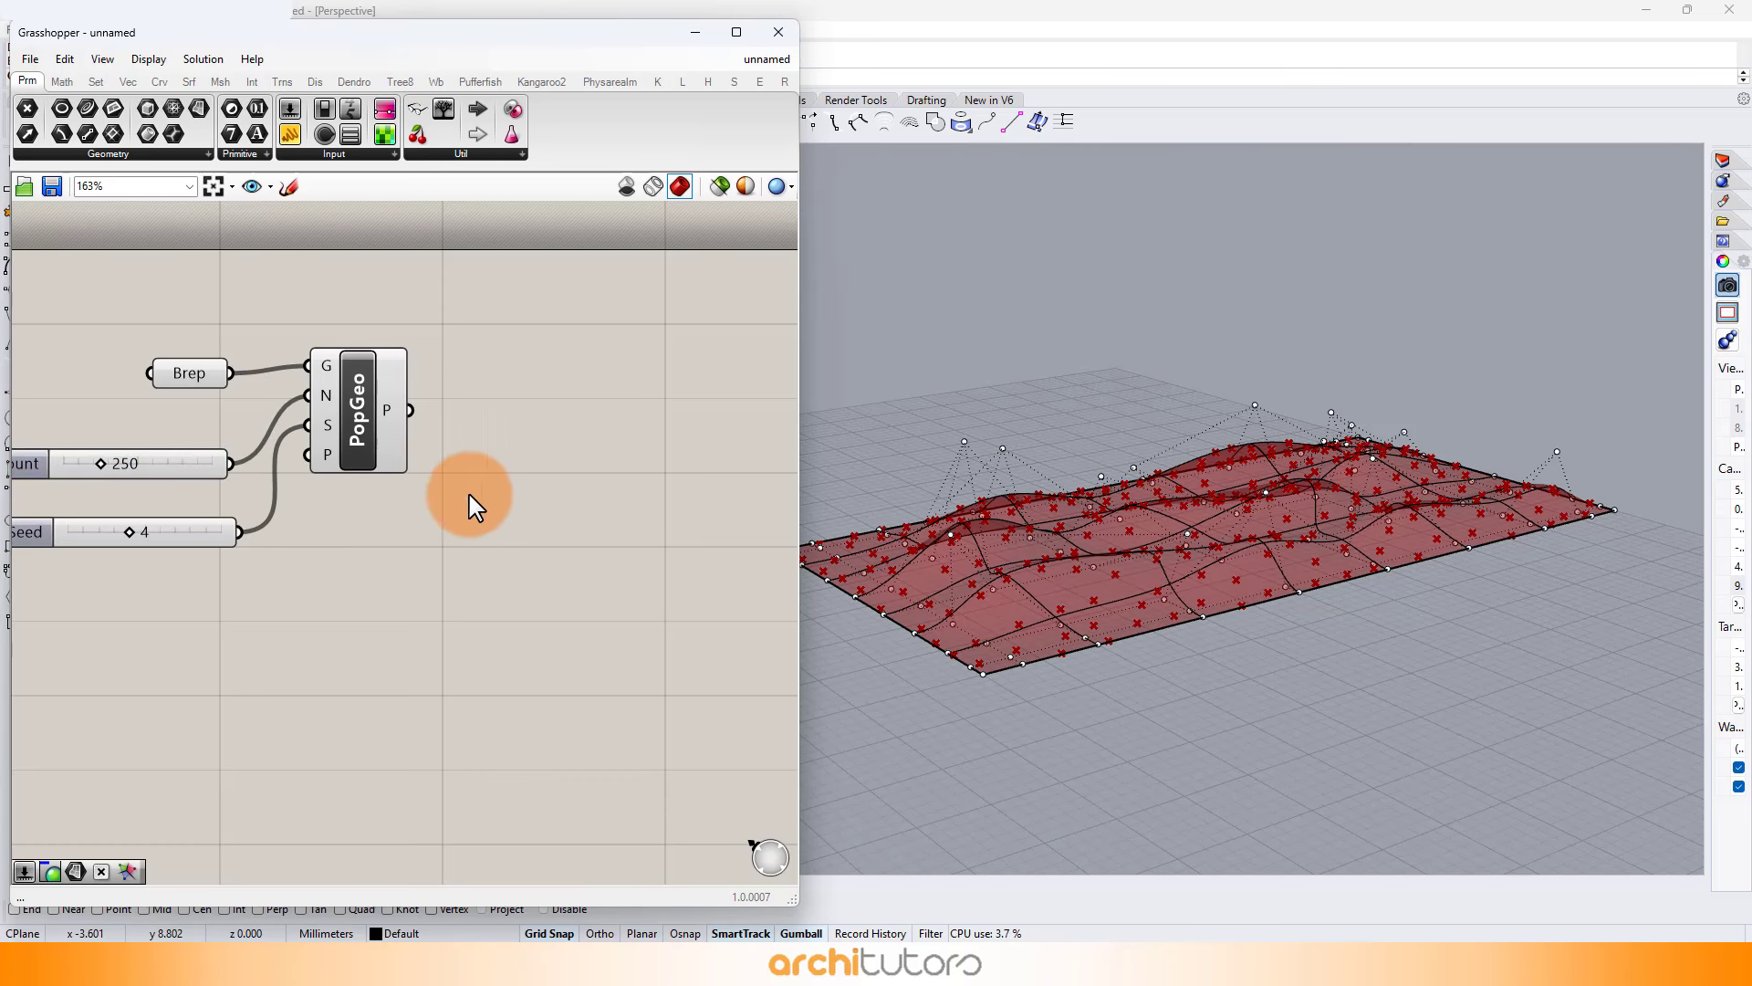
Add a Delaunay Mesh component and connect the populated points to its points input.
double_click(365, 413)
text(DE)
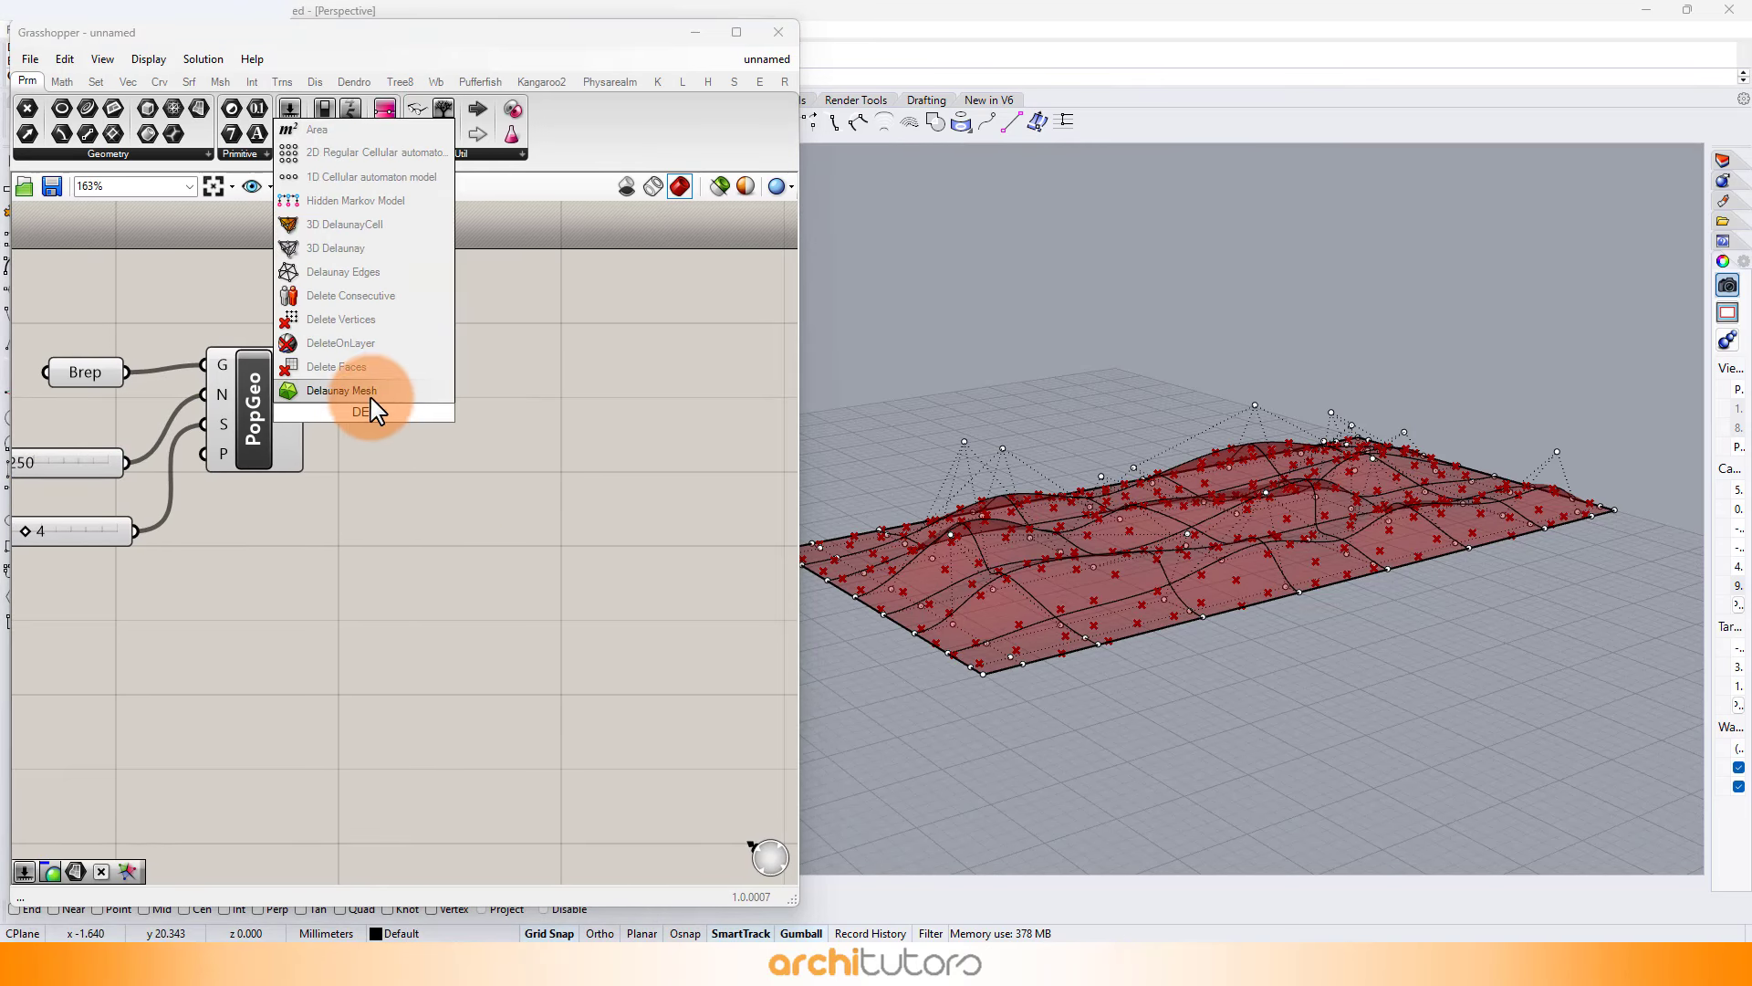
click(381, 392)
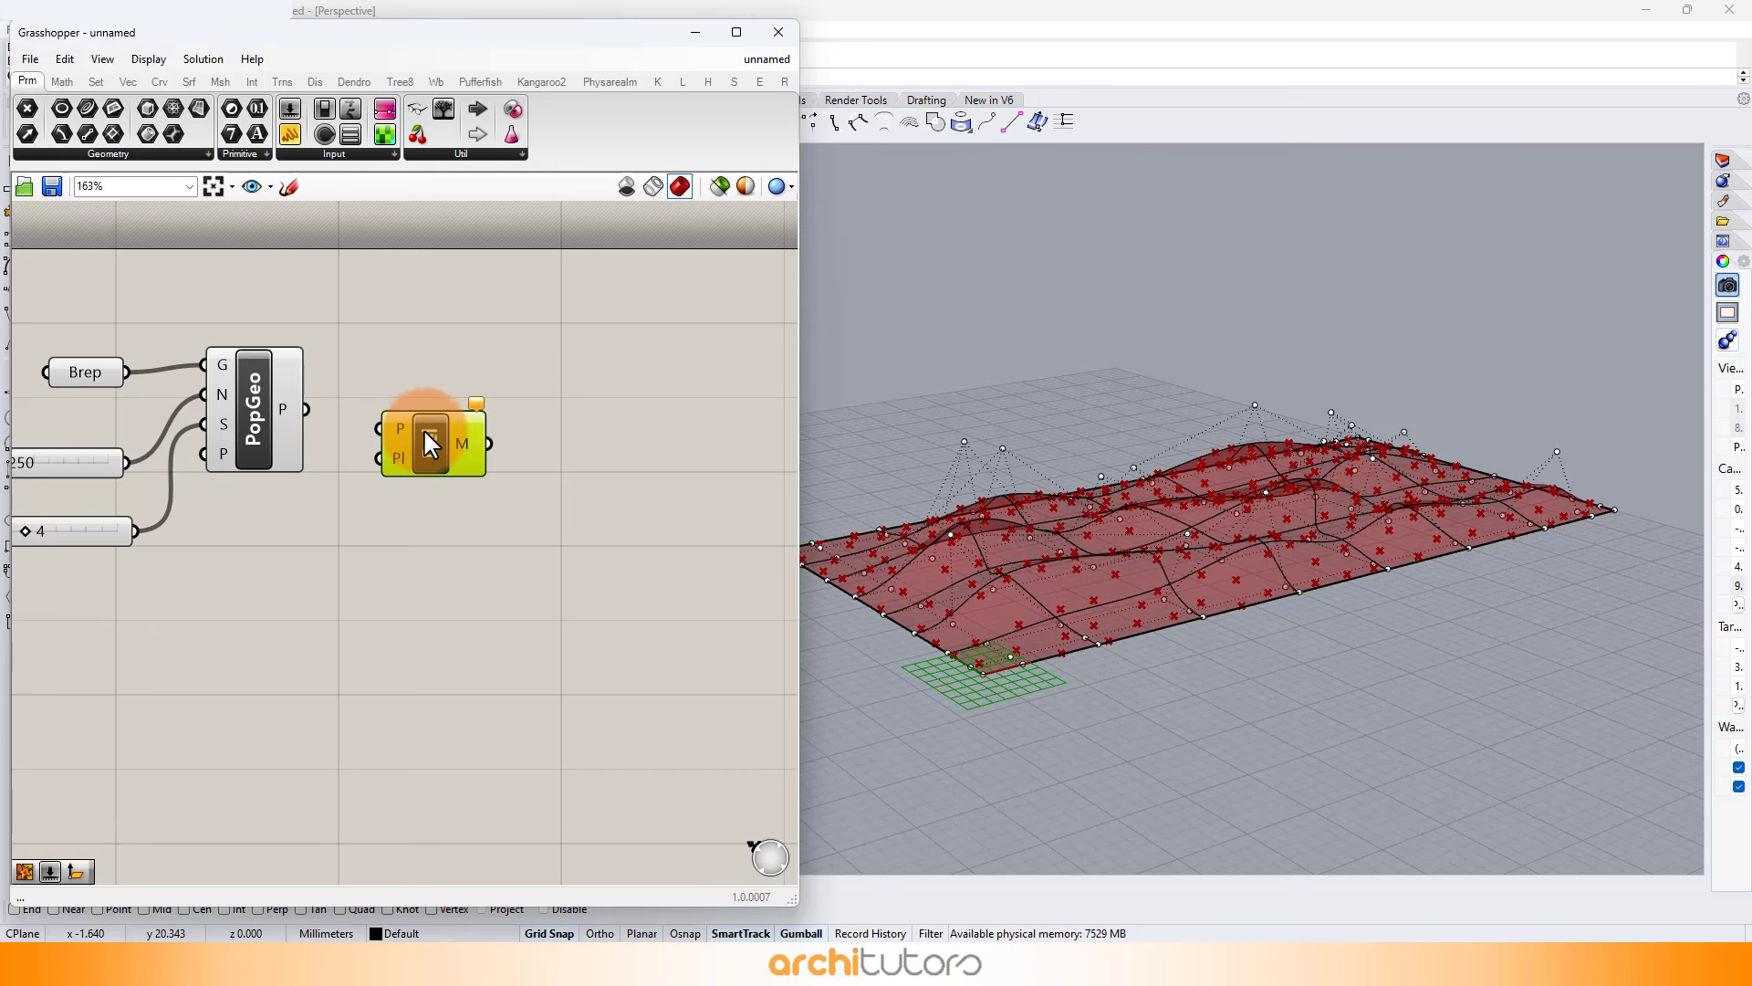
drag(378, 427, 379, 429)
drag(427, 434, 420, 414)
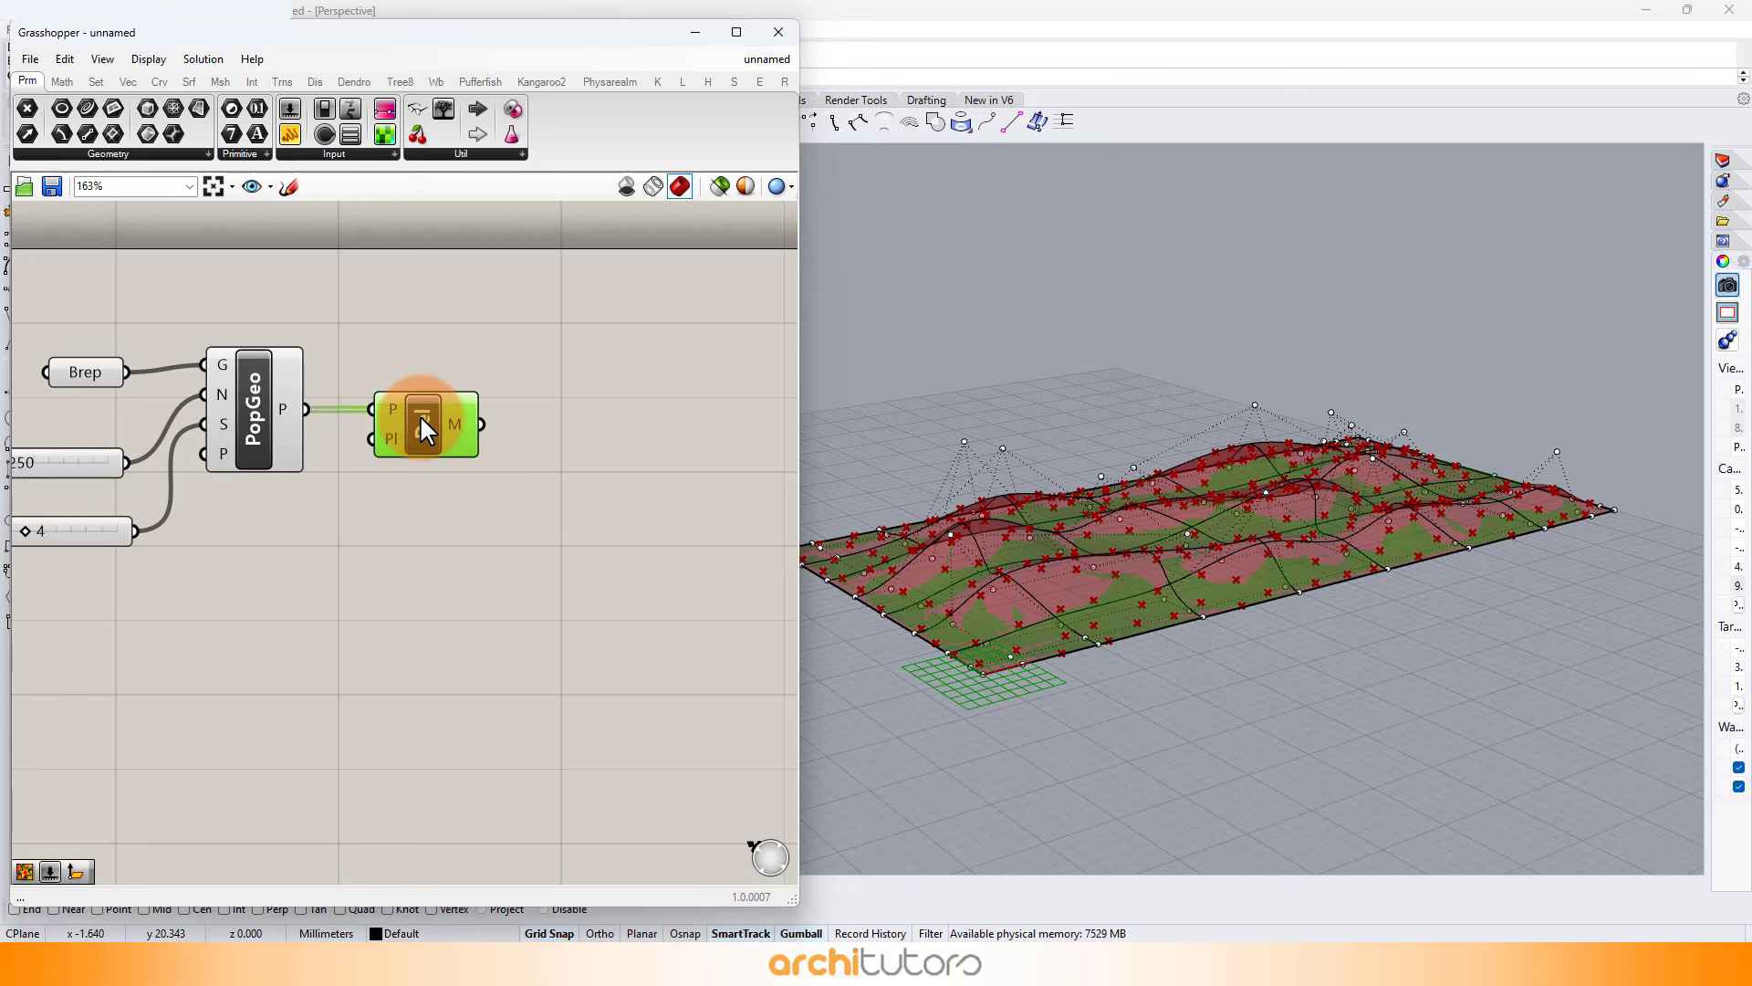
Turn off the preview of the Brep parameter and the Populate Geometry component.
click(547, 348)
drag(198, 261, 42, 628)
shift+click(255, 357)
middle_click(160, 620)
click(215, 558)
click(556, 451)
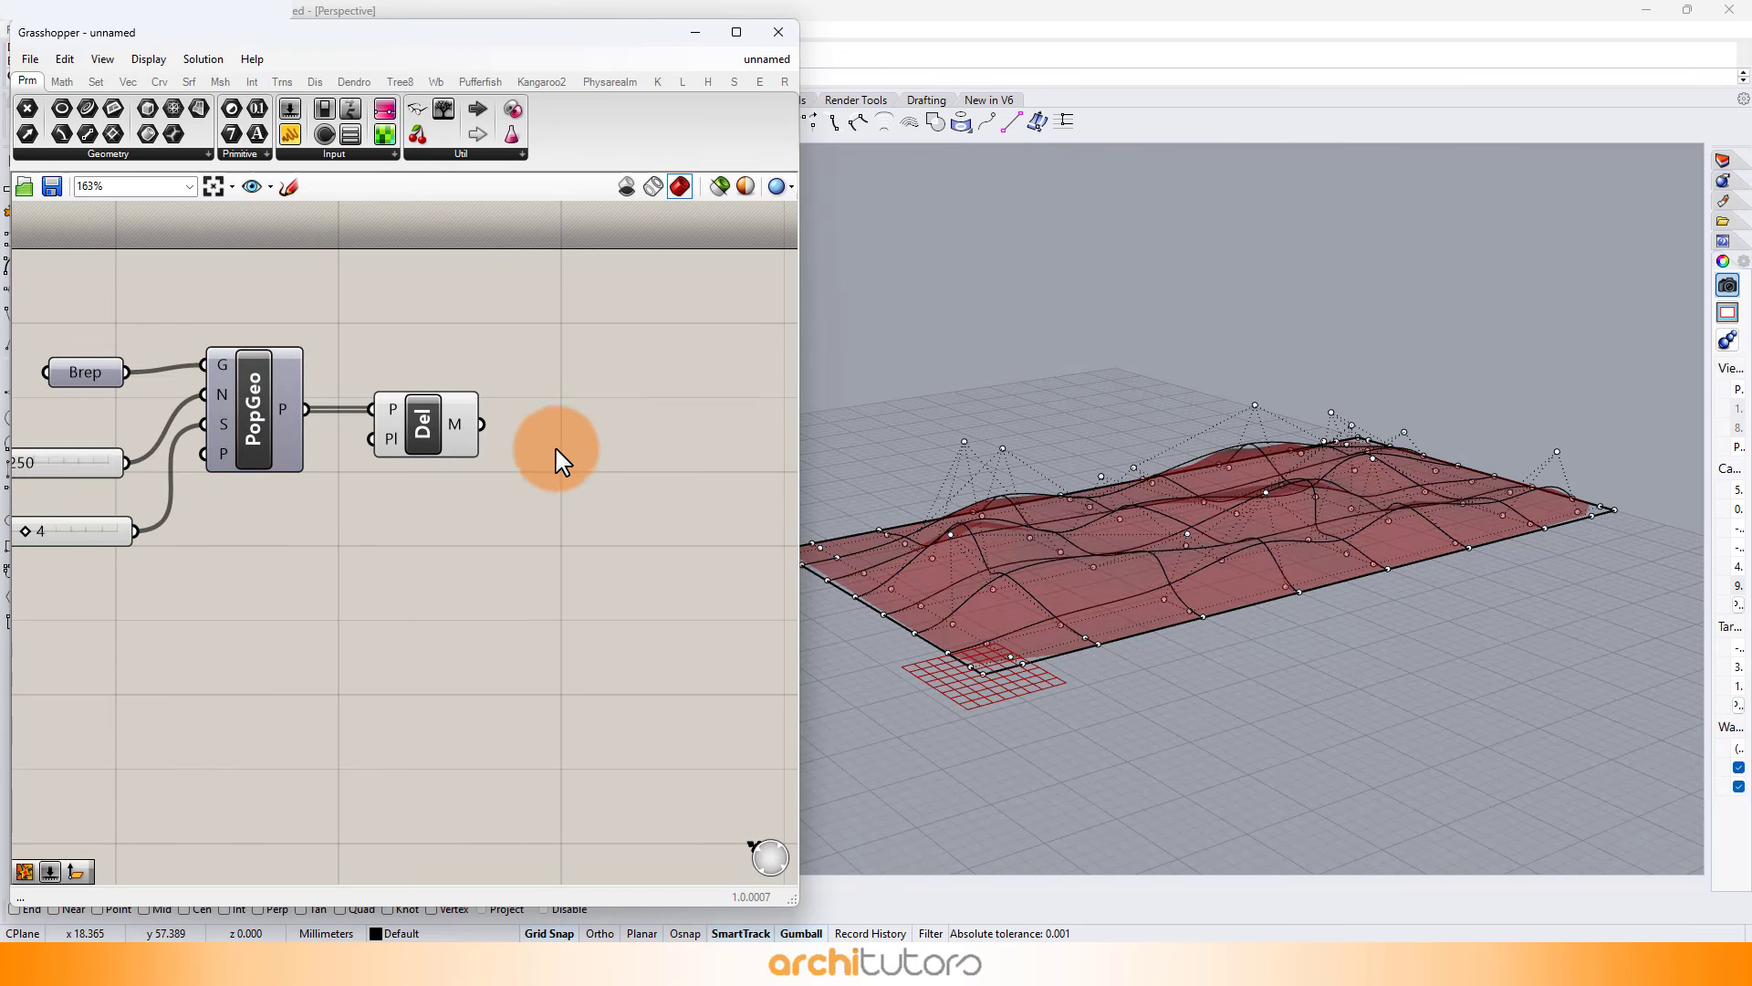
Add a Mesh Explode component and connect the Delaunay mesh to its mesh input.
double_click(573, 438)
text(EXPLO)
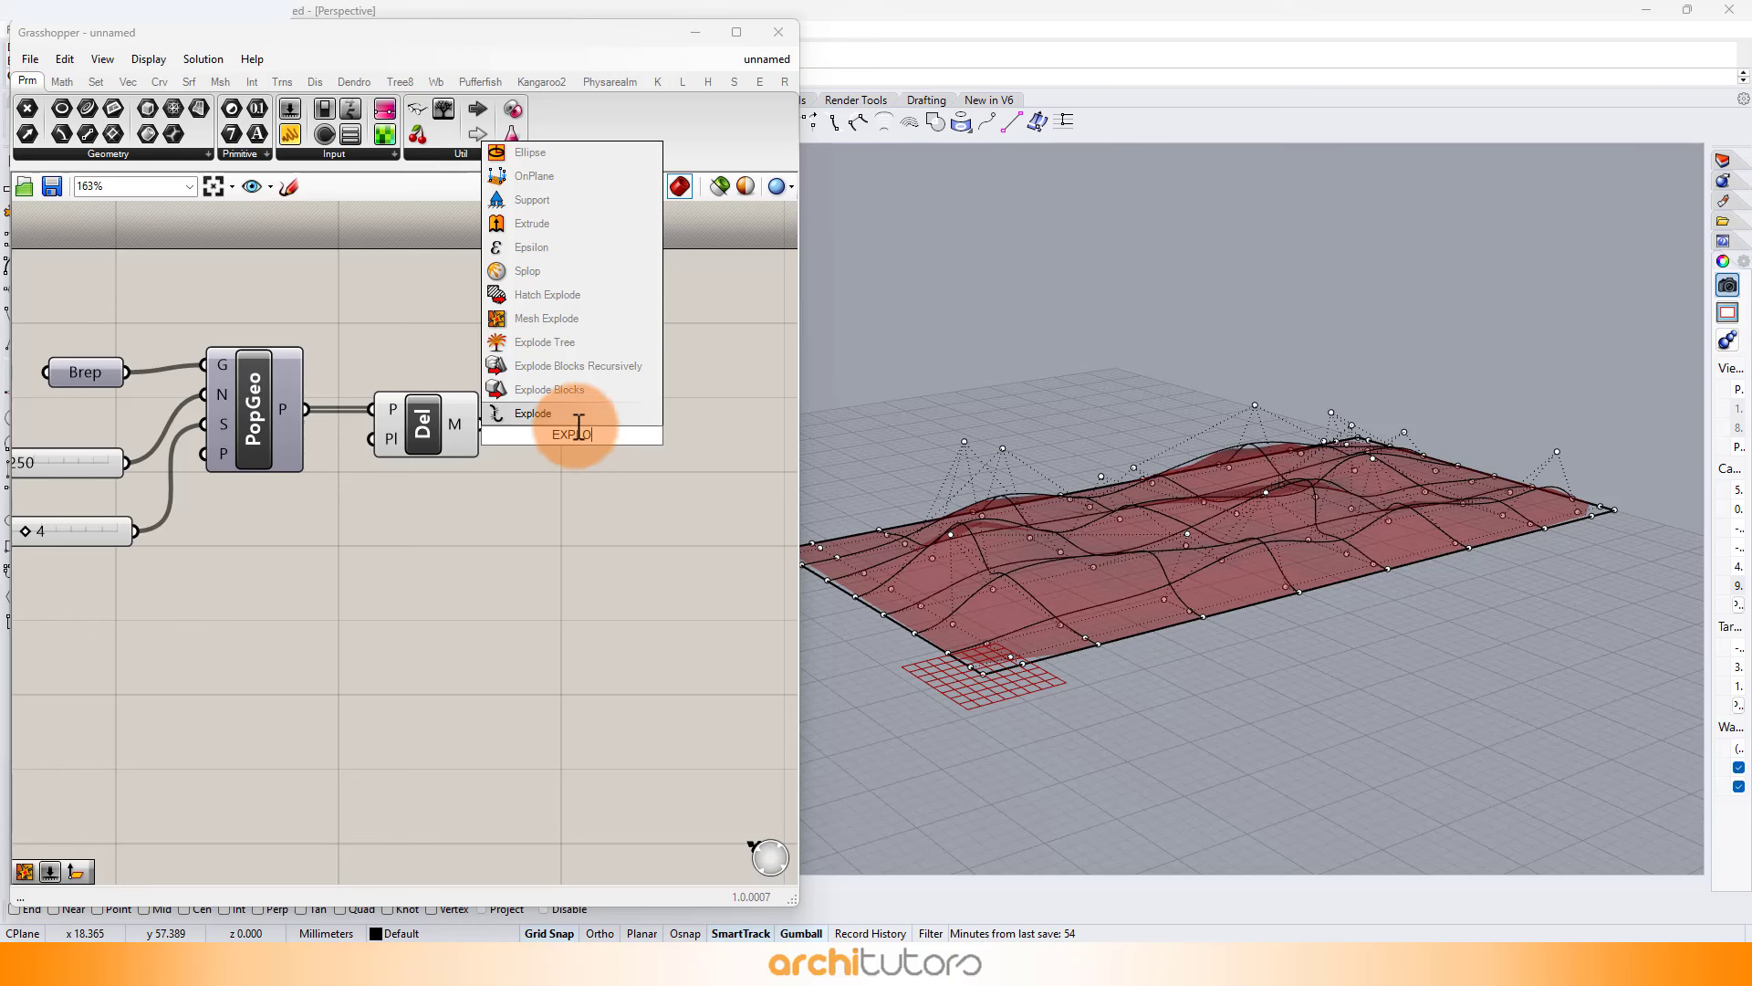
click(558, 318)
drag(514, 429, 558, 445)
click(586, 318)
Add a Dispatch component and connect the exploded mesh faces to its list input.
right_drag(732, 483, 450, 476)
double_click(483, 468)
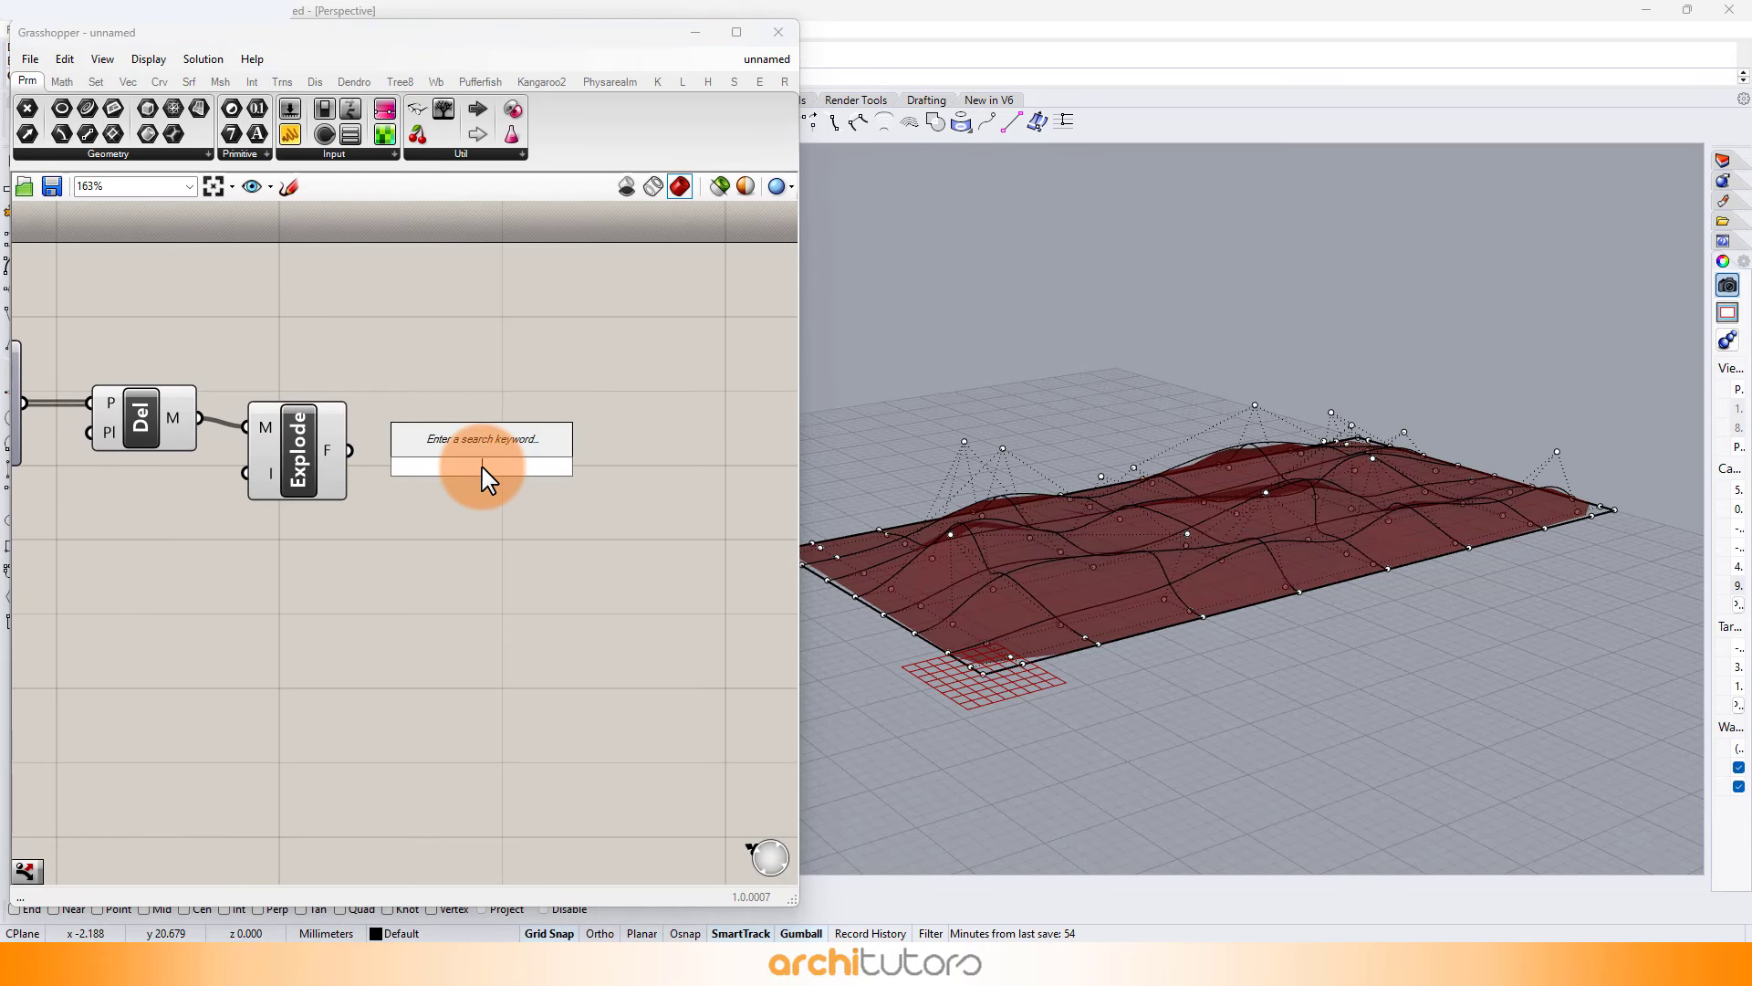
text(Dis)
click(455, 449)
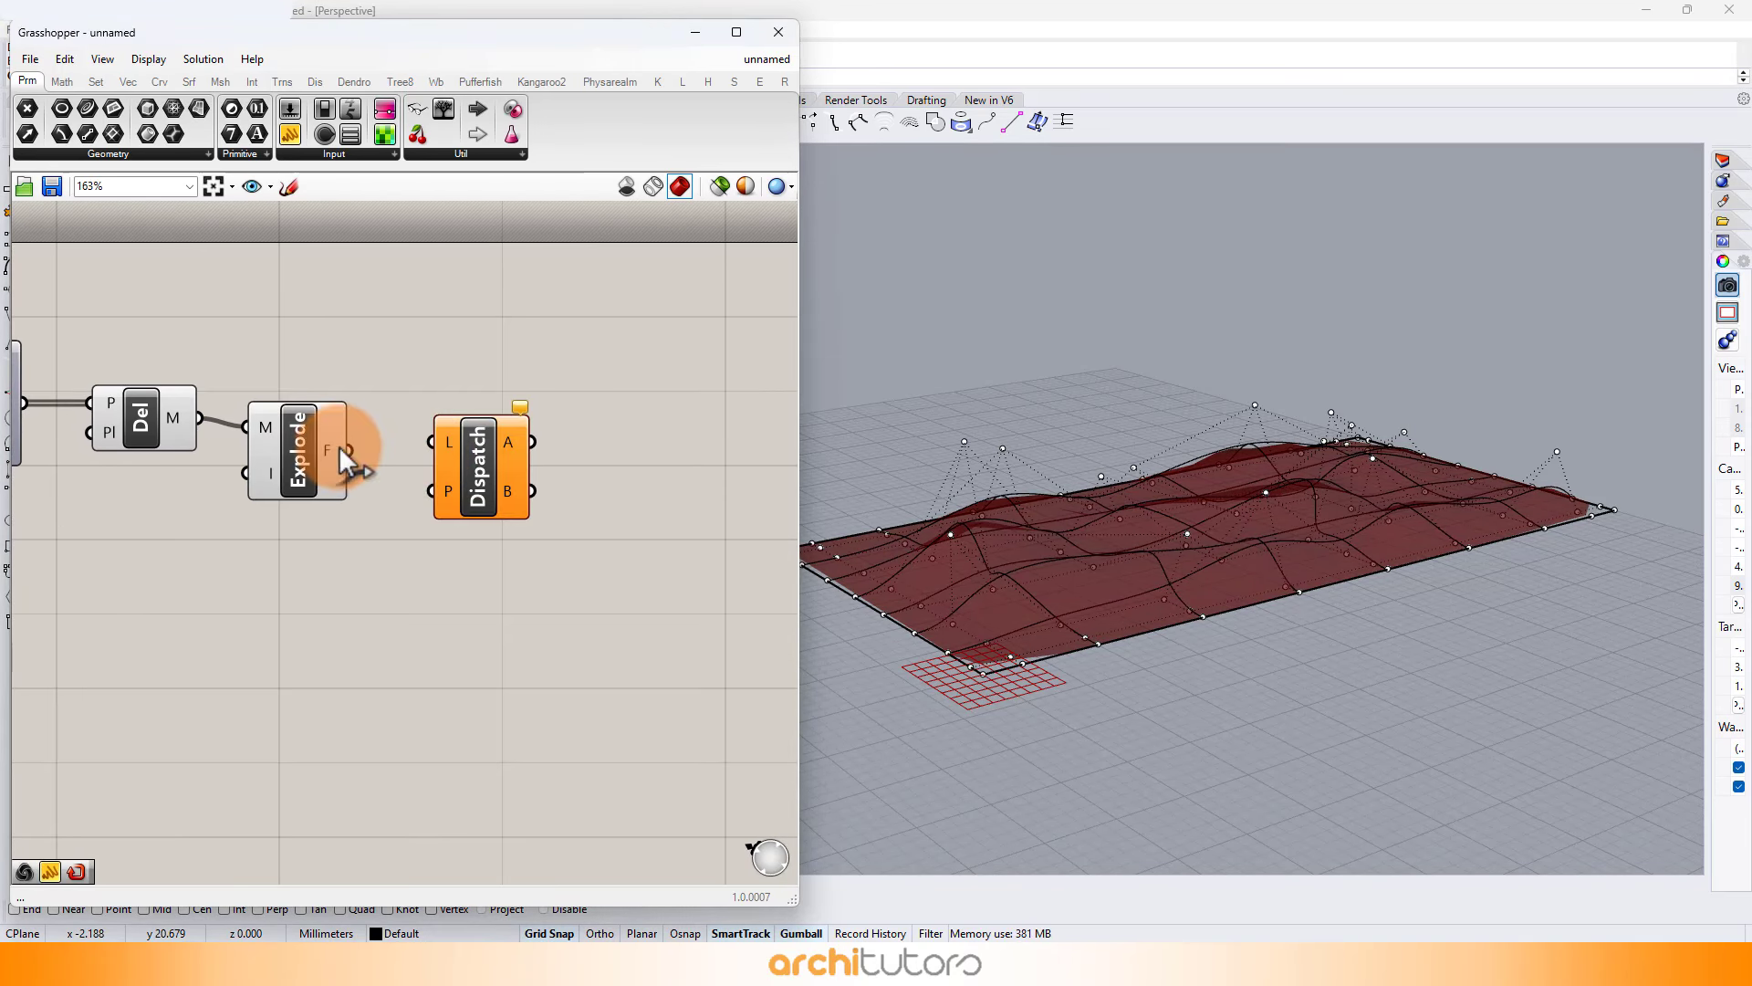
drag(340, 447, 472, 454)
Turn off the preview of Delaunay Mesh and Mesh Explode, and align Mesh Explode with its neighbour.
drag(345, 334, 86, 559)
middle_click(273, 516)
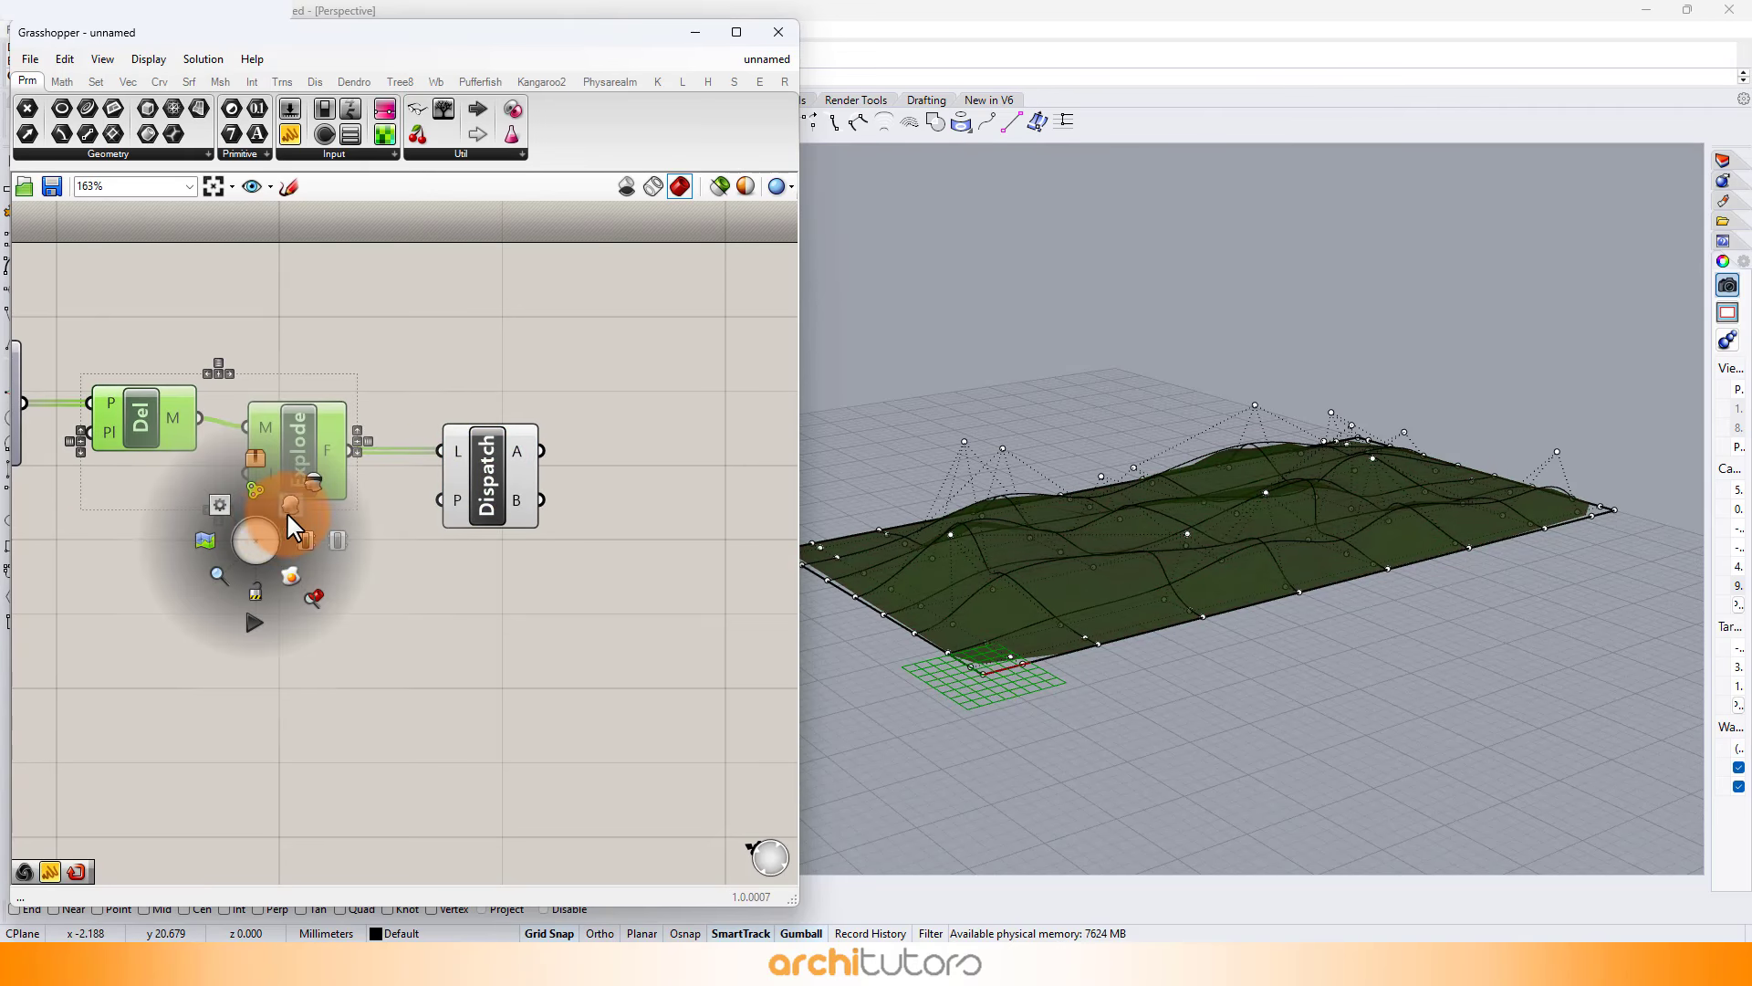
click(315, 484)
click(369, 371)
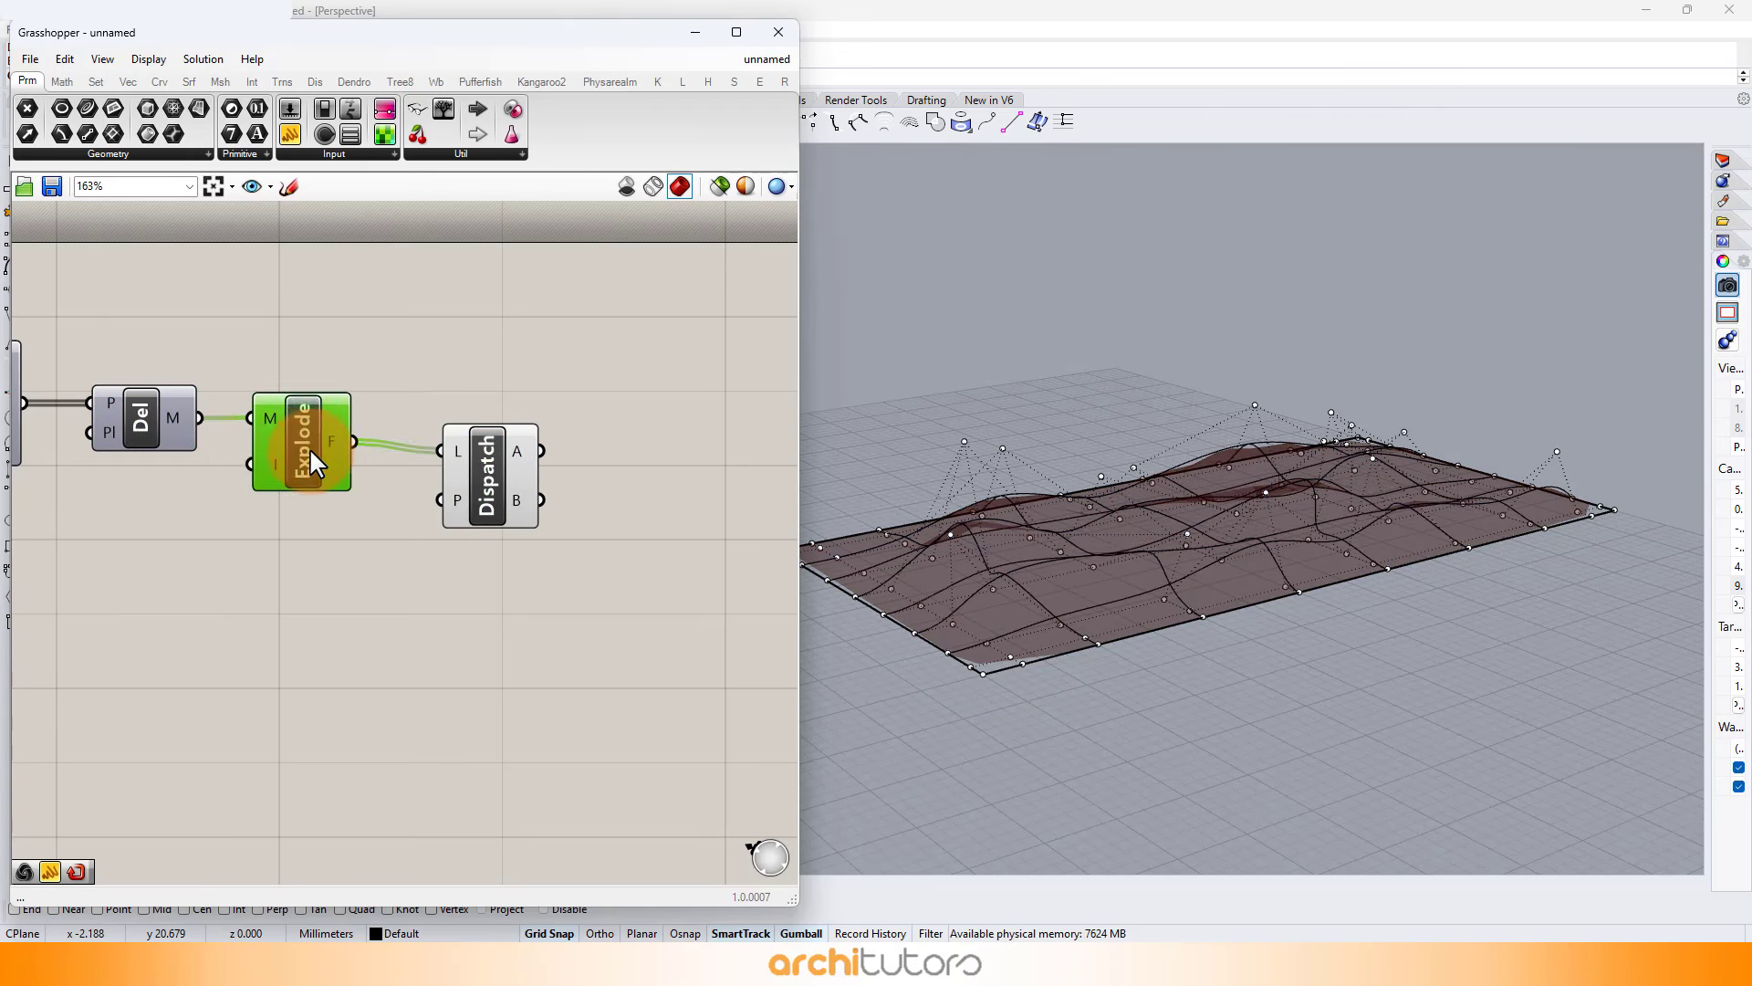
click(558, 378)
Add a Repeat Data component below the mesh components and place a duplicate of it directly underneath.
right_drag(1114, 525, 1122, 501)
right_click(619, 575)
right_drag(384, 655, 501, 594)
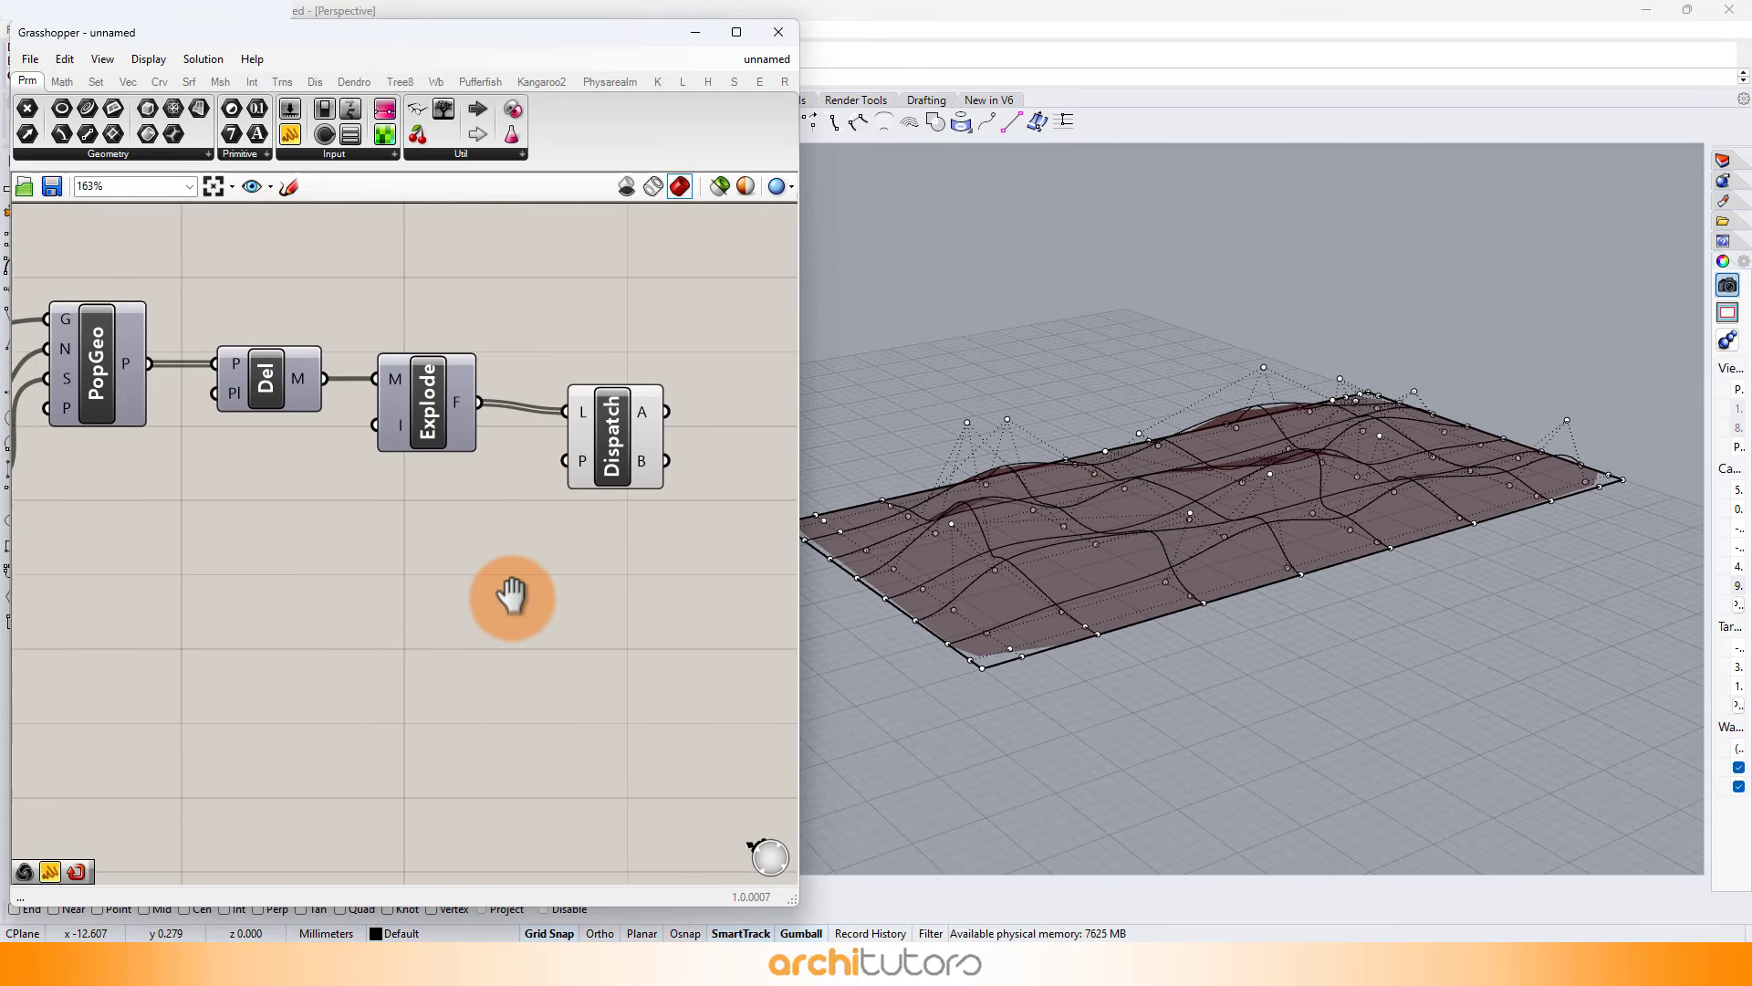
double_click(391, 638)
text(REP)
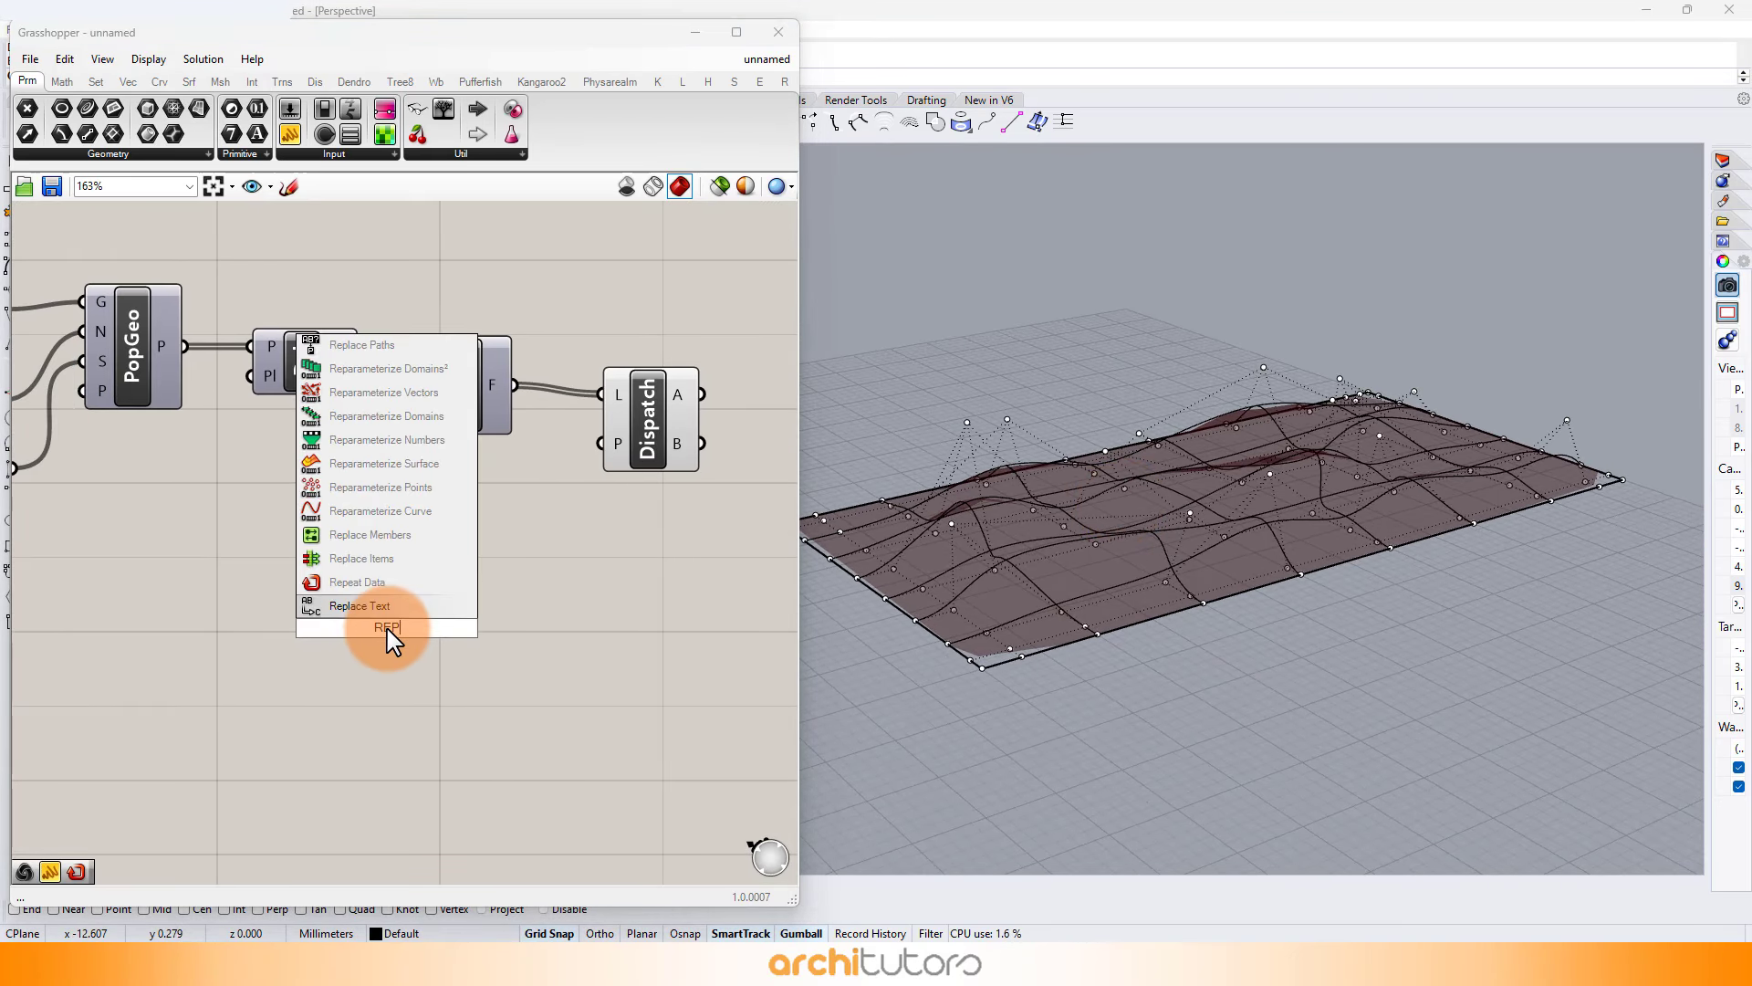
click(390, 606)
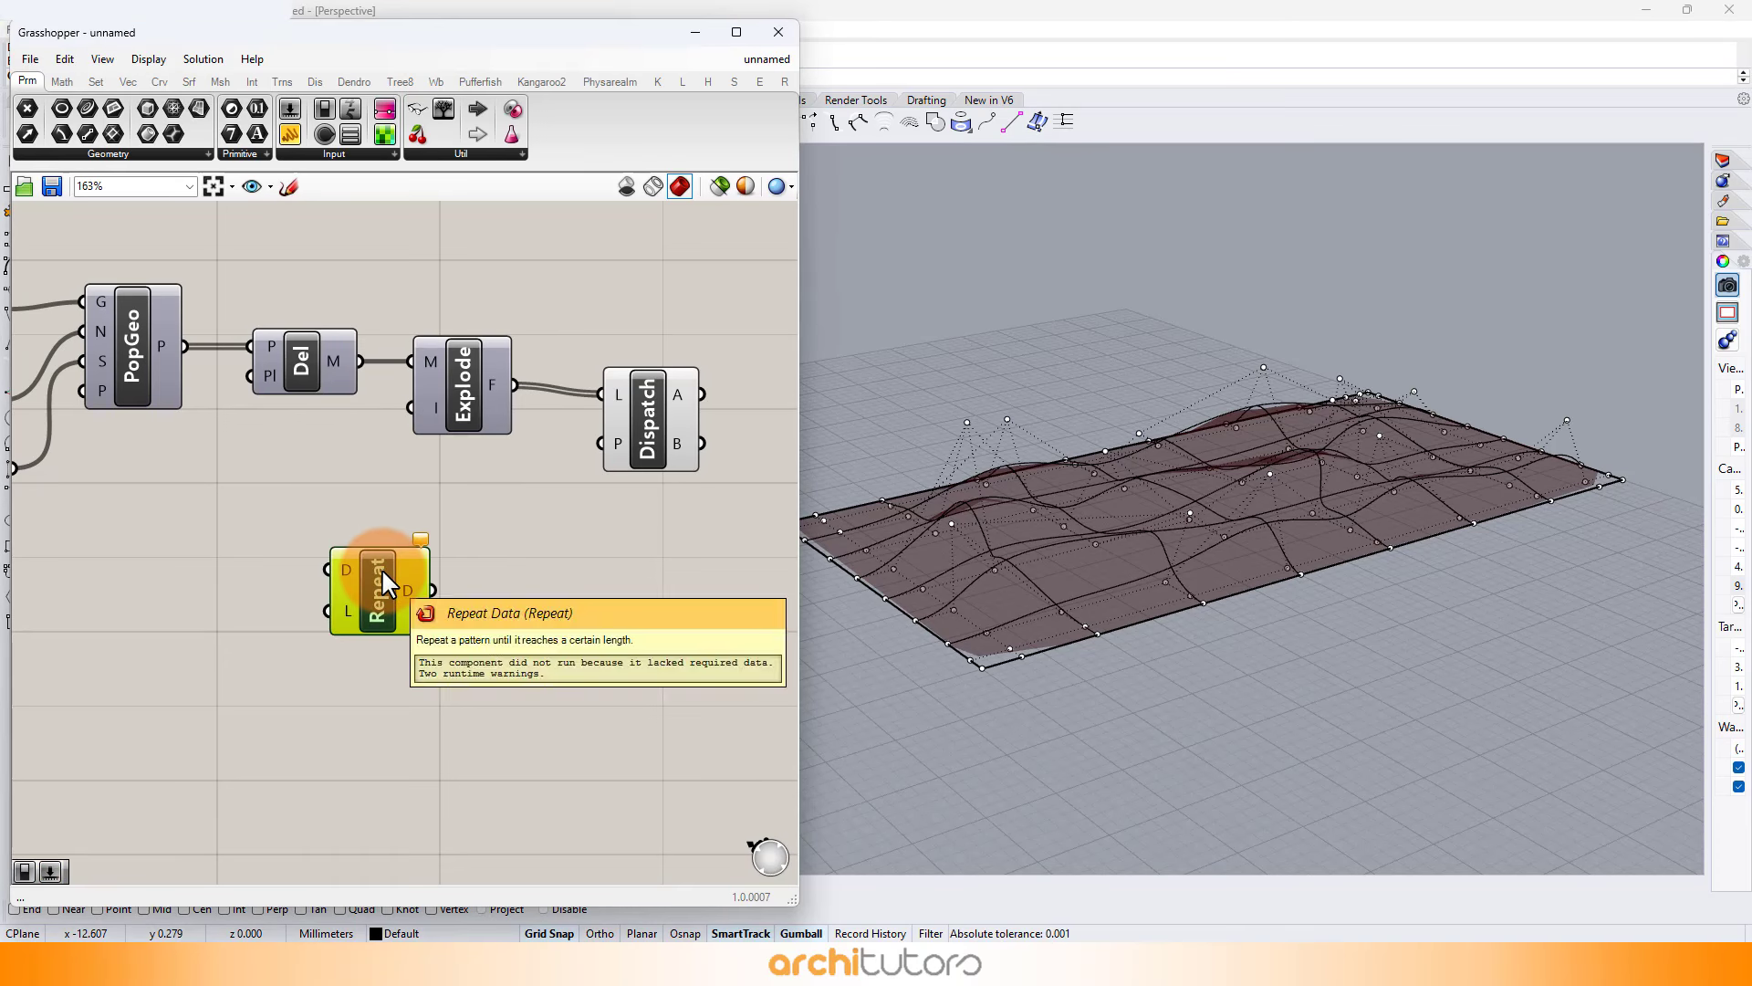
alt+drag(381, 568, 365, 690)
Add a flattened Boolean parameter and connect both Repeat Data outputs to it.
double_click(563, 659)
text(BOOL)
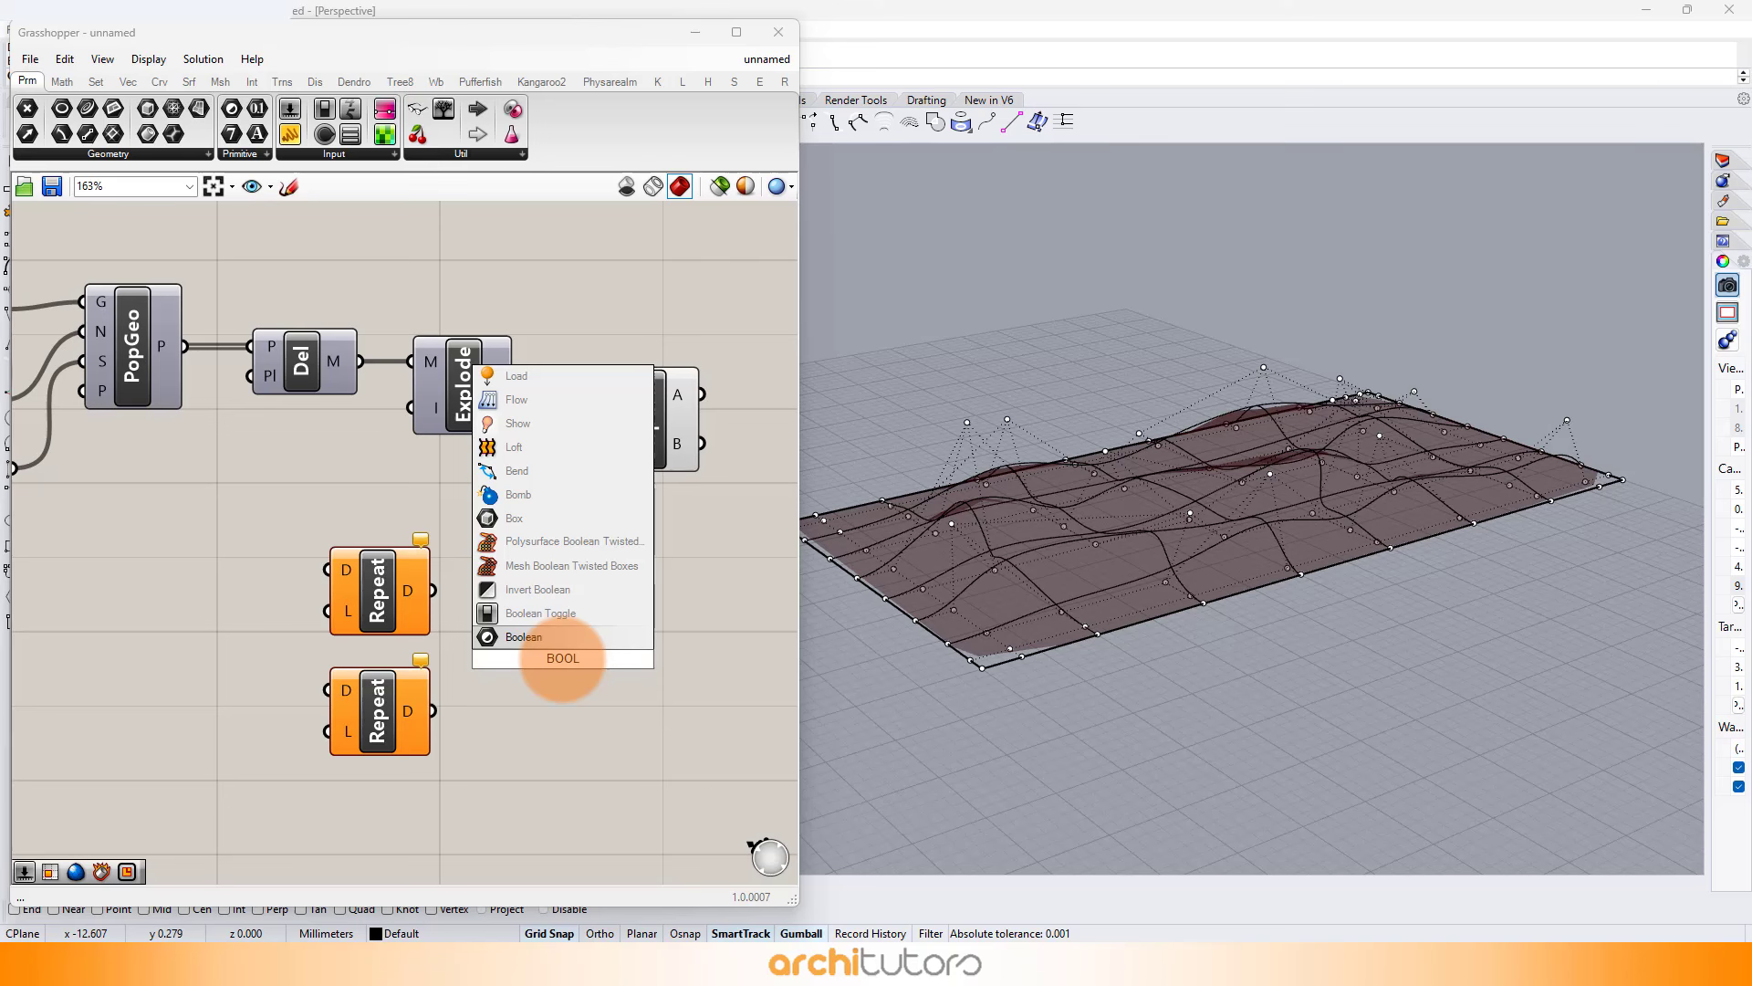
click(539, 636)
right_click(542, 661)
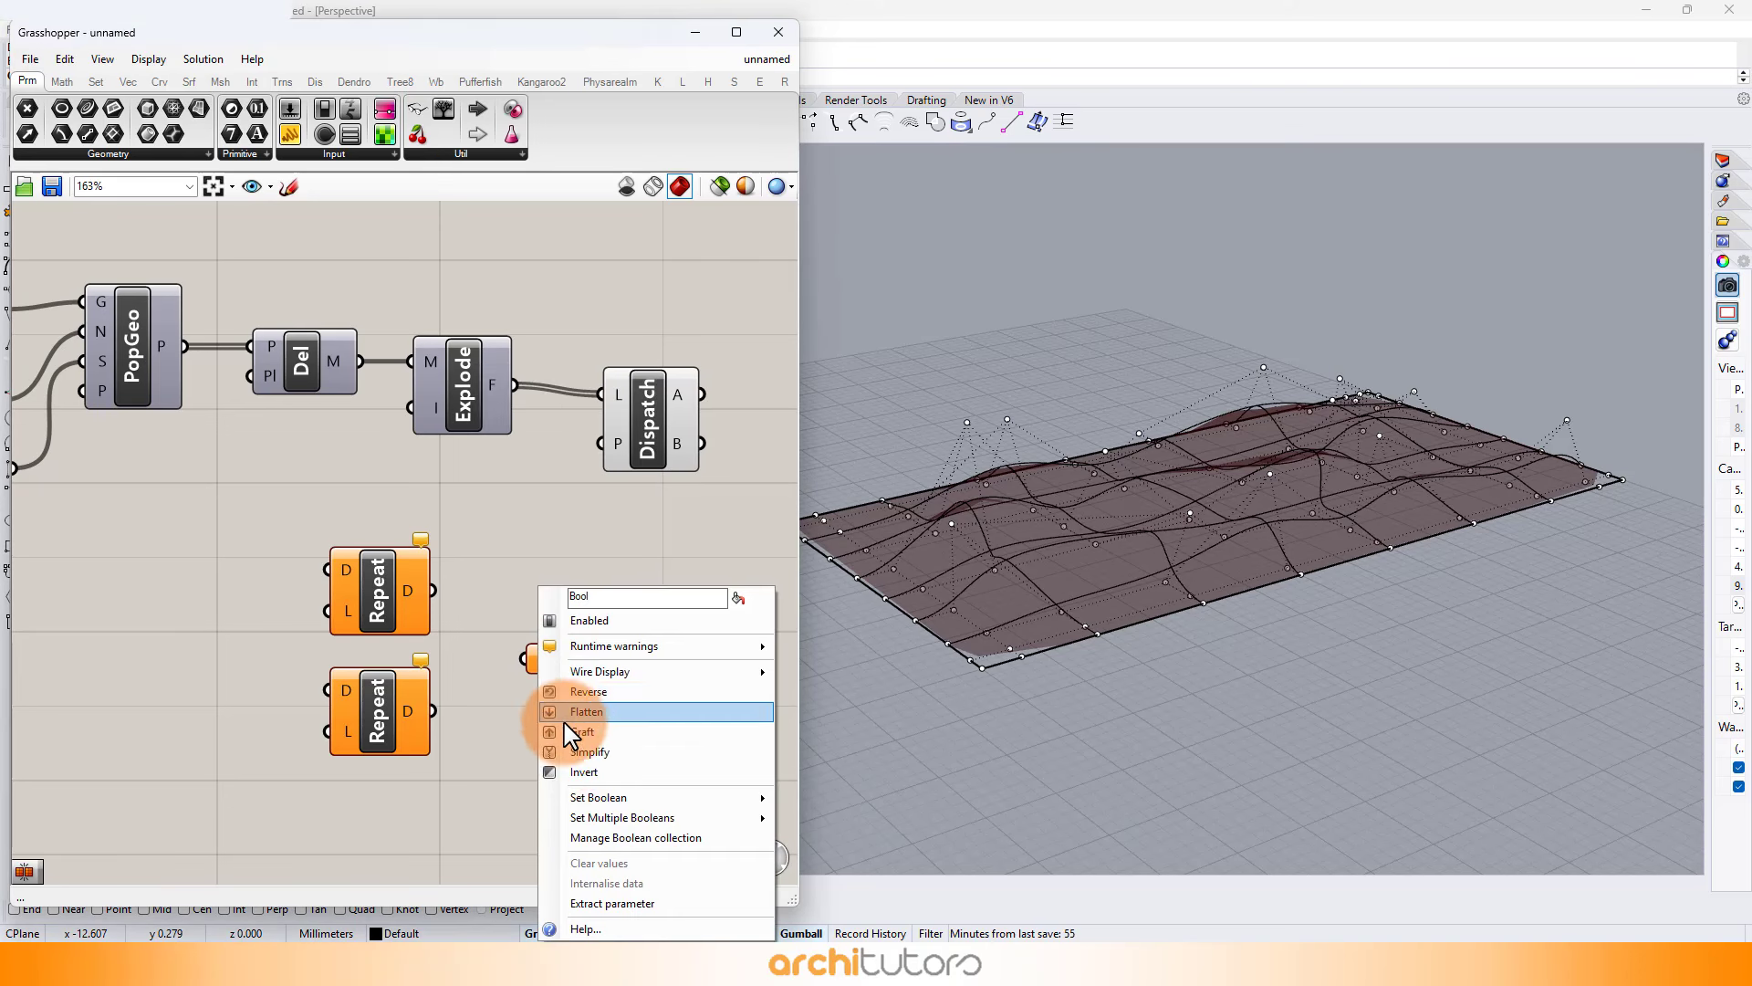
click(577, 716)
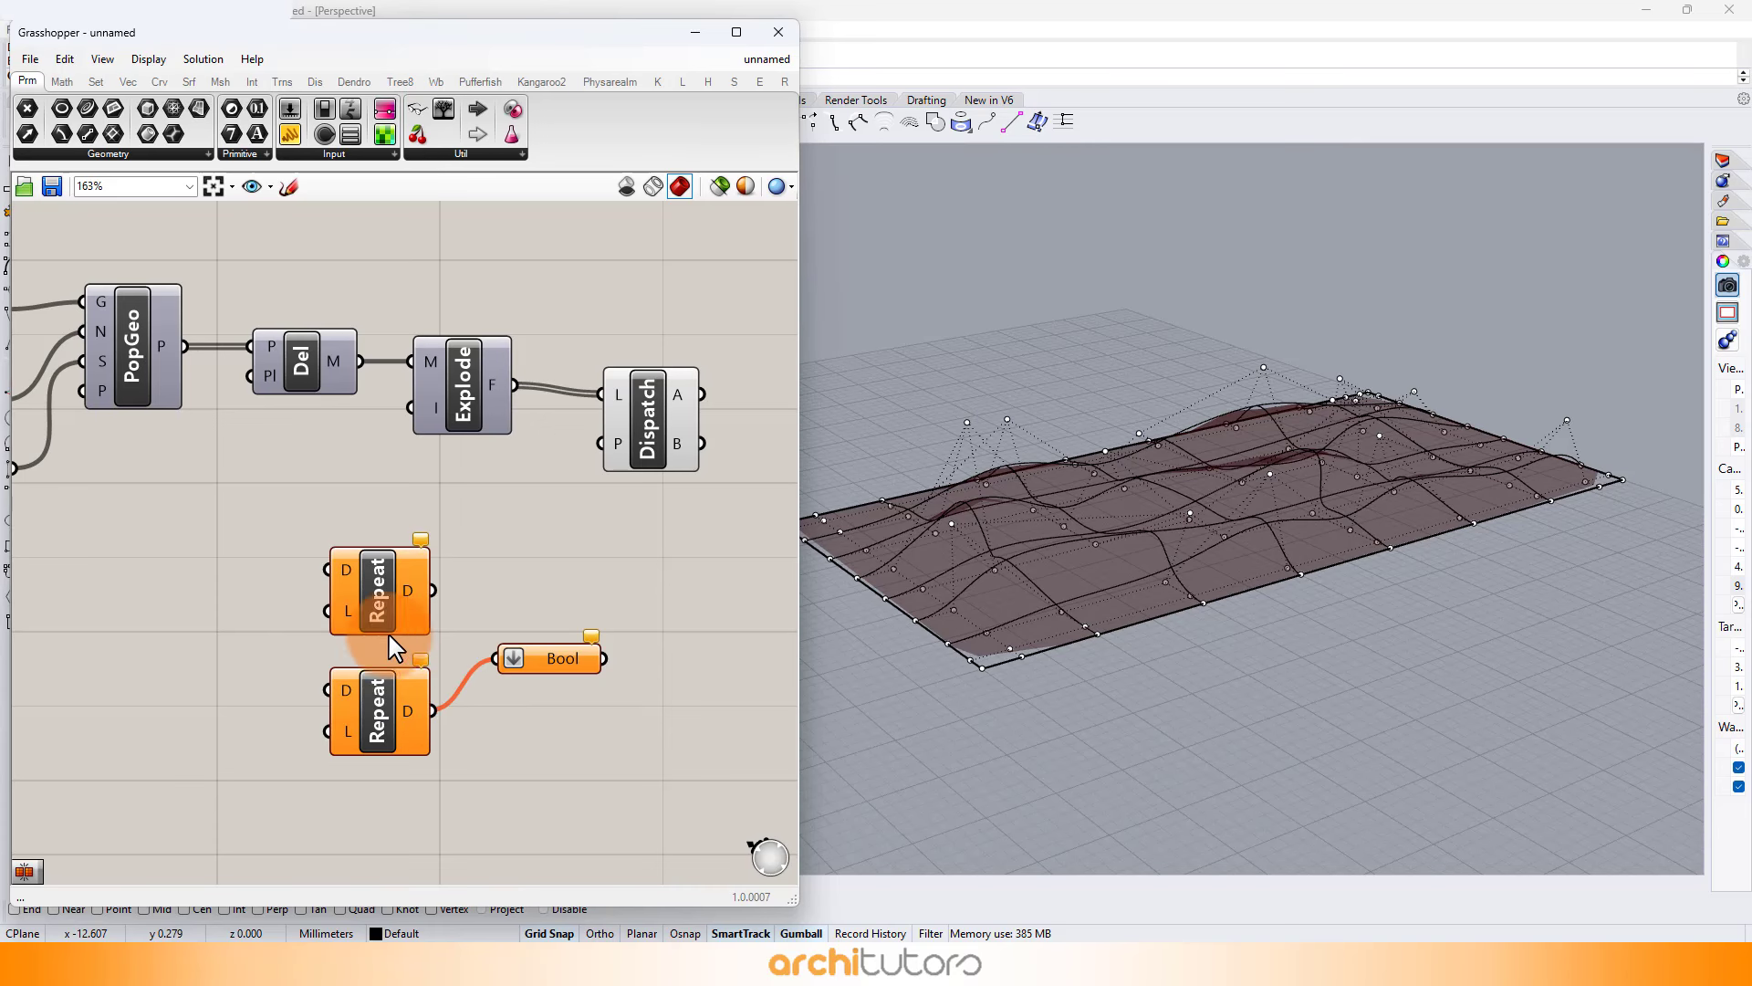
shift+drag(484, 646, 489, 649)
Add two Boolean Toggles beside the Repeat Data components, the upper set to True and the lower to False.
right_drag(513, 580, 641, 558)
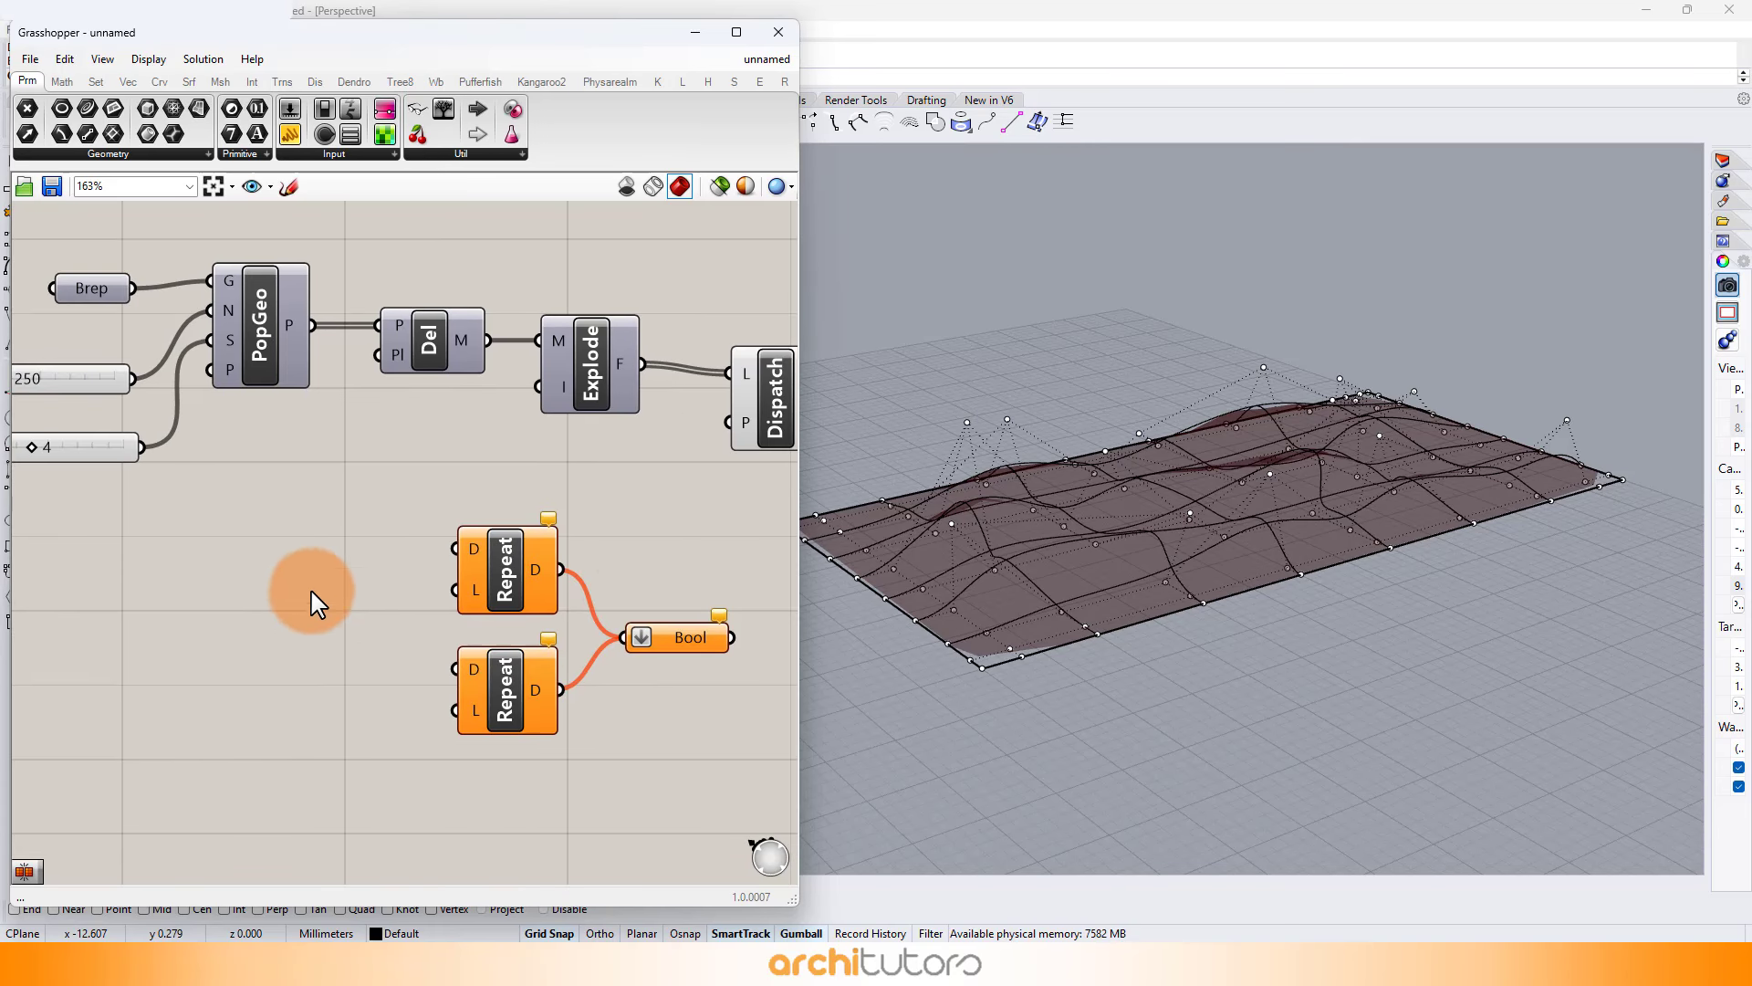
double_click(270, 601)
text(TOGG)
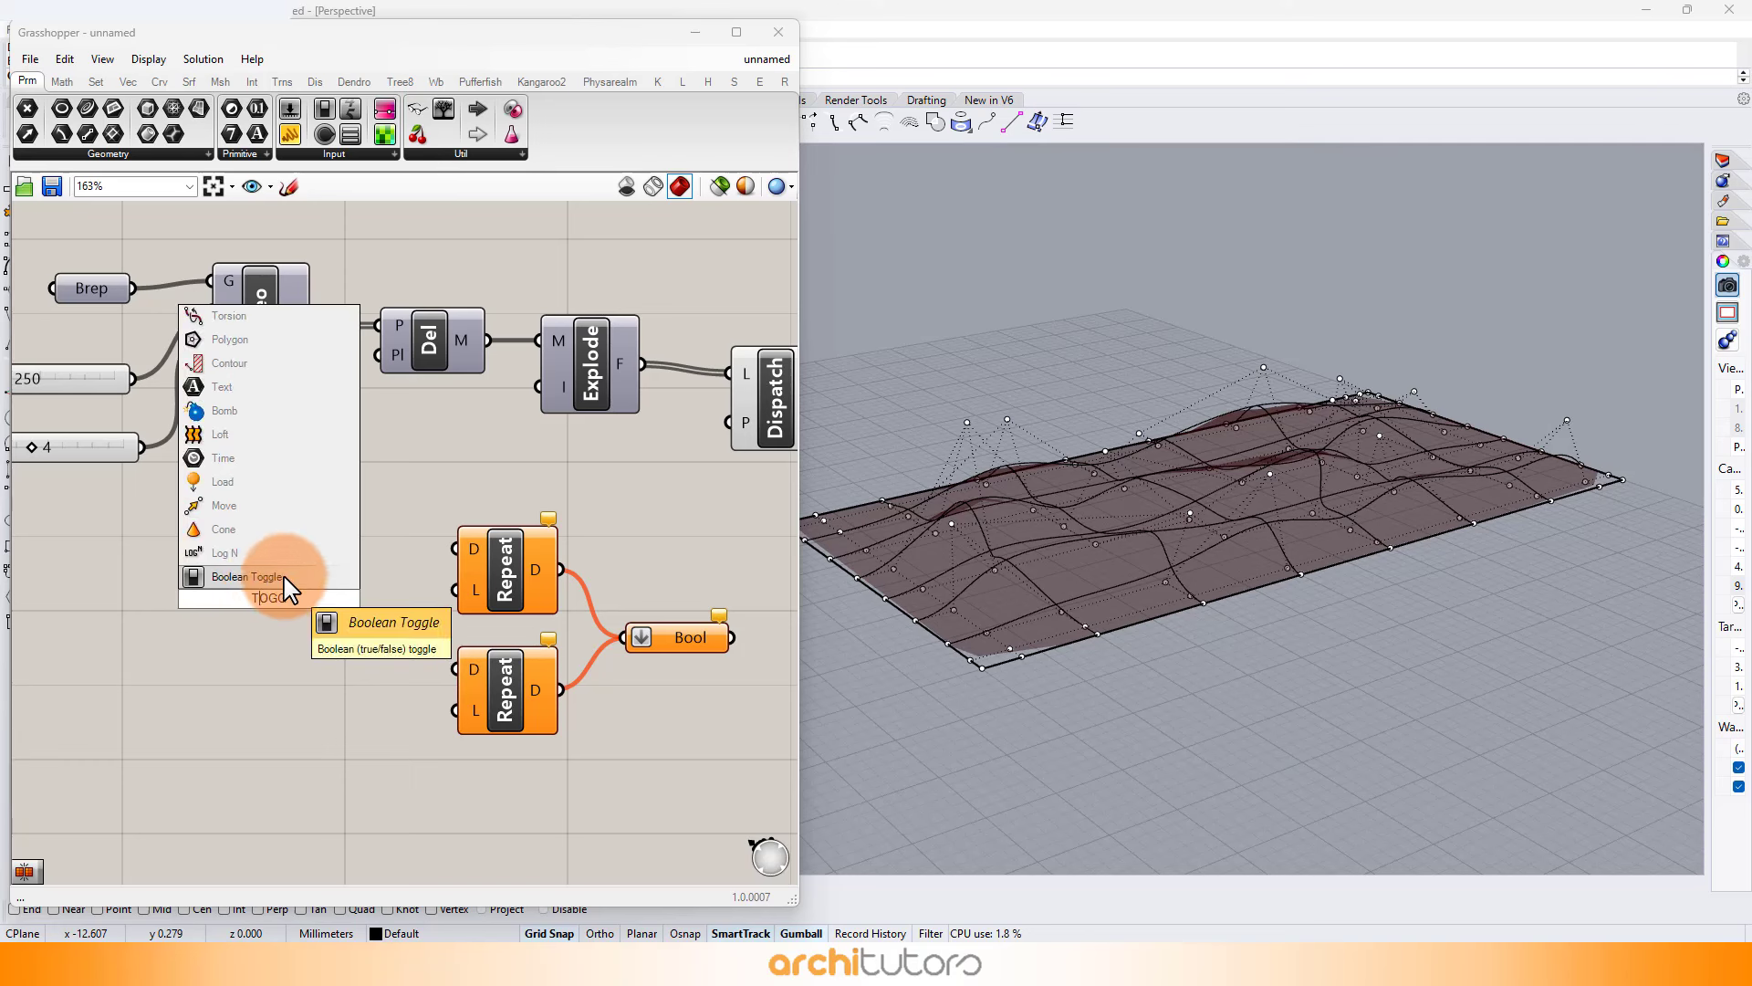
click(284, 581)
drag(242, 599, 227, 665)
key(ctrl+c)
key(ctrl+v)
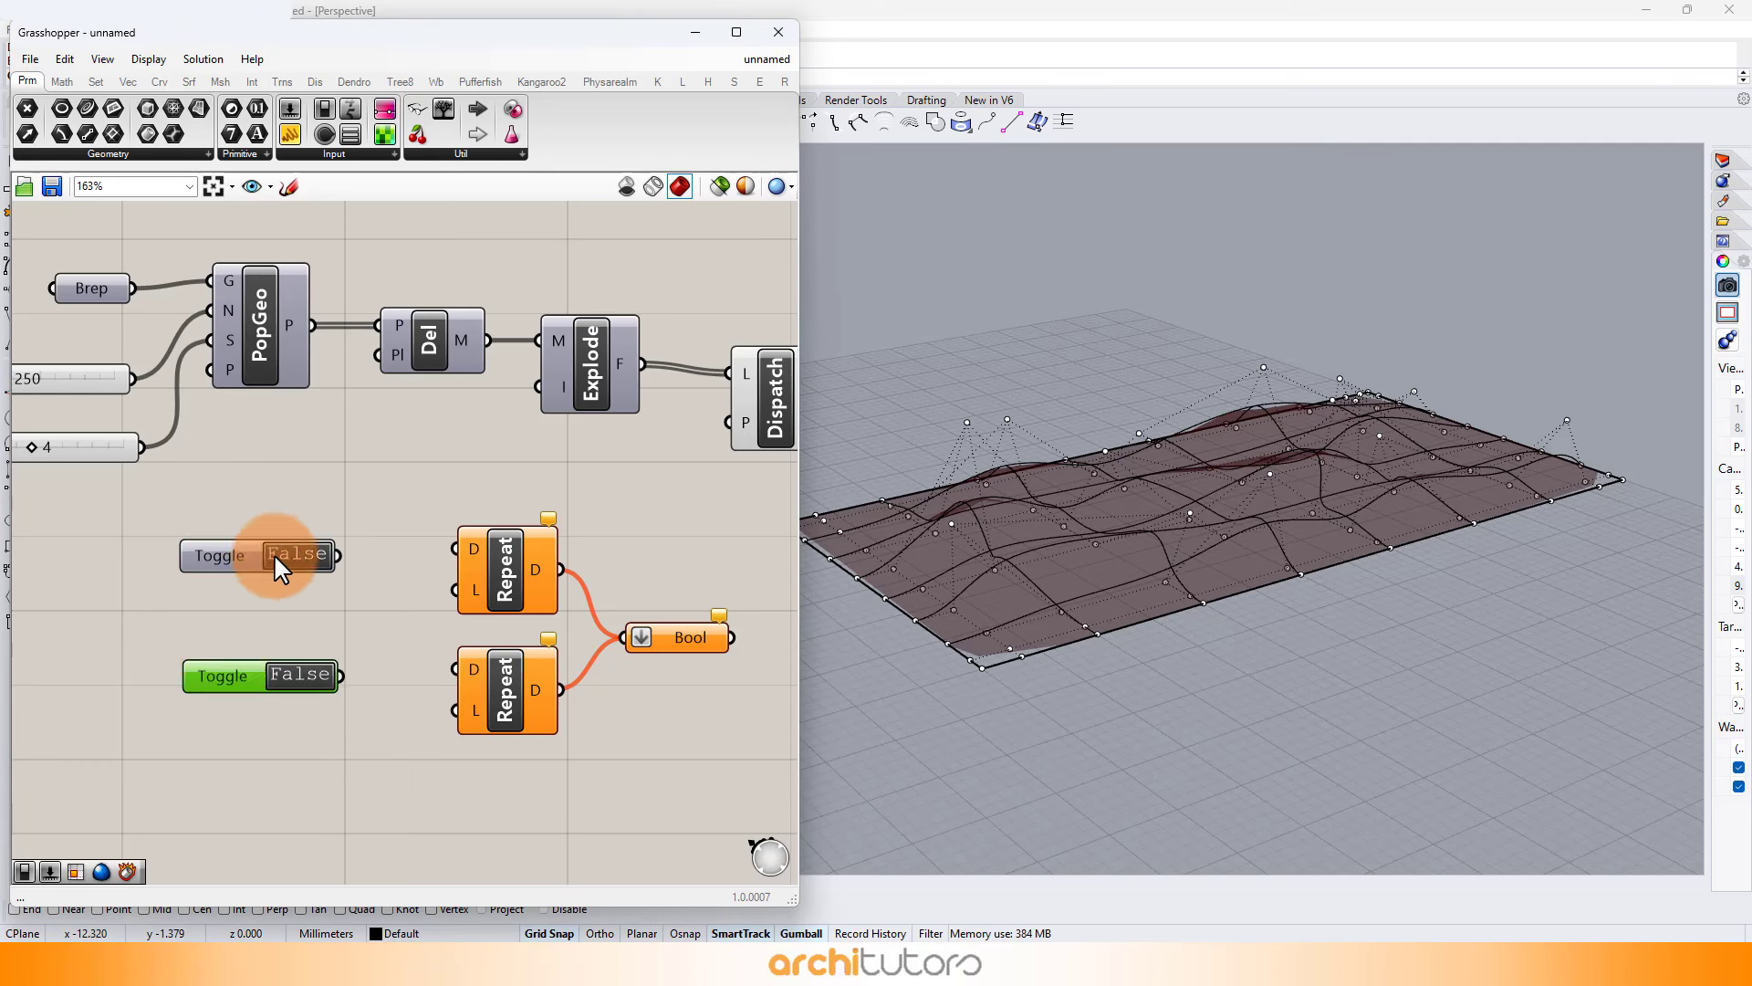
double_click(274, 553)
Add a number slider with value 15 under the True toggle and a copy set to 6 under the False toggle.
double_click(248, 612)
text(15)
key(Return)
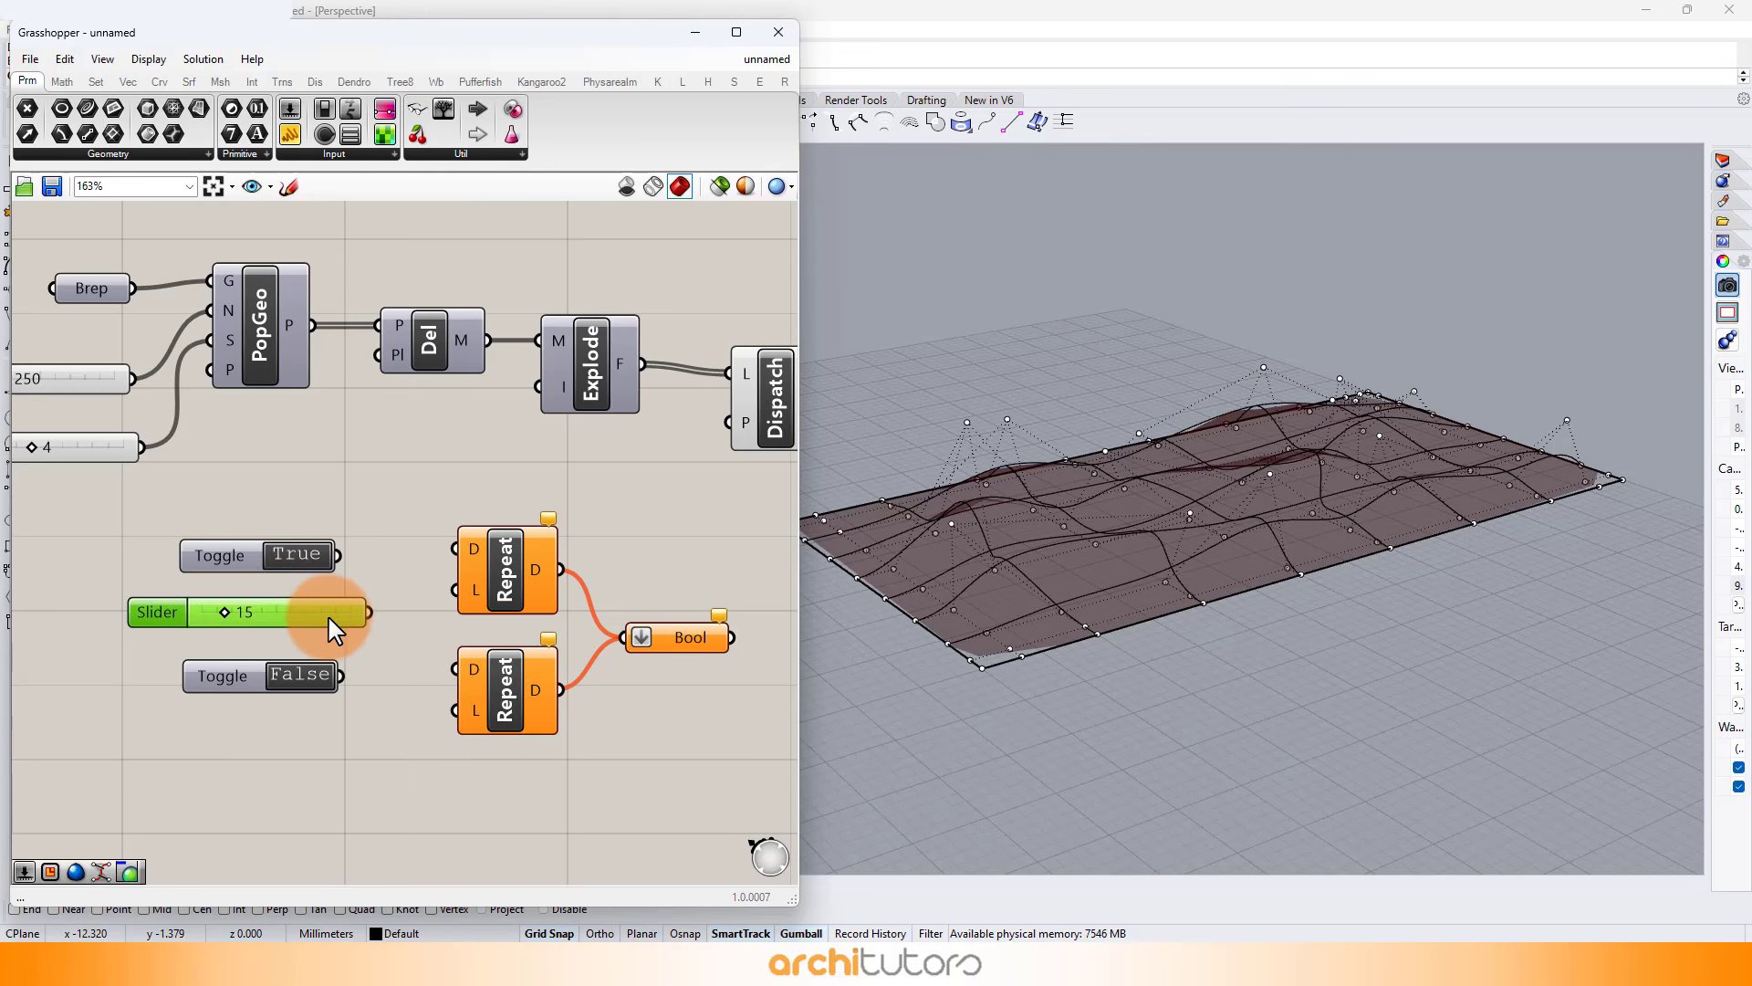
key(ctrl+c)
key(ctrl+v)
drag(290, 659, 228, 752)
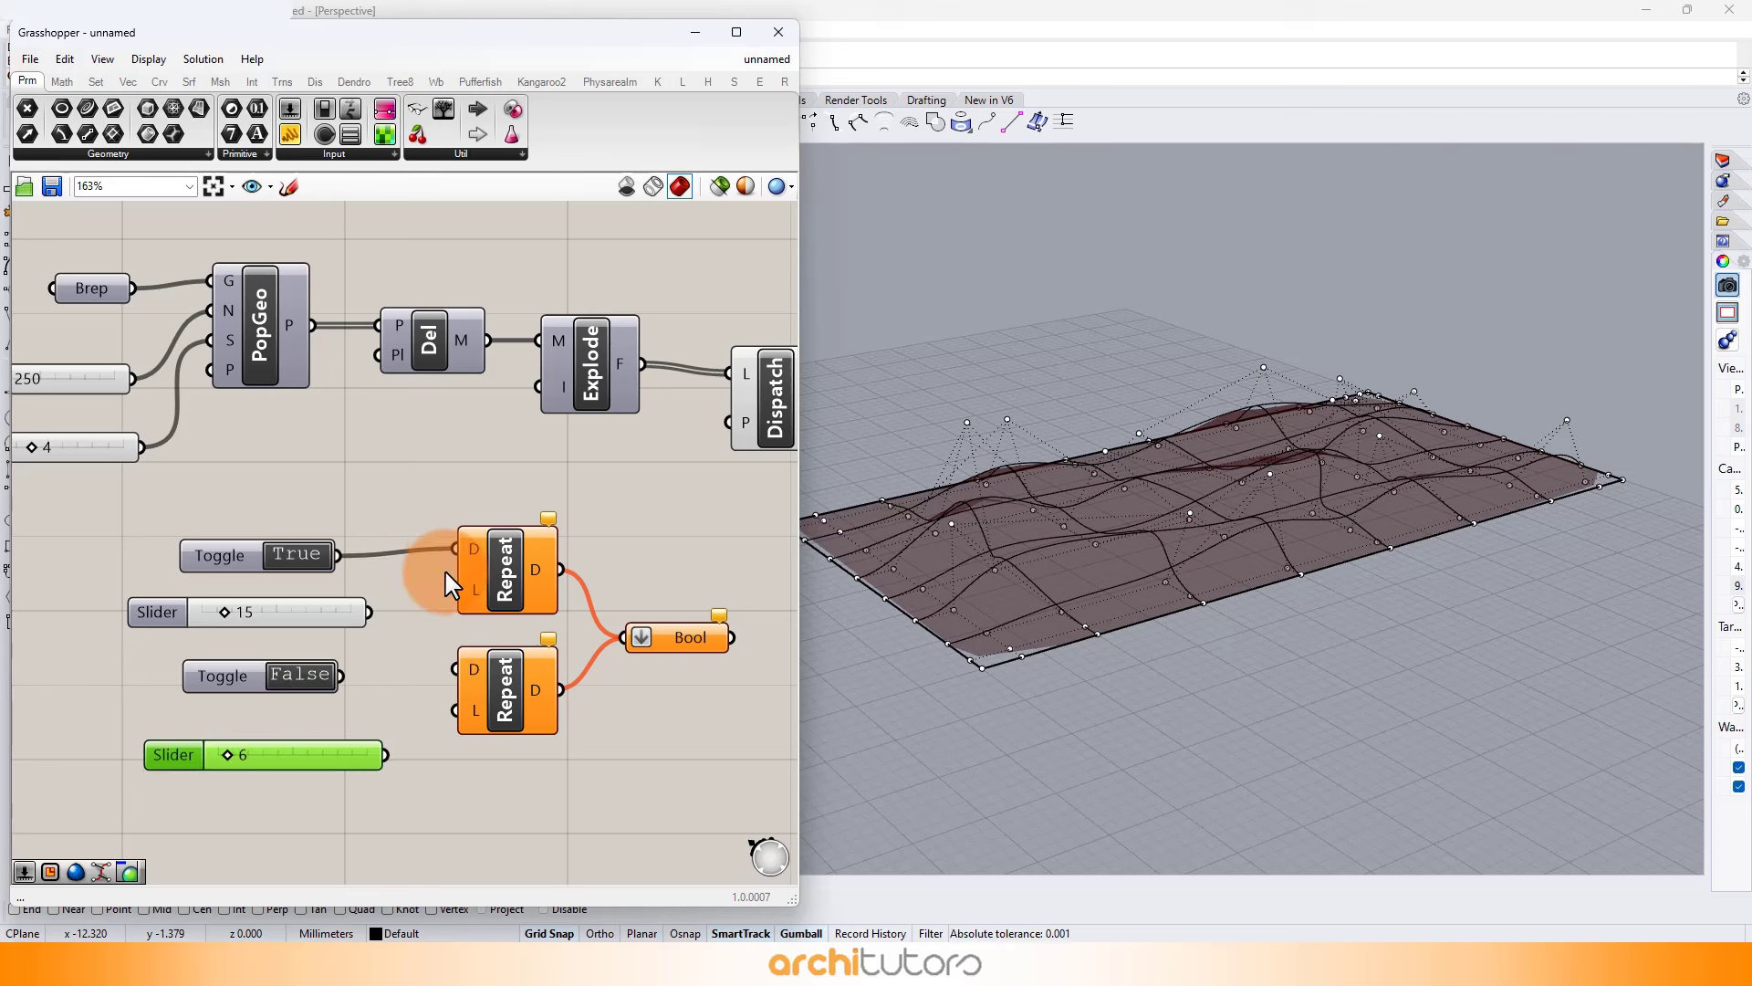
Connect each toggle and its slider to the data and length inputs of the matching Repeat Data component.
drag(450, 594, 454, 590)
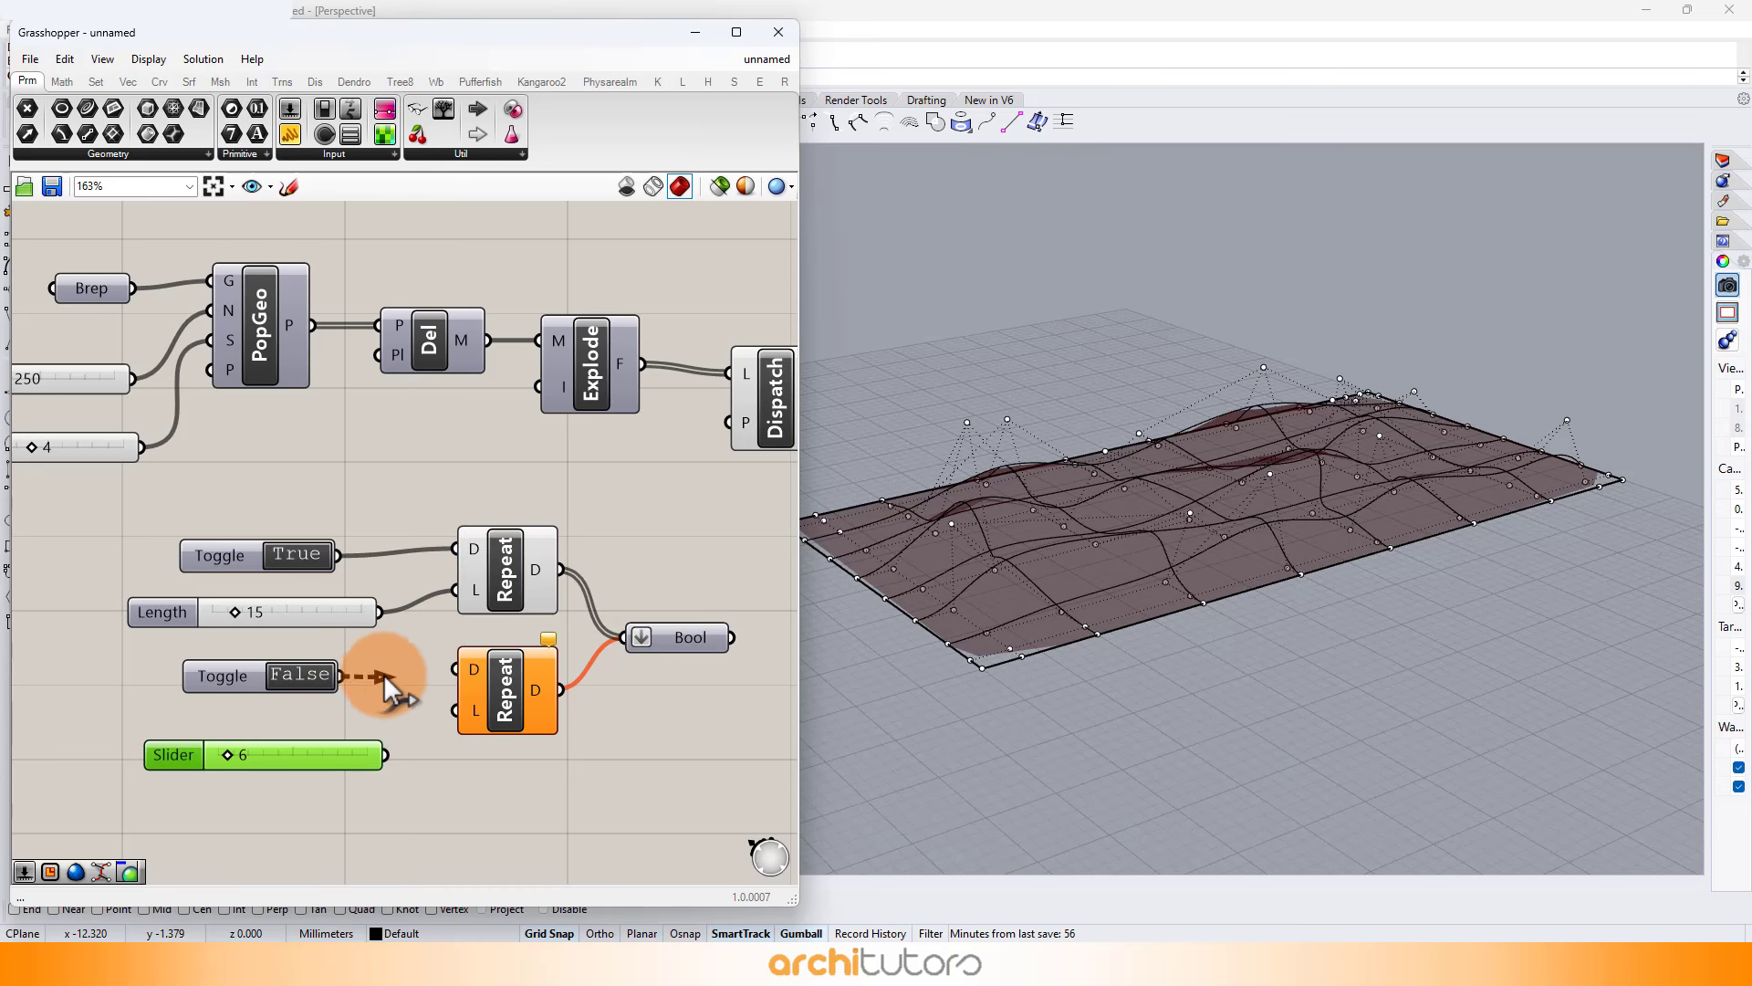
drag(418, 735, 455, 709)
Connect the Boolean parameter to Dispatch's pattern input, and set the True length to 4 and the False length to 15.
right_drag(754, 621, 511, 671)
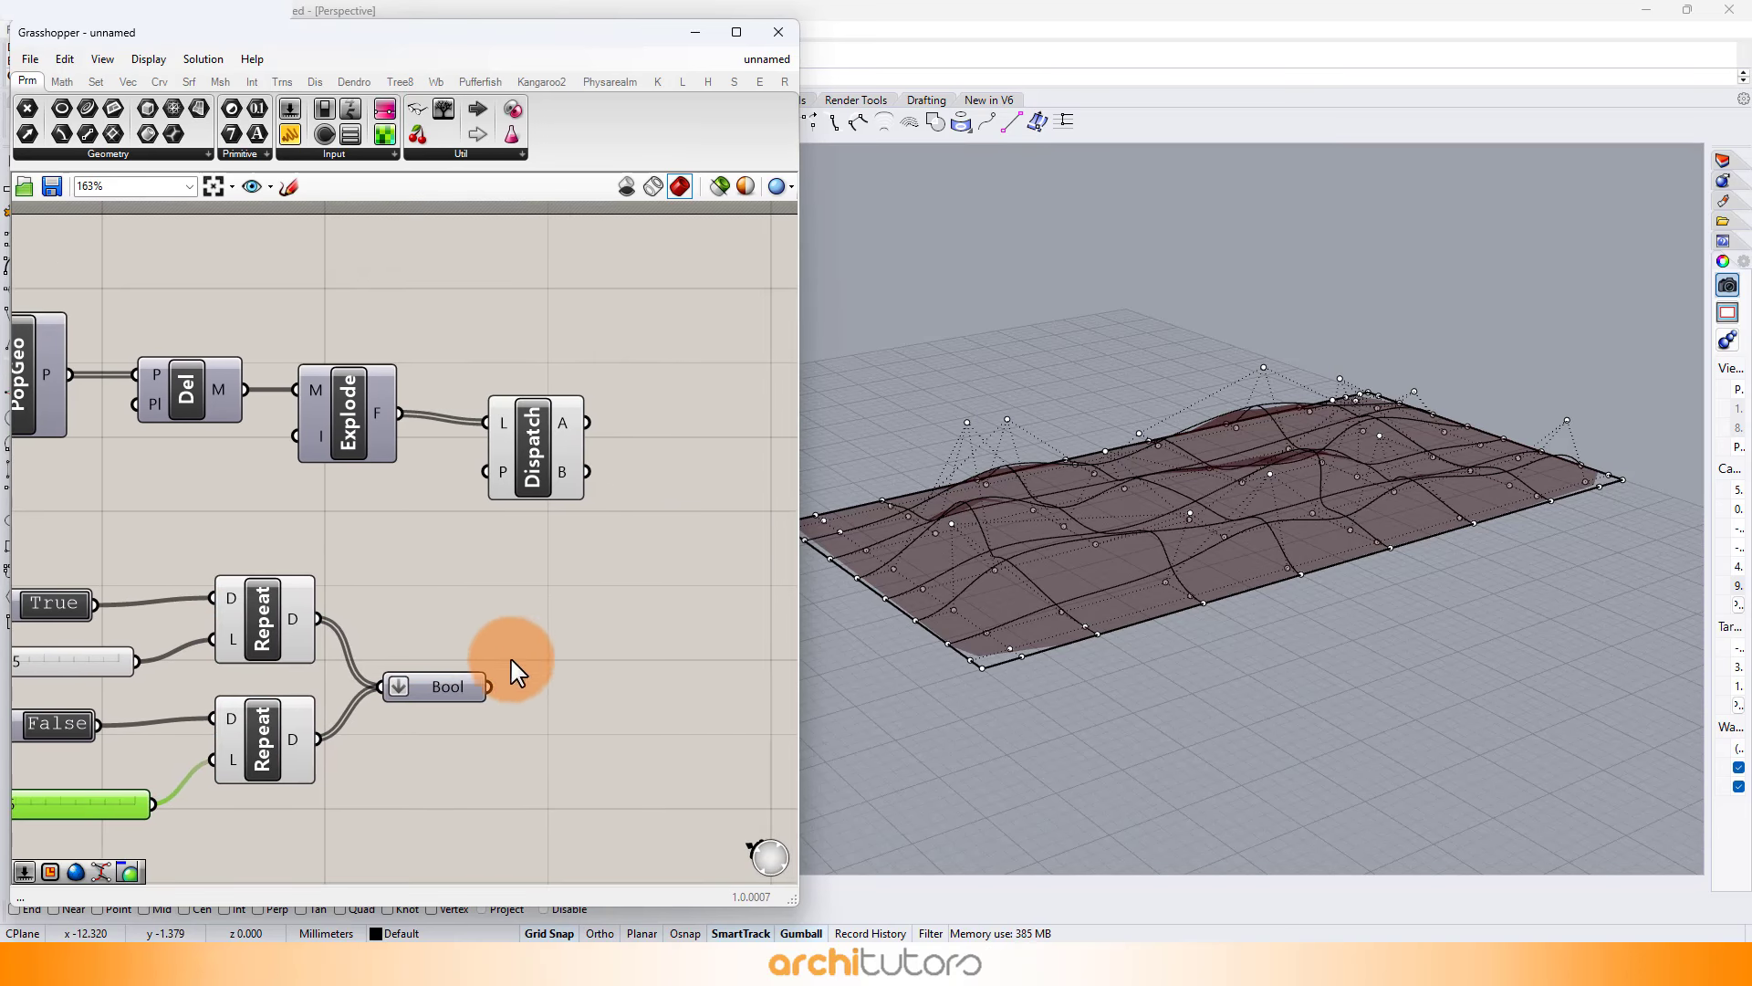
right_drag(511, 634, 655, 619)
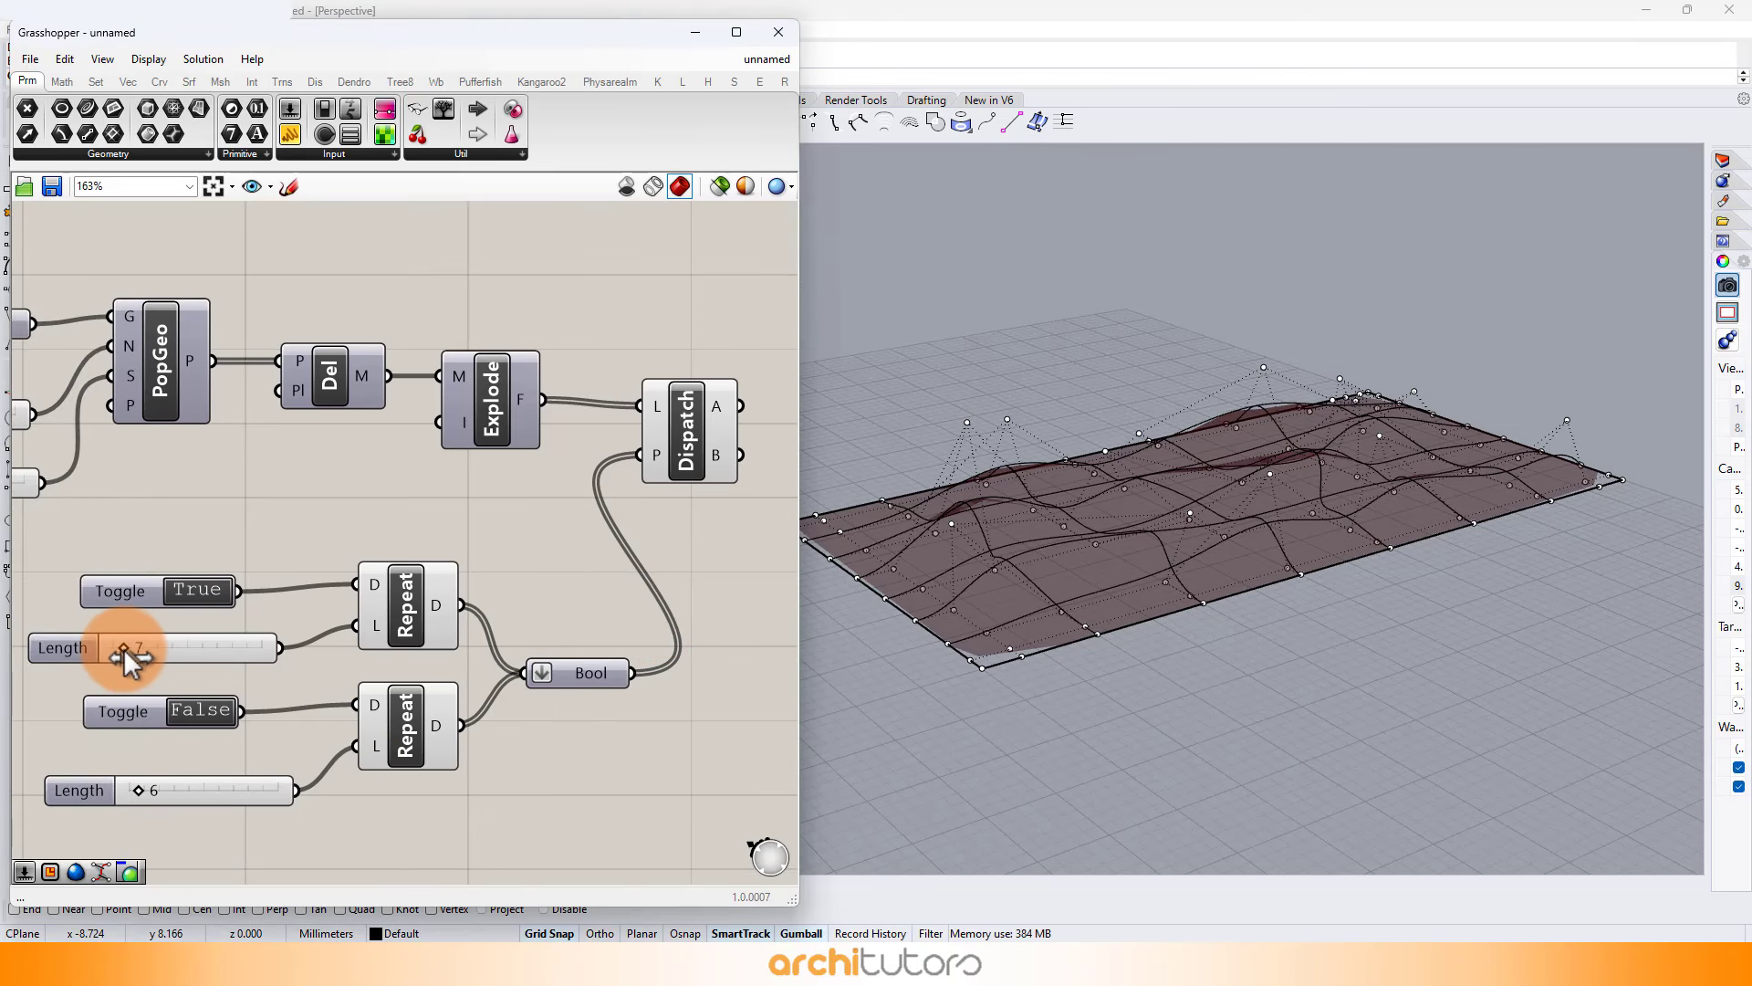
drag(123, 649, 118, 649)
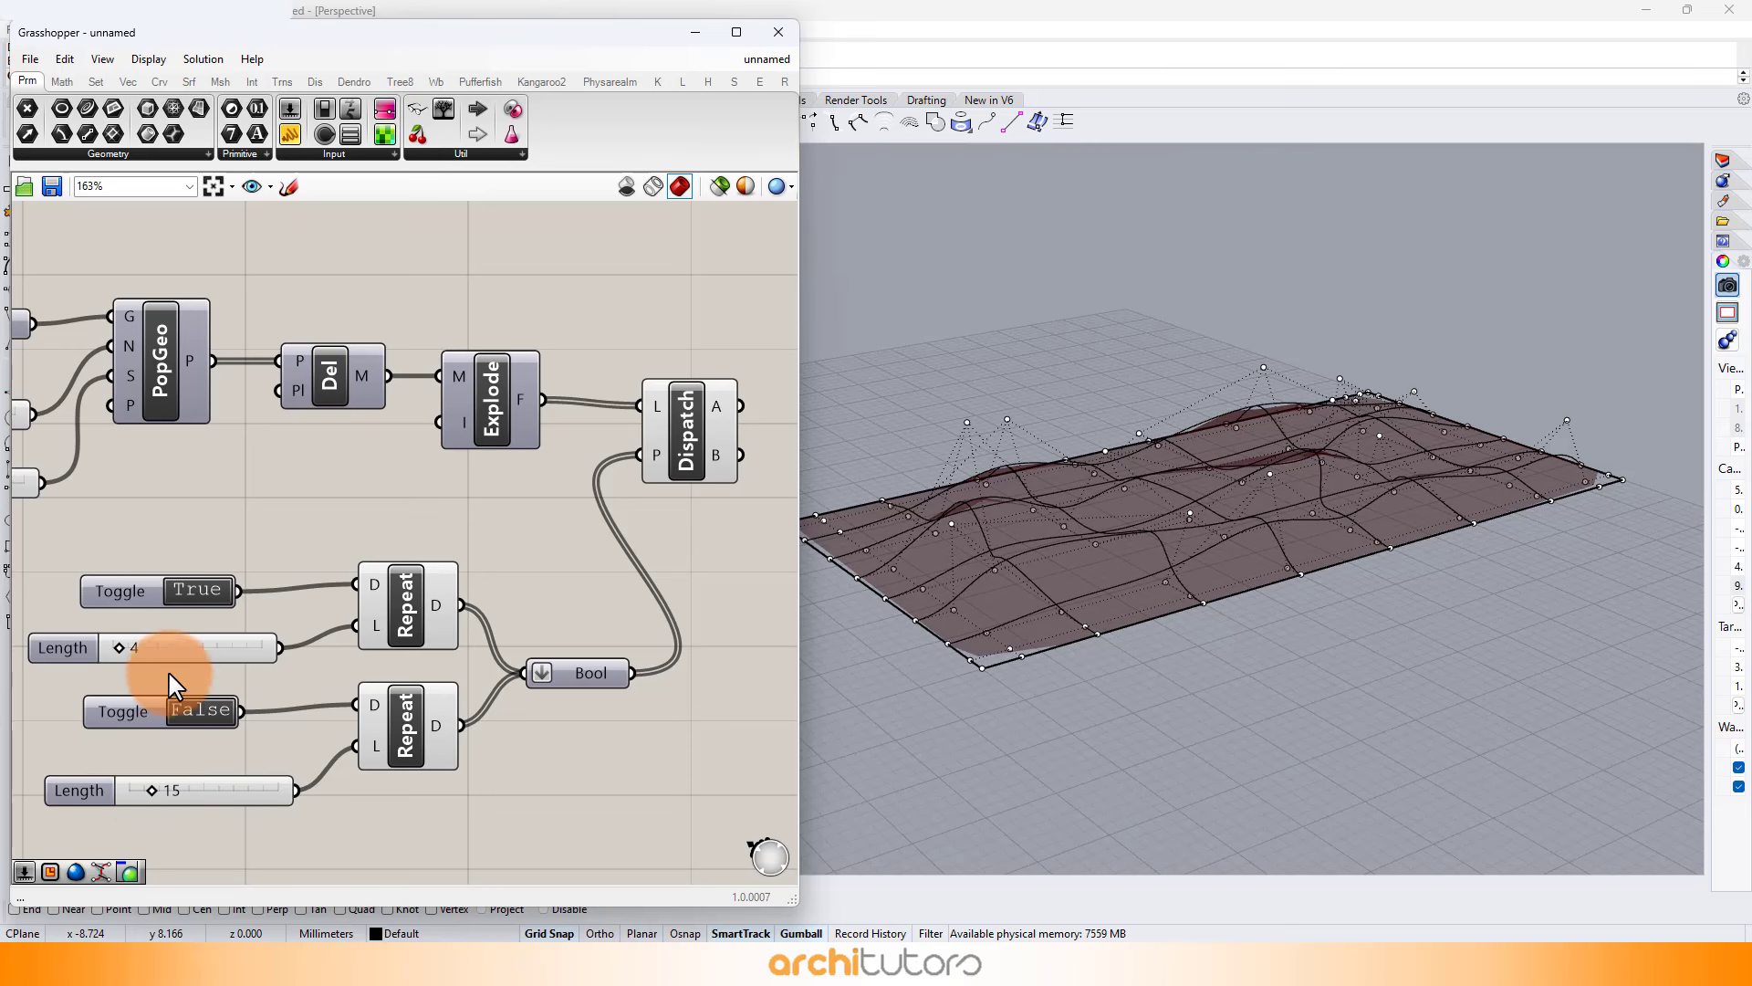
Add a Mesh Join component beside Dispatch and connect Dispatch's A output to its mesh input.
right_drag(554, 586, 224, 646)
double_click(570, 486)
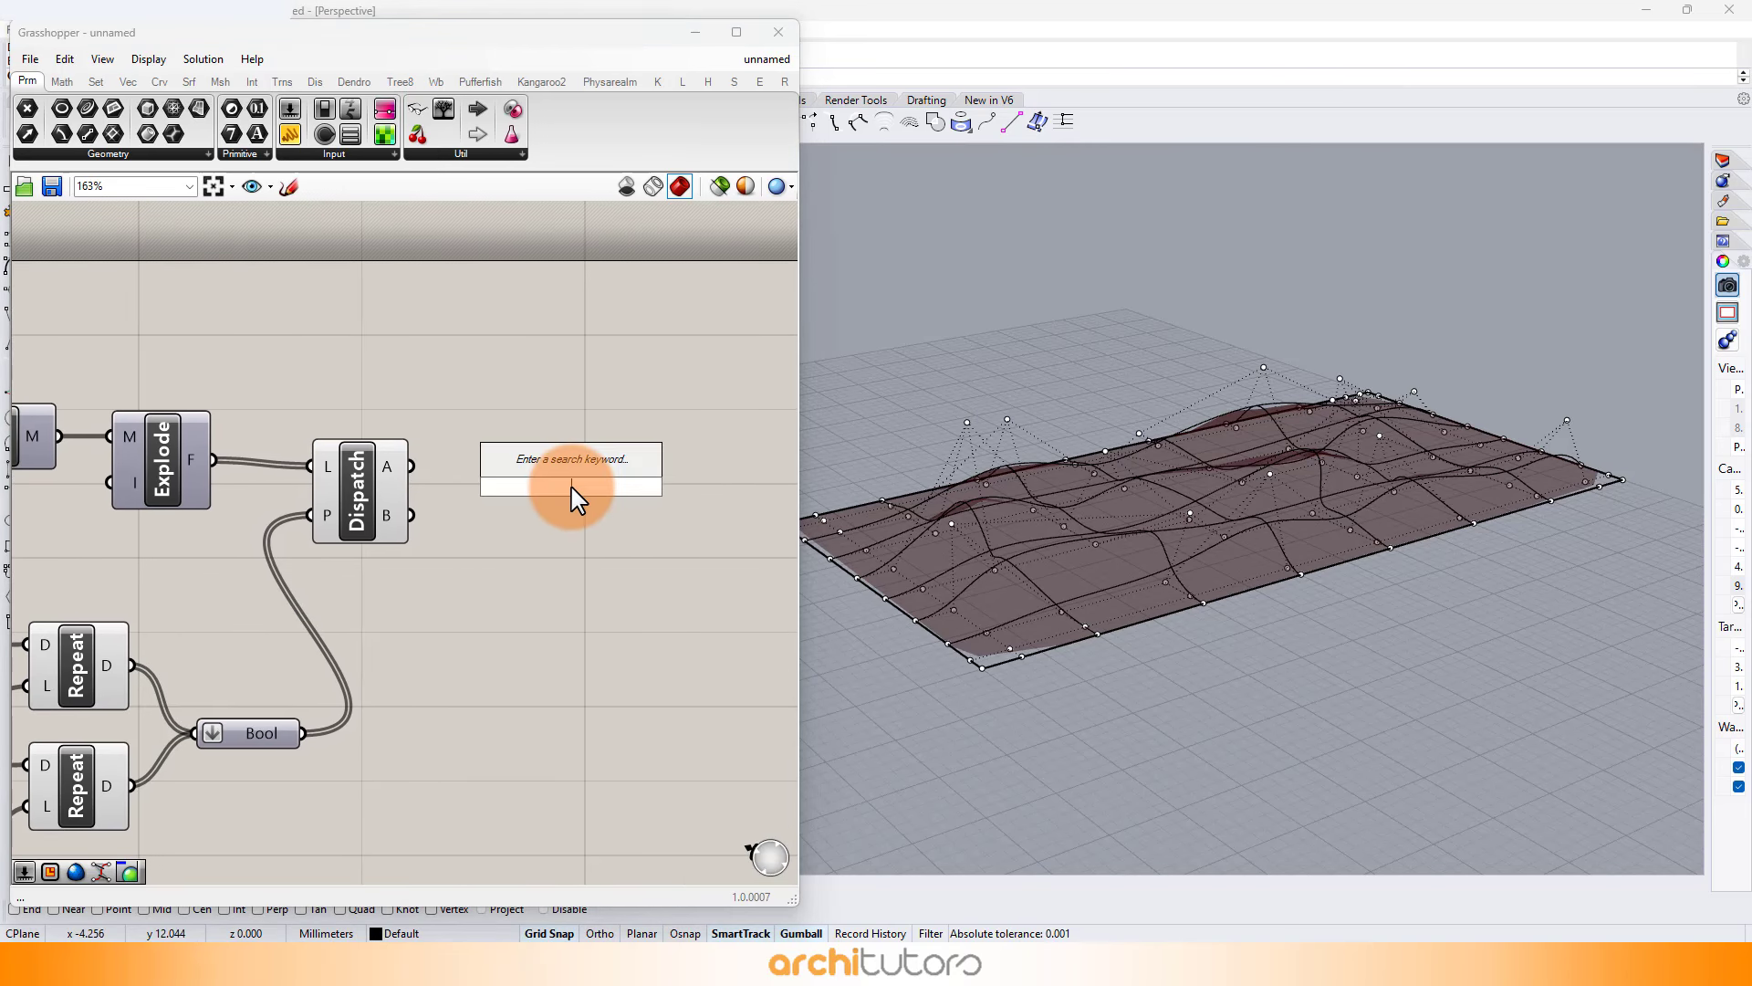
text(ME)
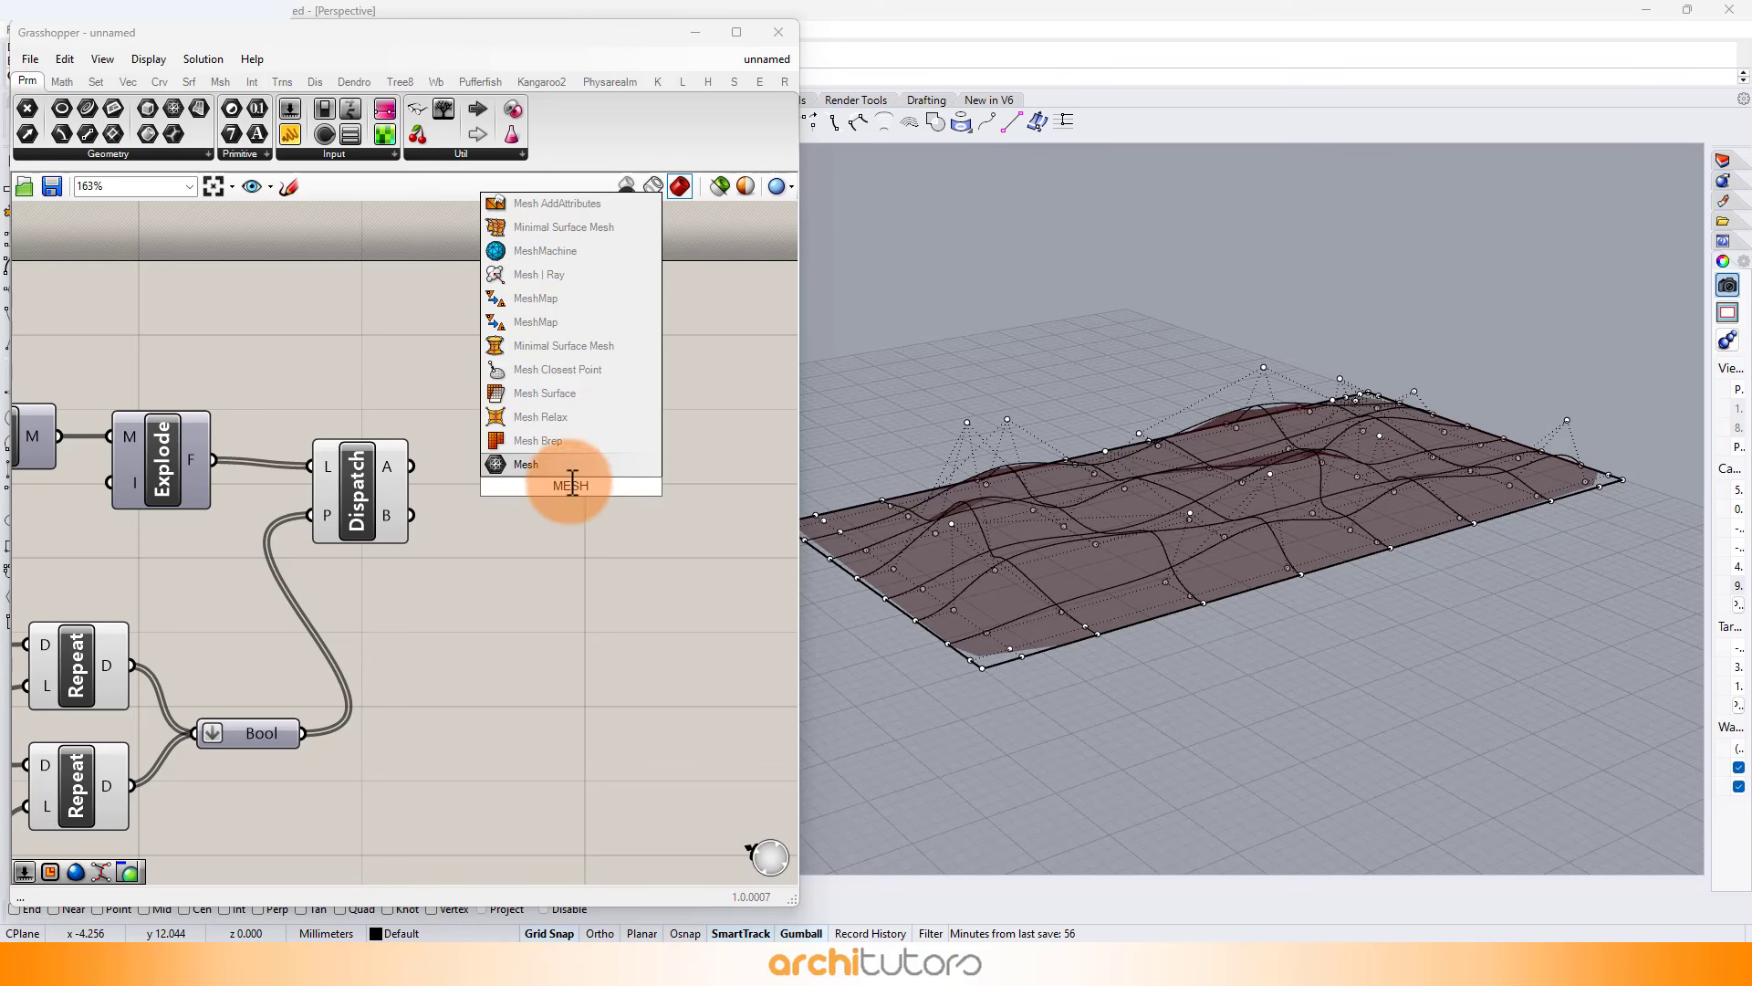
text(SH )
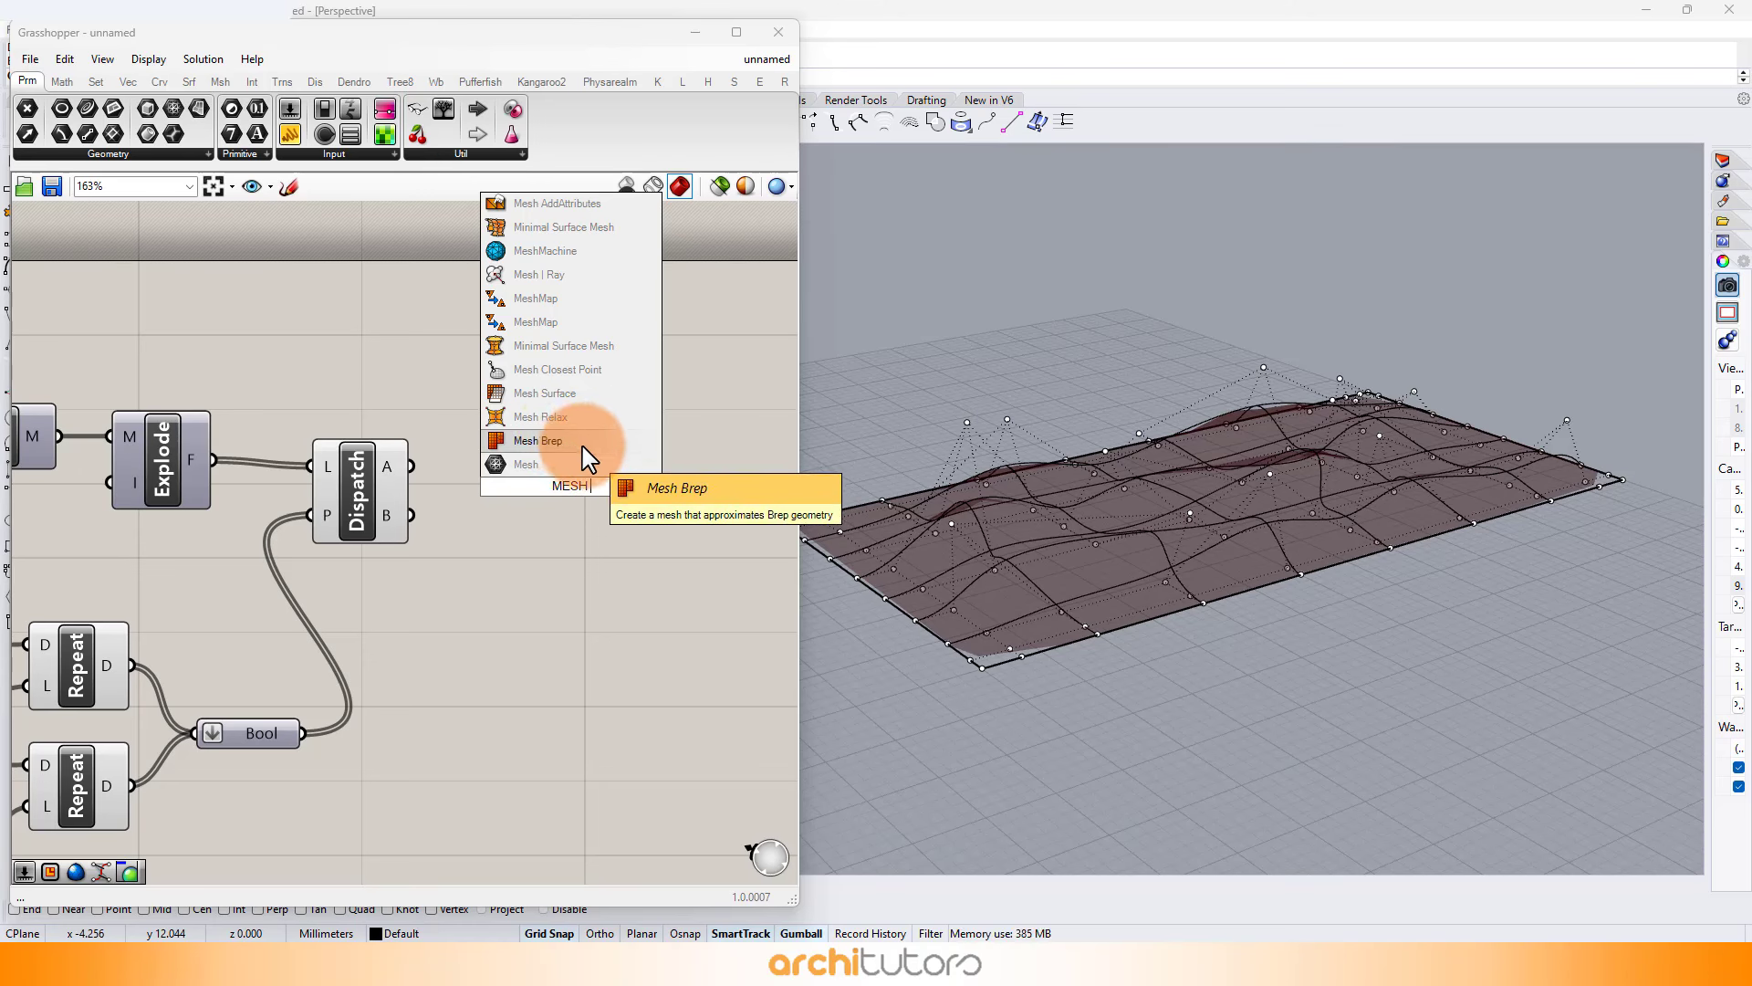
text(JO)
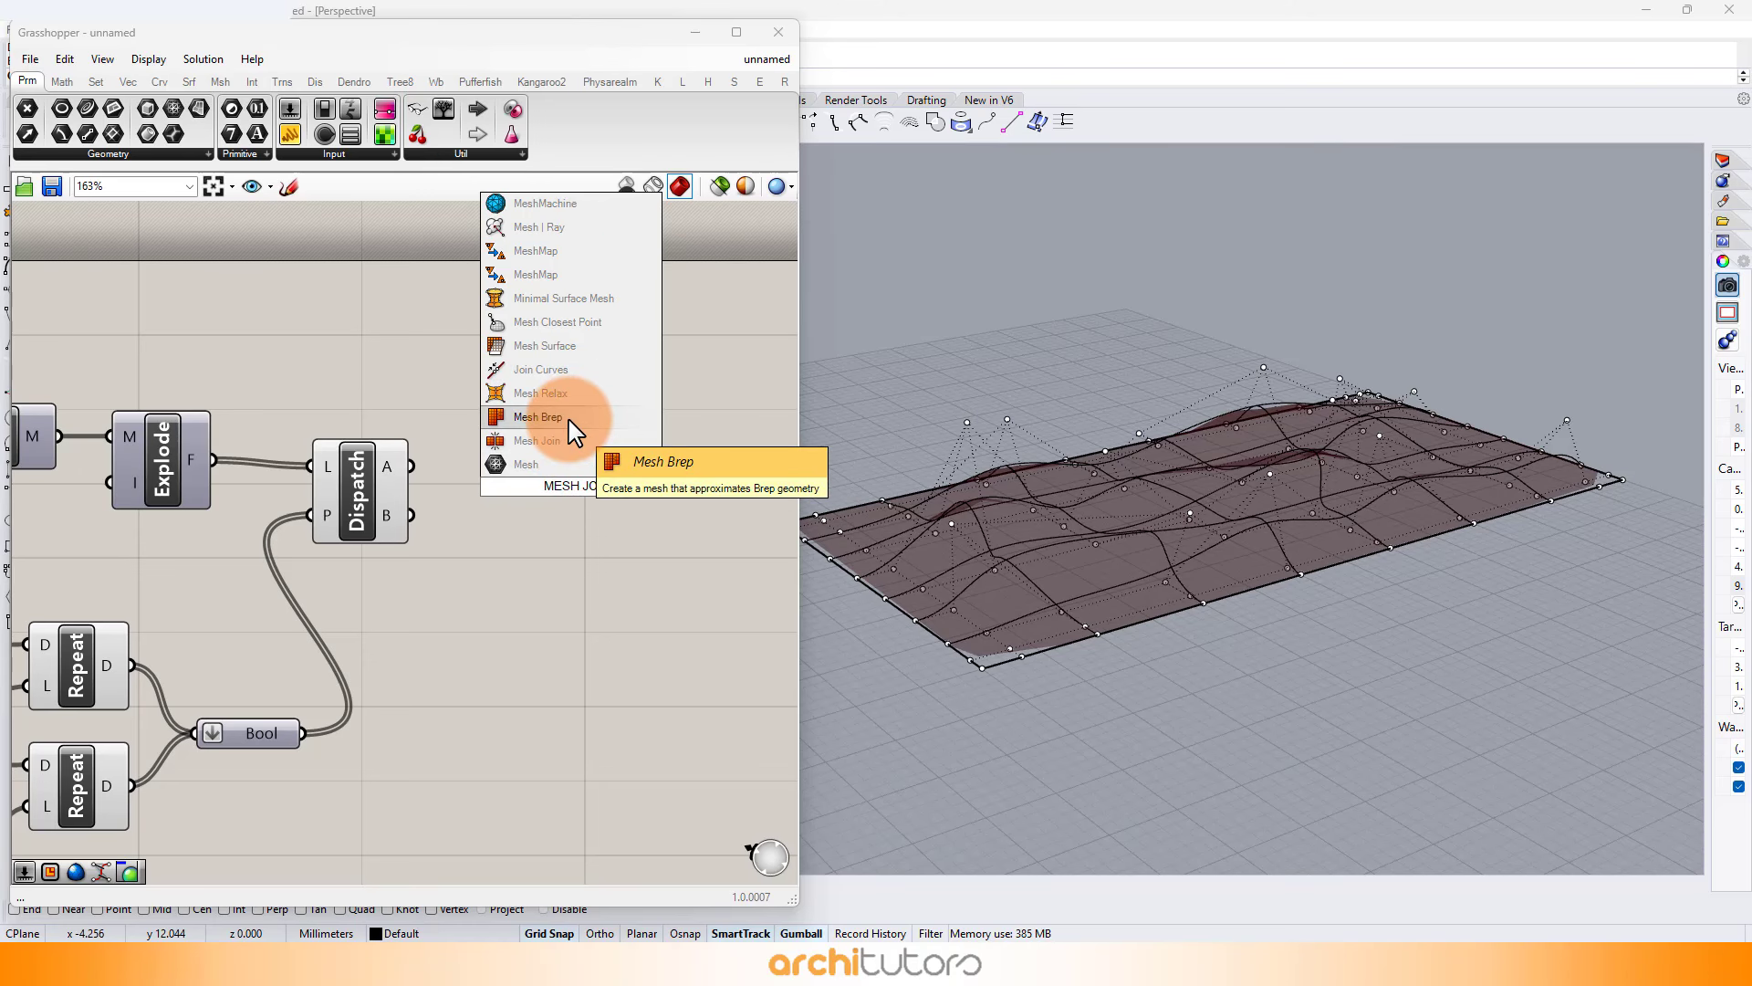
click(561, 441)
drag(411, 472, 534, 484)
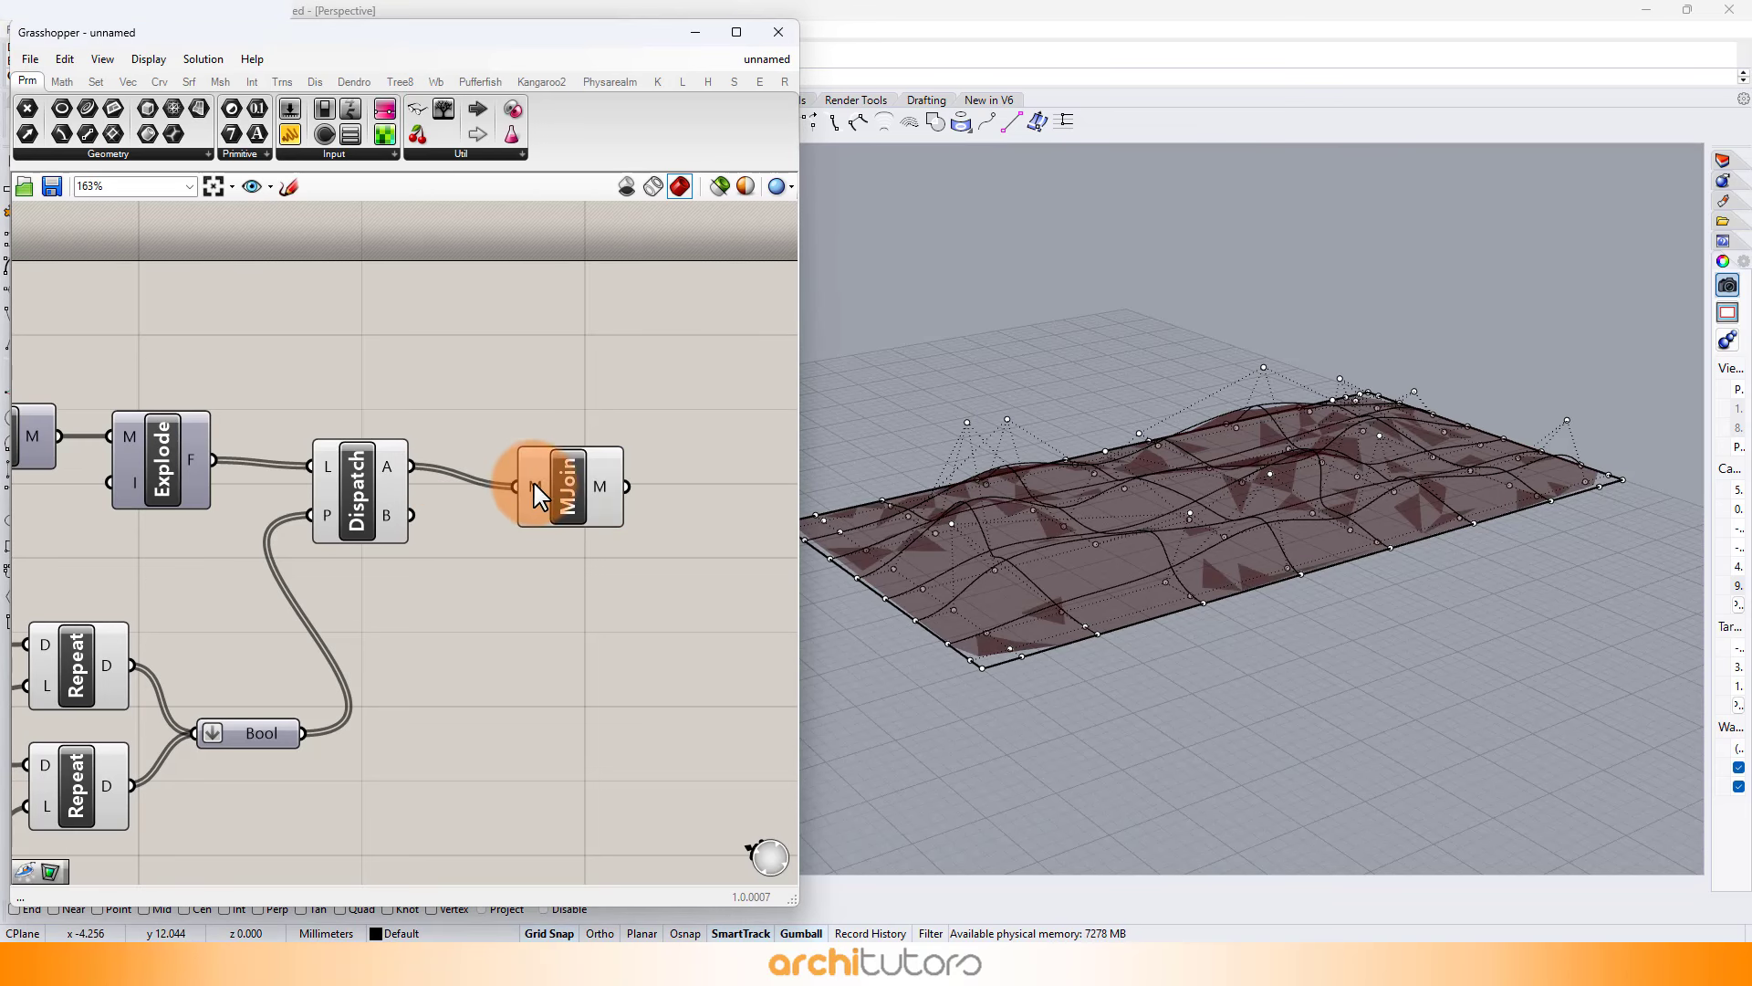
click(567, 556)
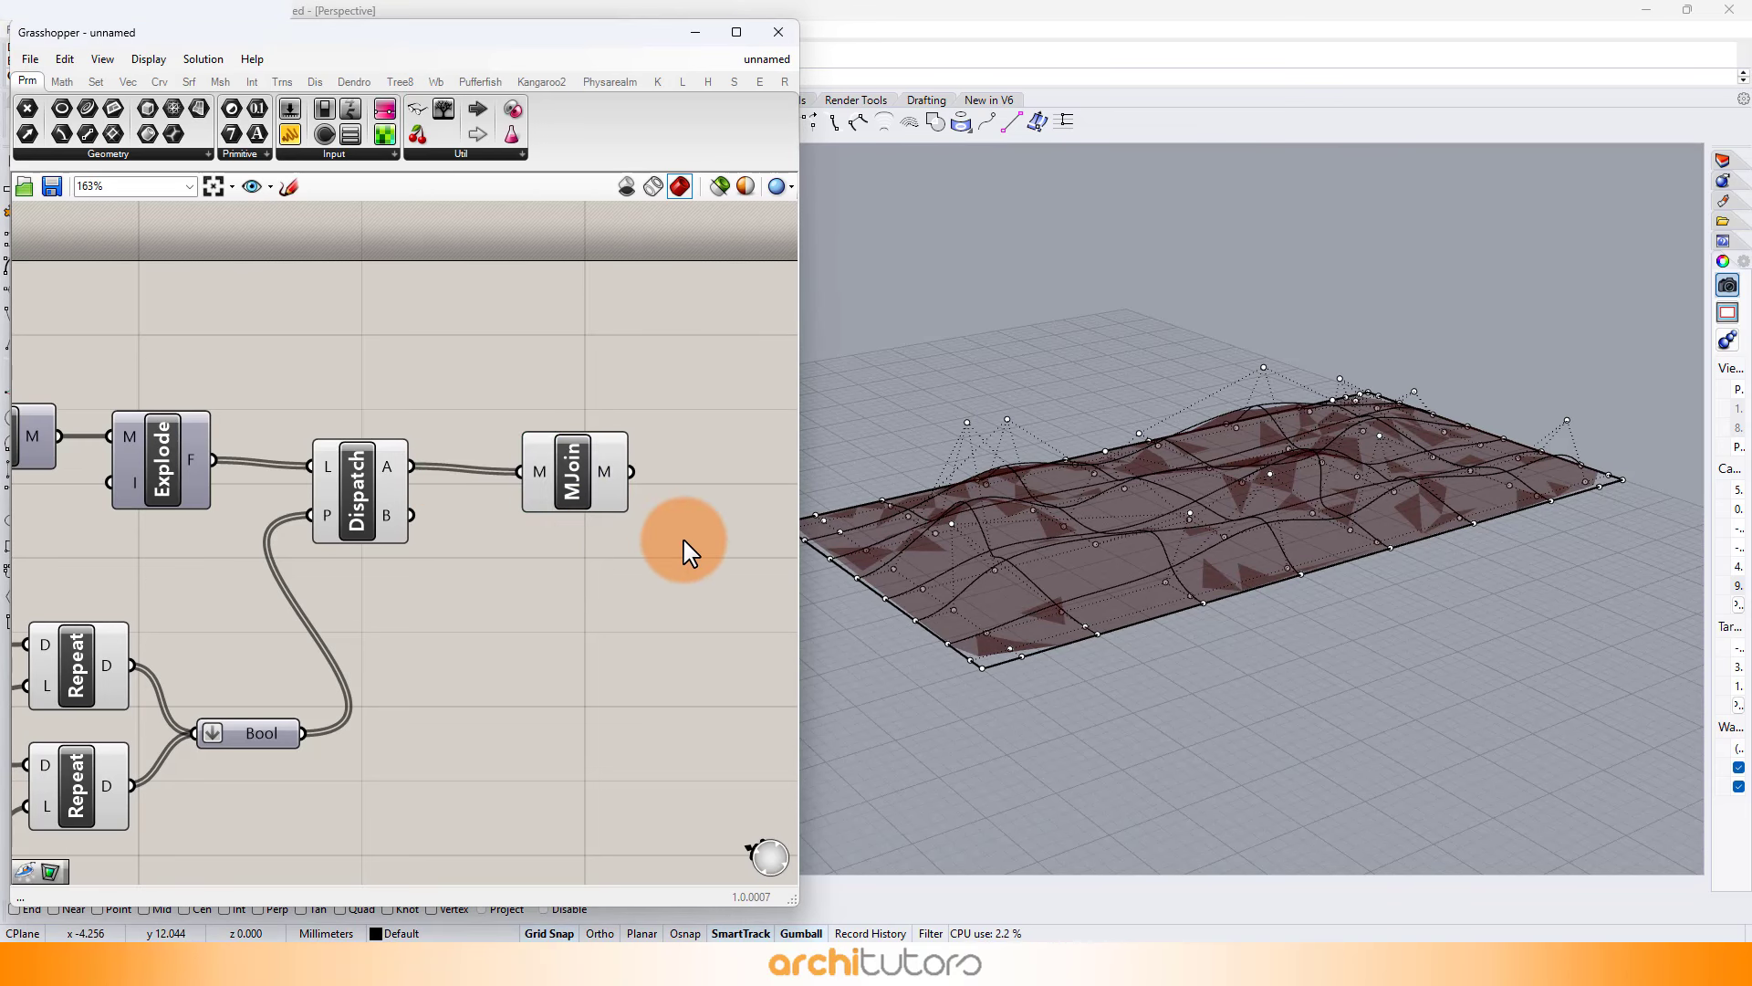
Connect Dispatch's B output to Mesh Join's input as well, keeping the A connection, and align the component with Dispatch.
right_drag(691, 552, 509, 491)
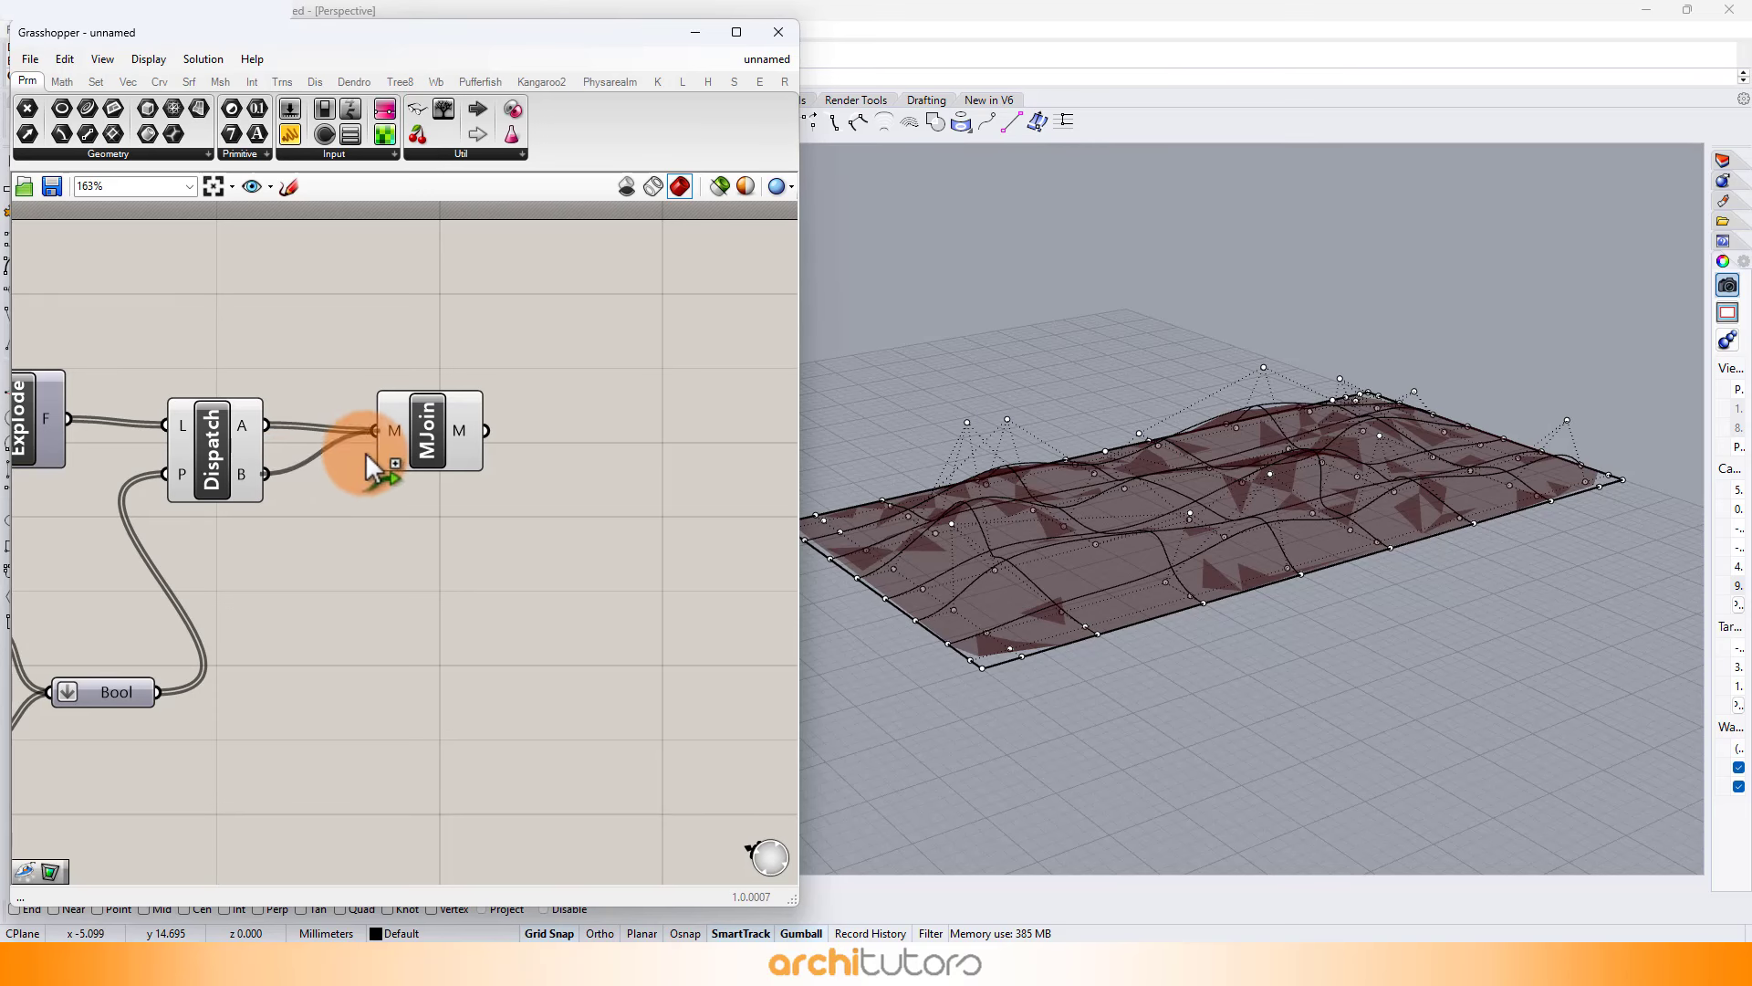
shift+drag(366, 453, 409, 469)
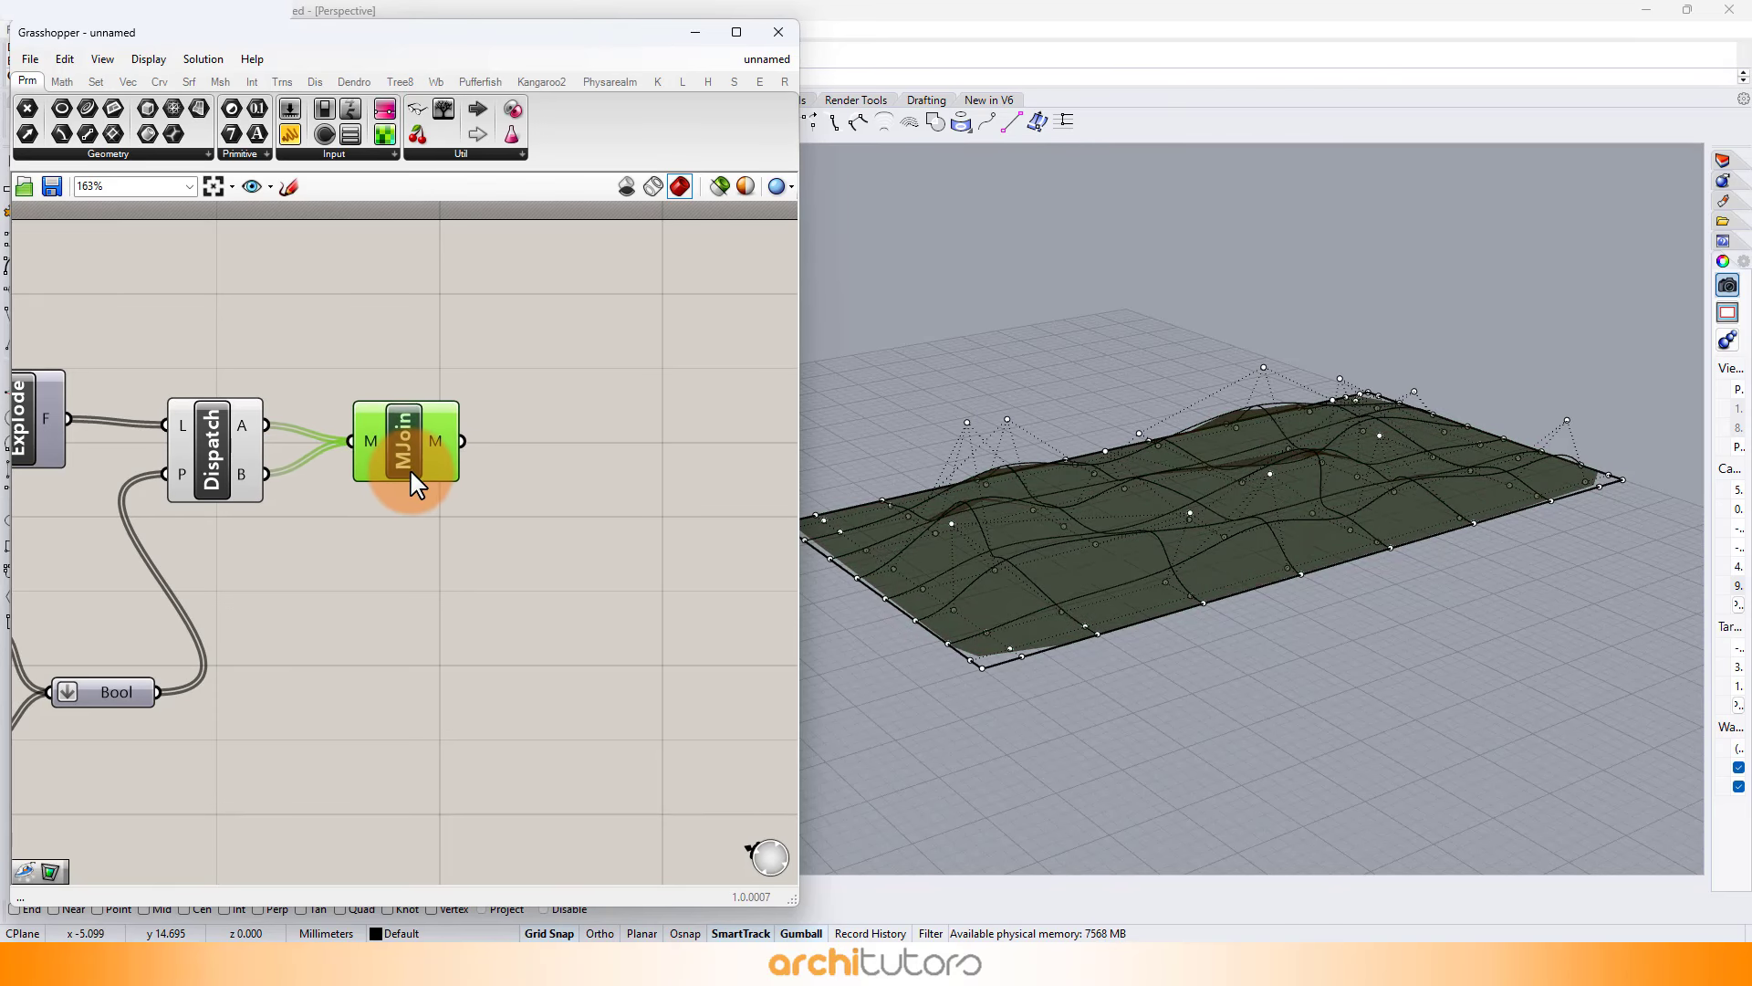
click(432, 538)
Add Weaverbird's Mesh Window after Mesh Join and Weaverbird's Picture Frame below it.
right_drag(552, 497, 464, 491)
double_click(489, 456)
text(WBW)
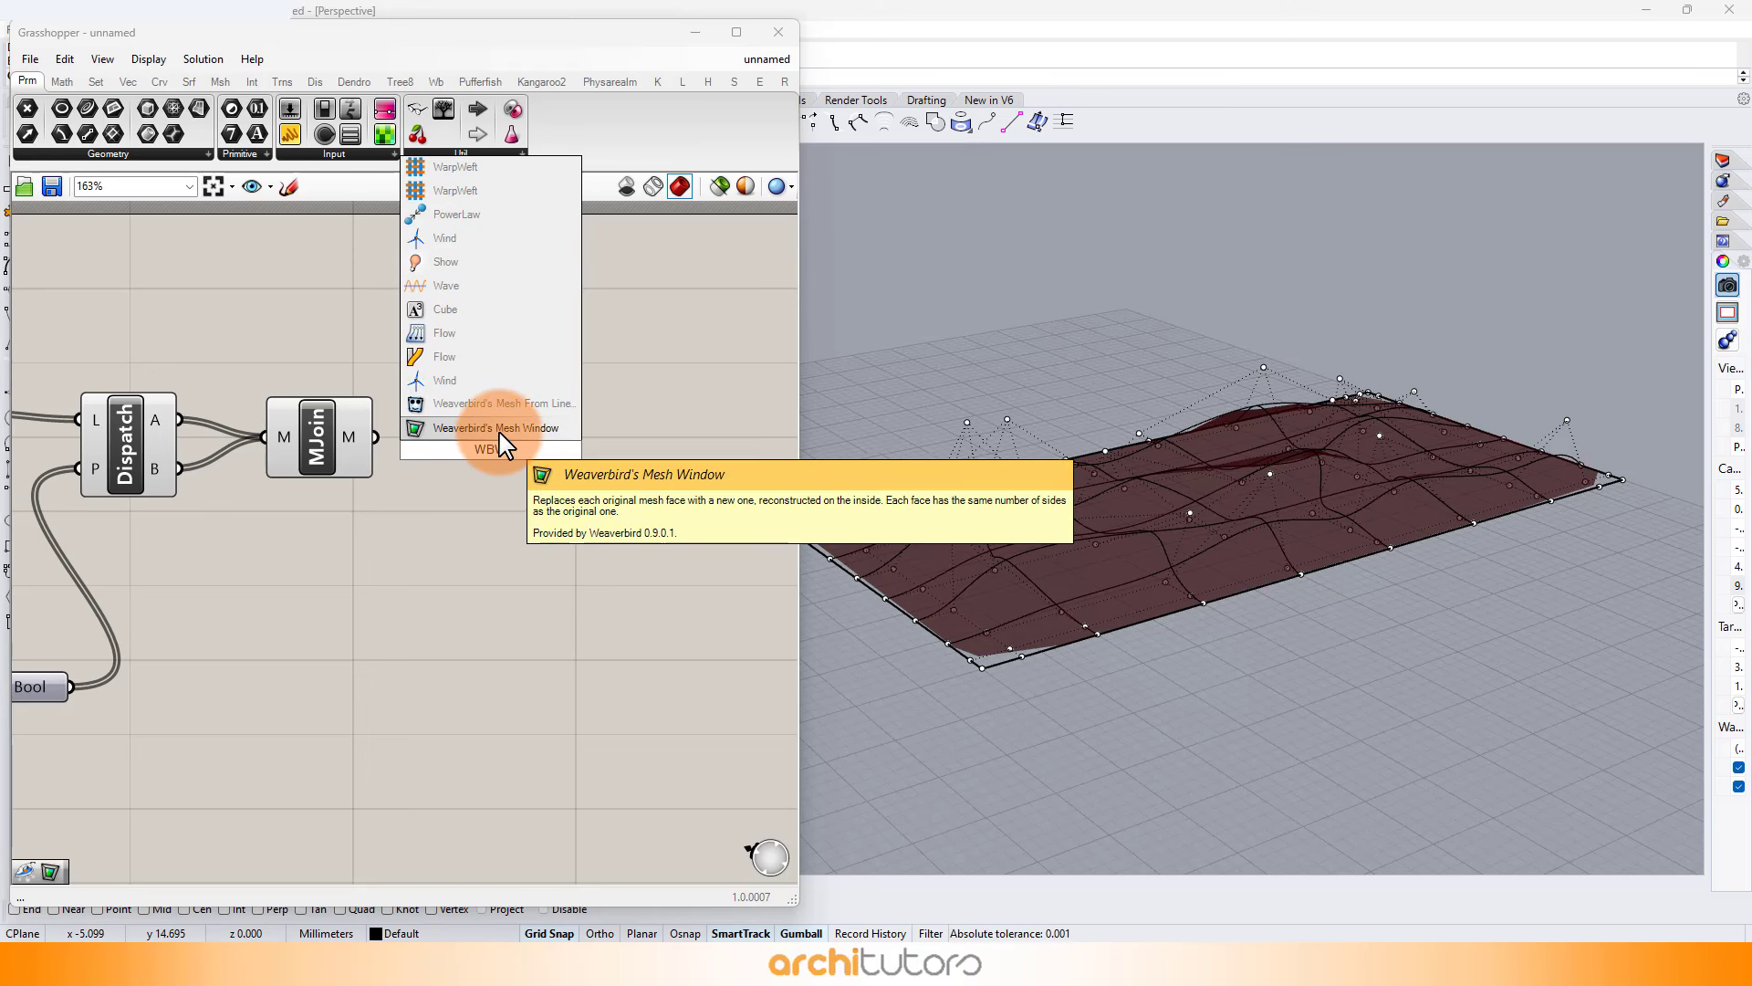
click(504, 427)
drag(502, 737, 593, 491)
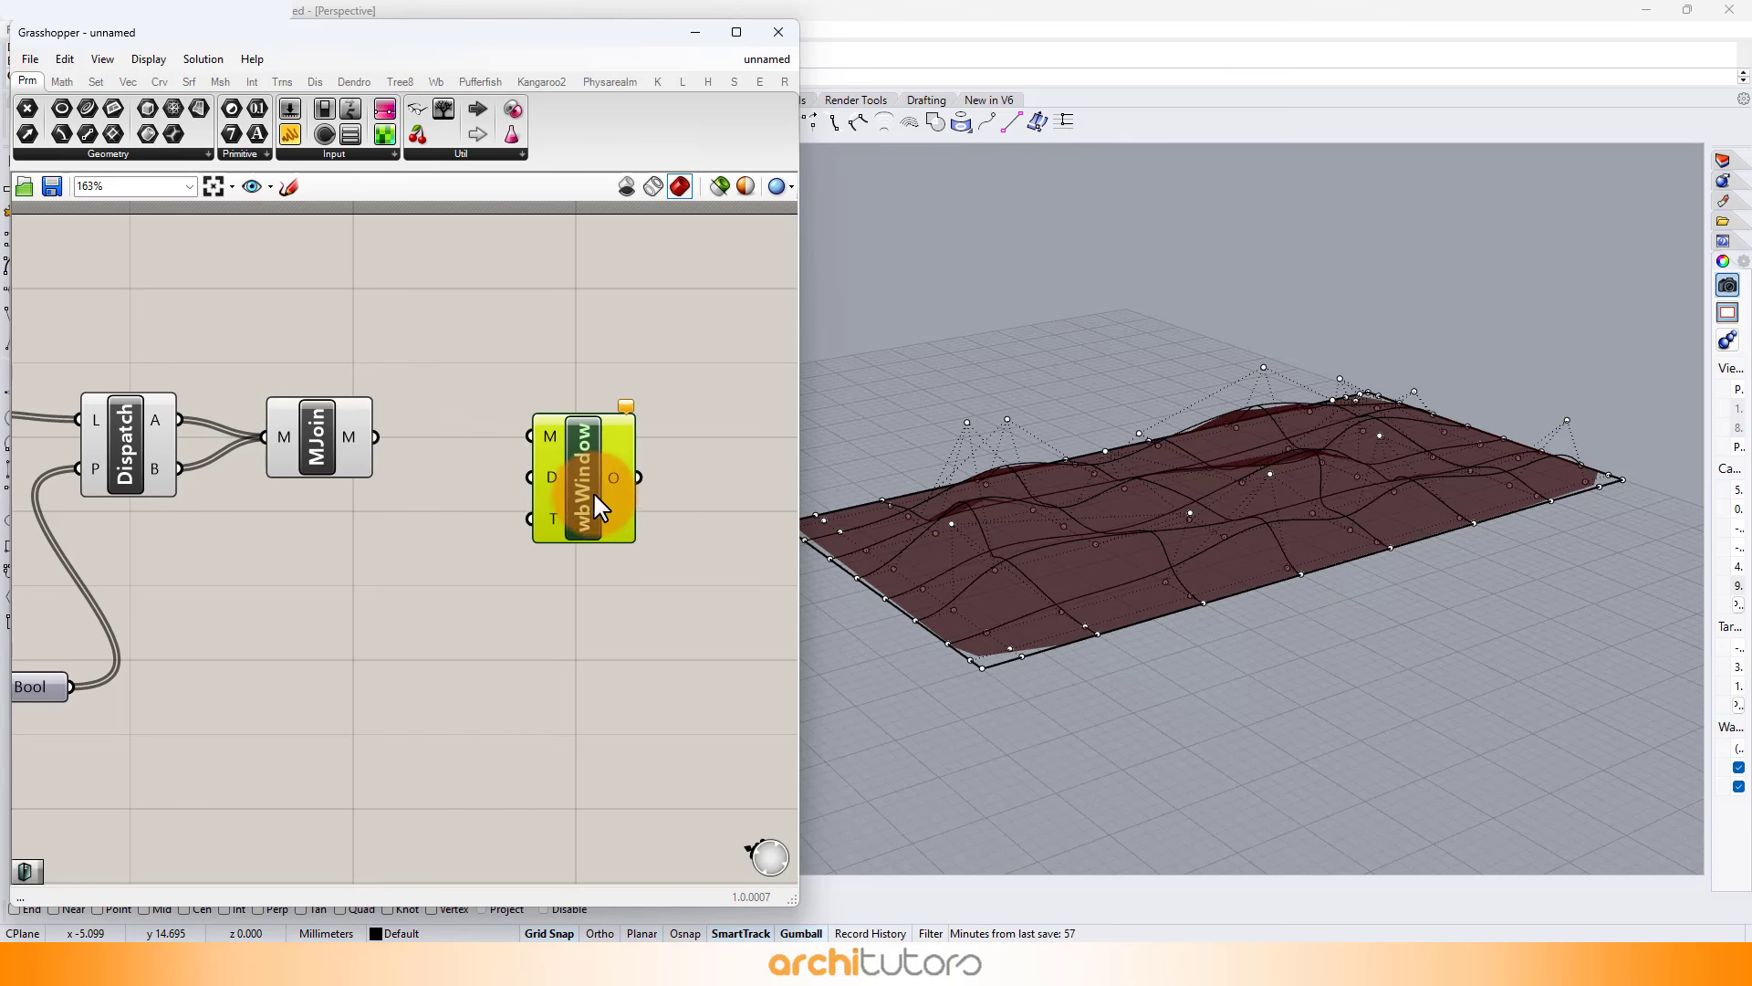
double_click(525, 653)
text(WB FRA)
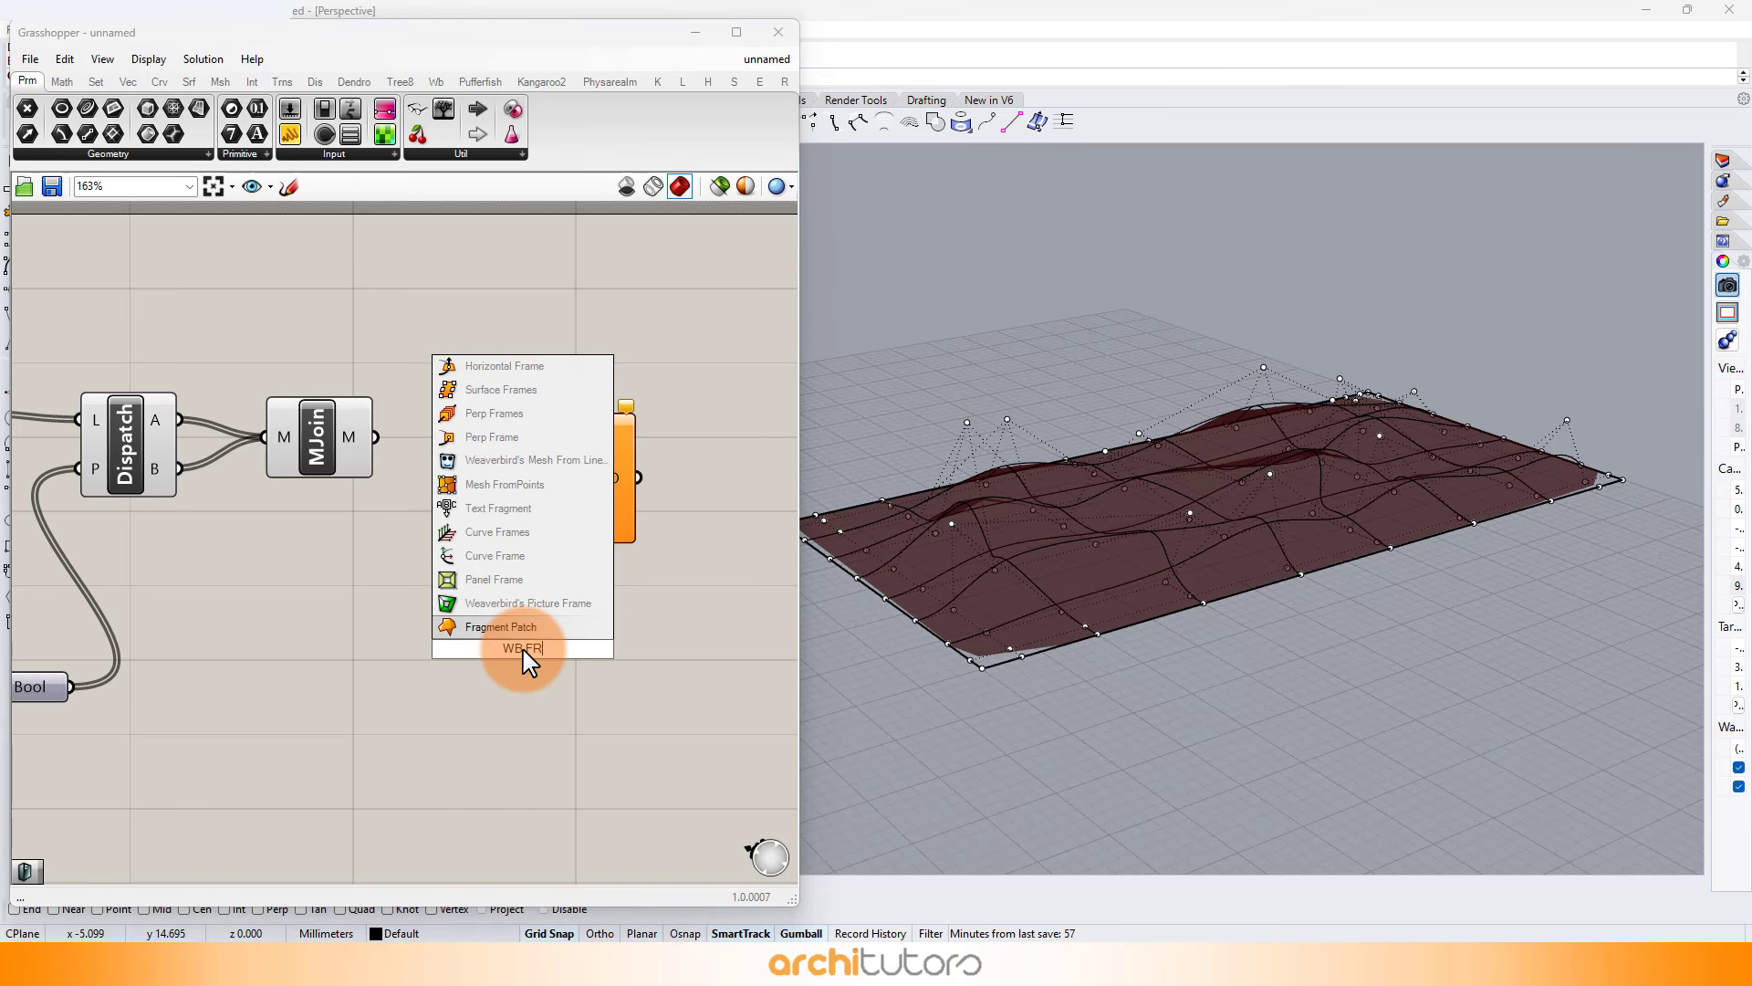
click(537, 604)
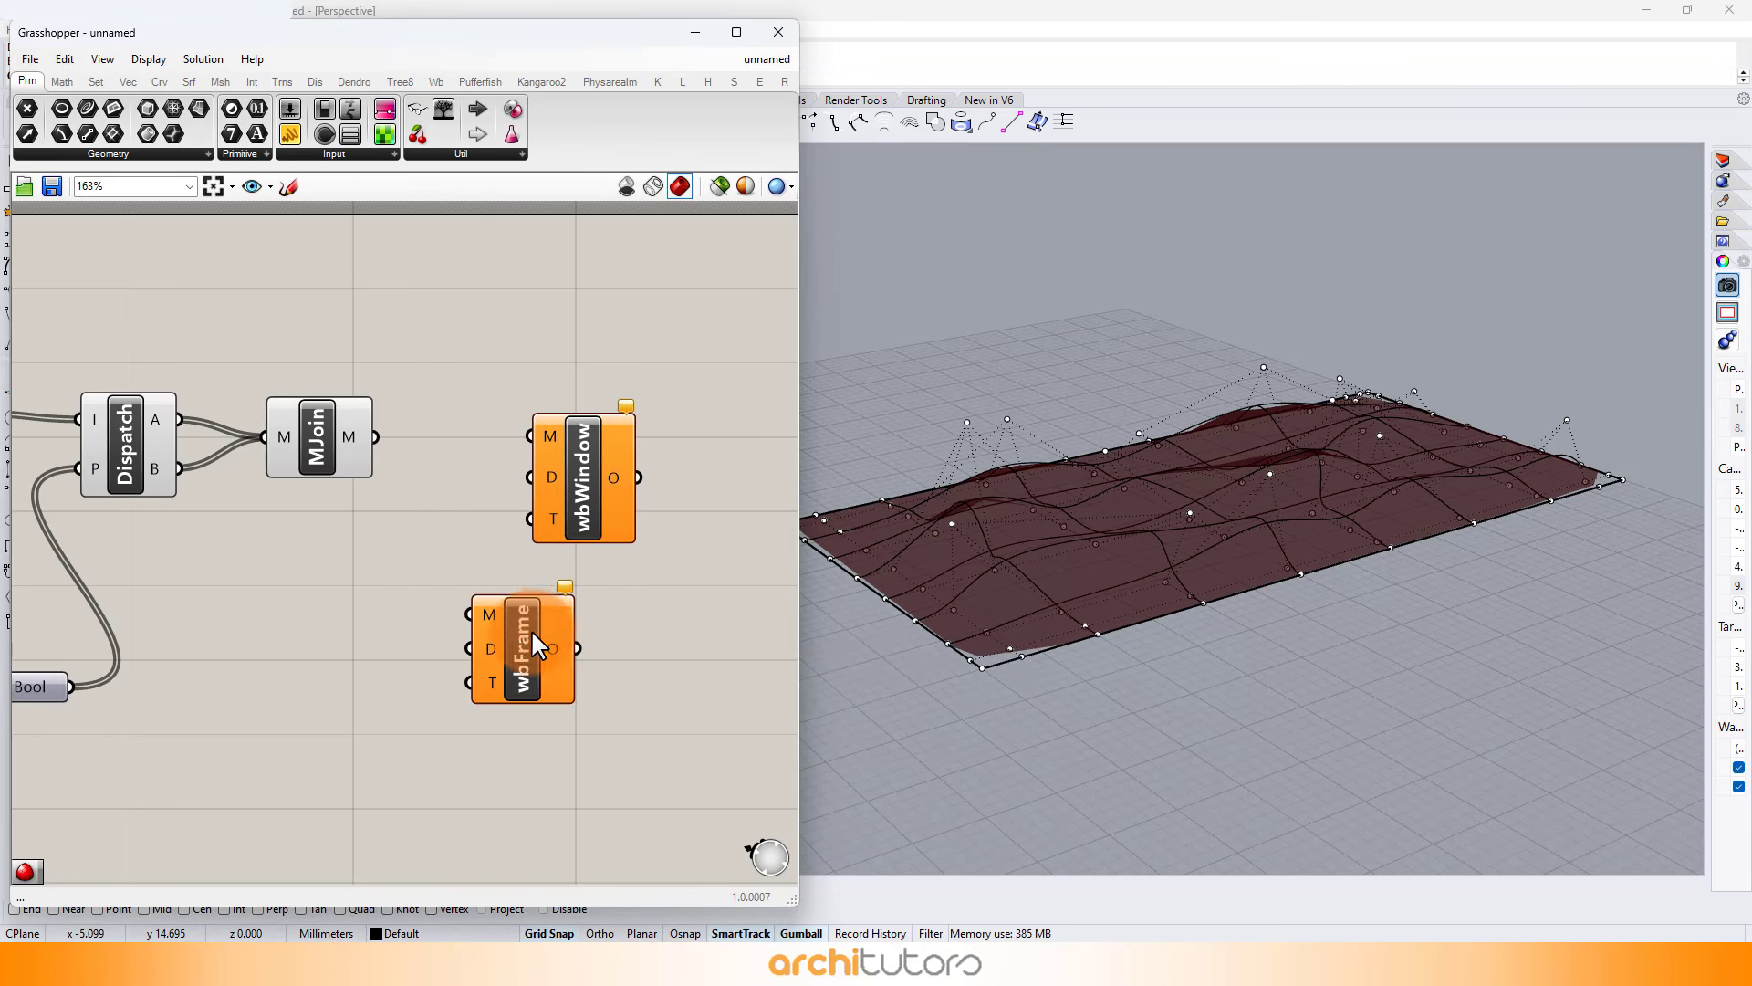
Connect Mesh Join's output to the mesh inputs of both wbFrame and wbWindow, and align the two components vertically.
drag(459, 627, 470, 643)
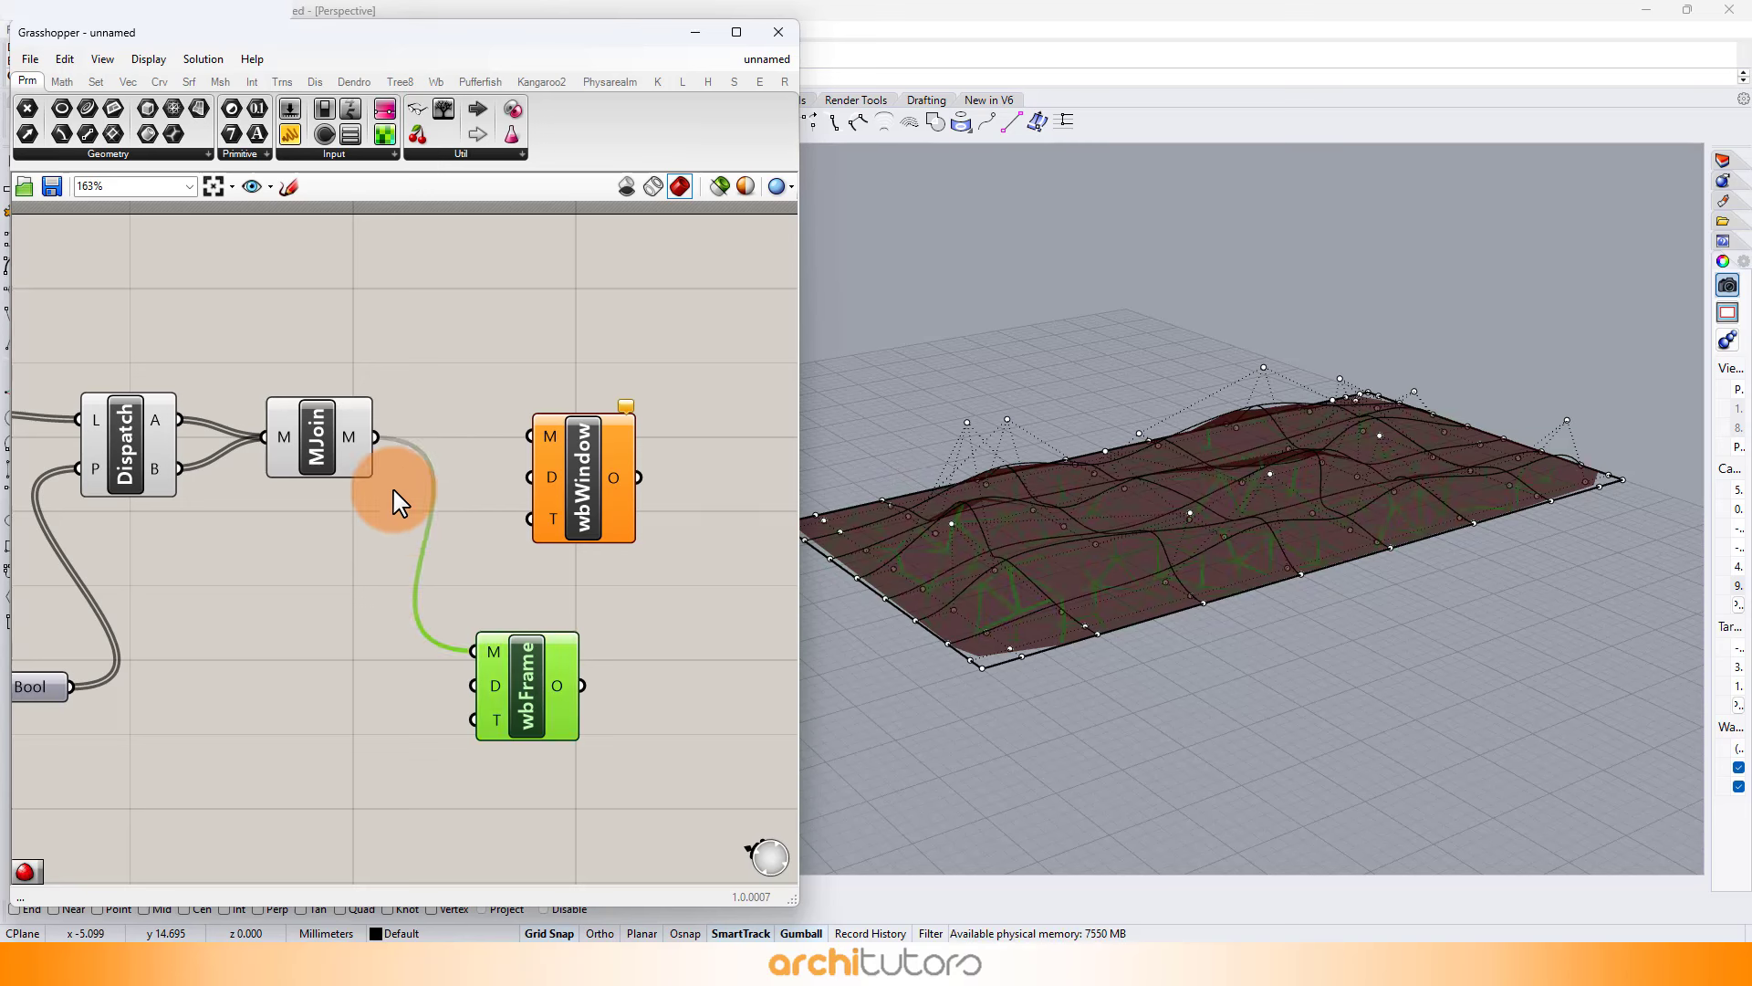
drag(637, 477, 552, 506)
mouse_move(572, 686)
mouse_down()
mouse_move(571, 706)
mouse_move(564, 688)
mouse_up()
click(603, 598)
Turn off the preview of the Dispatch and Mesh Join components.
drag(410, 331, 182, 630)
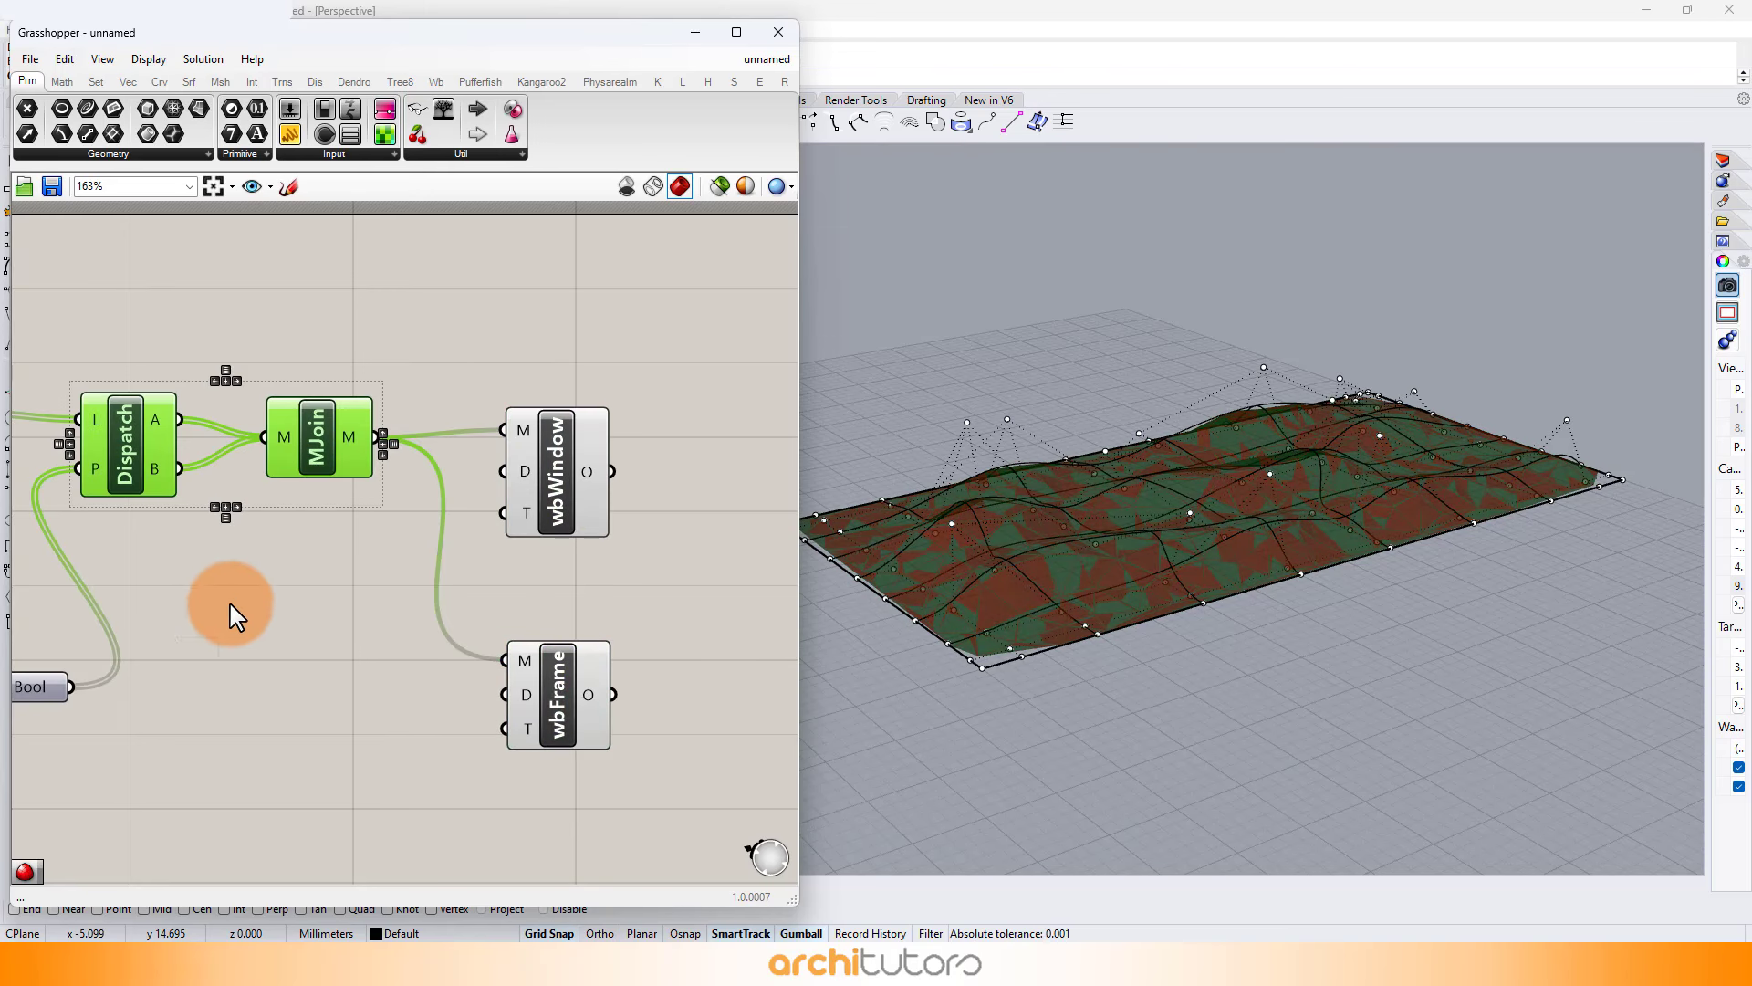
middle_click(278, 597)
click(315, 551)
click(675, 451)
Turn off the preview of the wbWindow and wbFrame components.
click(571, 465)
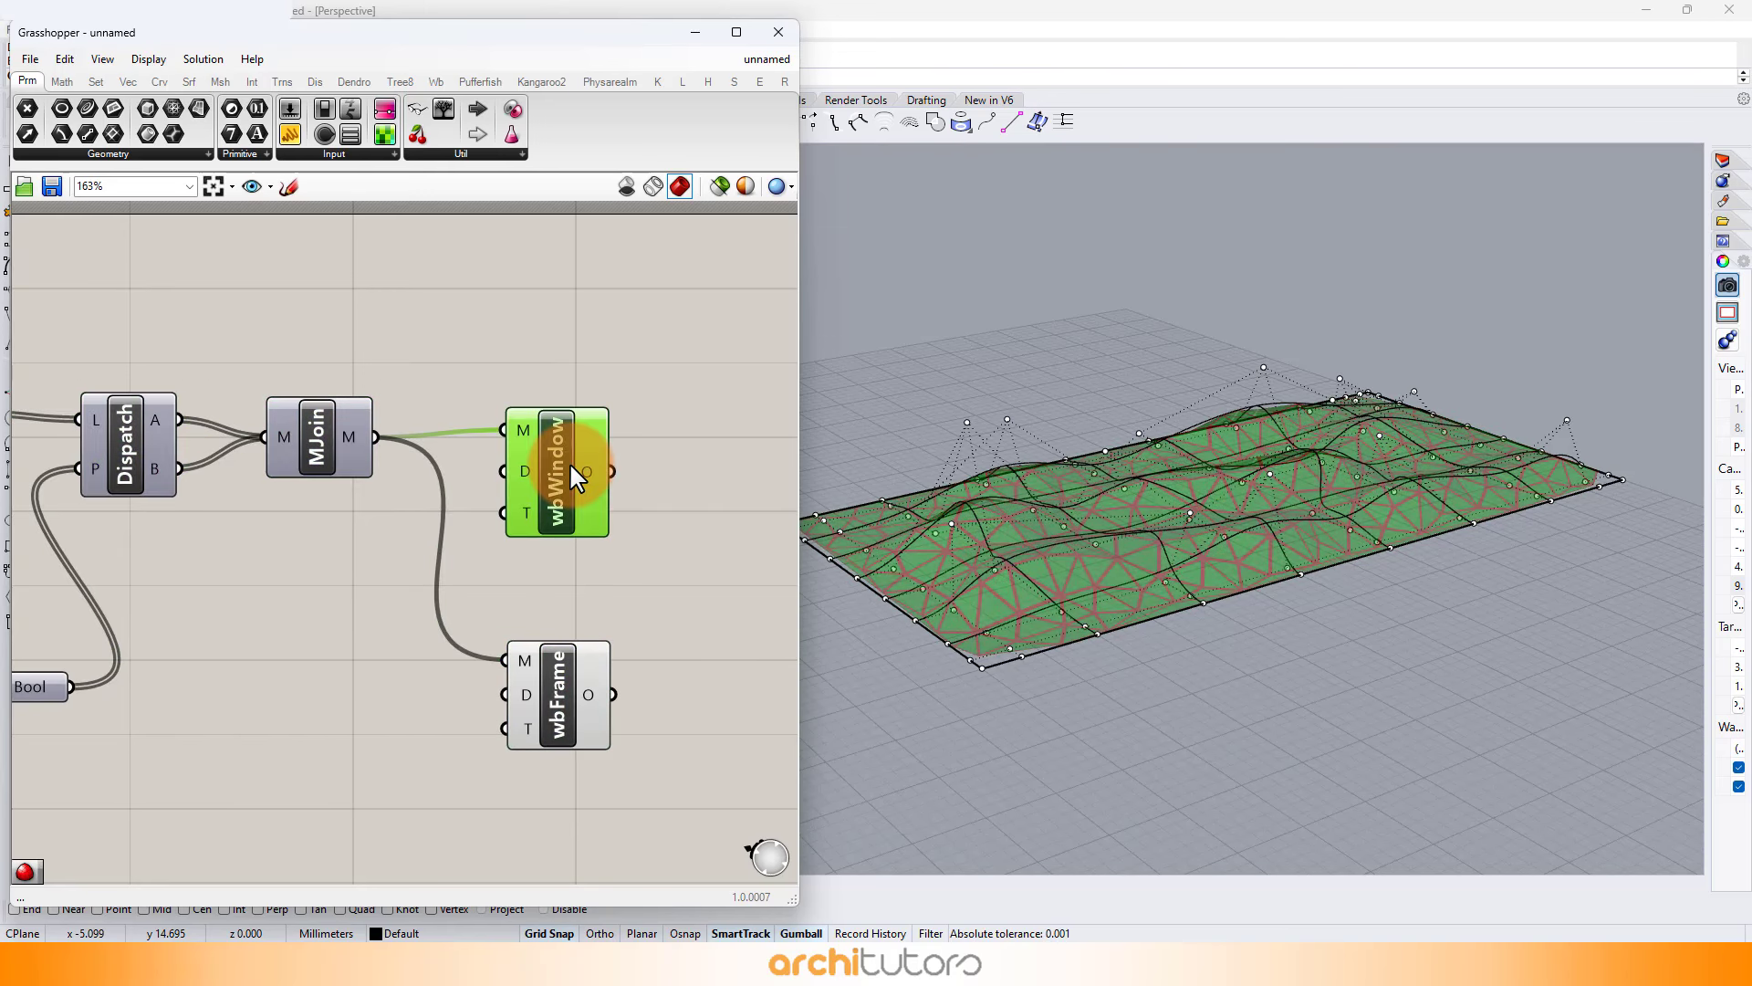
middle_click(573, 476)
click(664, 546)
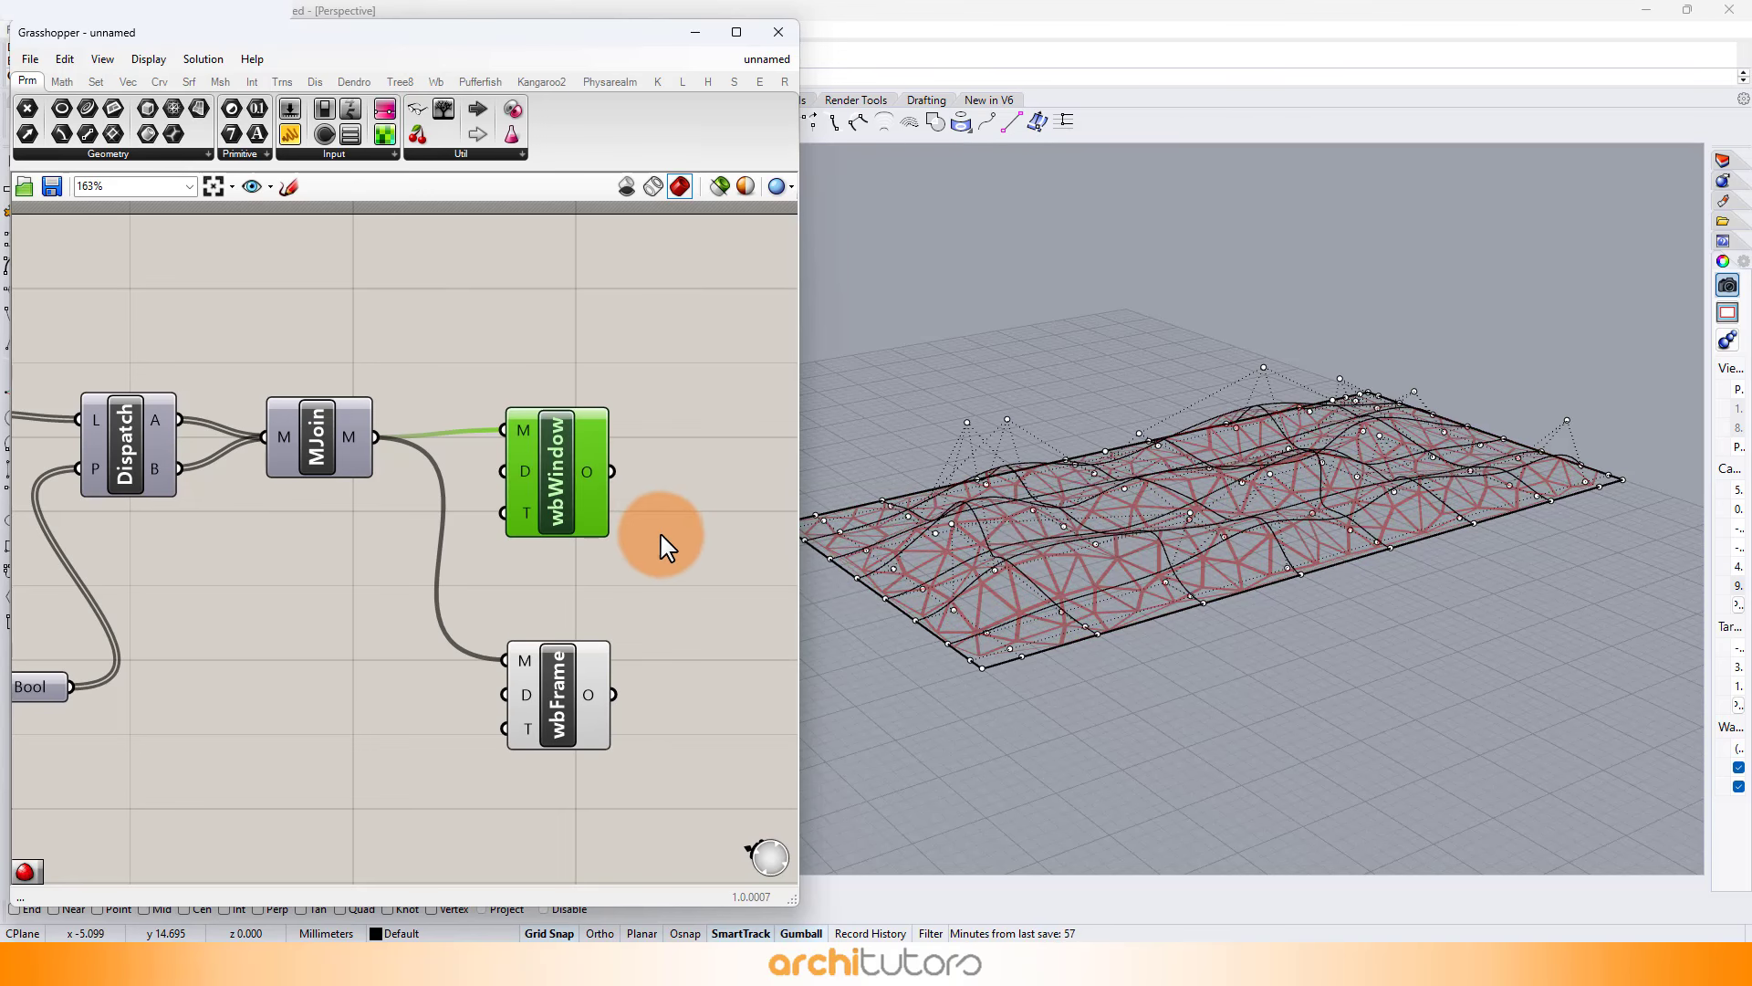
click(569, 705)
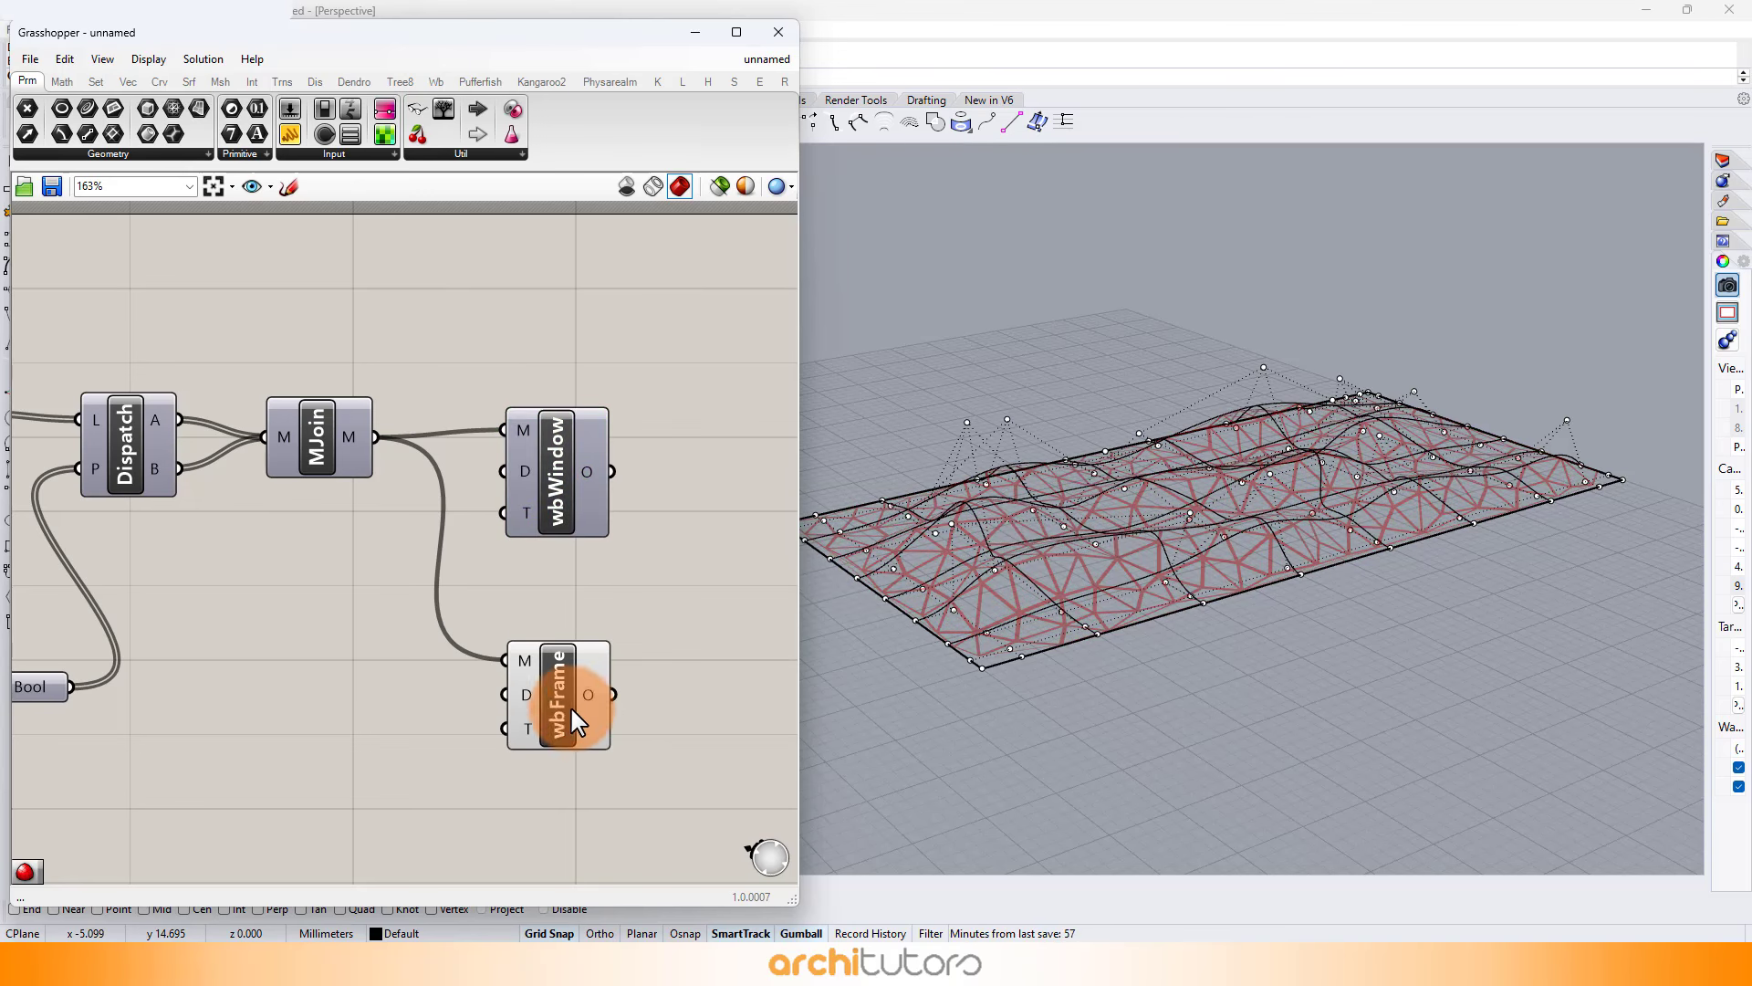
middle_click(572, 659)
click(613, 615)
Show the wbWindow preview on its own and hide it again.
click(576, 507)
middle_click(582, 500)
click(624, 496)
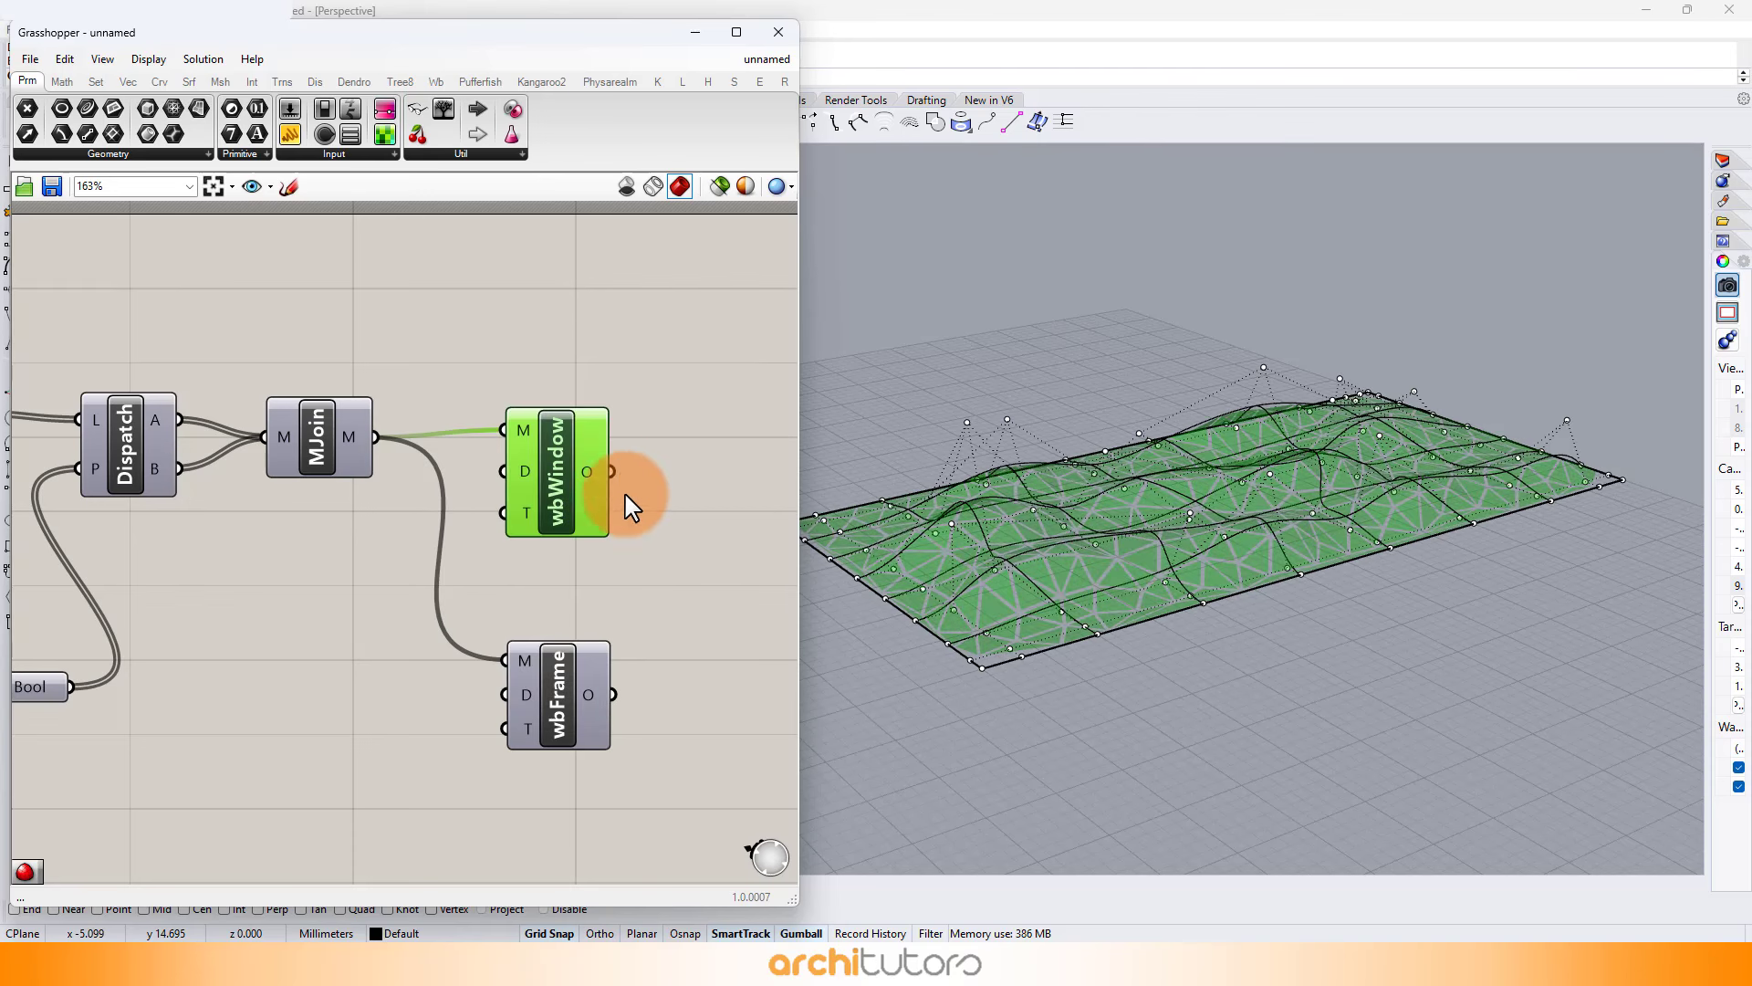
click(656, 500)
click(568, 511)
middle_click(521, 565)
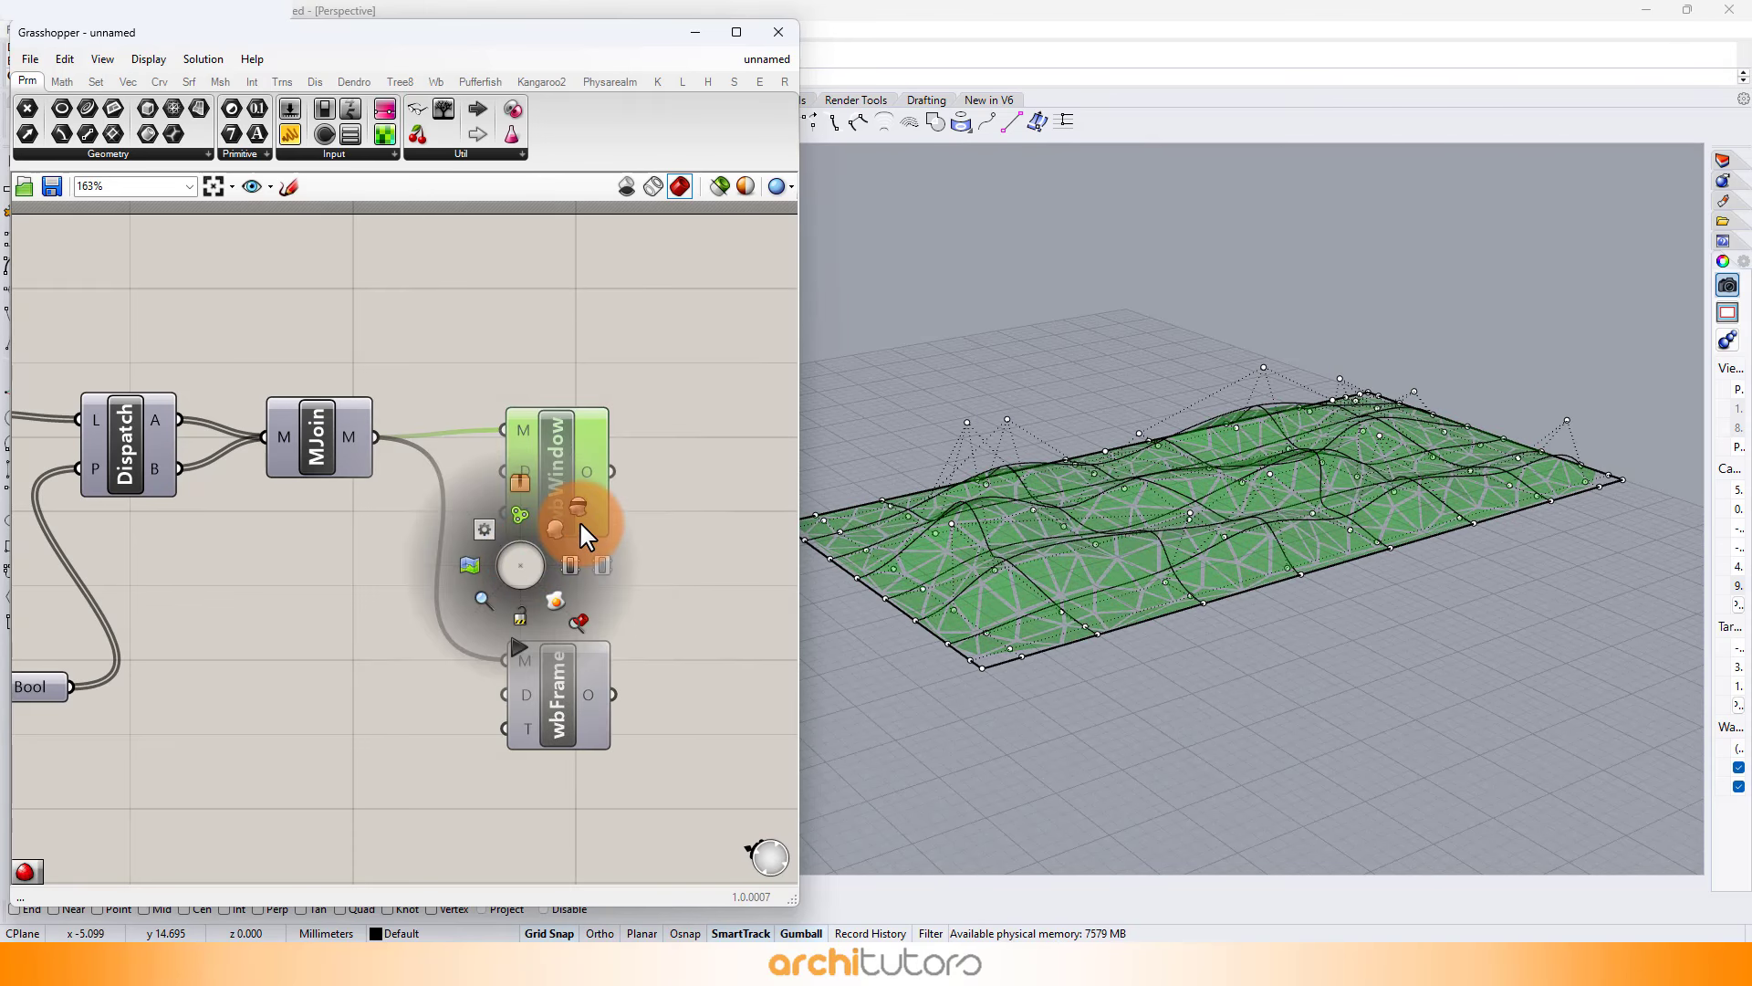
click(579, 515)
click(613, 581)
Turn off the preview of the Repeat Data components and the Boolean parameter that feed Dispatch's pattern.
scroll(613, 580, down, 3)
right_drag(625, 573, 748, 549)
drag(391, 698, 174, 553)
middle_click(218, 551)
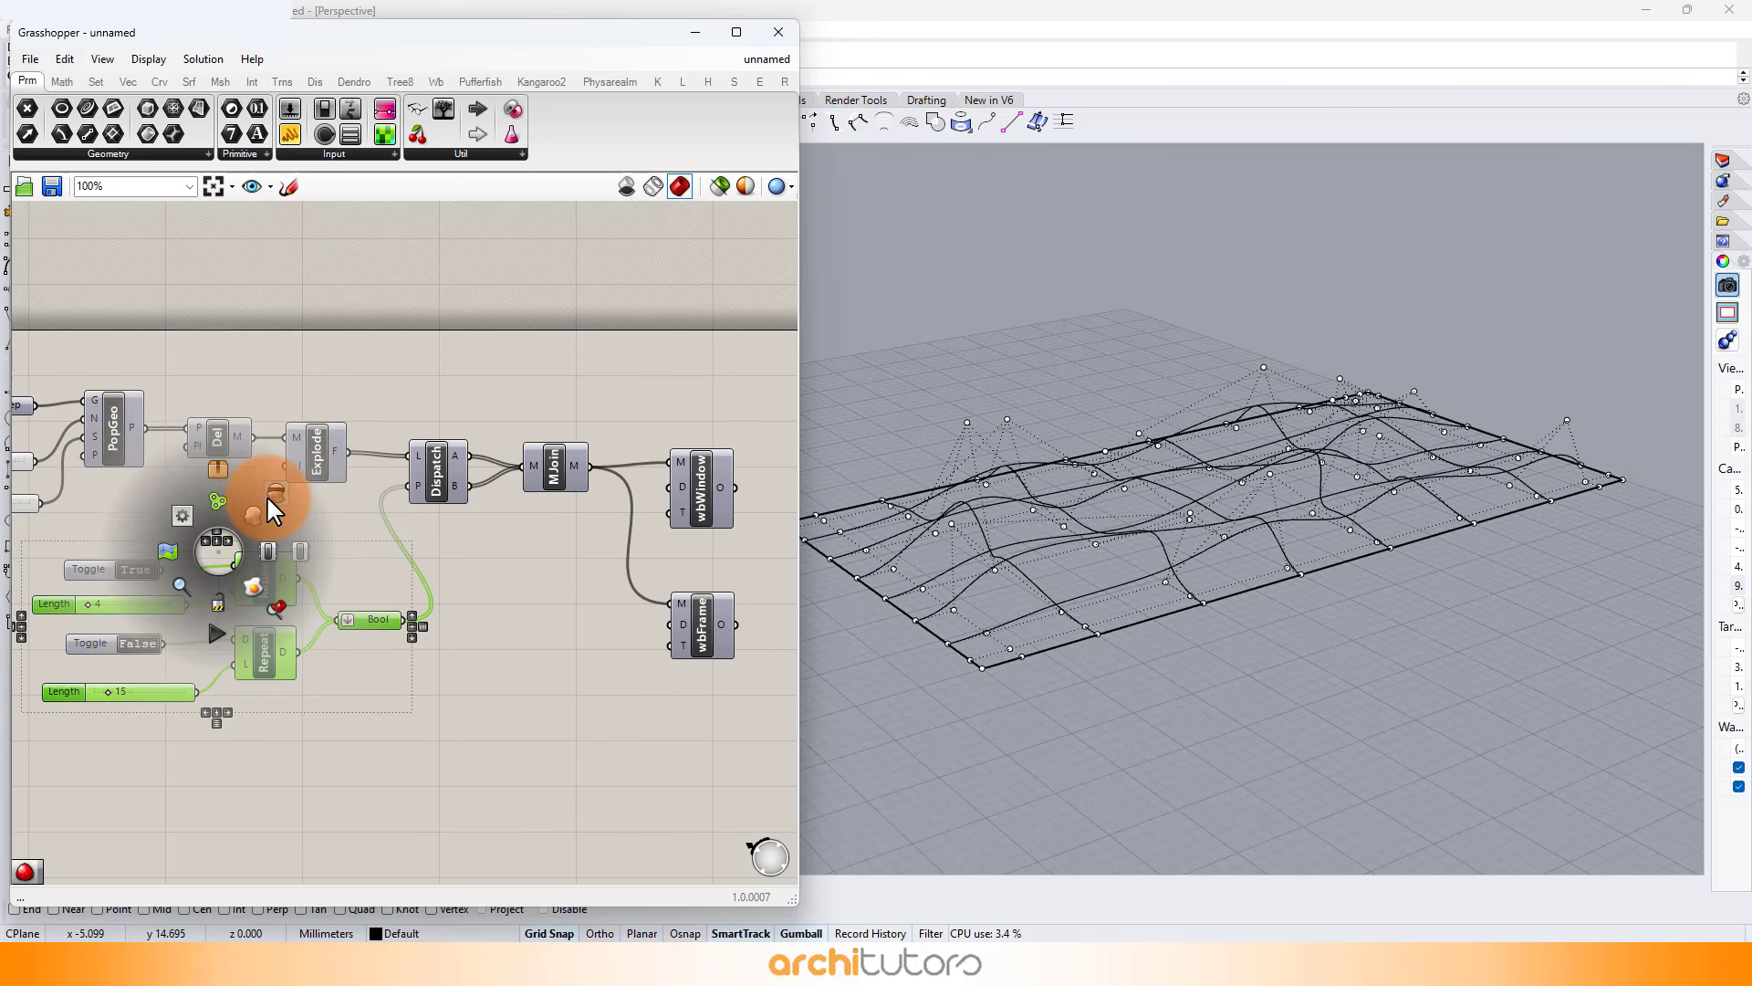
click(271, 496)
click(543, 548)
Add a Weaverbird's Mesh Thicken component beside wbWindow.
right_drag(696, 548, 441, 562)
scroll(544, 559, up, 2)
double_click(600, 468)
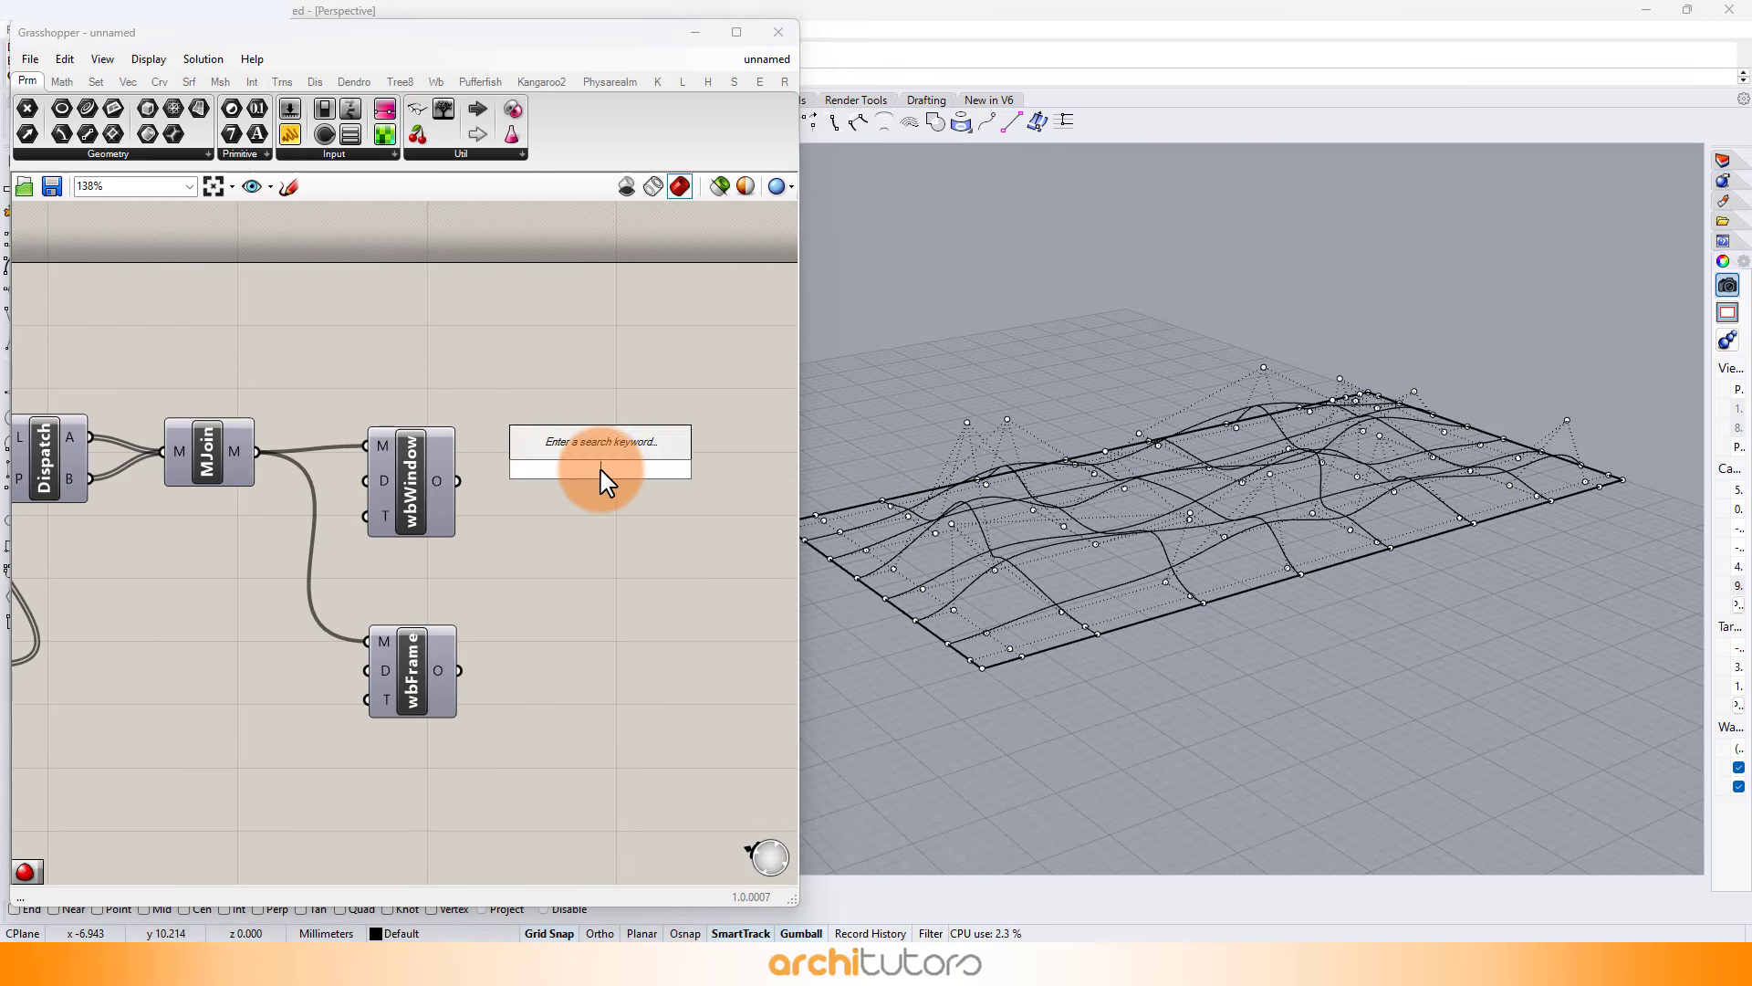
text(WB TH)
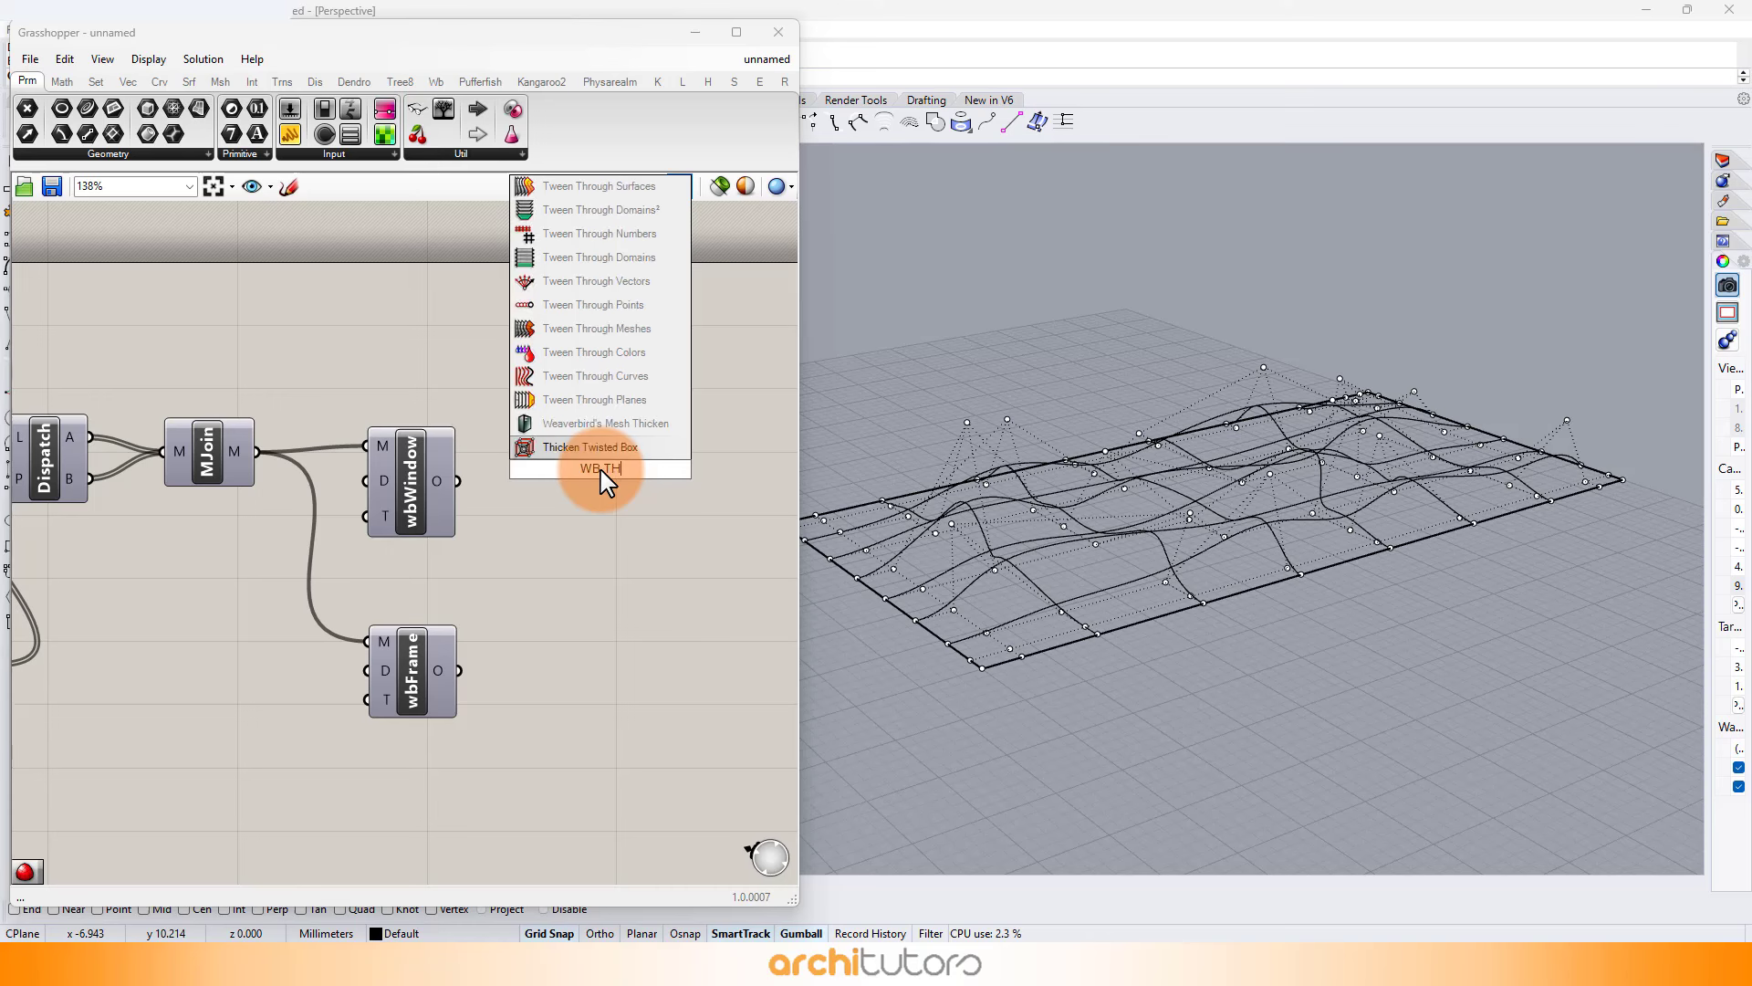
click(573, 429)
drag(605, 469, 645, 492)
Connect wbWindow's output to wbThicken's mesh input and a new 0.30 number slider to its distance input, and check the thickened panels.
double_click(470, 582)
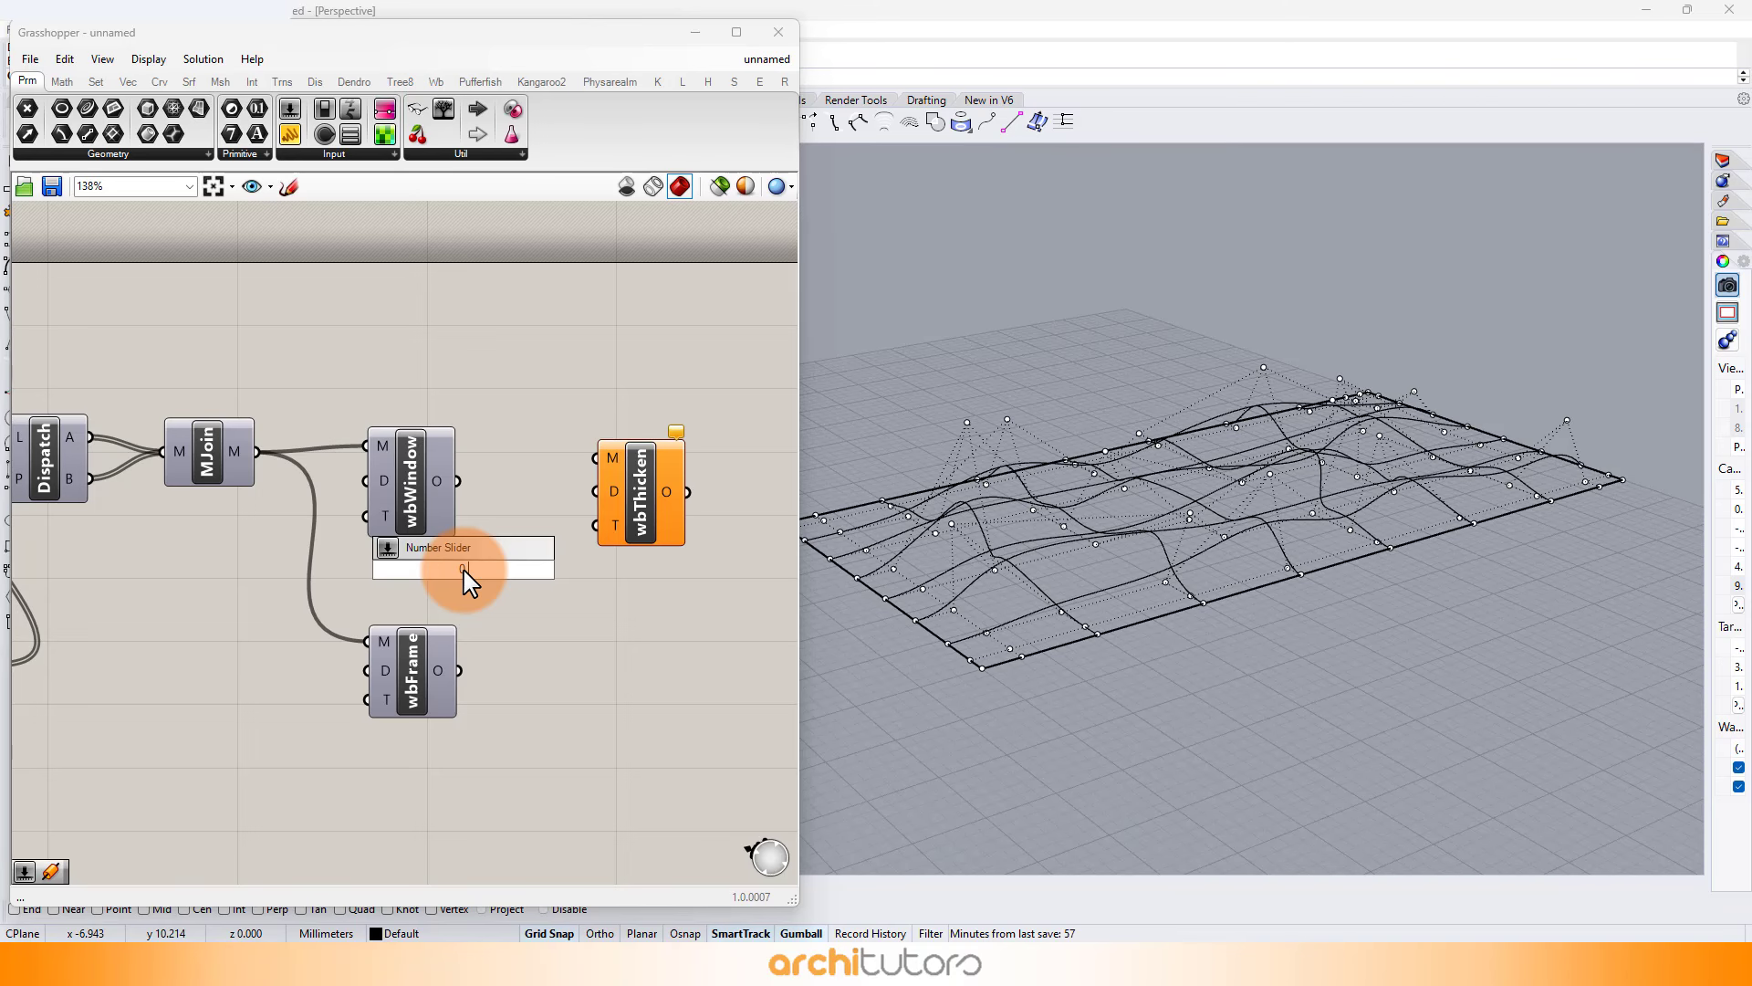
text(0.30)
key(Return)
scroll(547, 580, up, 2)
click(492, 573)
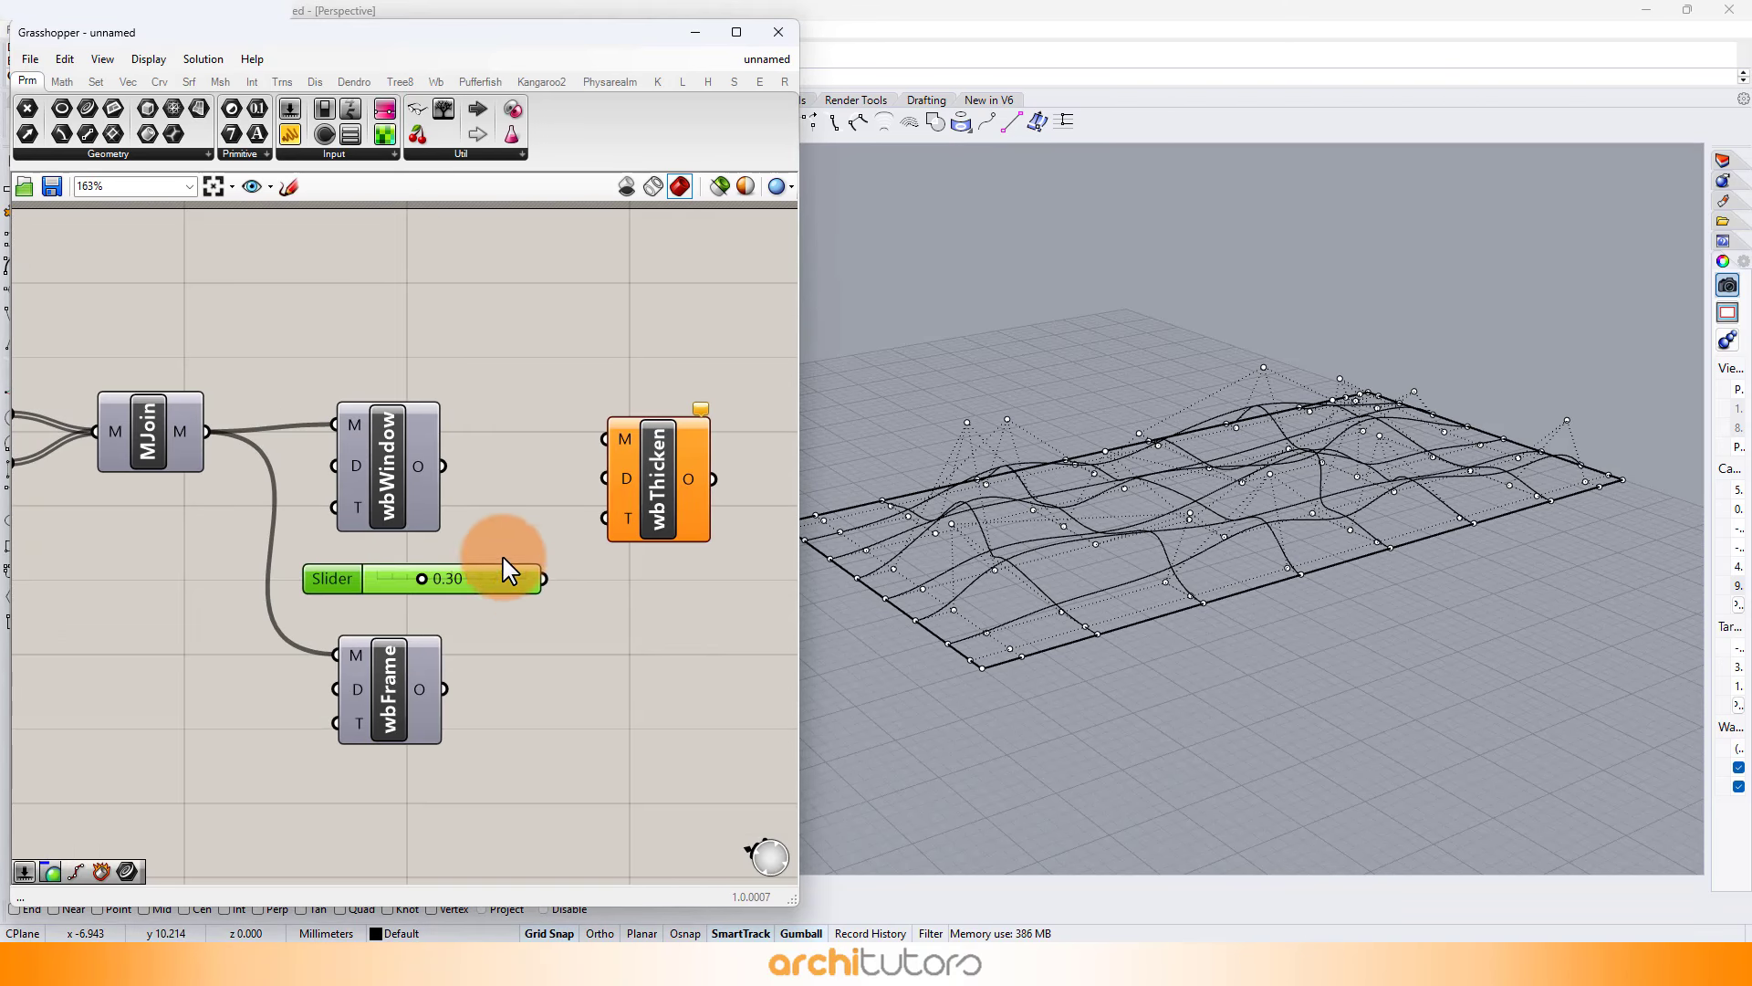
drag(600, 446, 604, 478)
click(548, 563)
scroll(1212, 617, up, 5)
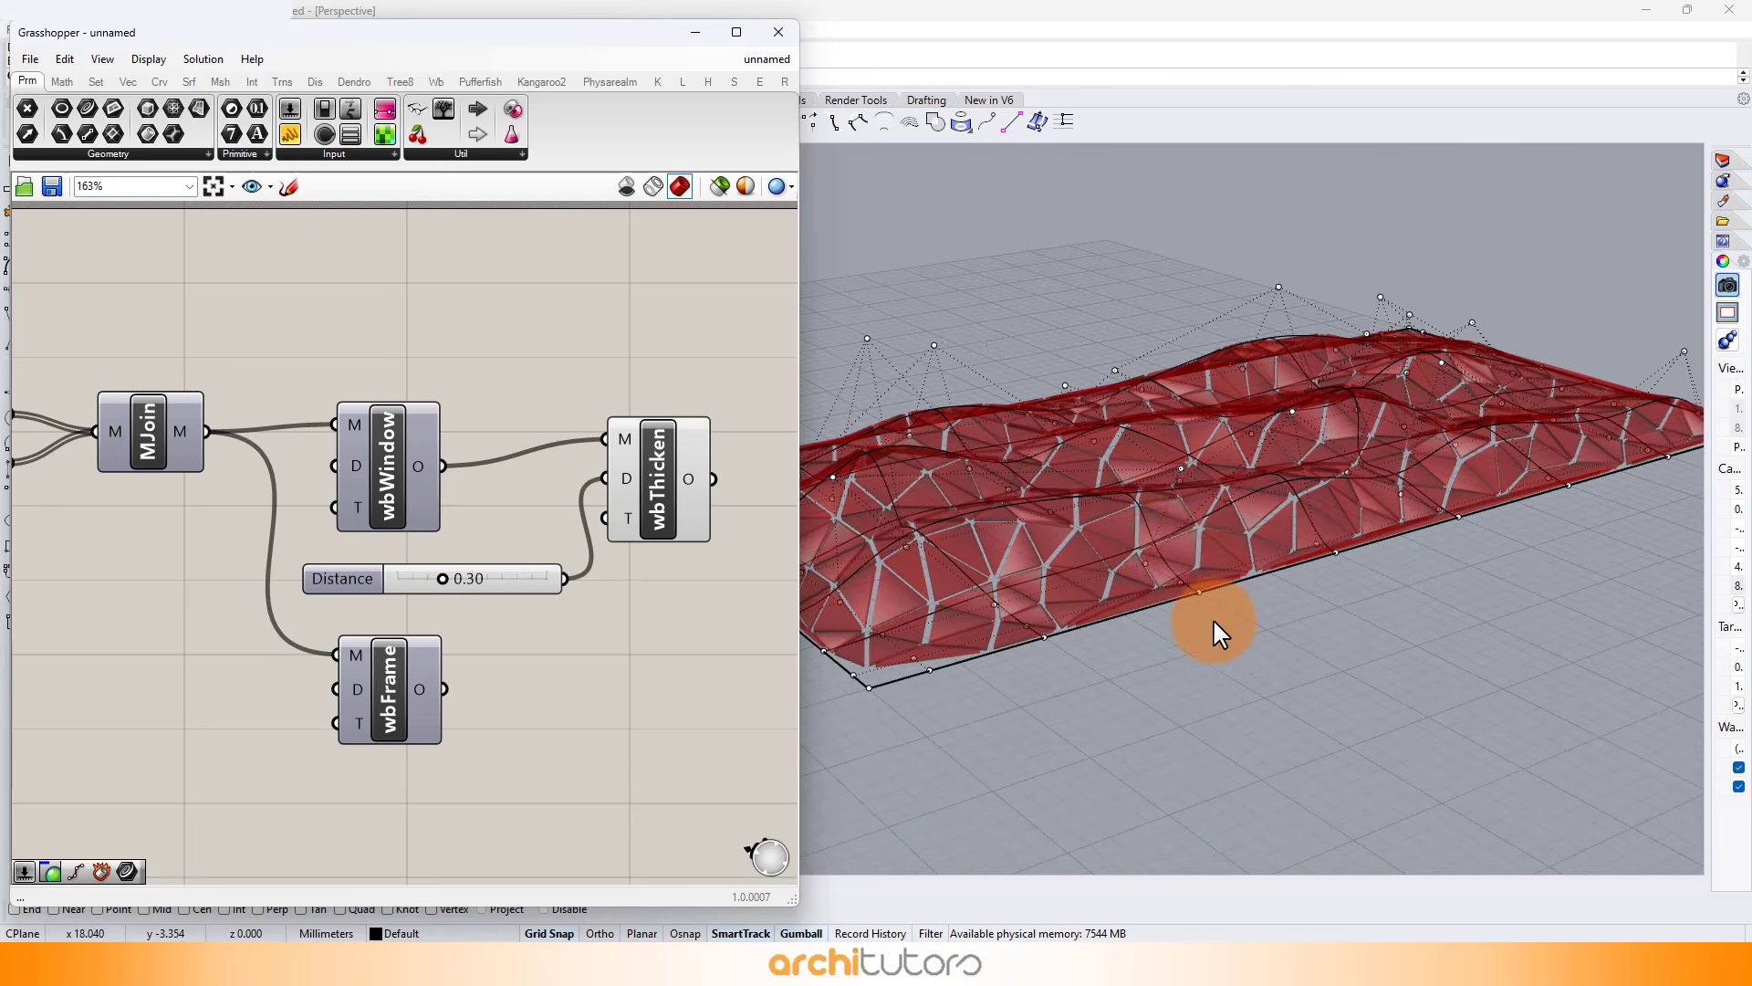
scroll(1158, 544, up, 2)
right_drag(1159, 544, 1314, 629)
scroll(1207, 550, down, 4)
scroll(1326, 554, down, 3)
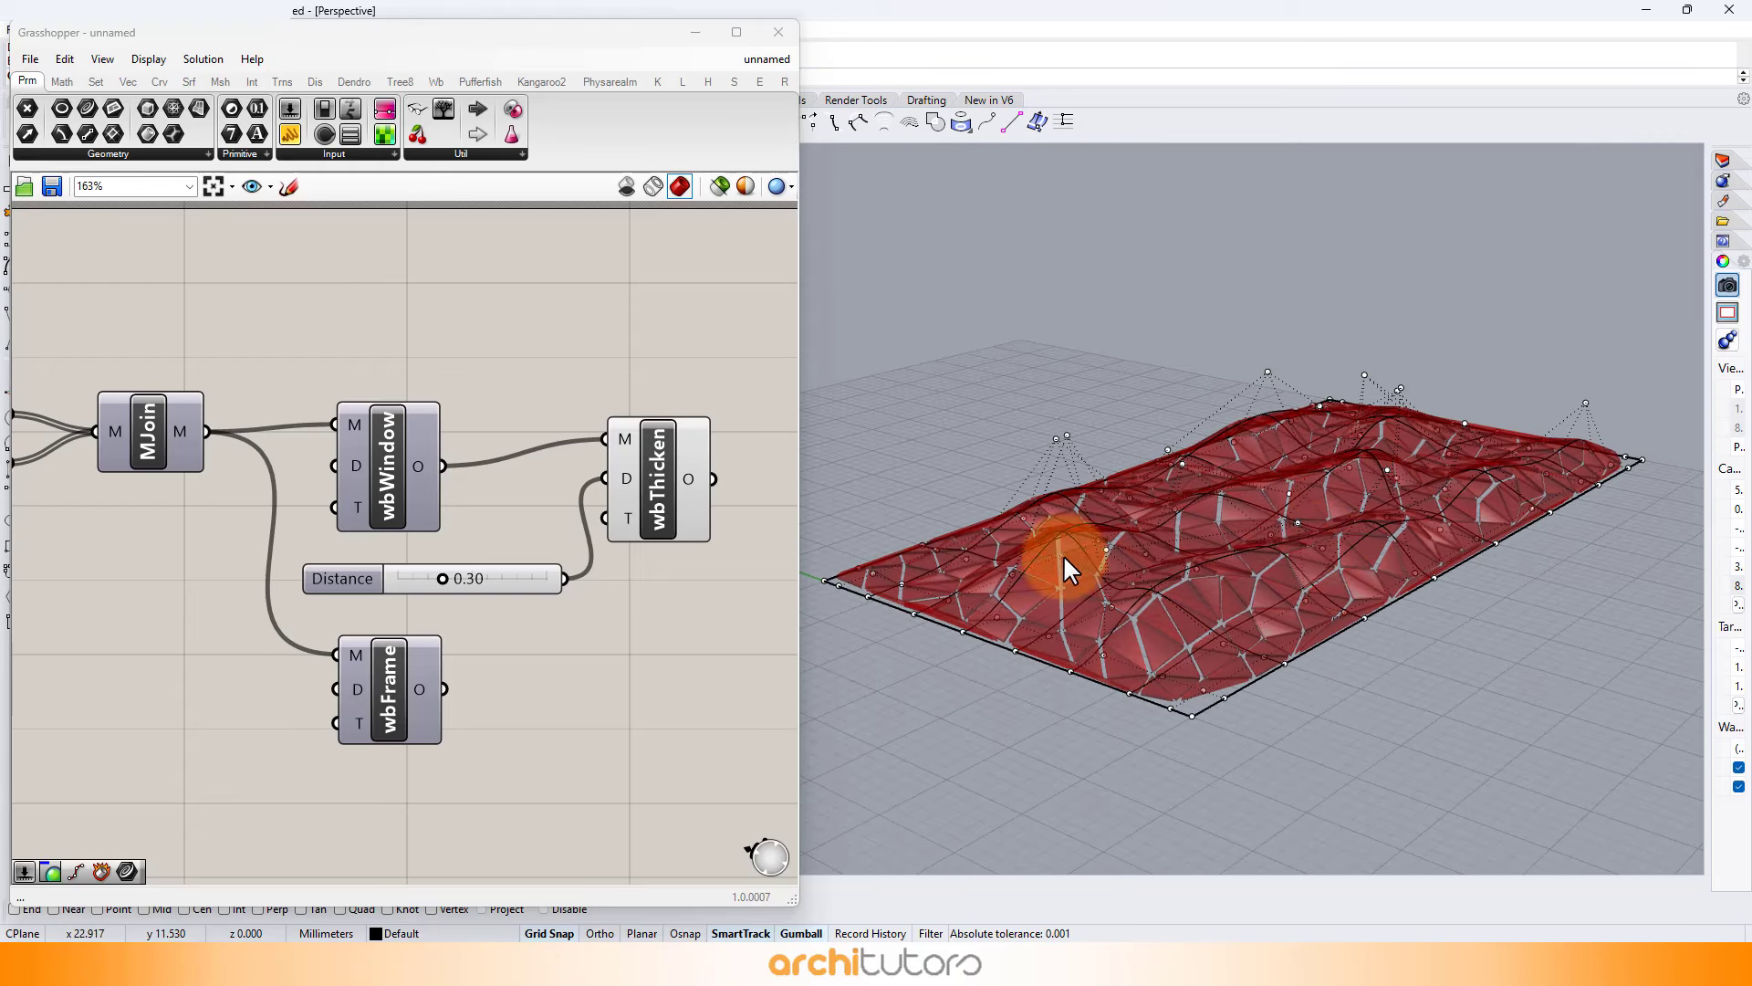
Copy wbThicken with its distance slider below the originals and connect wbFrame's output to the copy's mesh input.
right_drag(618, 634, 481, 484)
drag(588, 493, 403, 334)
alt+drag(518, 368, 540, 629)
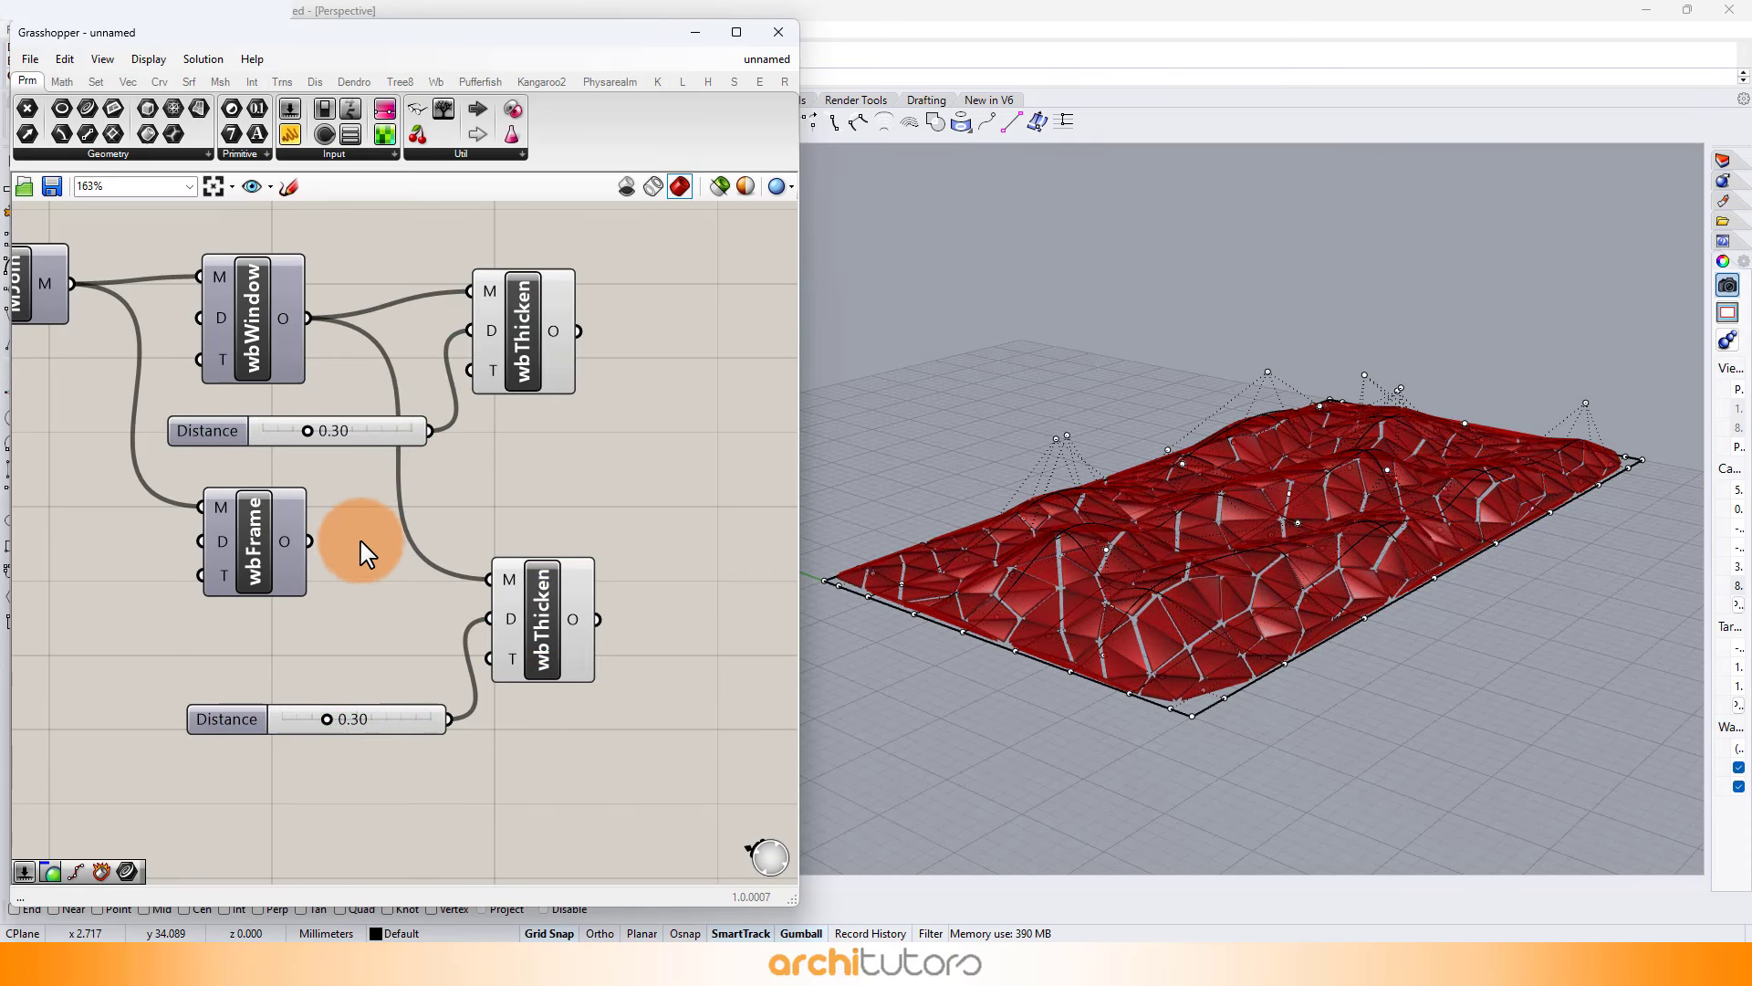
drag(506, 560, 498, 575)
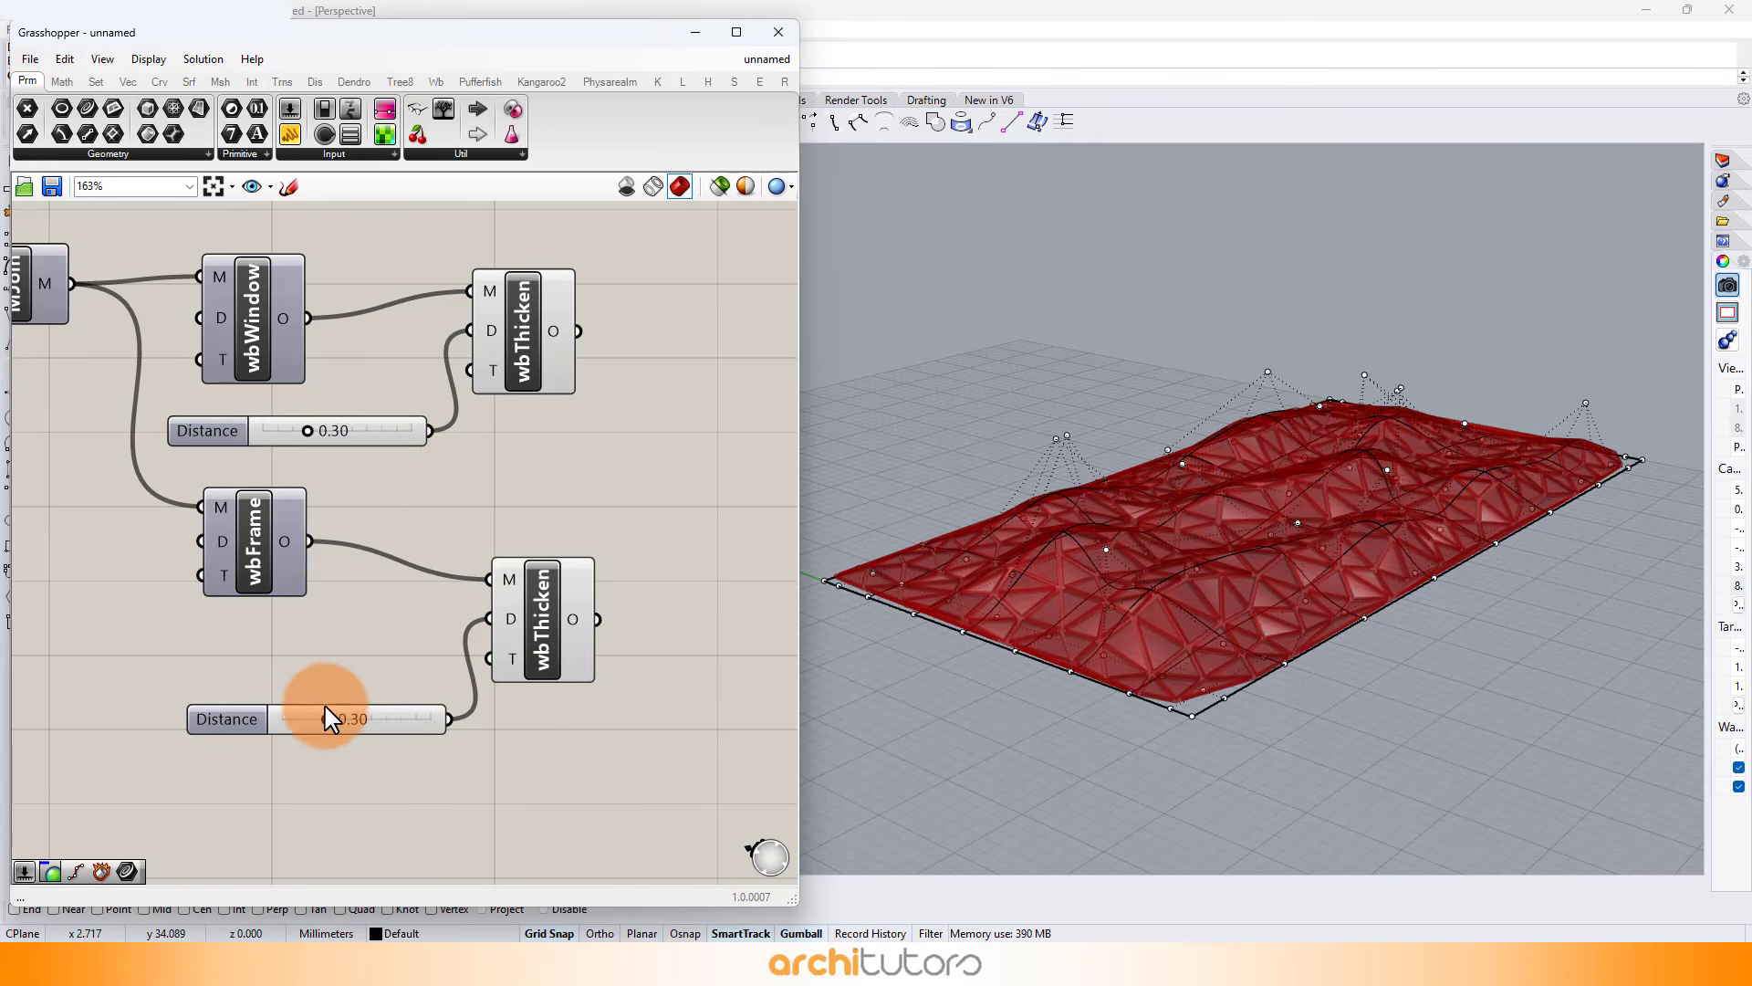
Turn off the preview of the wbThicken component connected to wbWindow.
scroll(326, 717, up, 3)
scroll(529, 390, down, 2)
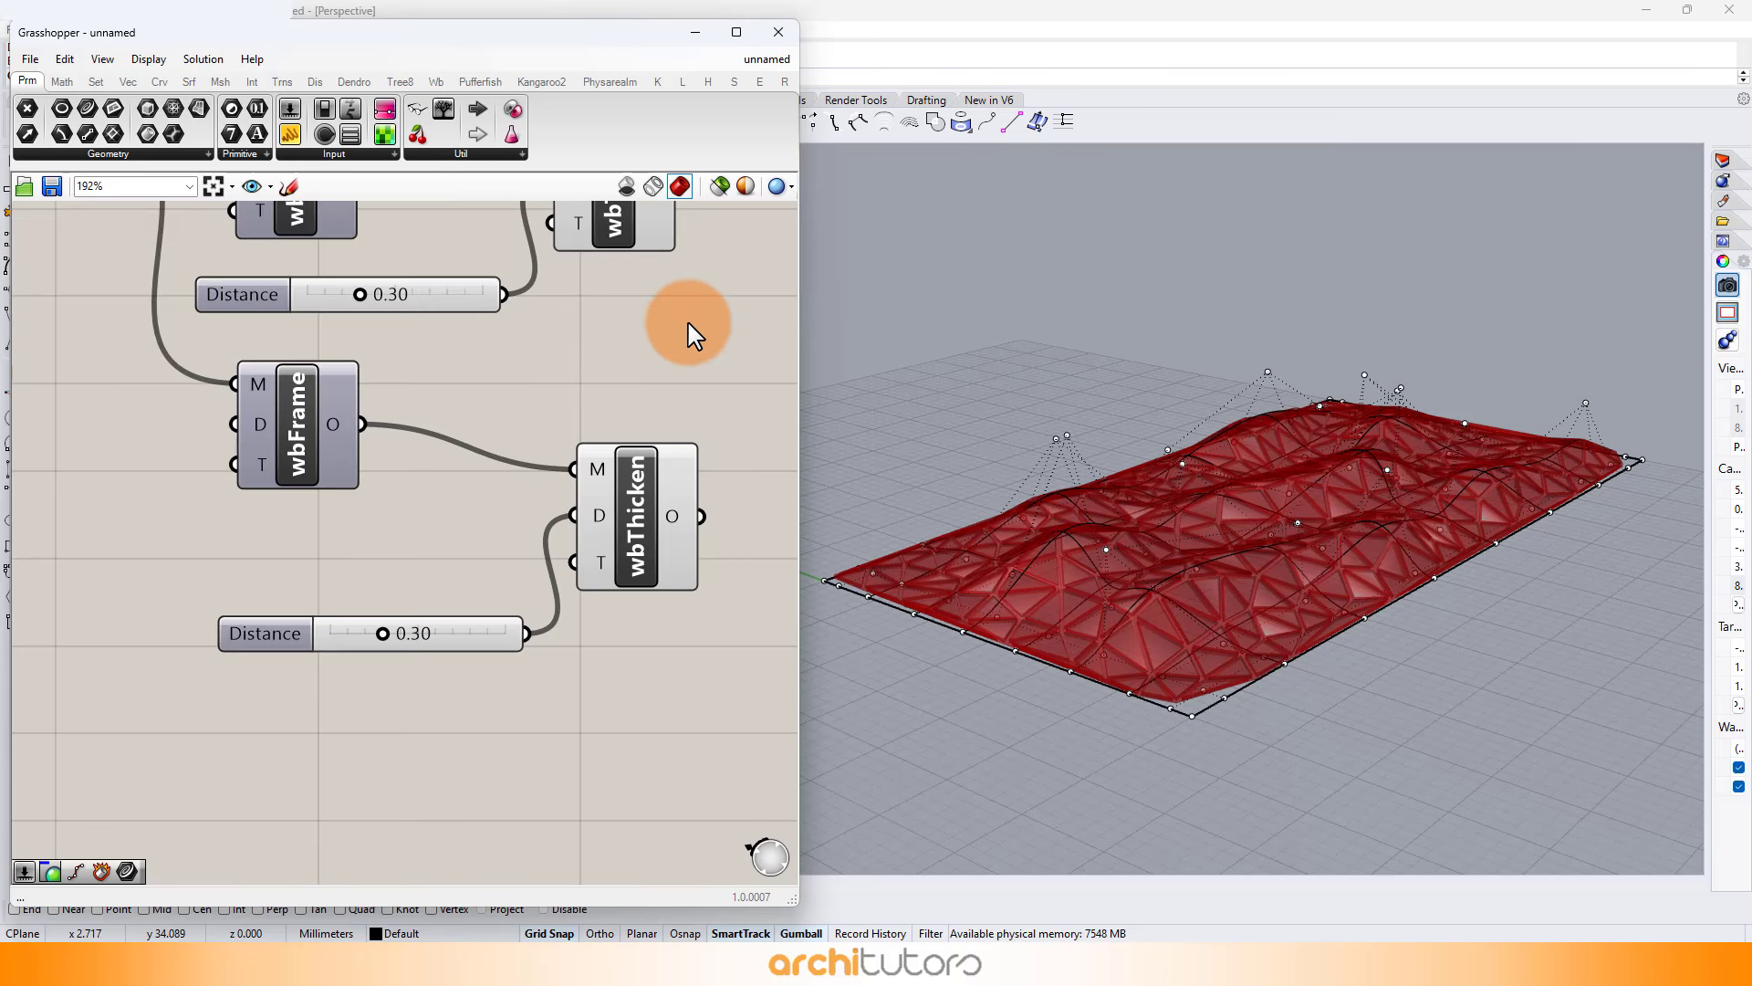
right_drag(691, 332, 626, 440)
drag(638, 423, 367, 259)
middle_click(536, 334)
click(593, 290)
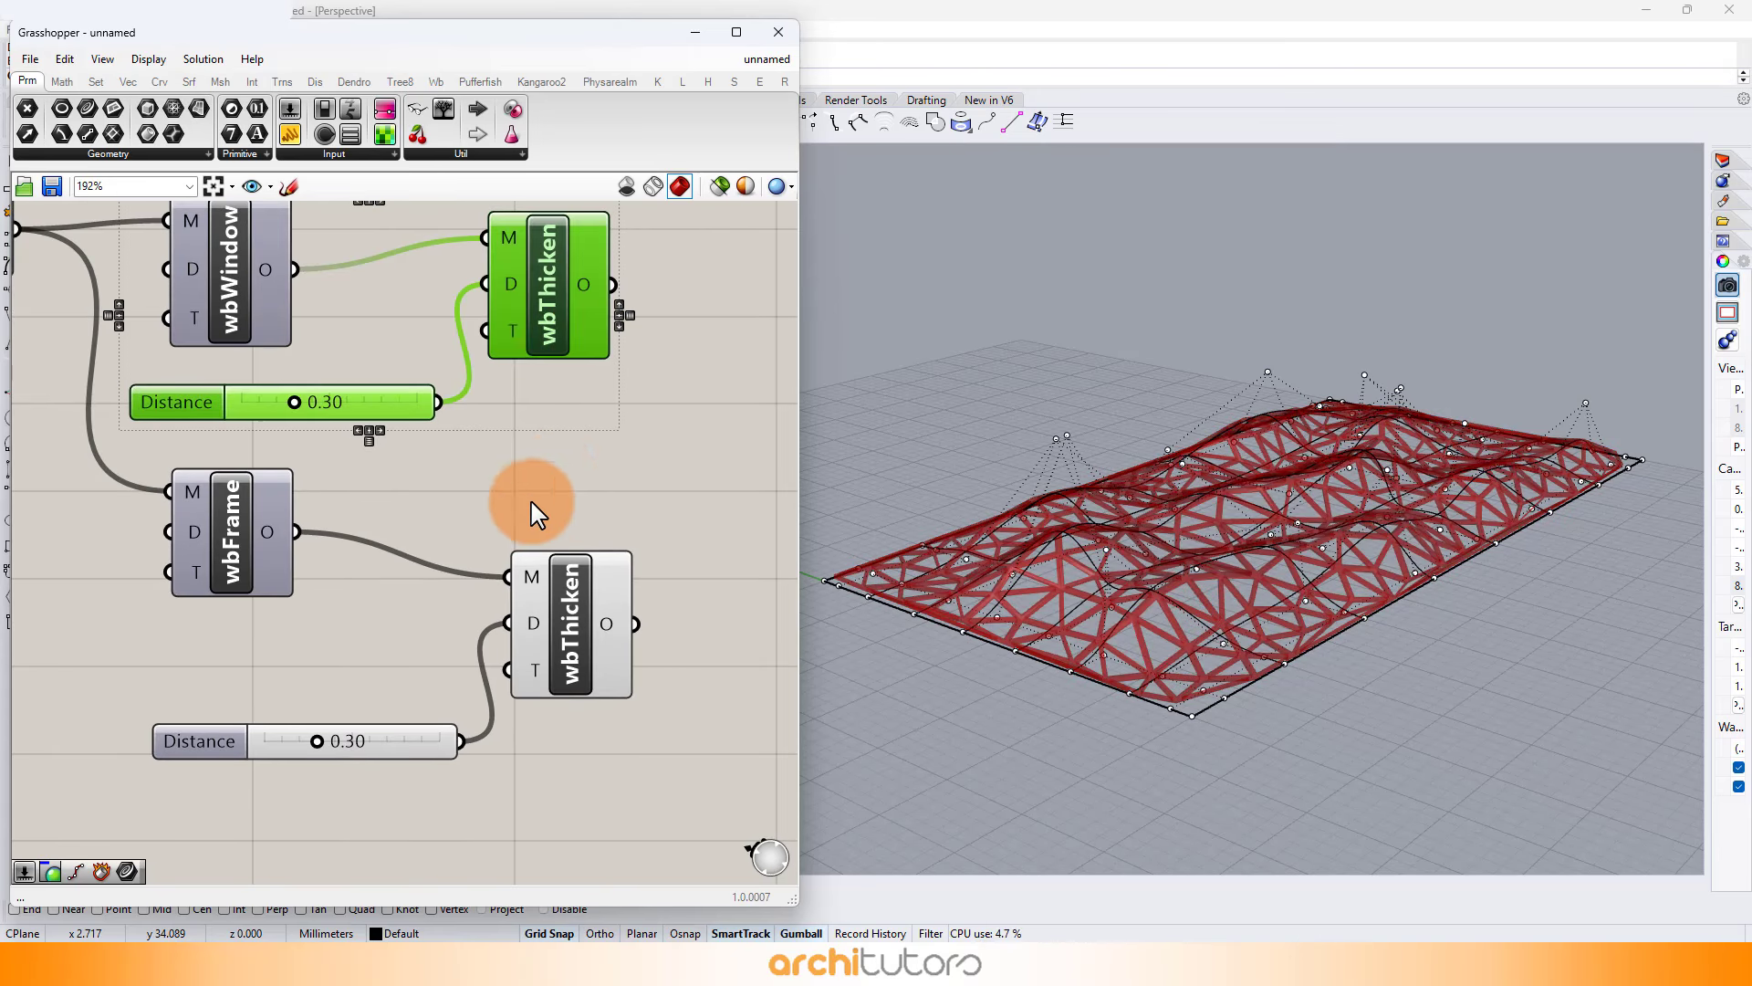
click(662, 536)
Set the distance slider of the frame's wbThicken to 0.29.
scroll(1318, 557, up, 6)
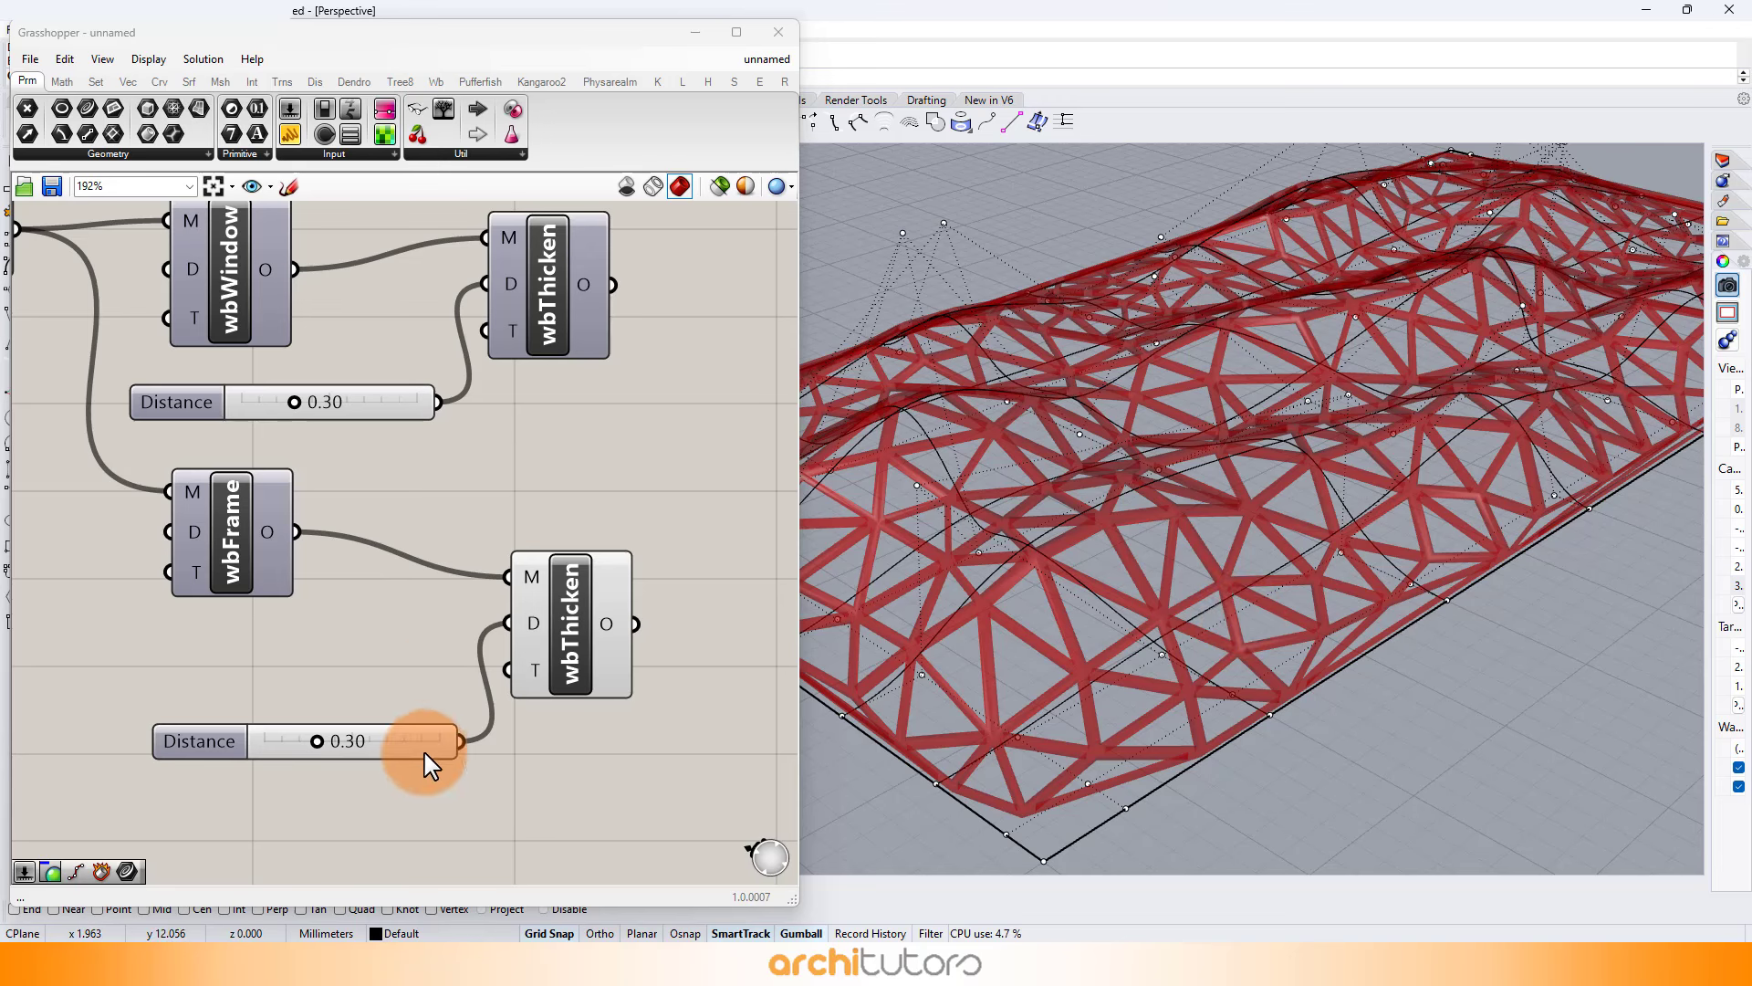
scroll(365, 672, up, 5)
mouse_move(365, 672)
mouse_down()
mouse_move(248, 665)
mouse_move(375, 671)
mouse_up()
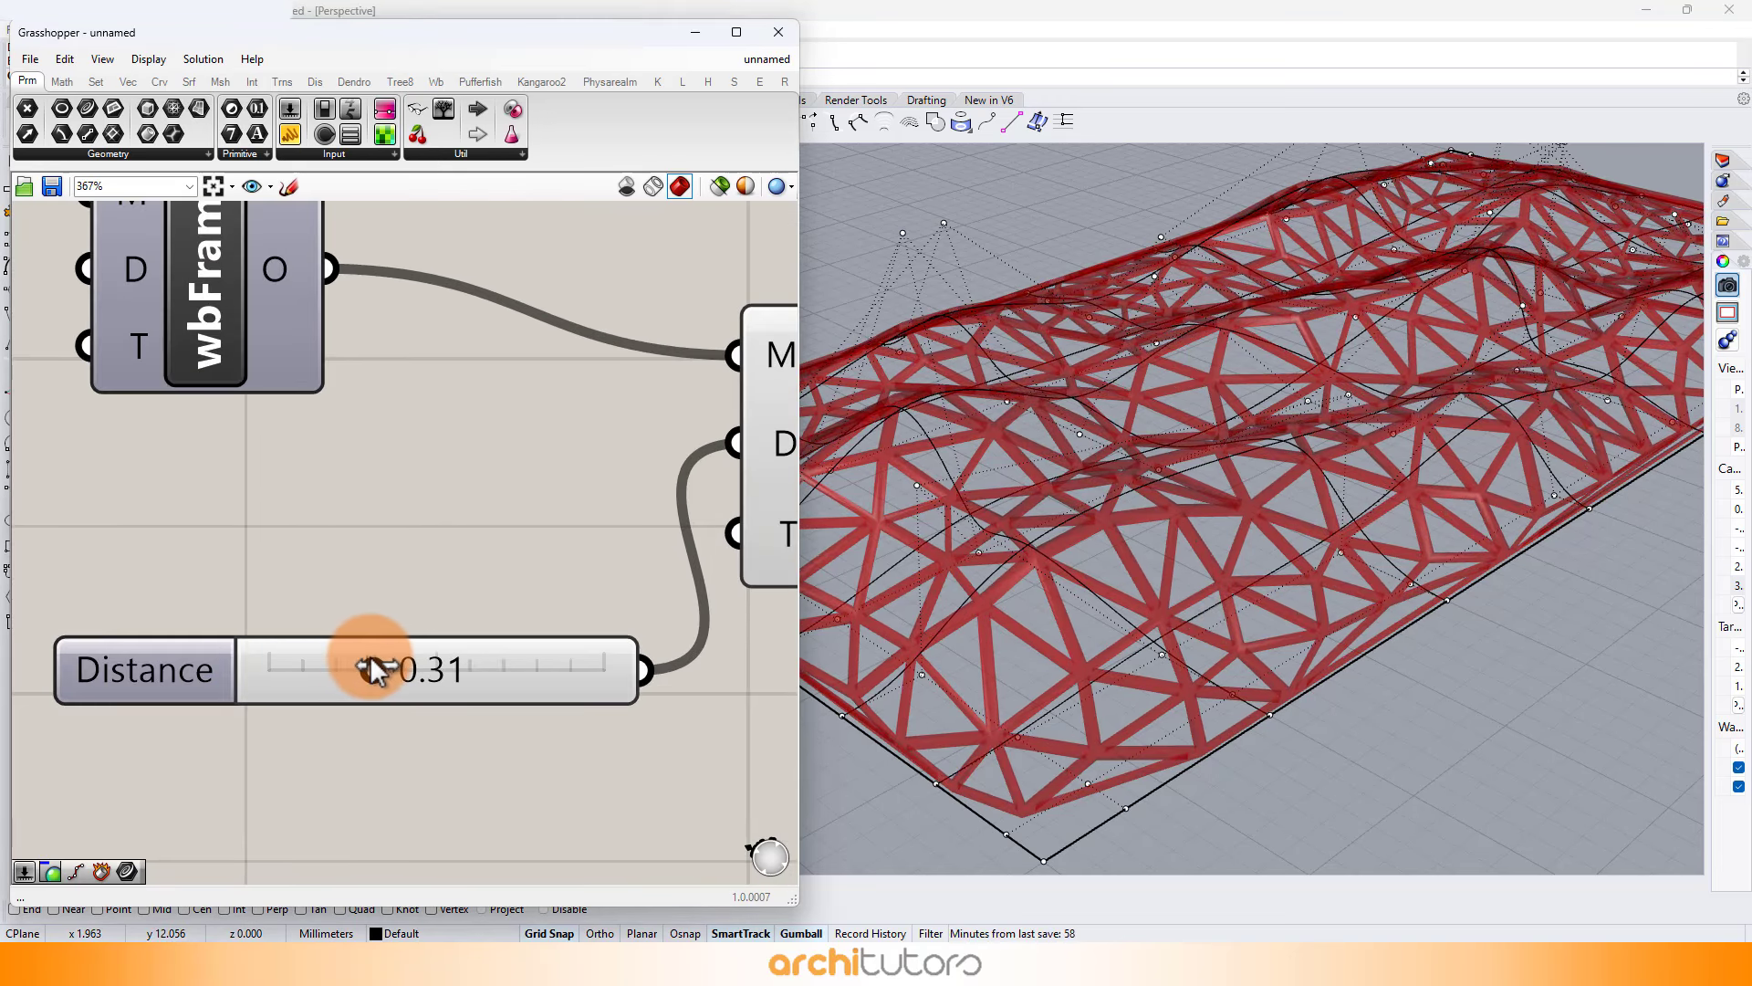
Add a Weaverbird's Catmull-Clark Subdivision component beside the wbThicken fed by wbWindow.
scroll(383, 570, down, 6)
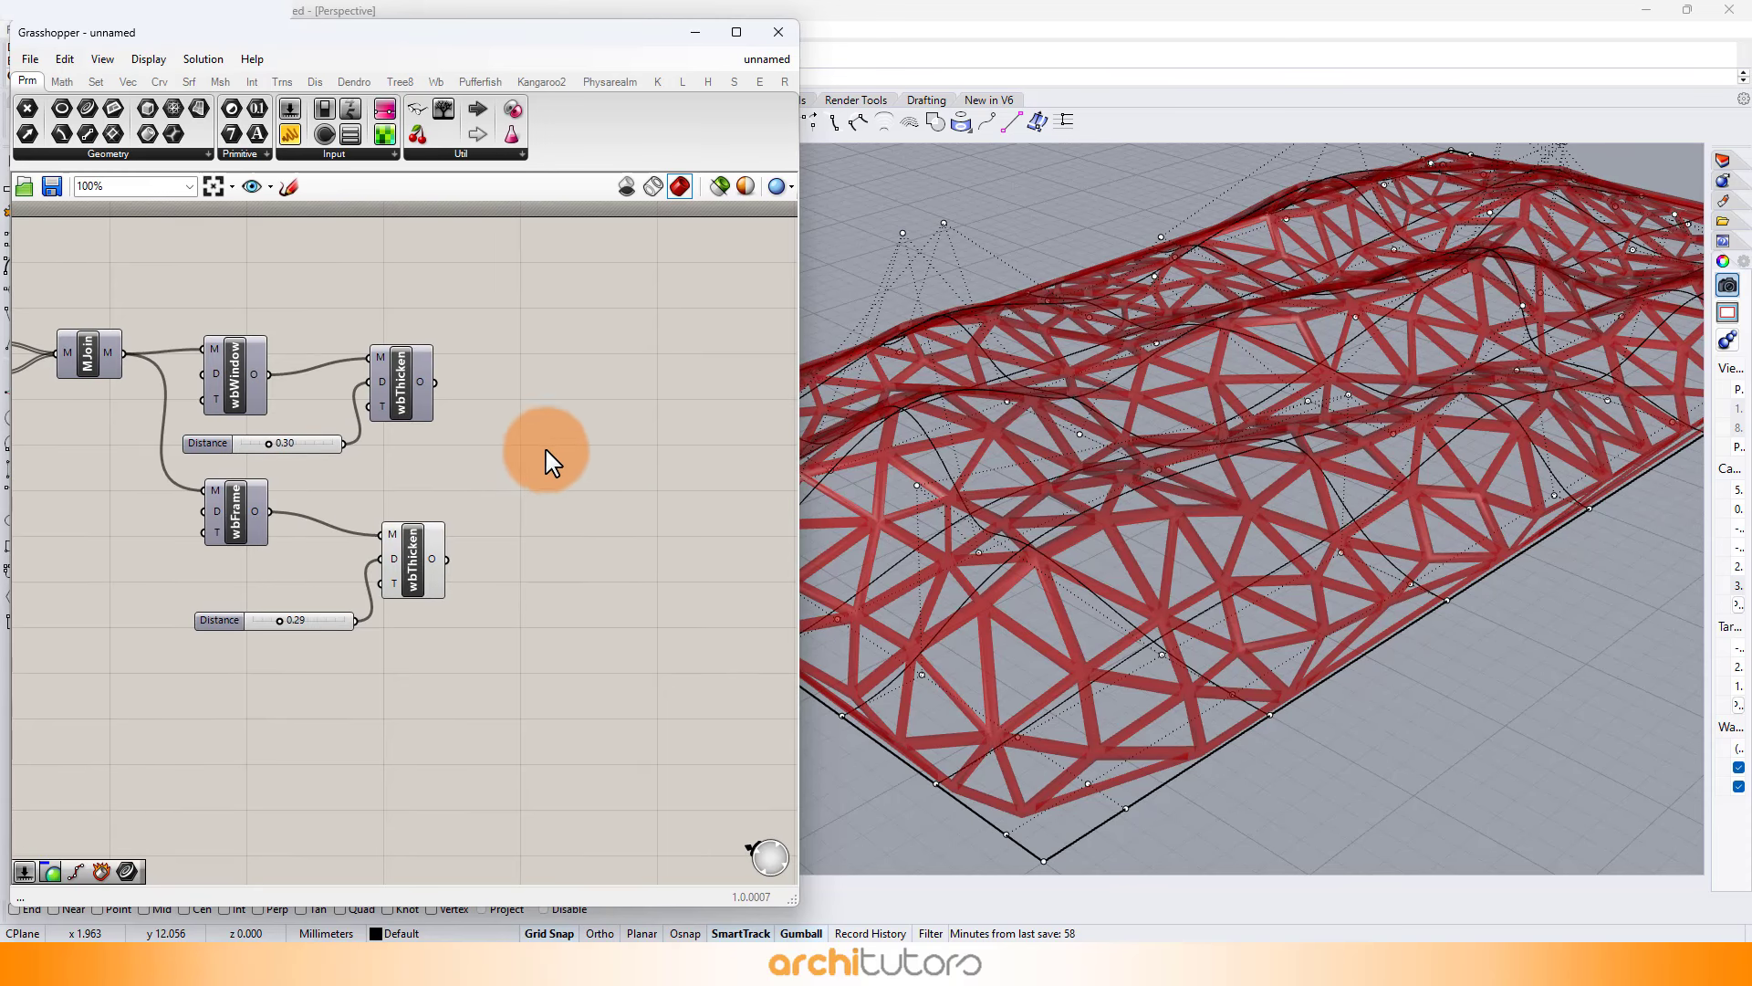
scroll(548, 457, up, 2)
double_click(548, 376)
text(Wbc)
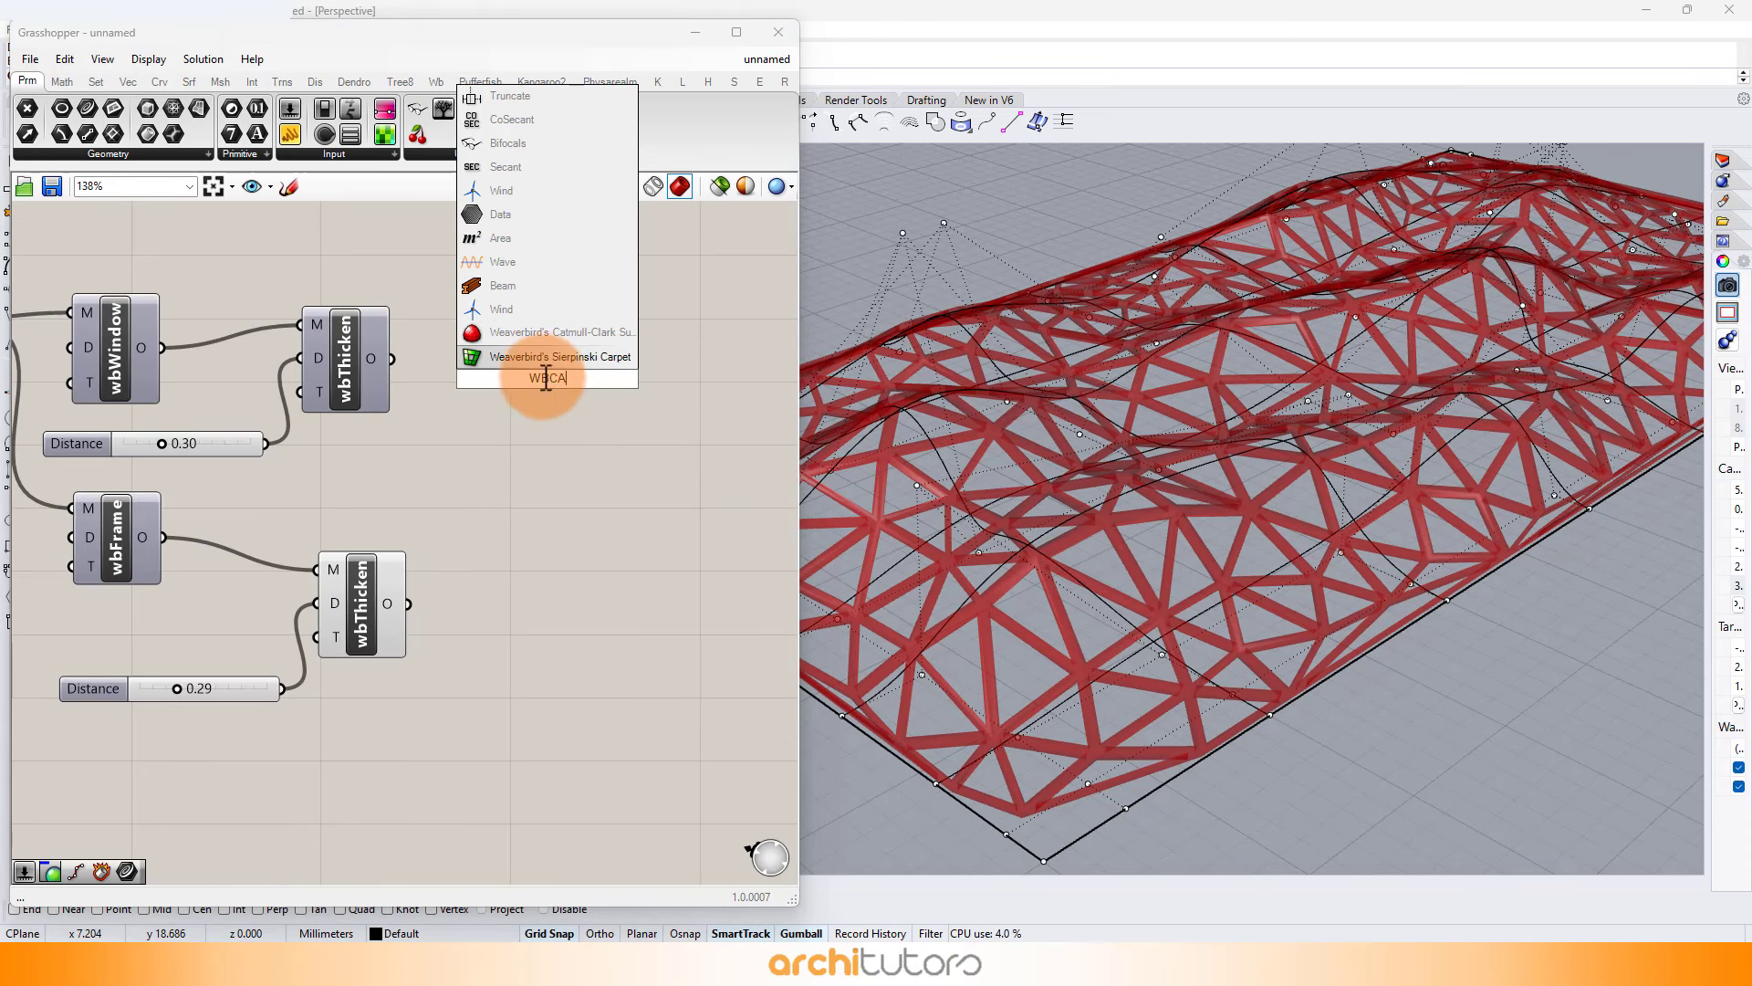
click(507, 335)
scroll(470, 365, up, 1)
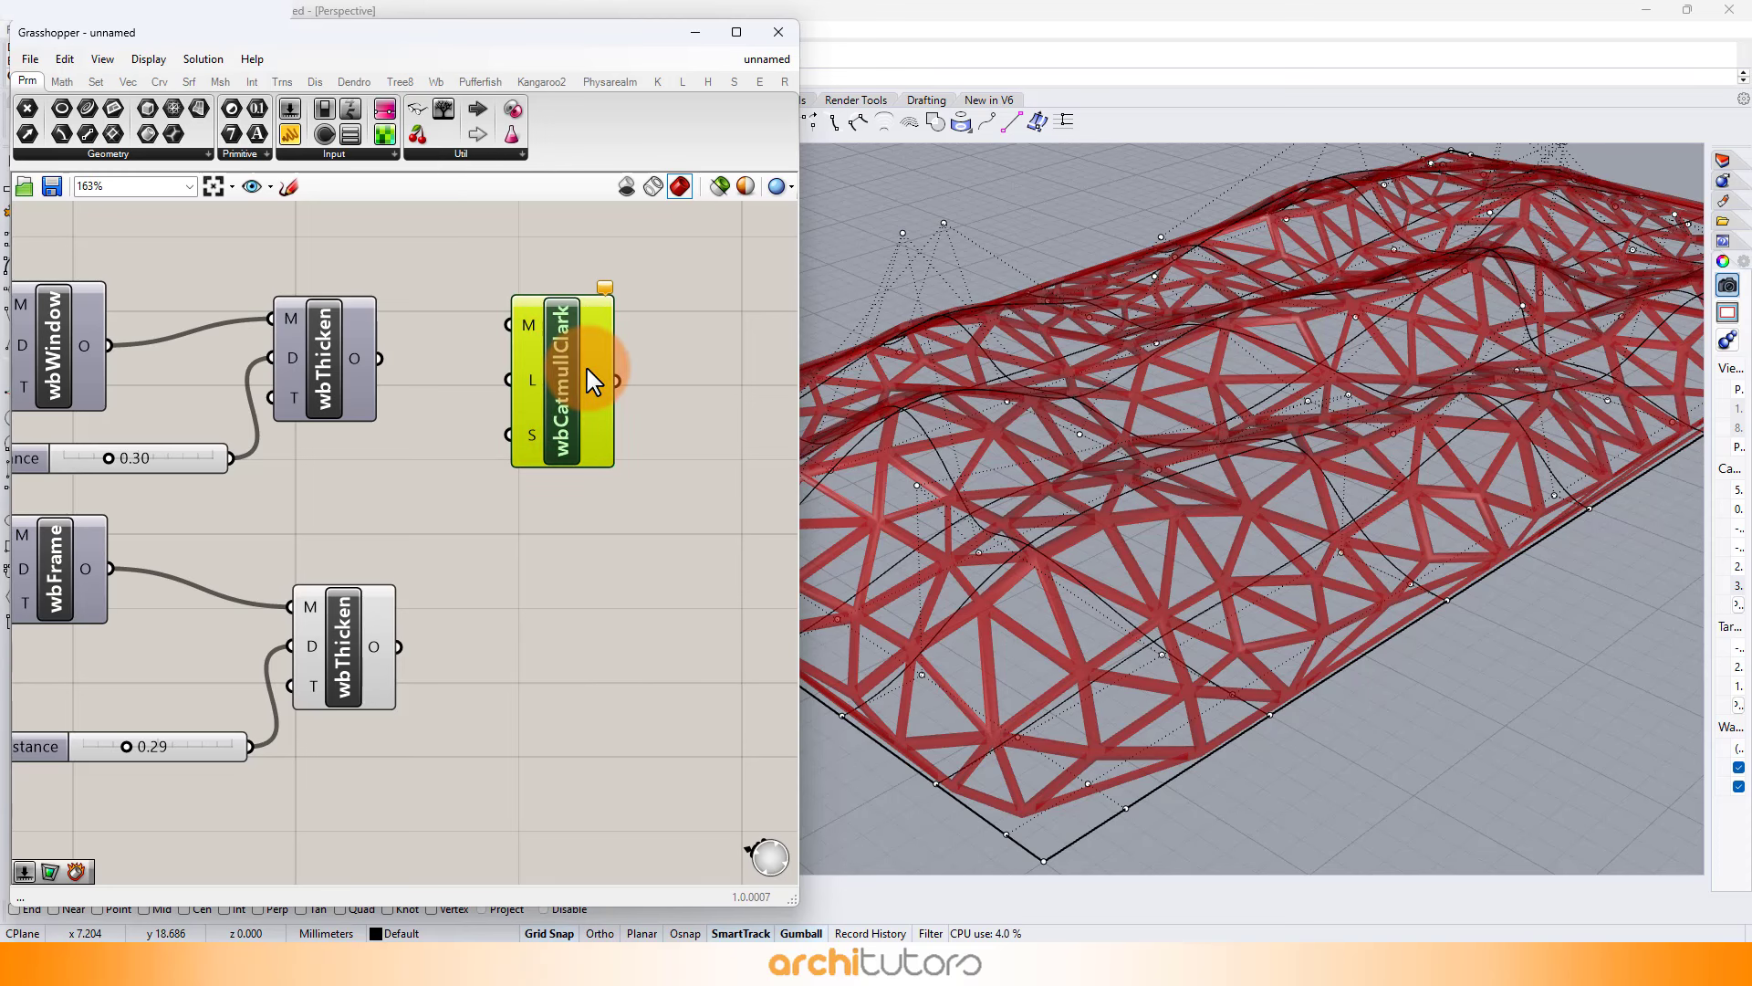
Copy wbCatmullClark below the original and connect each wbThicken output to the mesh input of its neighbouring wbCatmullClark.
alt+drag(593, 382, 594, 706)
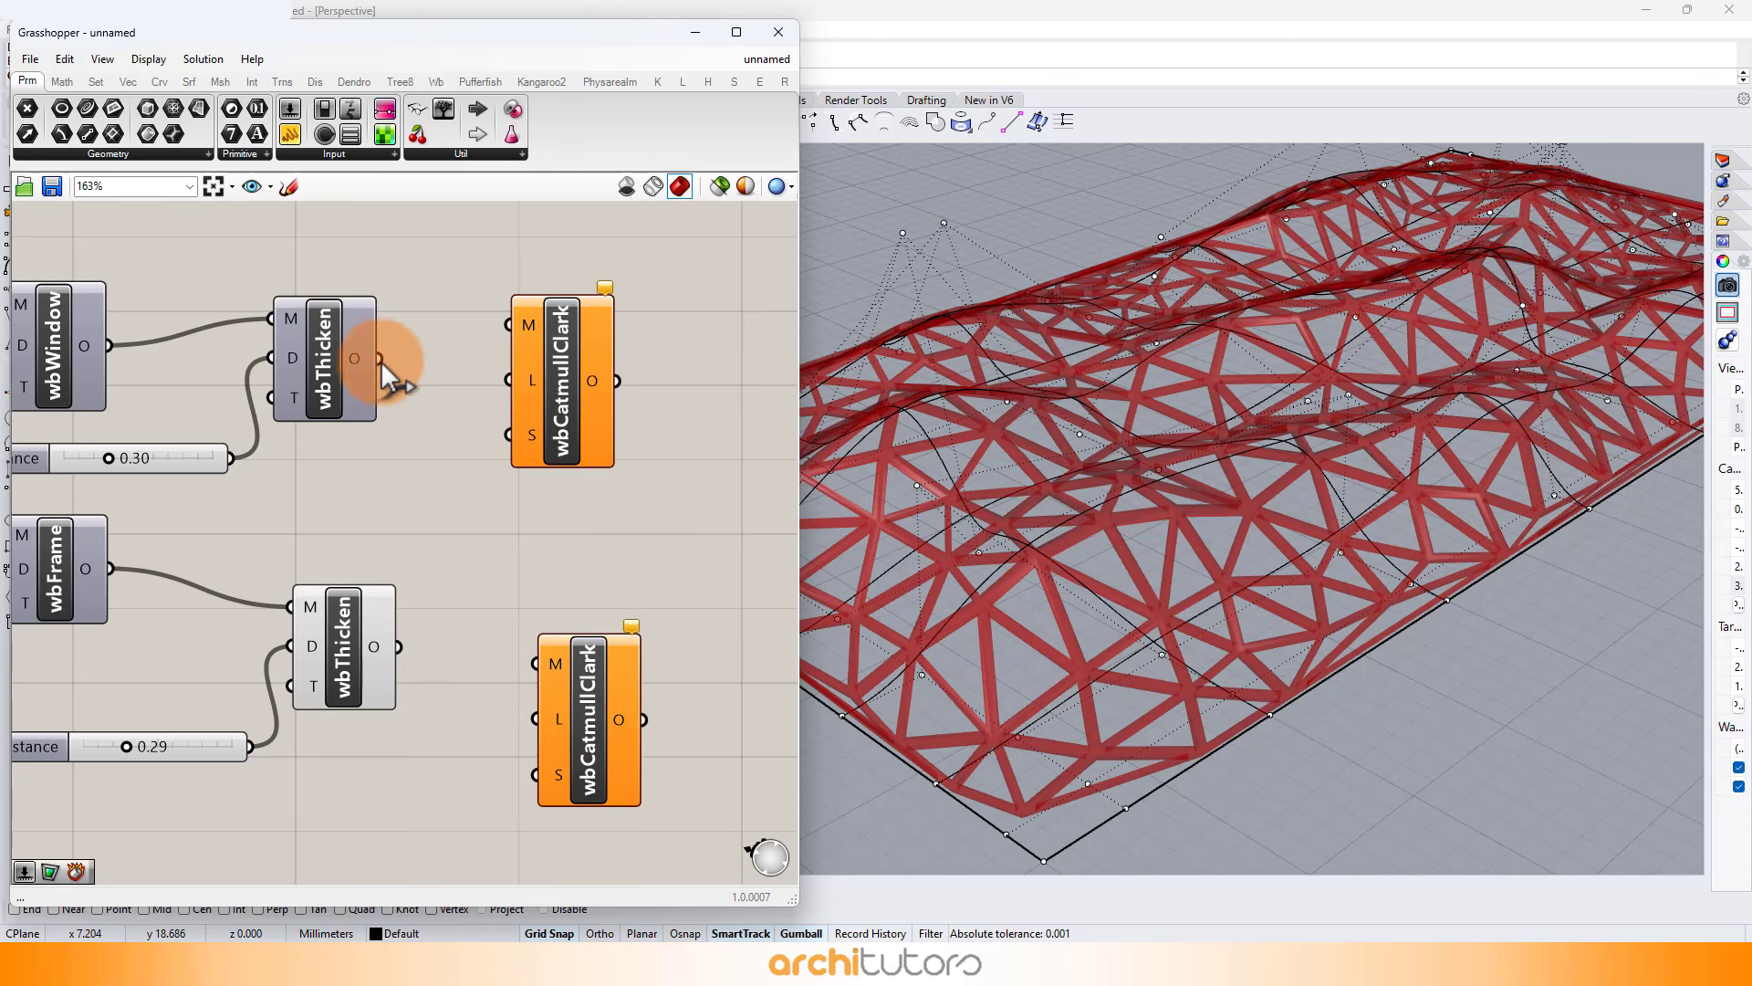
drag(381, 362, 508, 325)
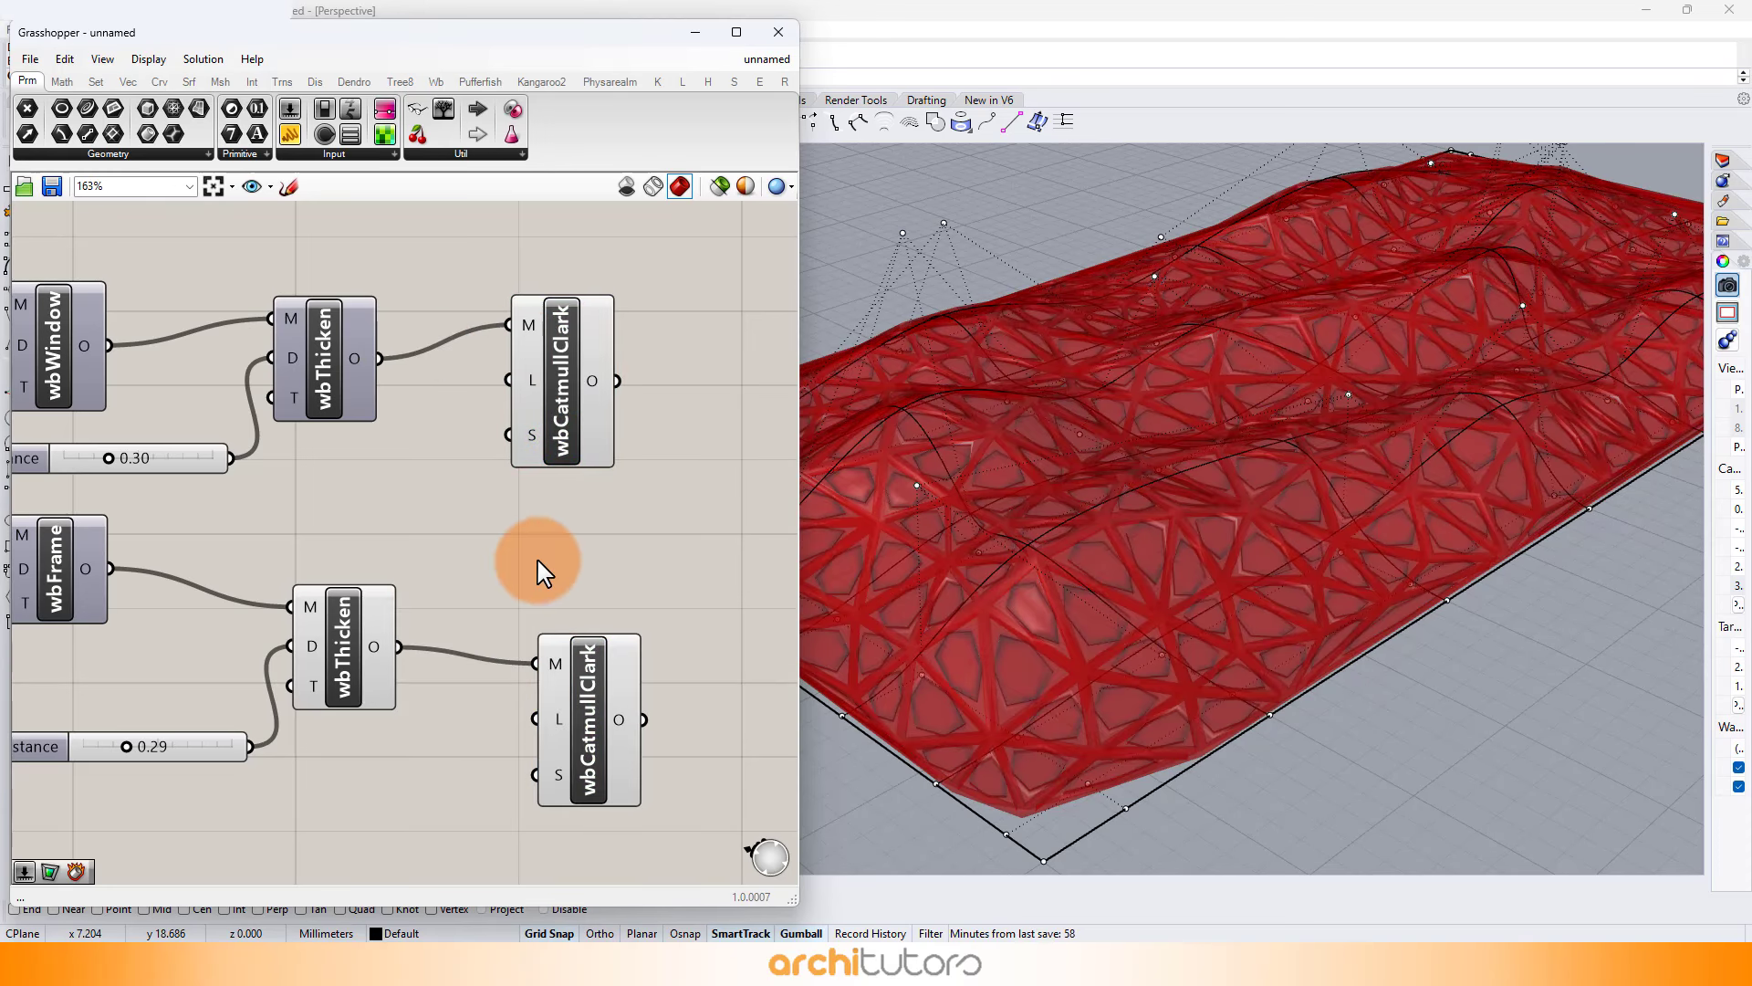
Turn off the preview of the wbCatmullClark fed by the window panels' wbThicken.
scroll(548, 566, down, 4)
click(533, 458)
middle_click(532, 458)
click(593, 406)
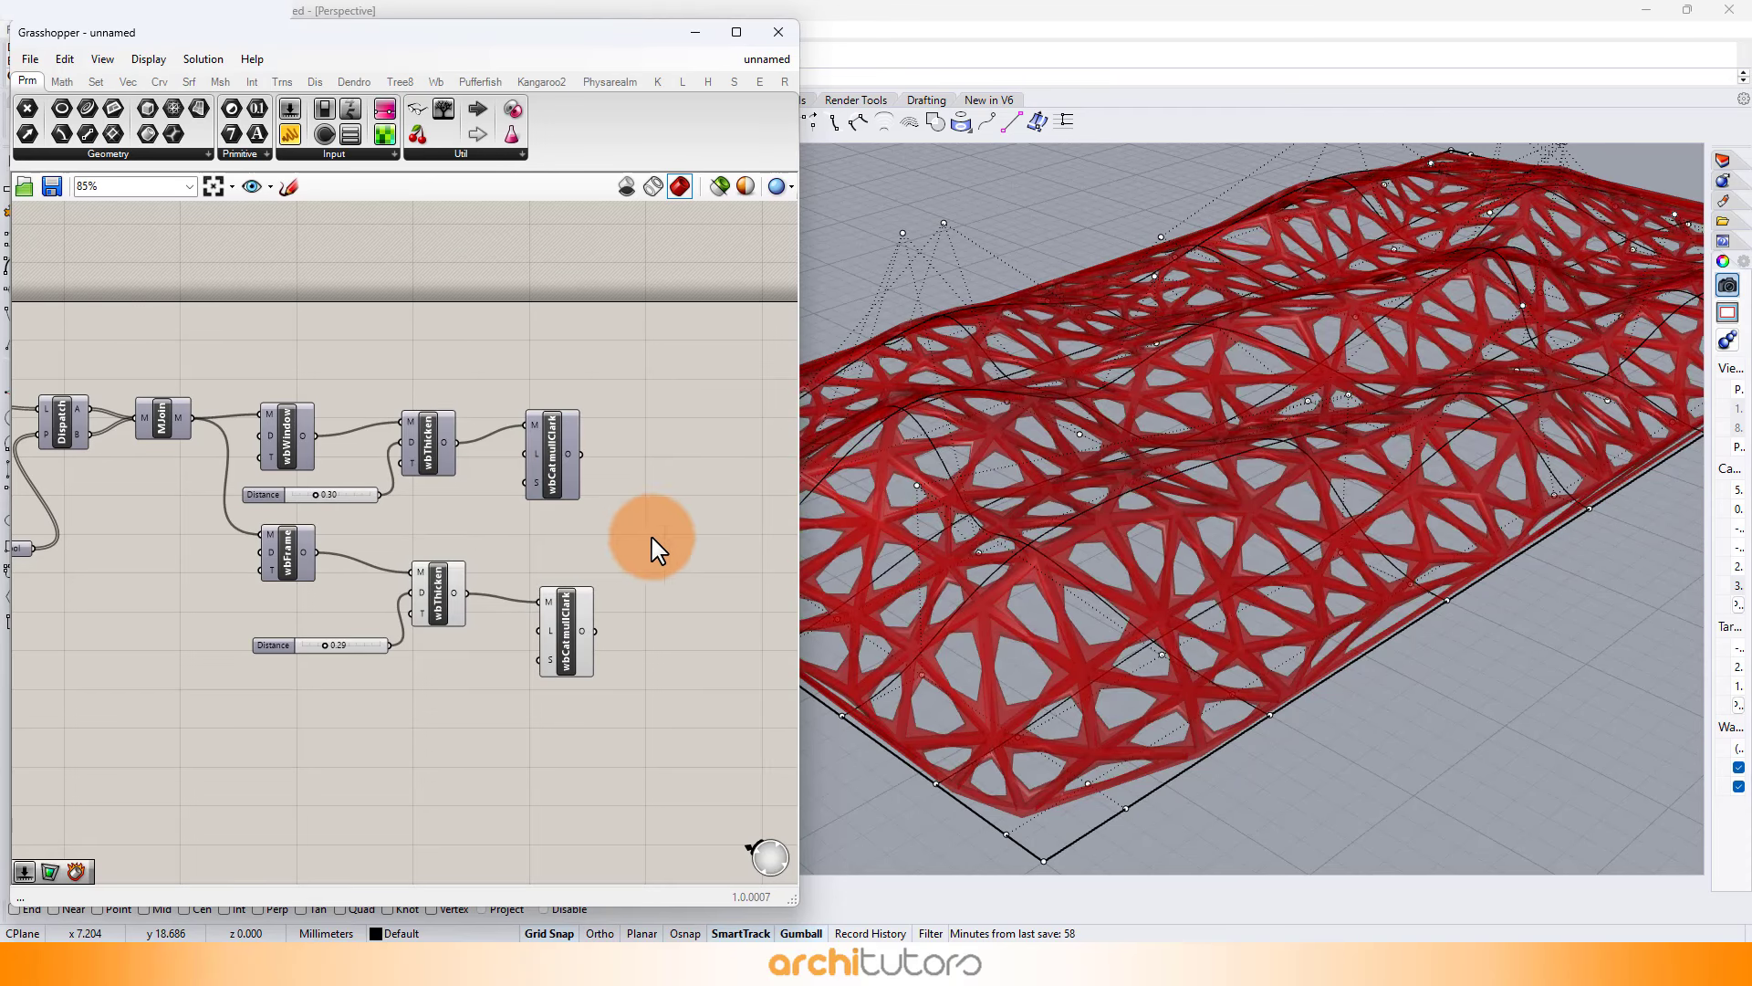
Add a number slider with value 3 and connect it to the level input of the frame's wbCatmullClark.
scroll(1113, 644, up, 3)
scroll(438, 602, up, 5)
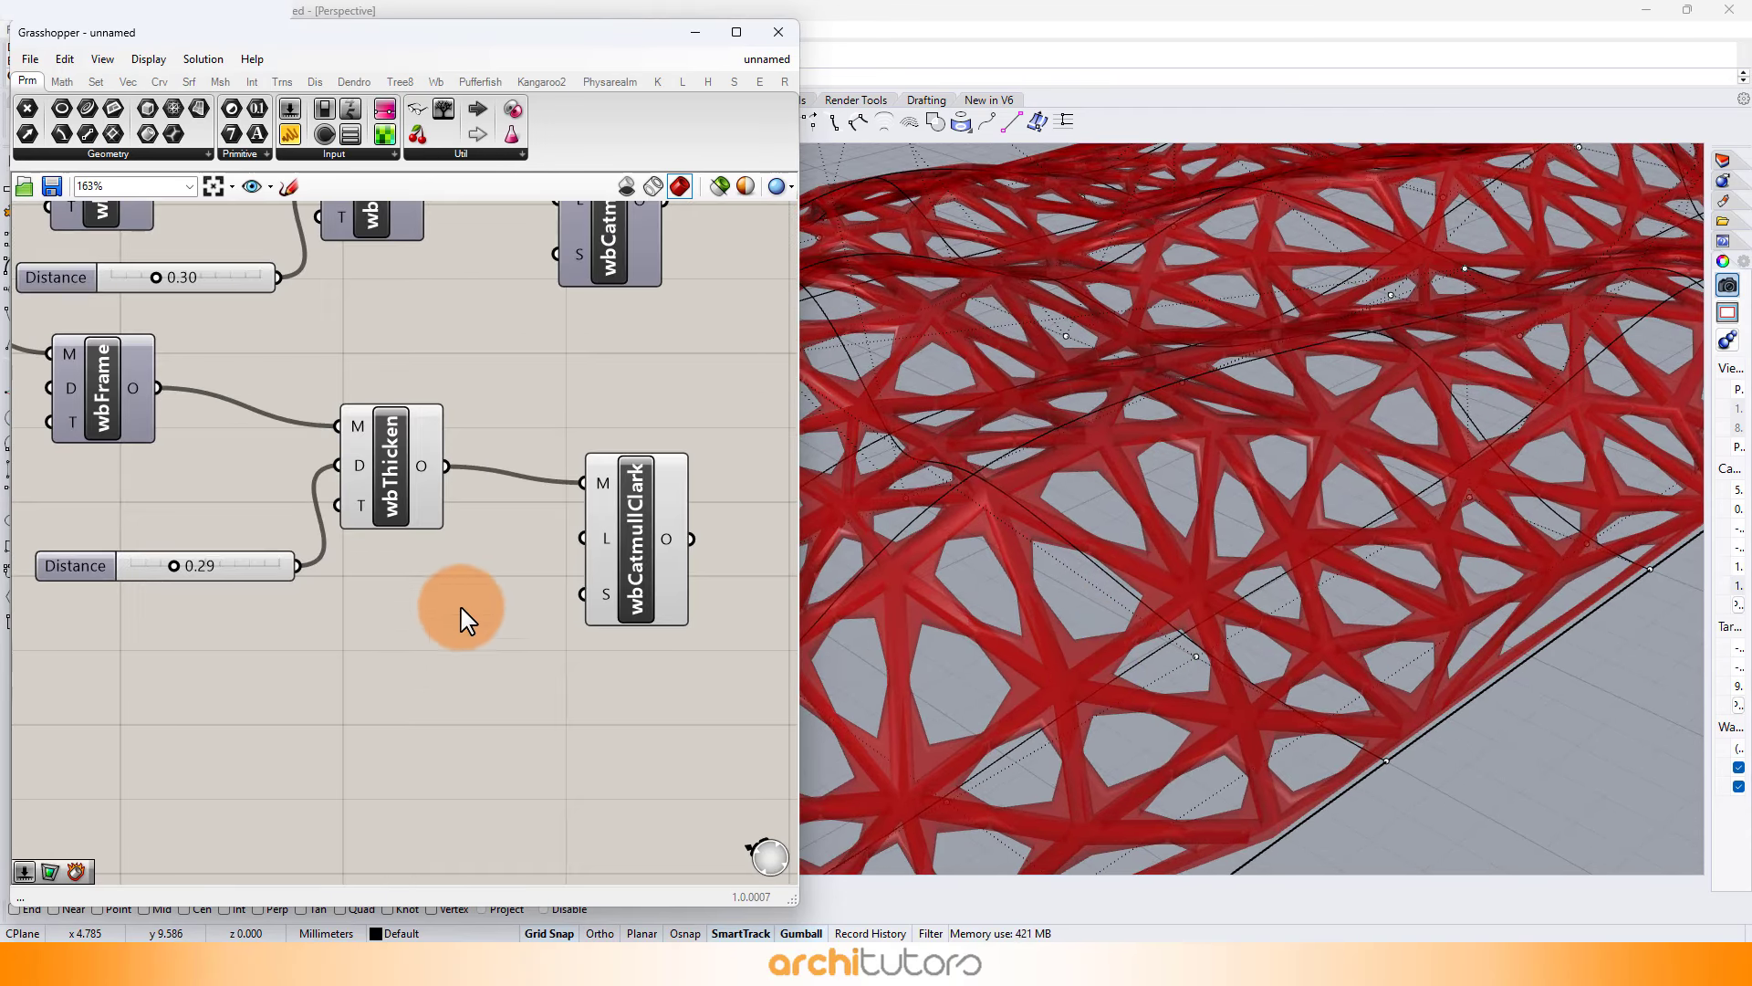
double_click(387, 659)
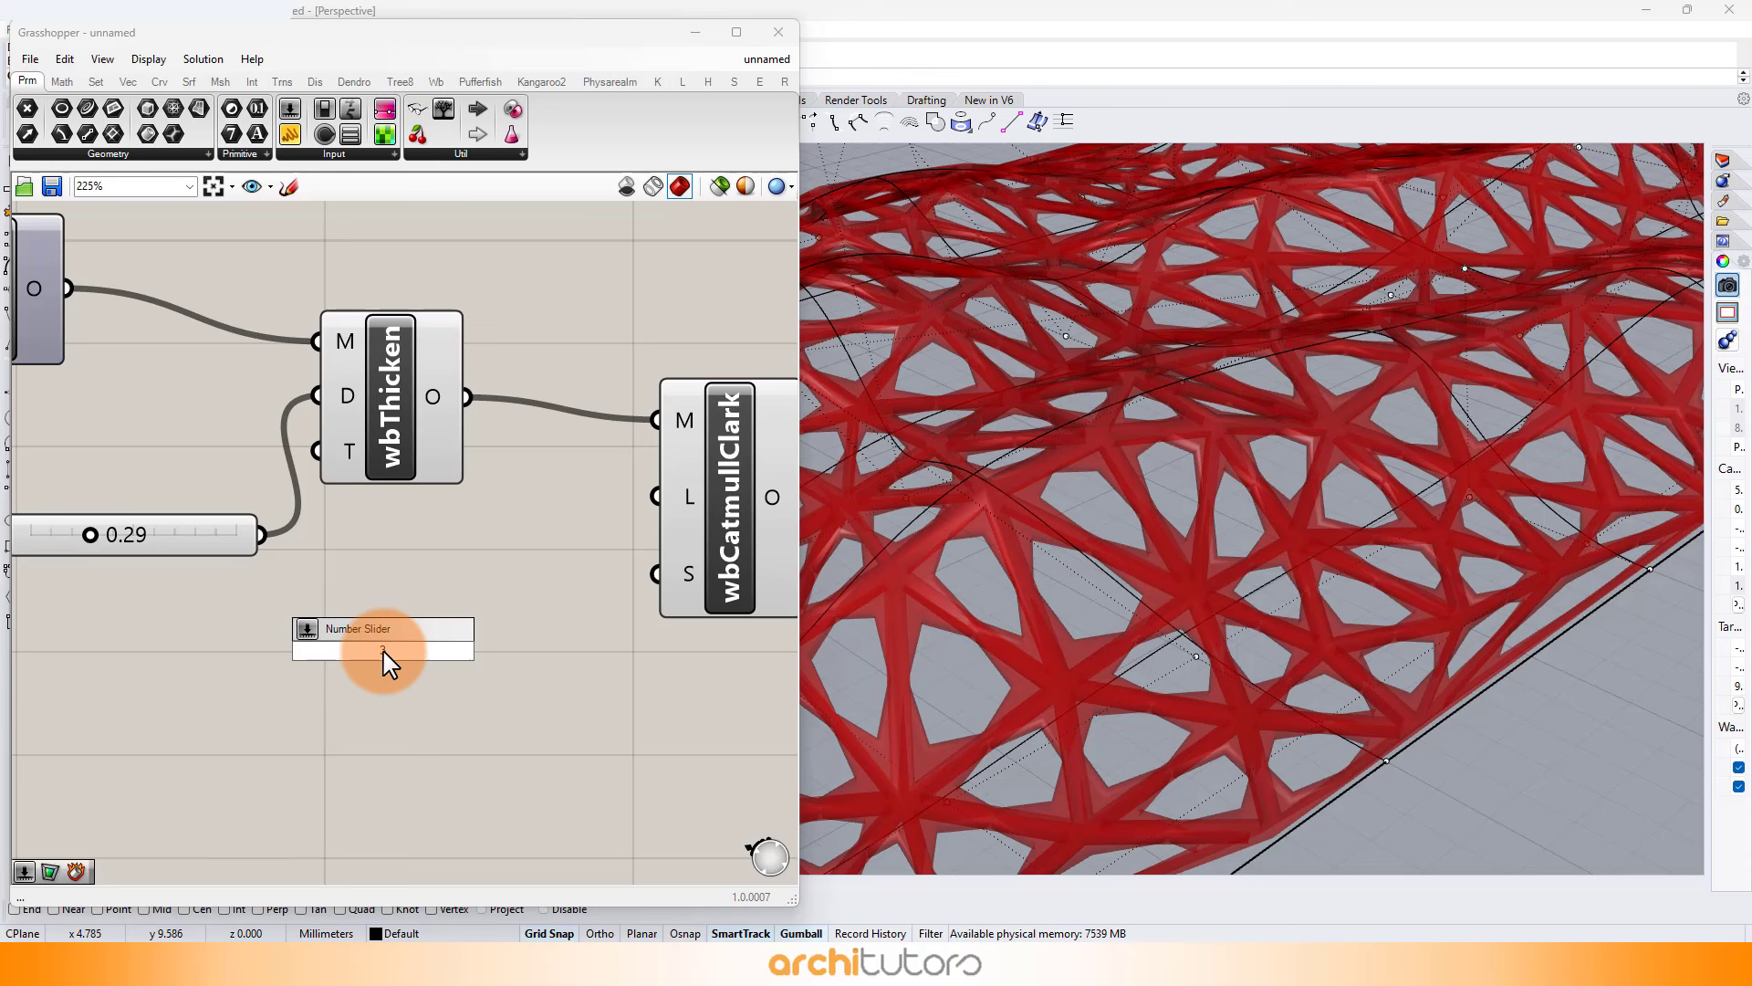
key(Return)
drag(633, 498, 631, 497)
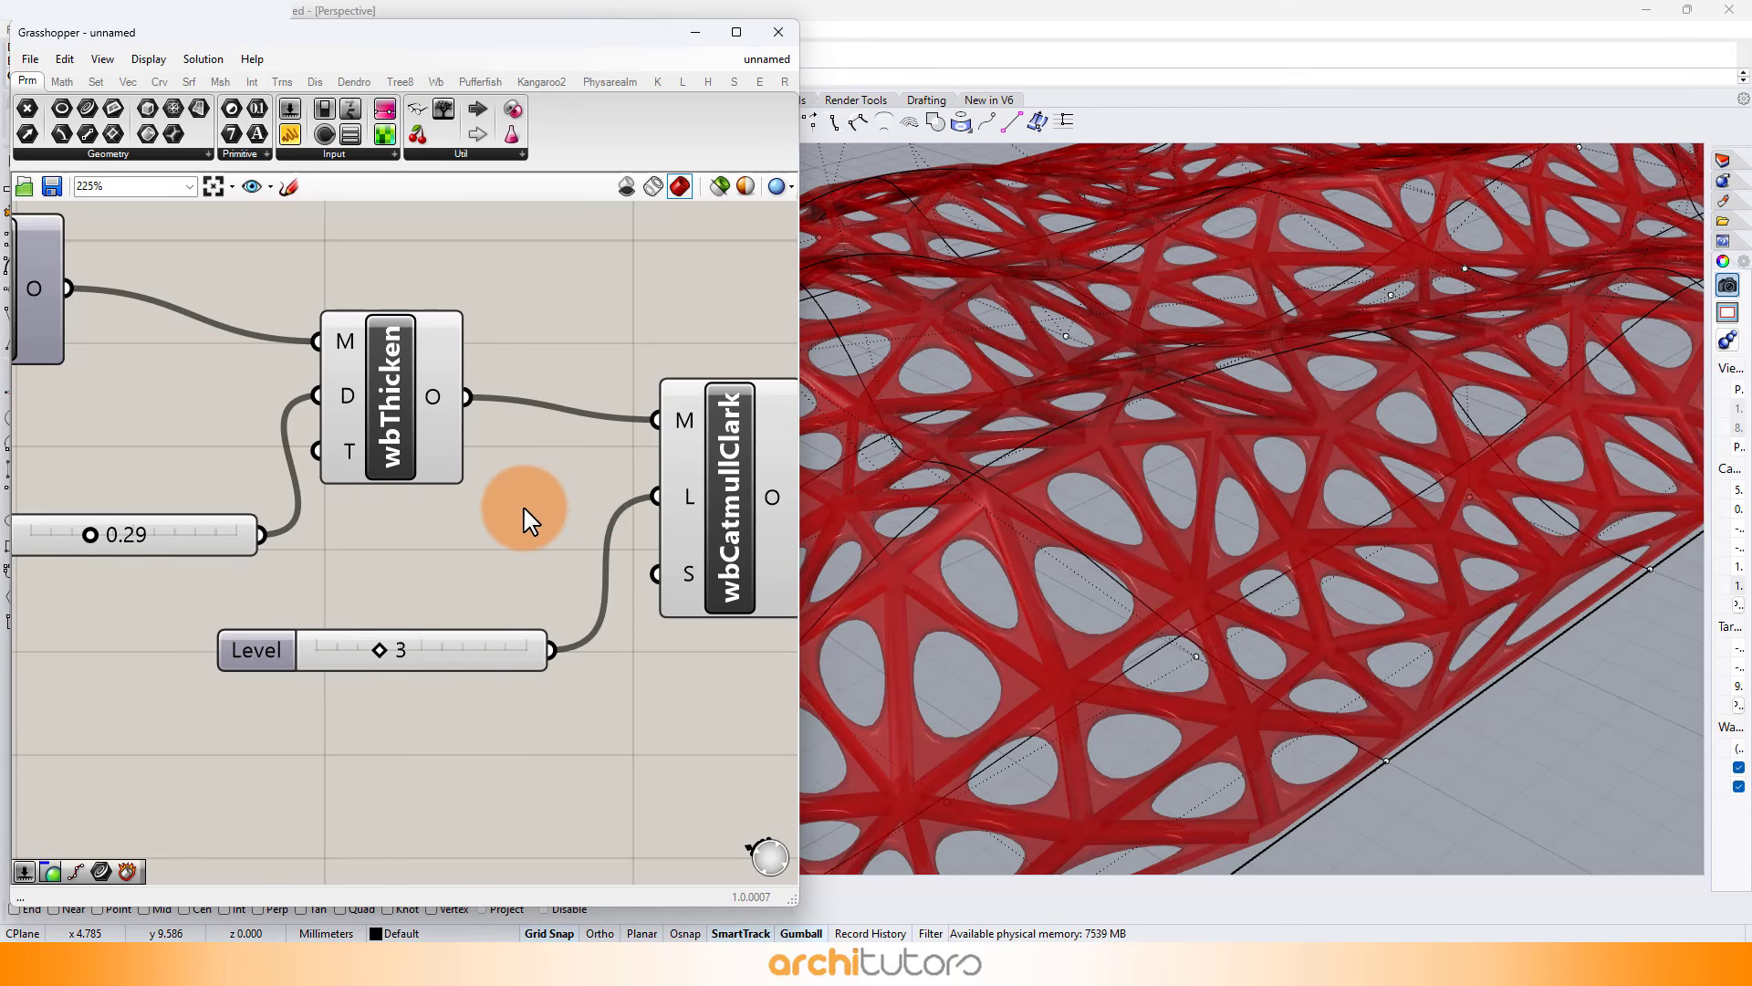
Turn off the preview of the frame's wbThicken component.
scroll(491, 480, down, 2)
drag(496, 328, 295, 511)
middle_click(361, 471)
click(402, 420)
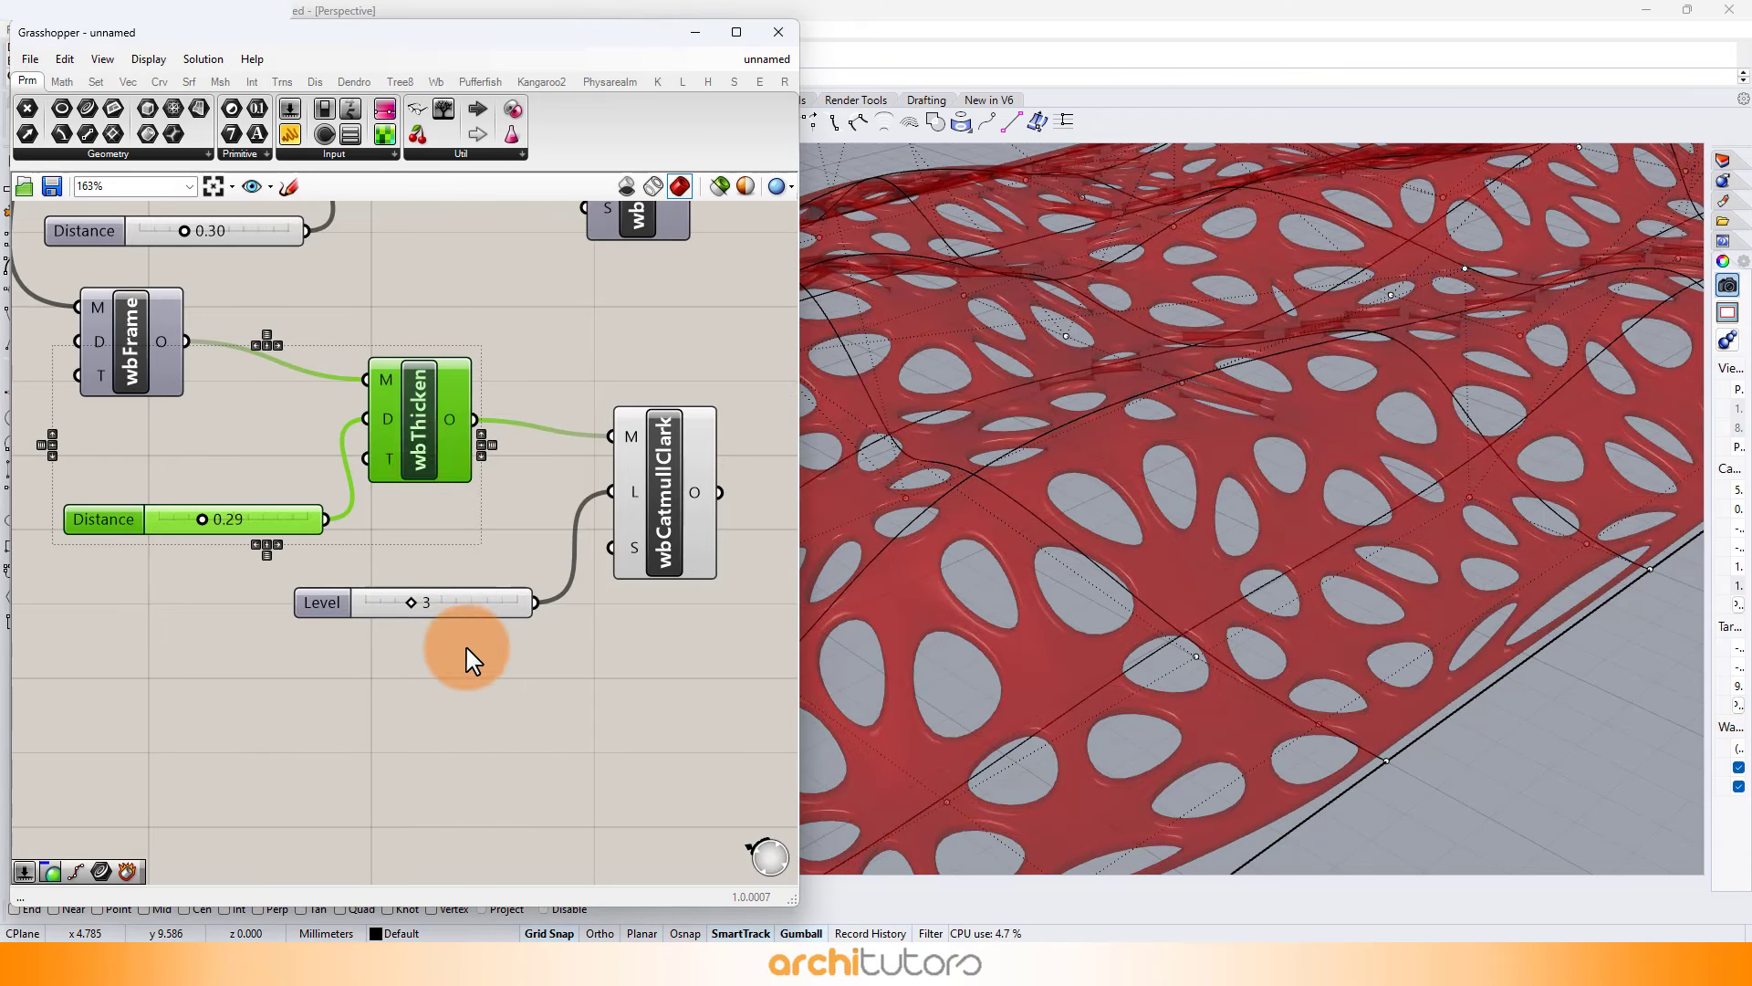
click(470, 655)
Keep the Level slider at 3 and connect it to the level input of the window panels' wbCatmullClark as well.
scroll(438, 609, up, 3)
mouse_move(360, 609)
mouse_down()
mouse_move(333, 608)
mouse_move(420, 609)
mouse_move(376, 609)
mouse_up()
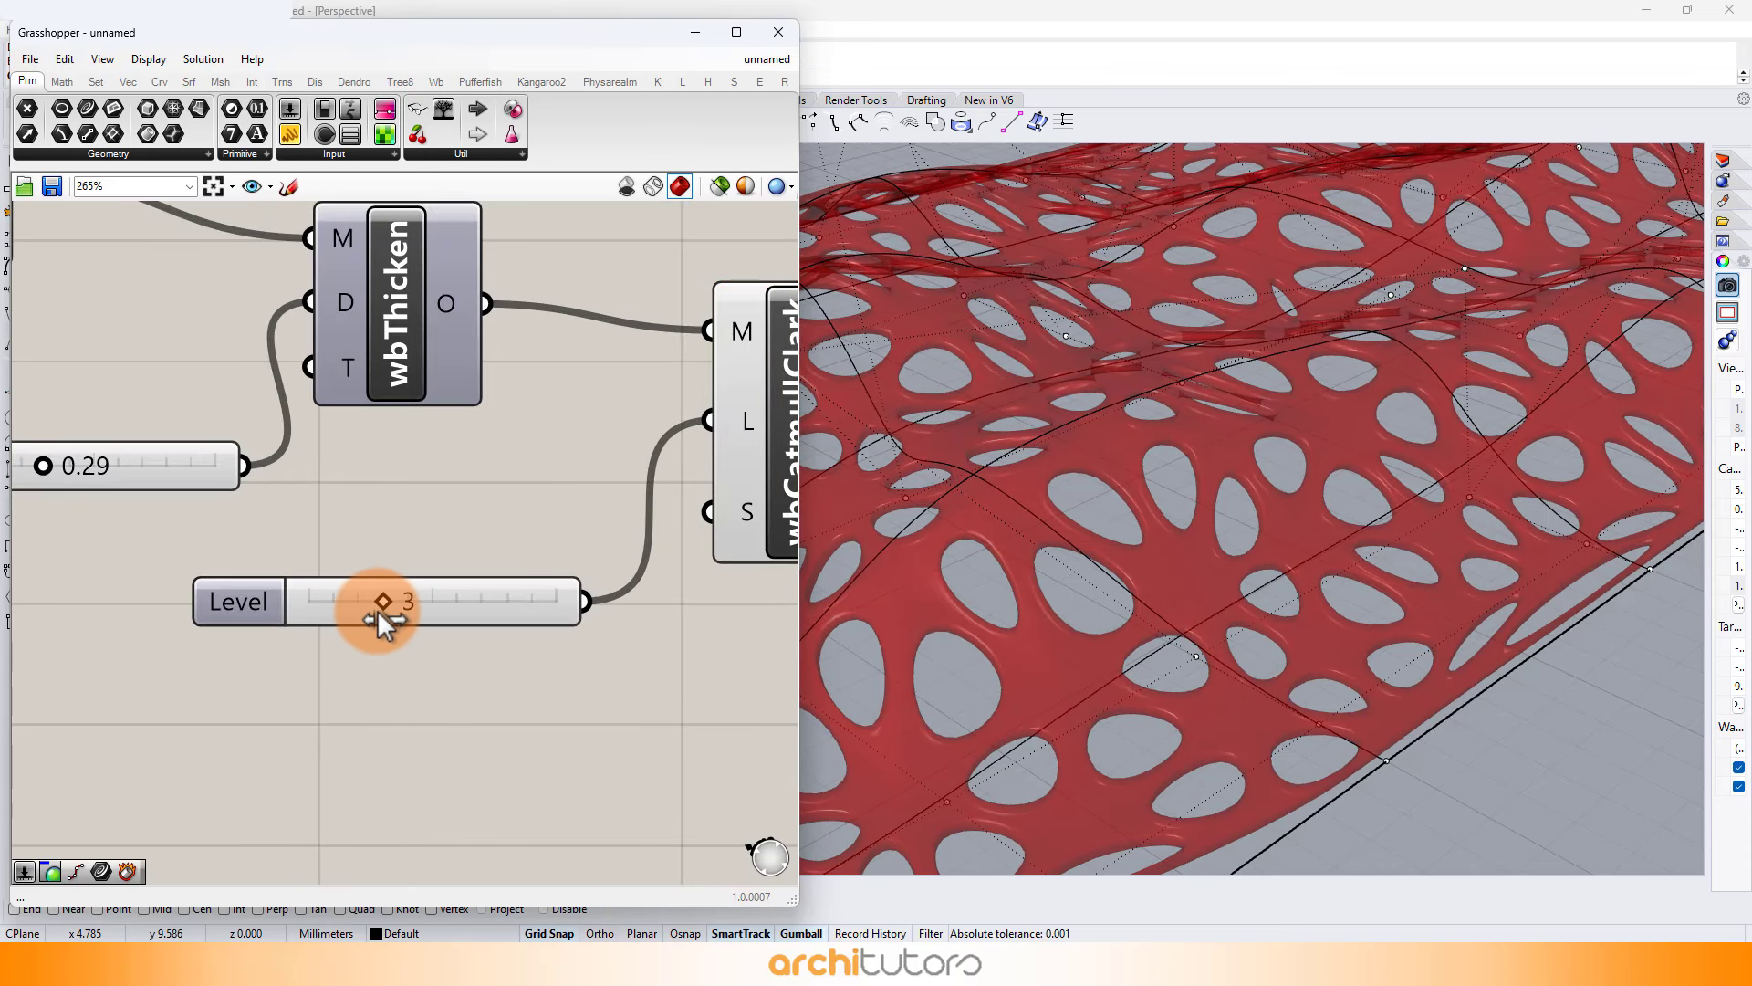
scroll(376, 610, down, 3)
right_drag(438, 586, 381, 650)
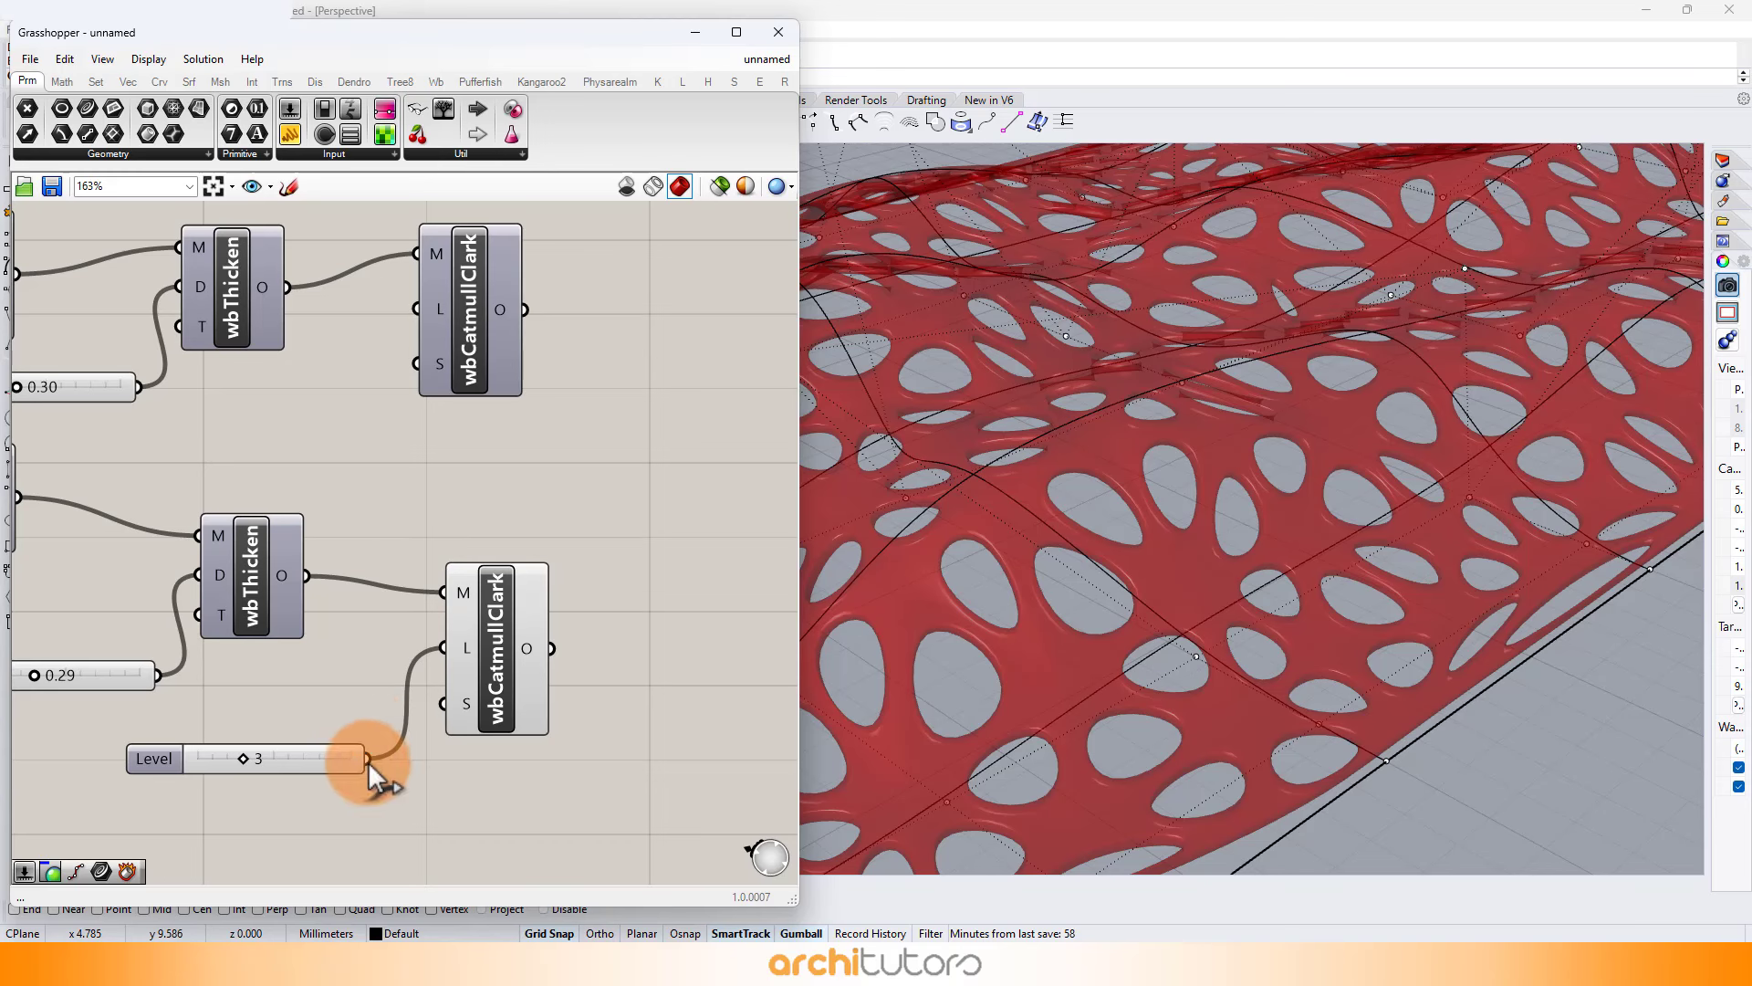
drag(423, 278, 418, 307)
Hide the frame's wbCatmullClark preview and show the window panels' wbCatmullClark instead.
click(489, 591)
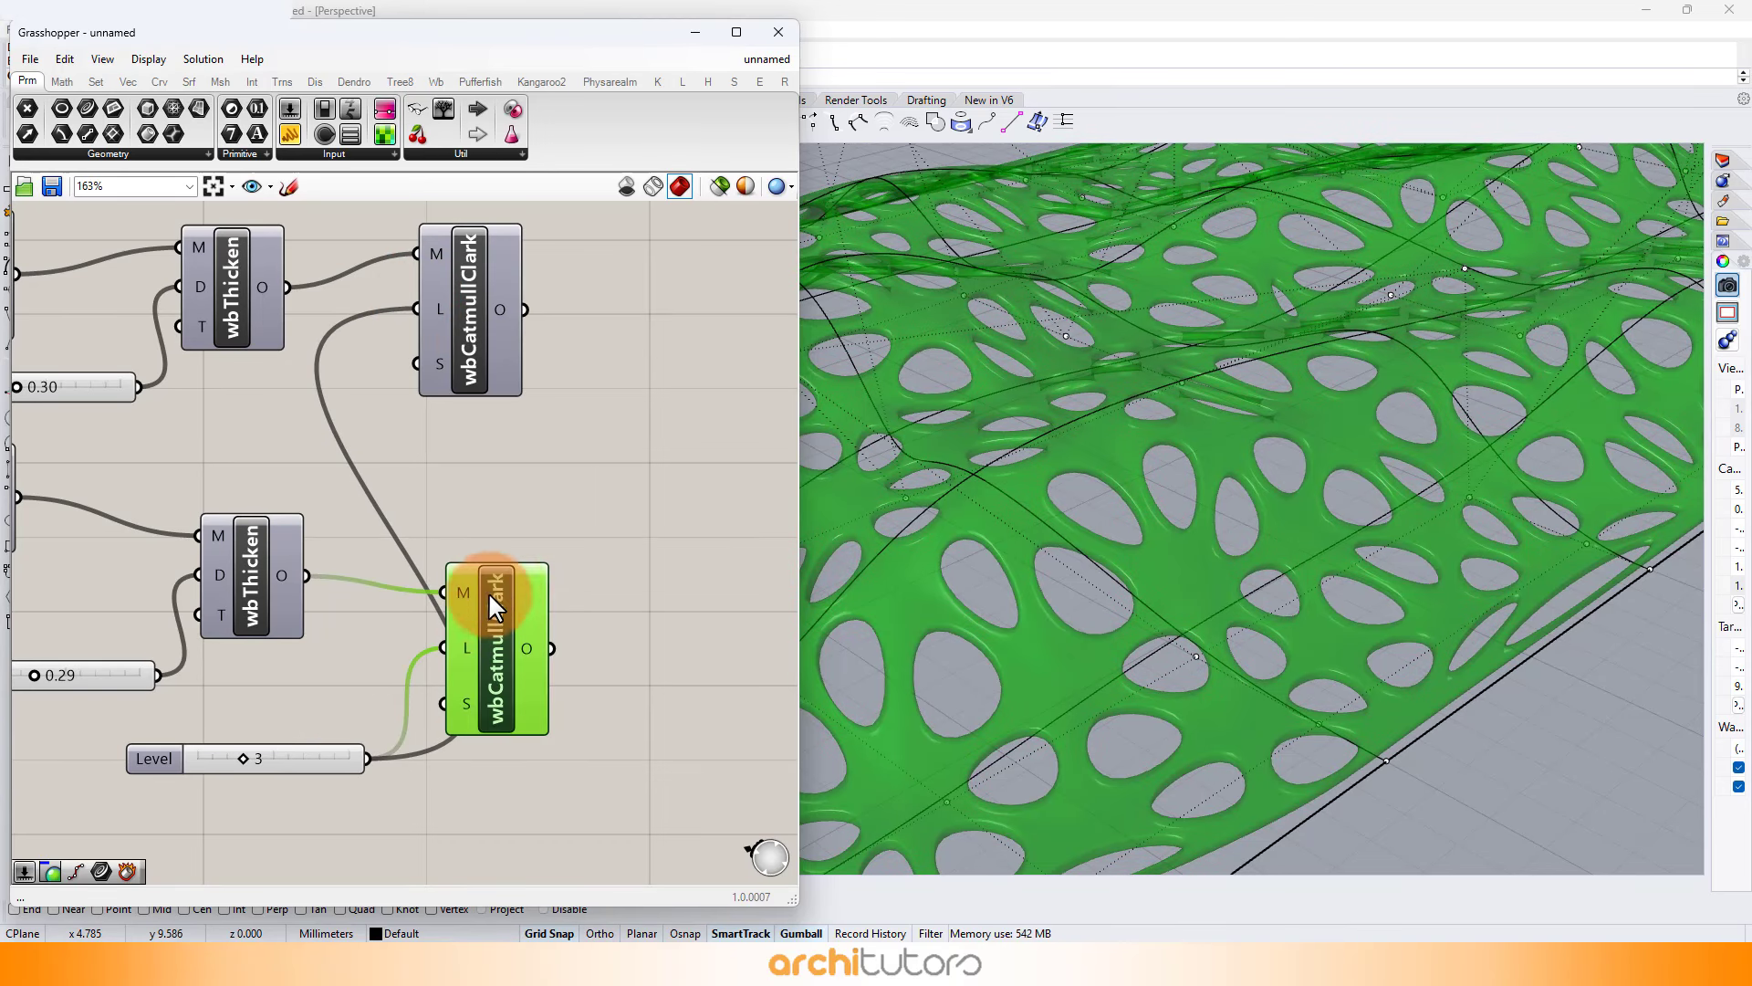
middle_click(500, 581)
click(557, 518)
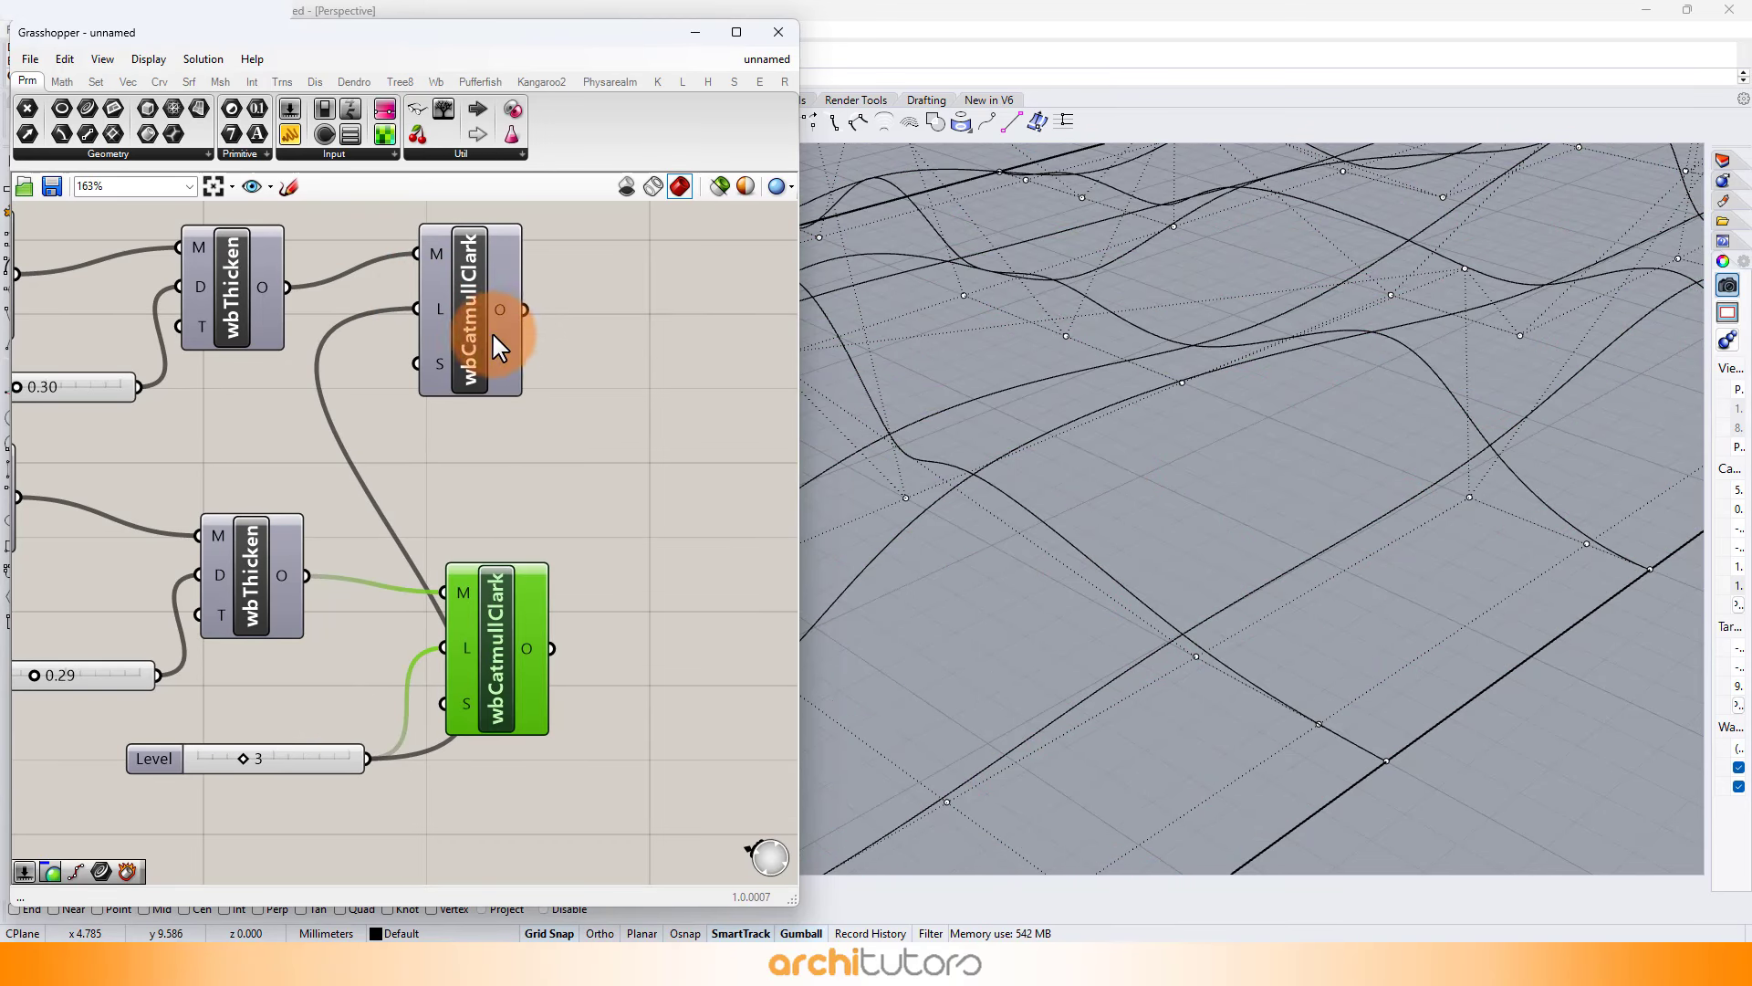
click(494, 334)
middle_click(495, 333)
click(555, 285)
click(579, 399)
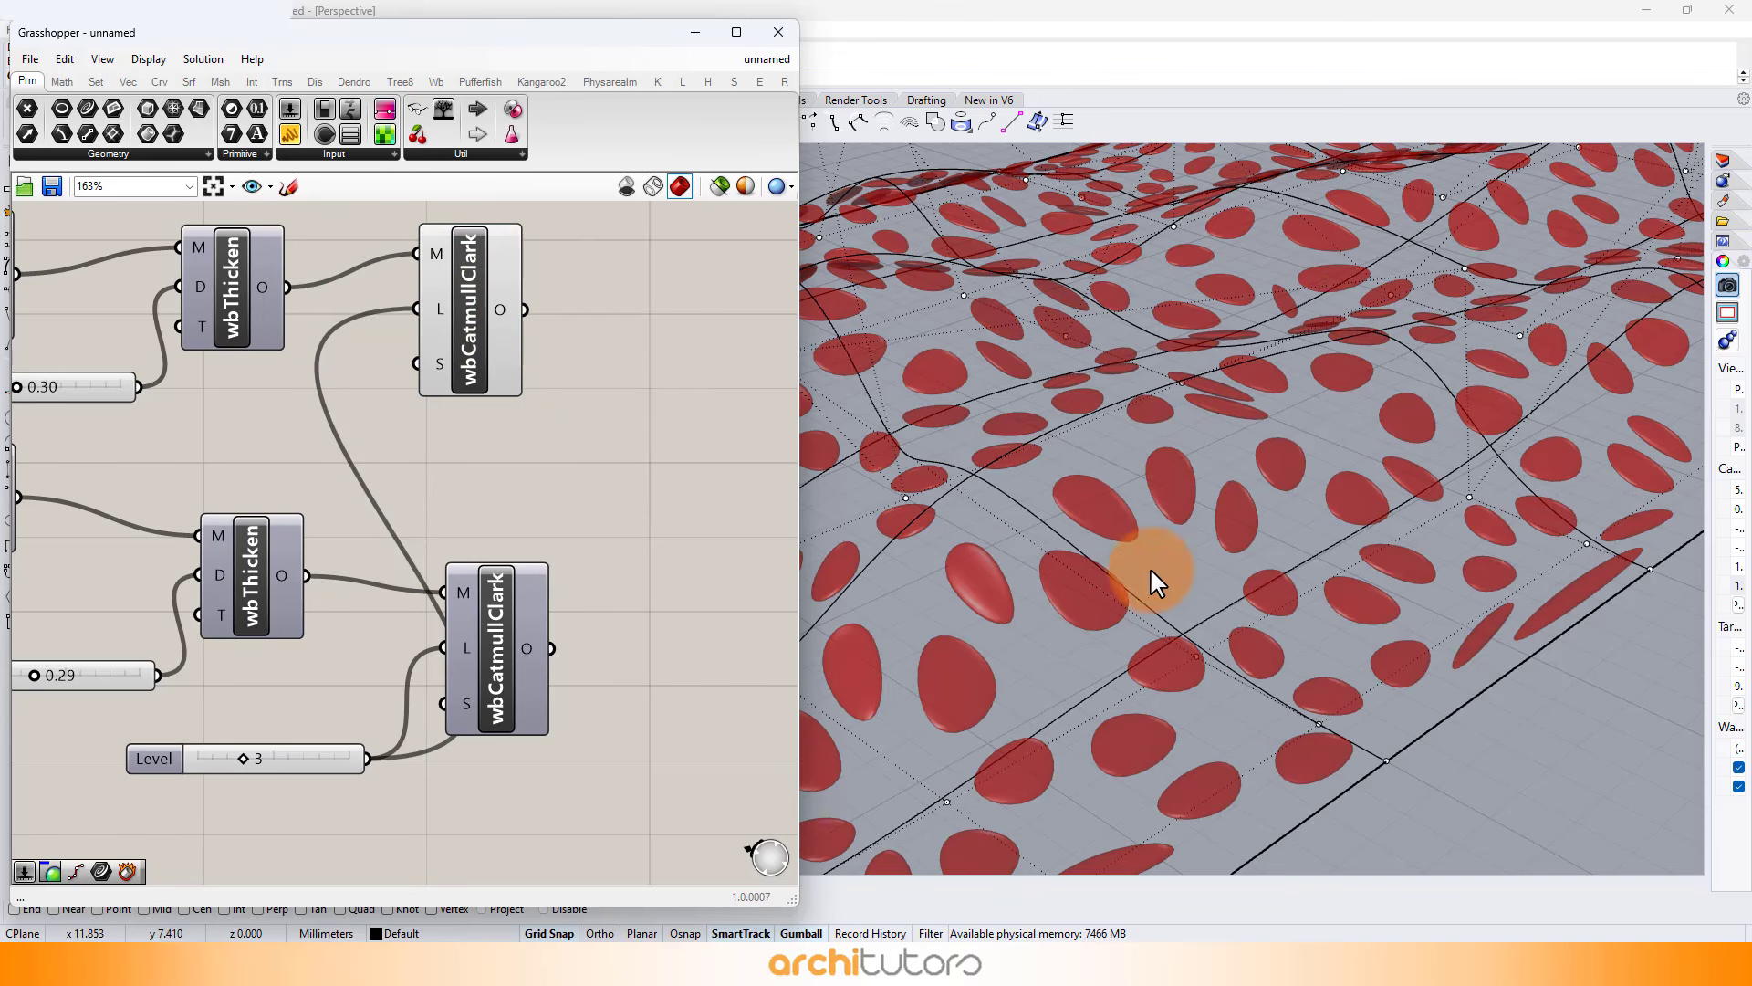
right_drag(1157, 581, 1122, 593)
Set the Level slider to 2 and switch the preview from the window panels' wbCatmullClark back to the frame's.
mouse_move(226, 757)
mouse_down()
mouse_move(195, 755)
mouse_move(230, 754)
mouse_up()
click(513, 342)
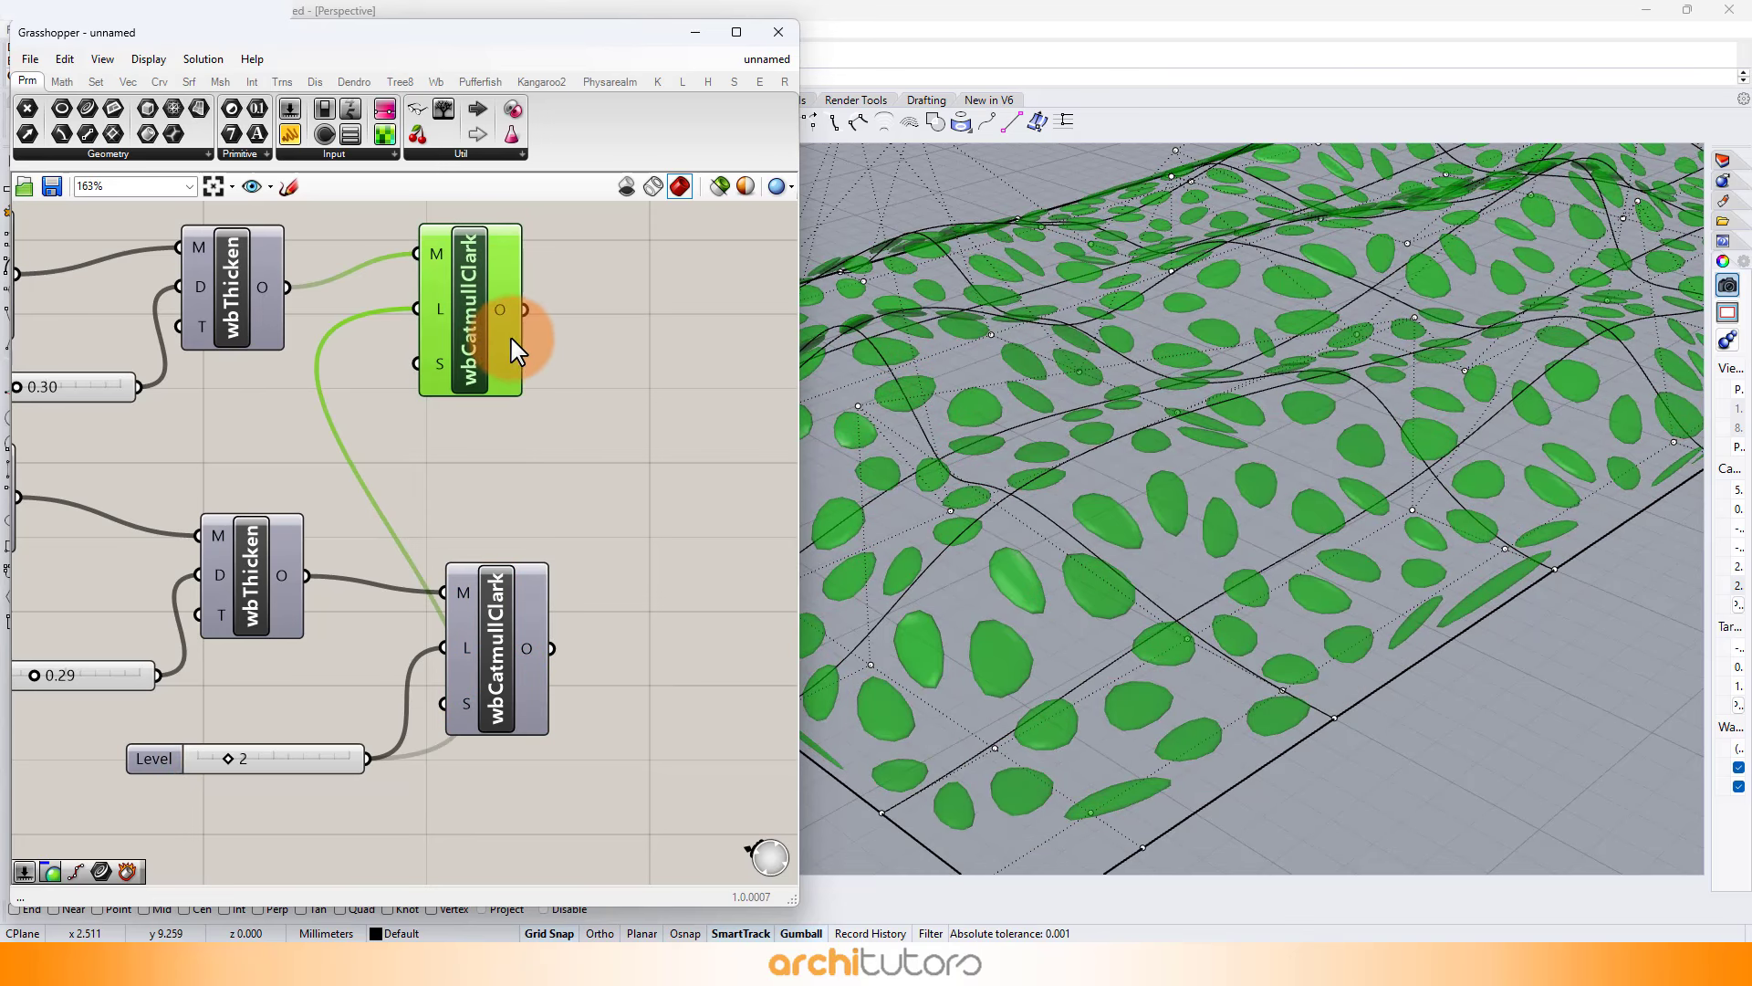
middle_click(514, 340)
click(573, 283)
click(604, 410)
click(526, 615)
middle_click(529, 623)
click(560, 593)
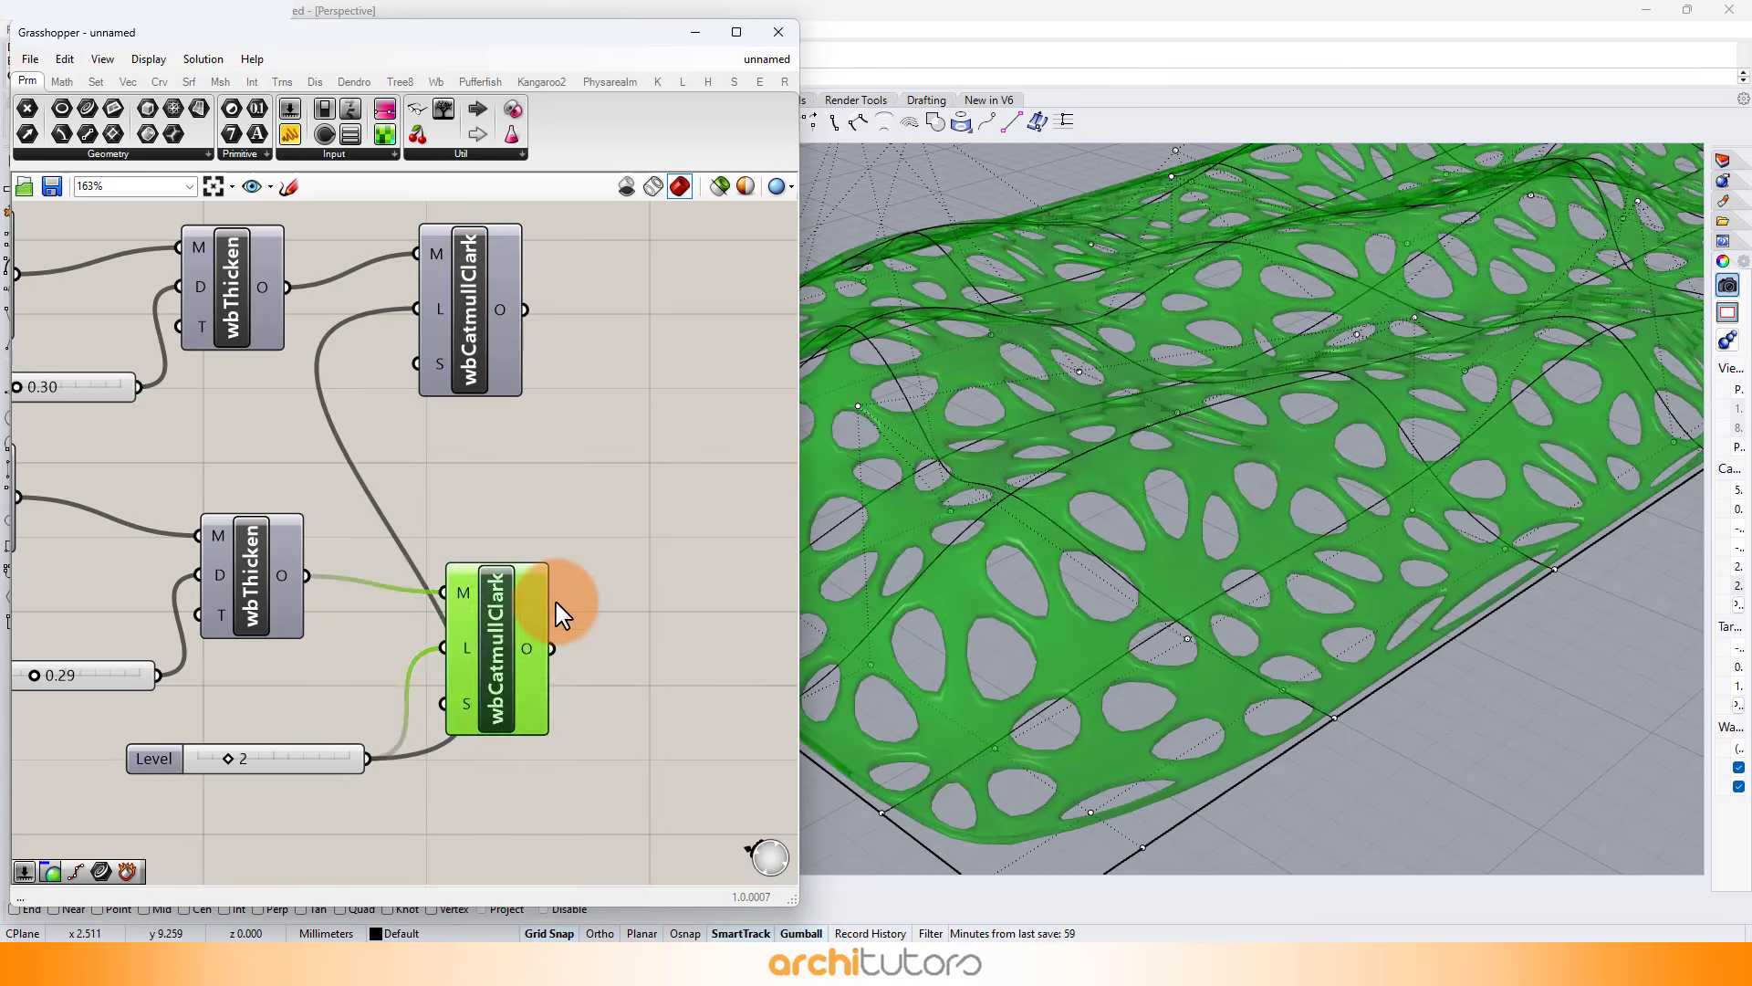
click(604, 510)
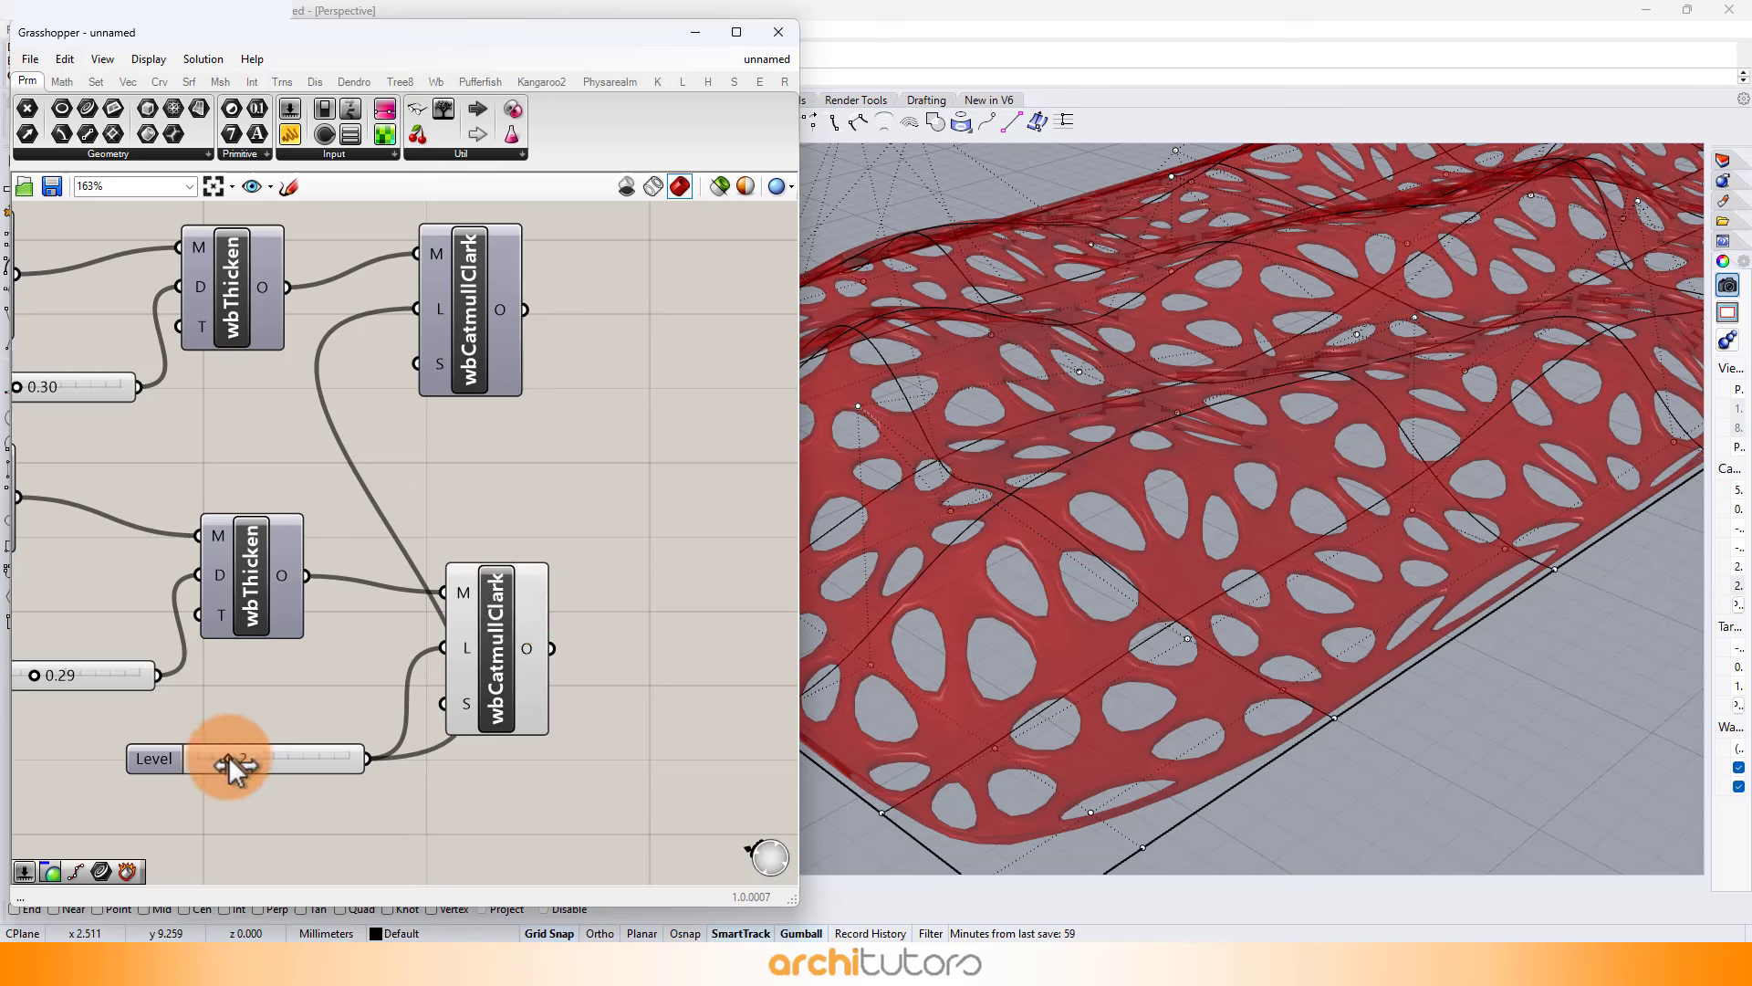
Set the Level slider to 3 and bake the frame's wbCatmullClark mesh with the default attributes.
drag(502, 648, 548, 590)
right_click(549, 592)
click(596, 690)
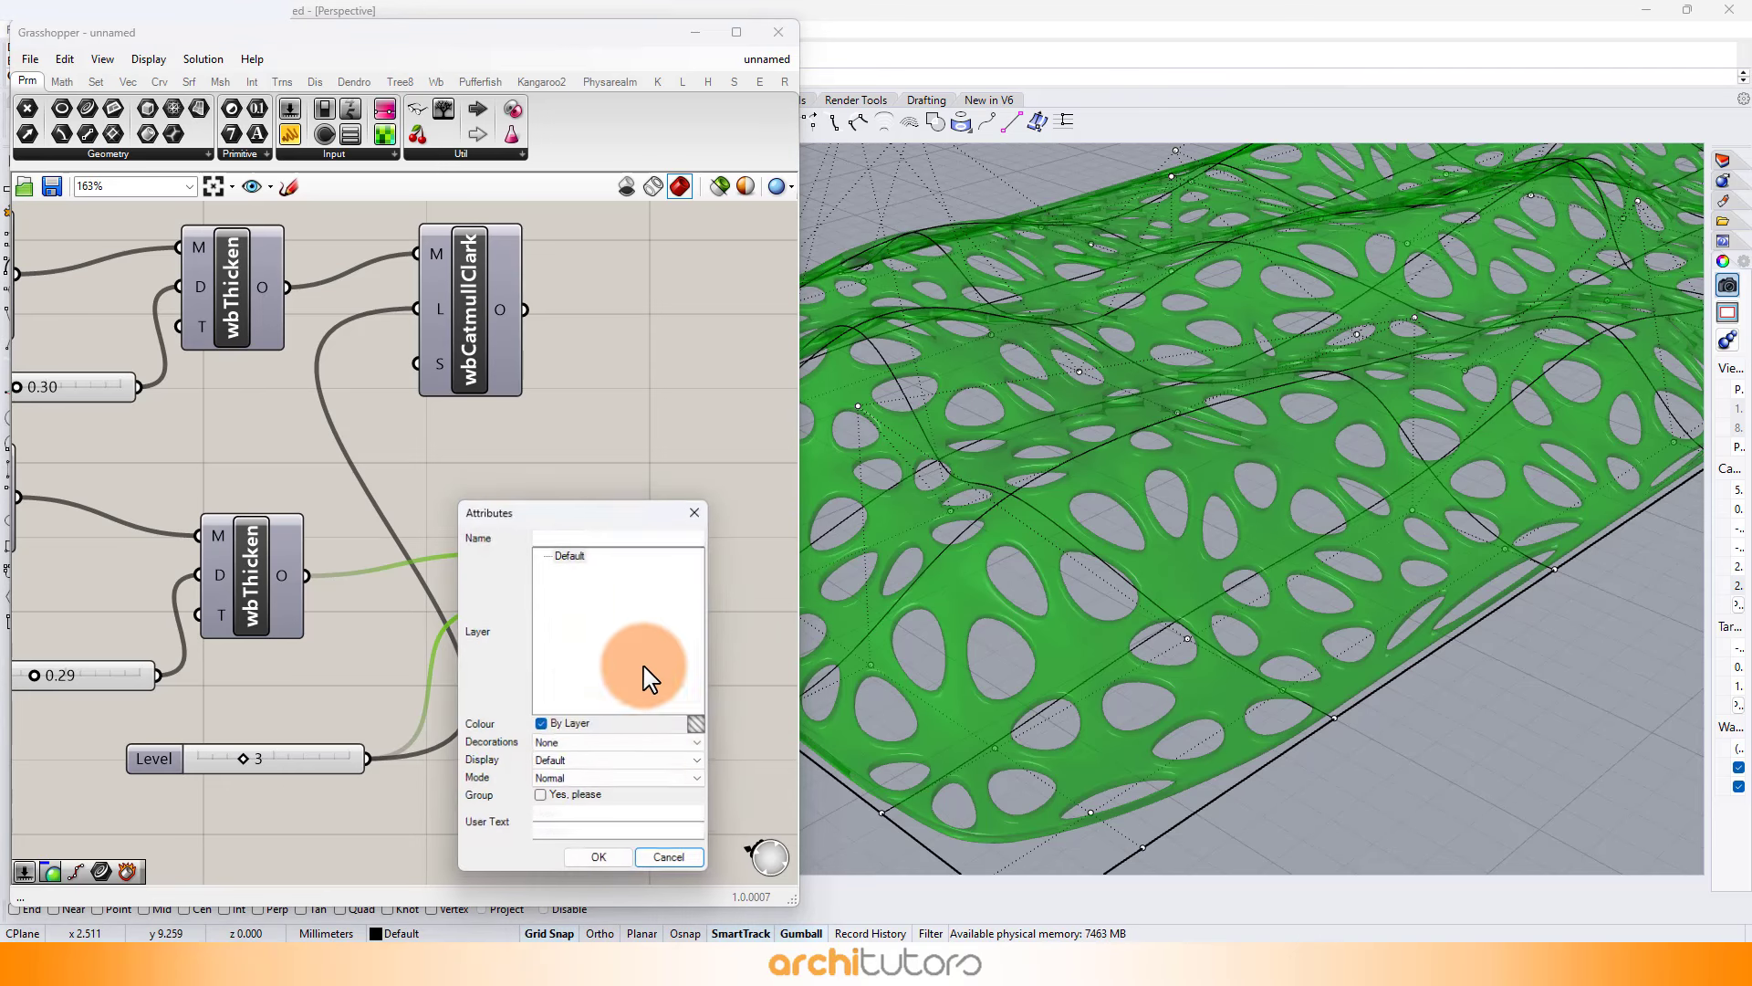
click(600, 861)
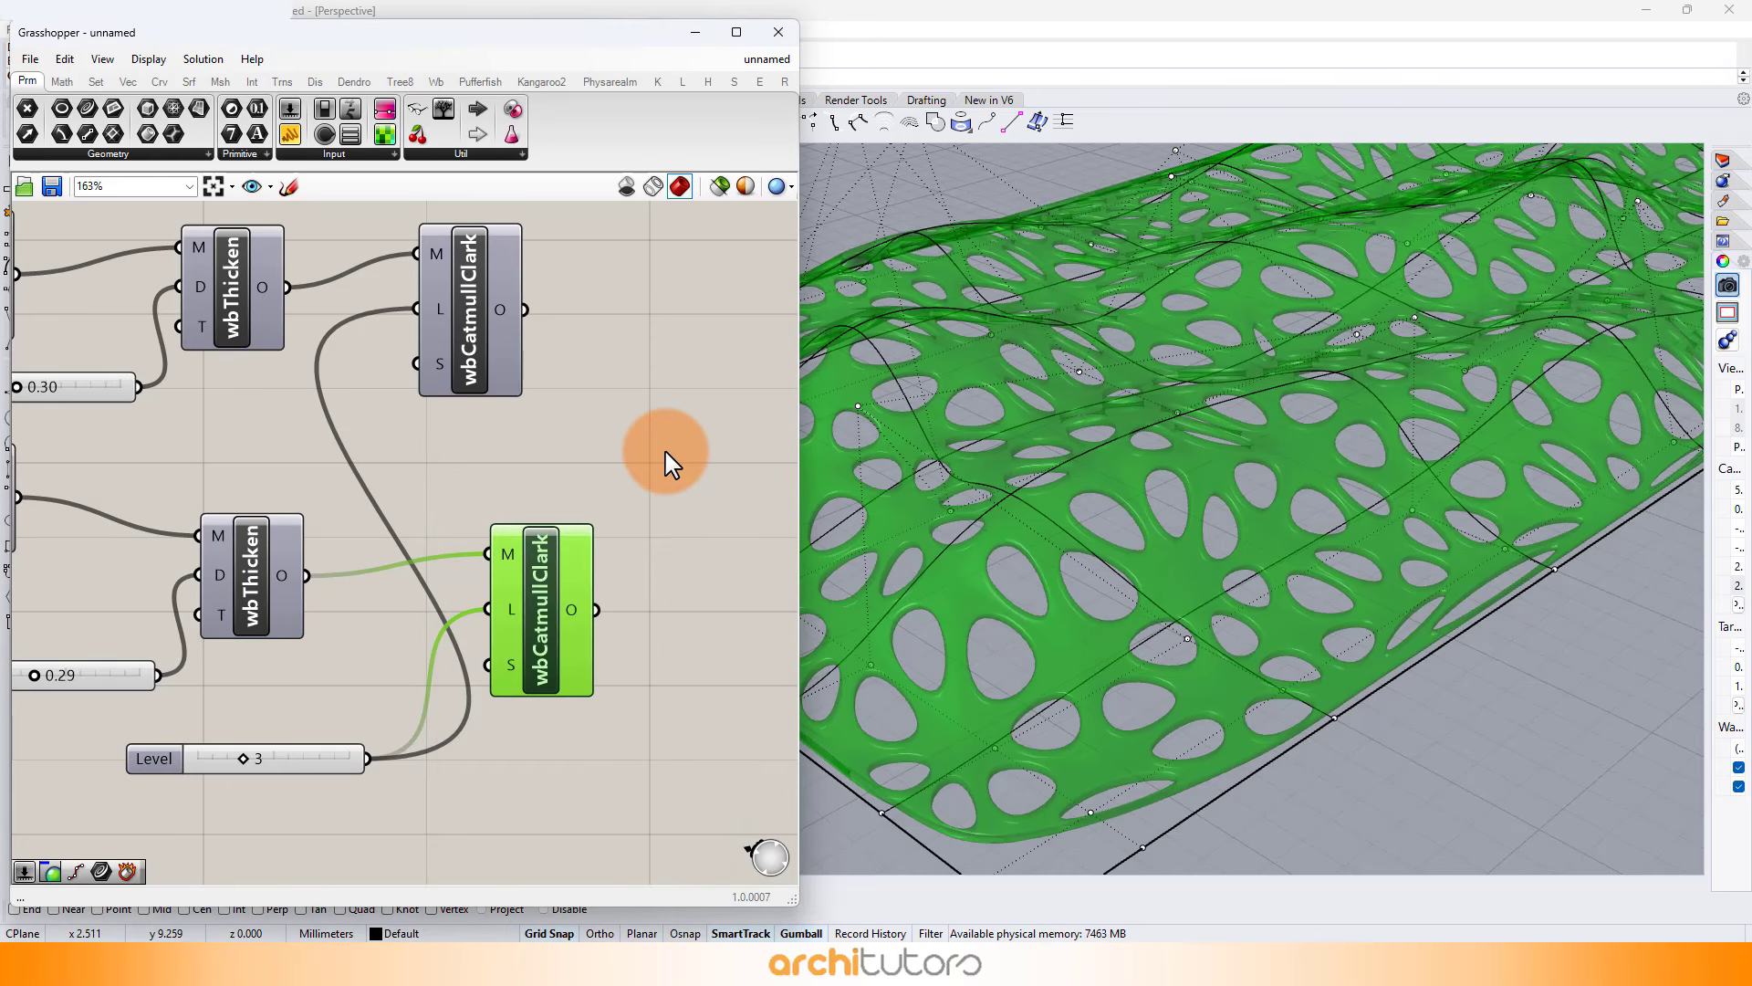
Turn off the preview of the frame's wbCatmullClark so that only the baked mesh is displayed.
right_drag(650, 495, 665, 578)
scroll(665, 579, down, 3)
click(602, 638)
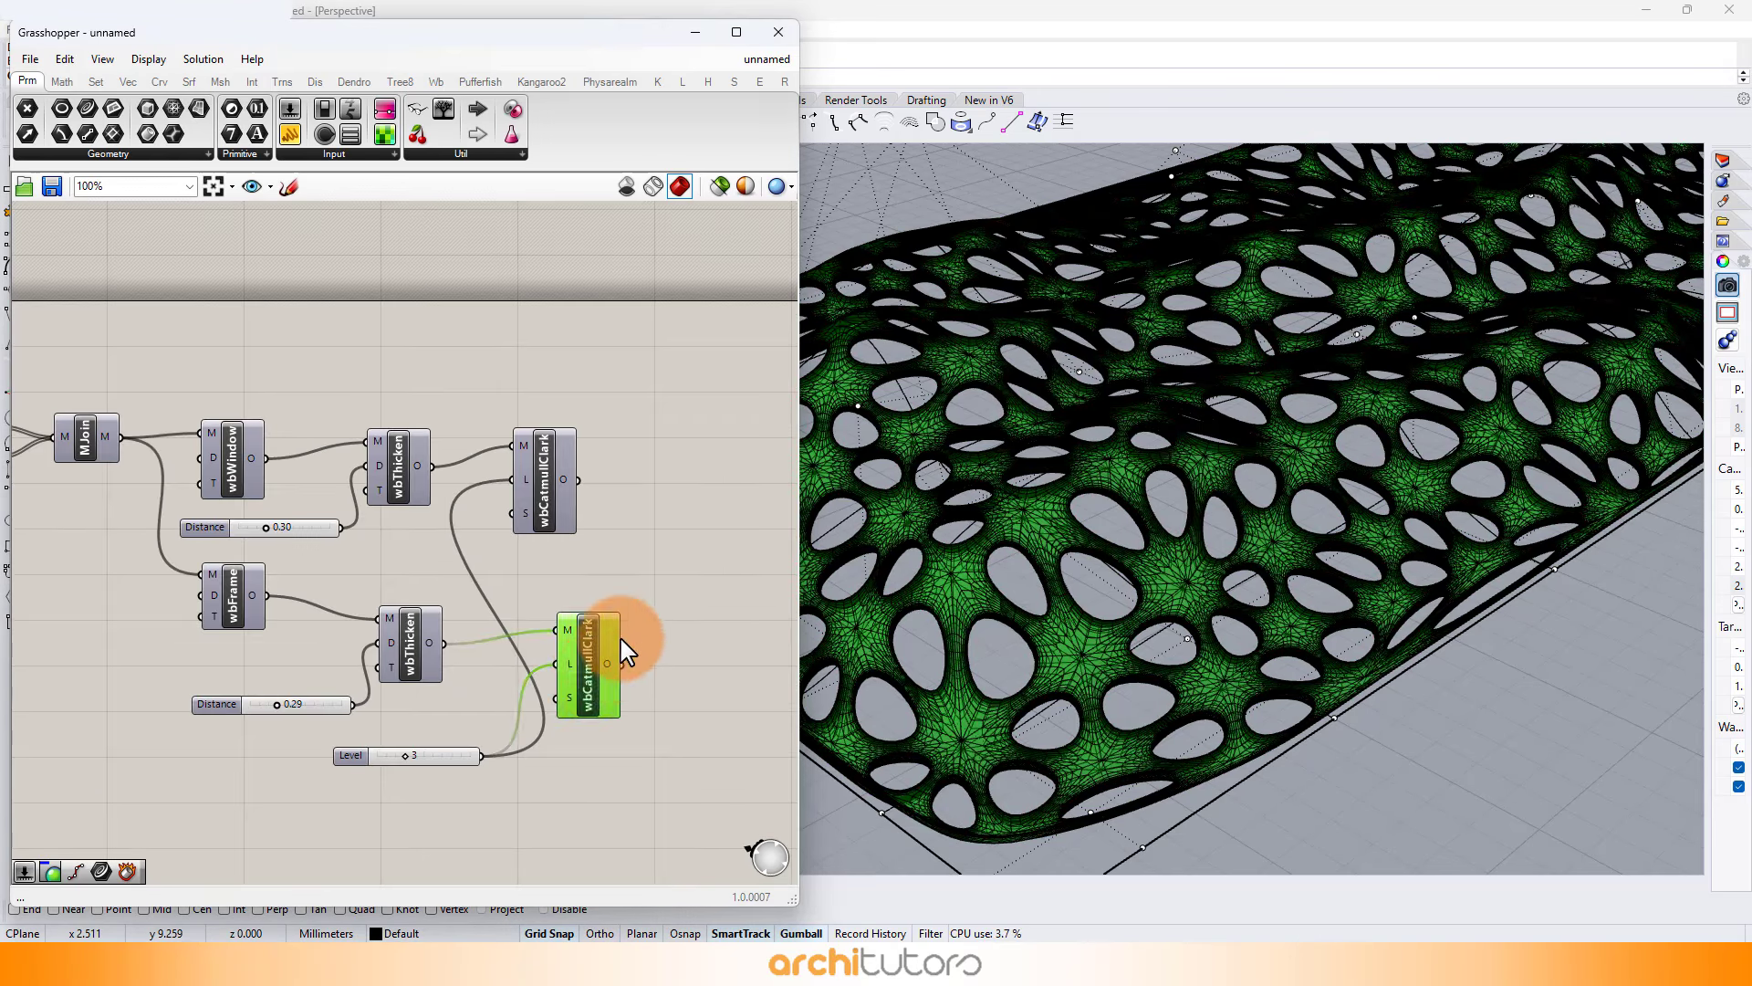
middle_click(626, 630)
click(685, 562)
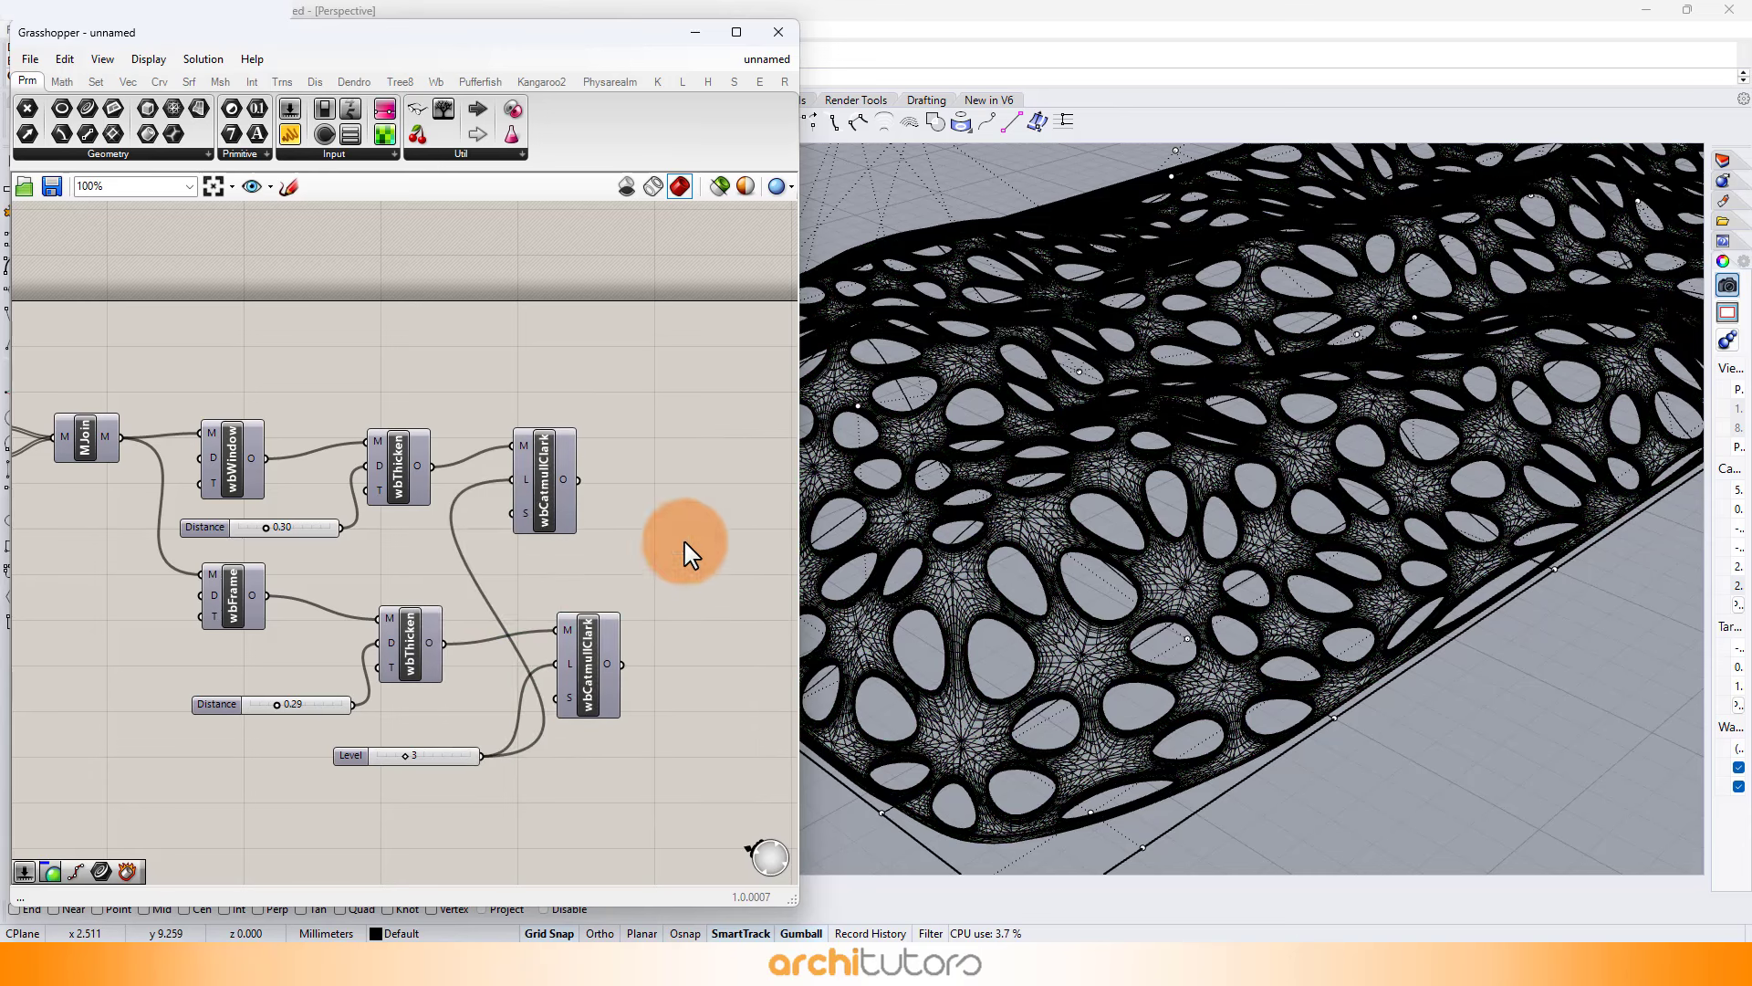
Minimize Grasshopper and switch the Perspective viewport to Rendered display mode.
click(708, 32)
click(134, 152)
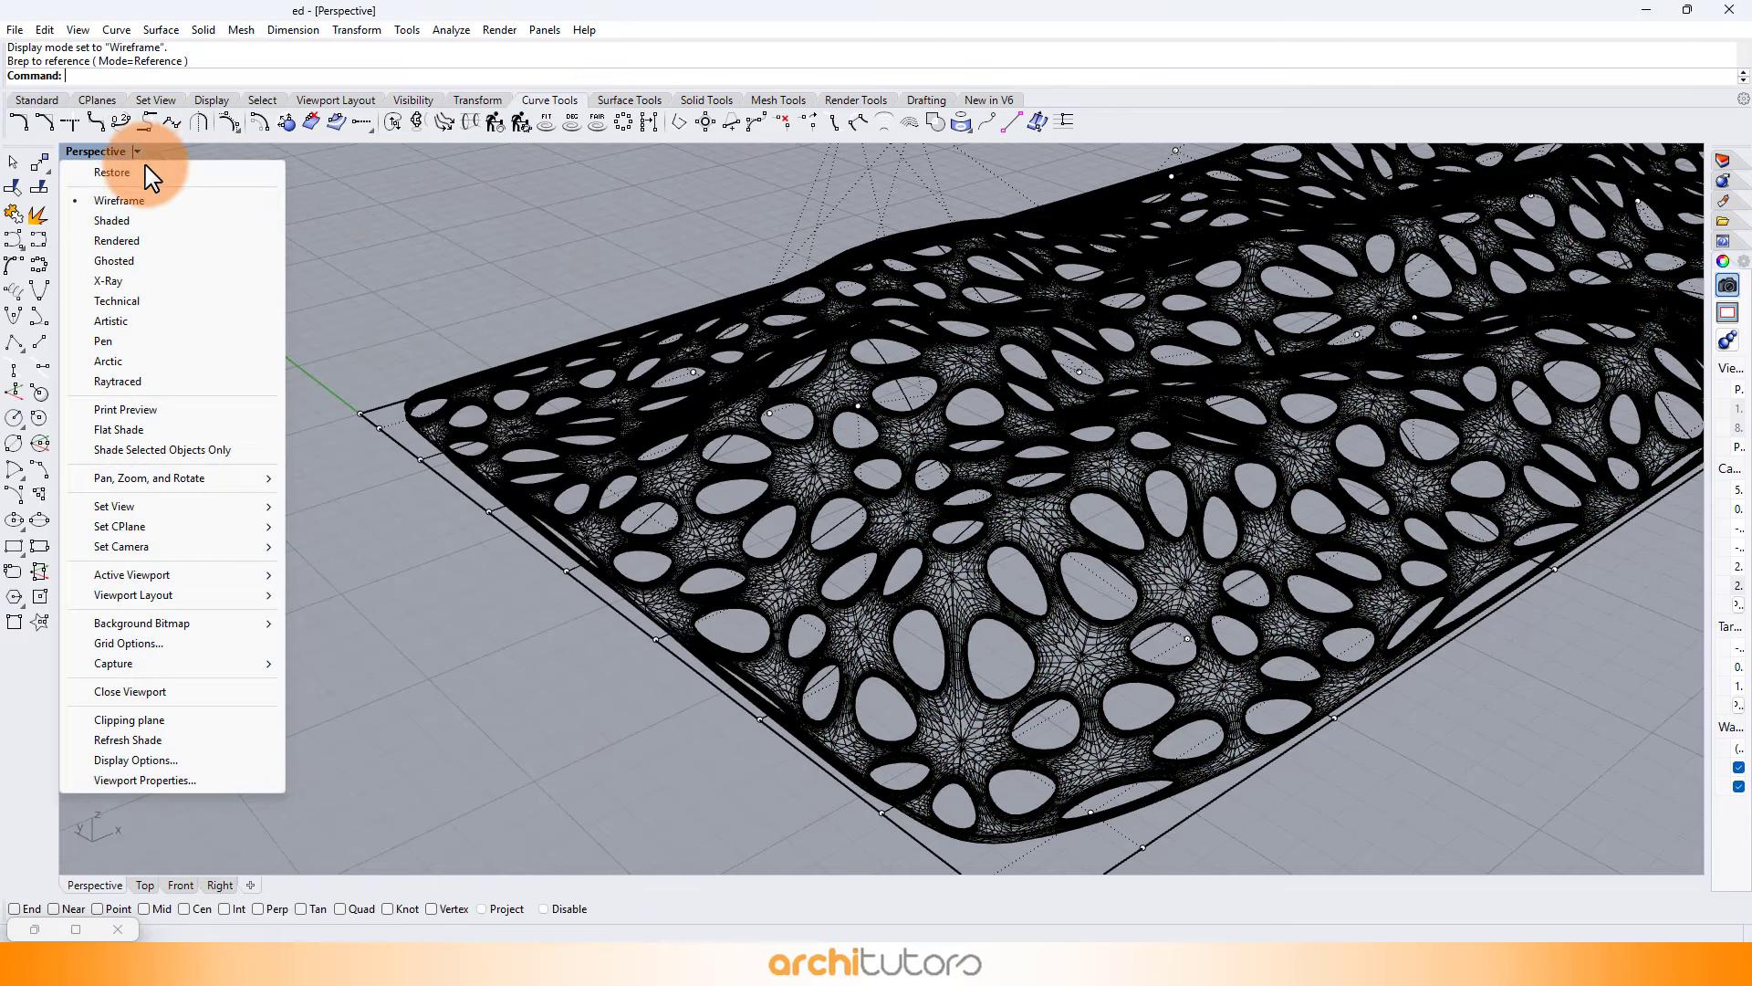
click(145, 222)
scroll(997, 402, down, 5)
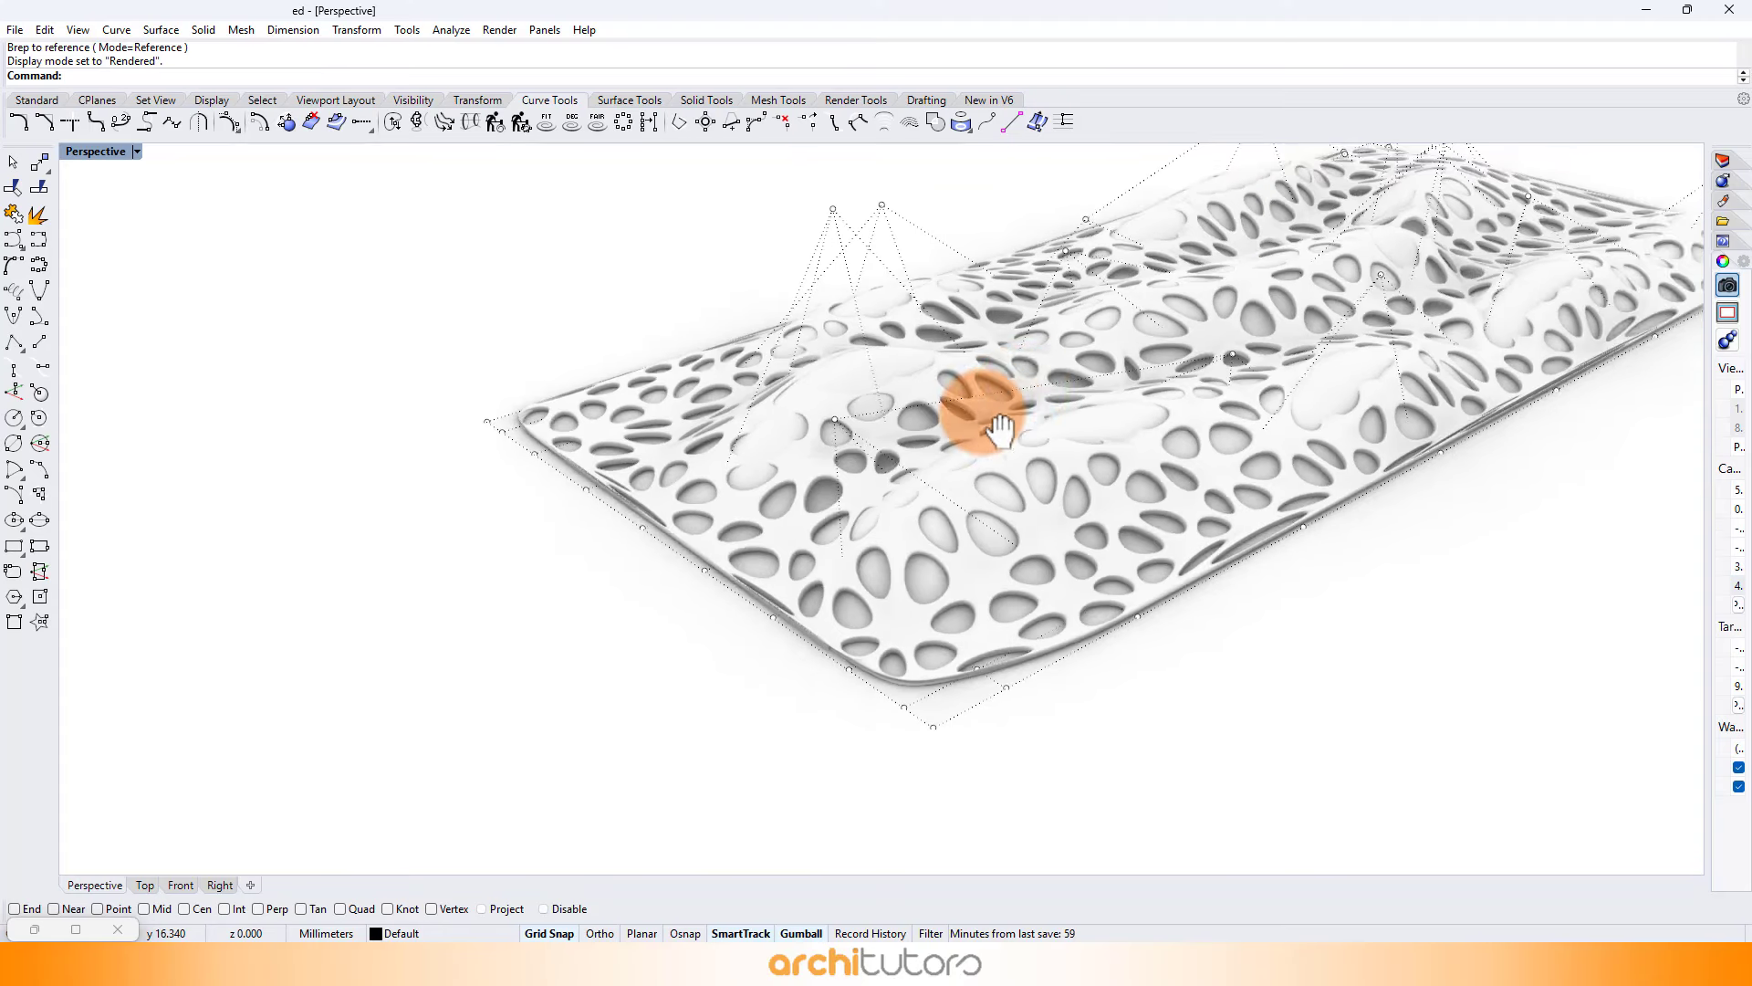
right_drag(970, 402, 1302, 496)
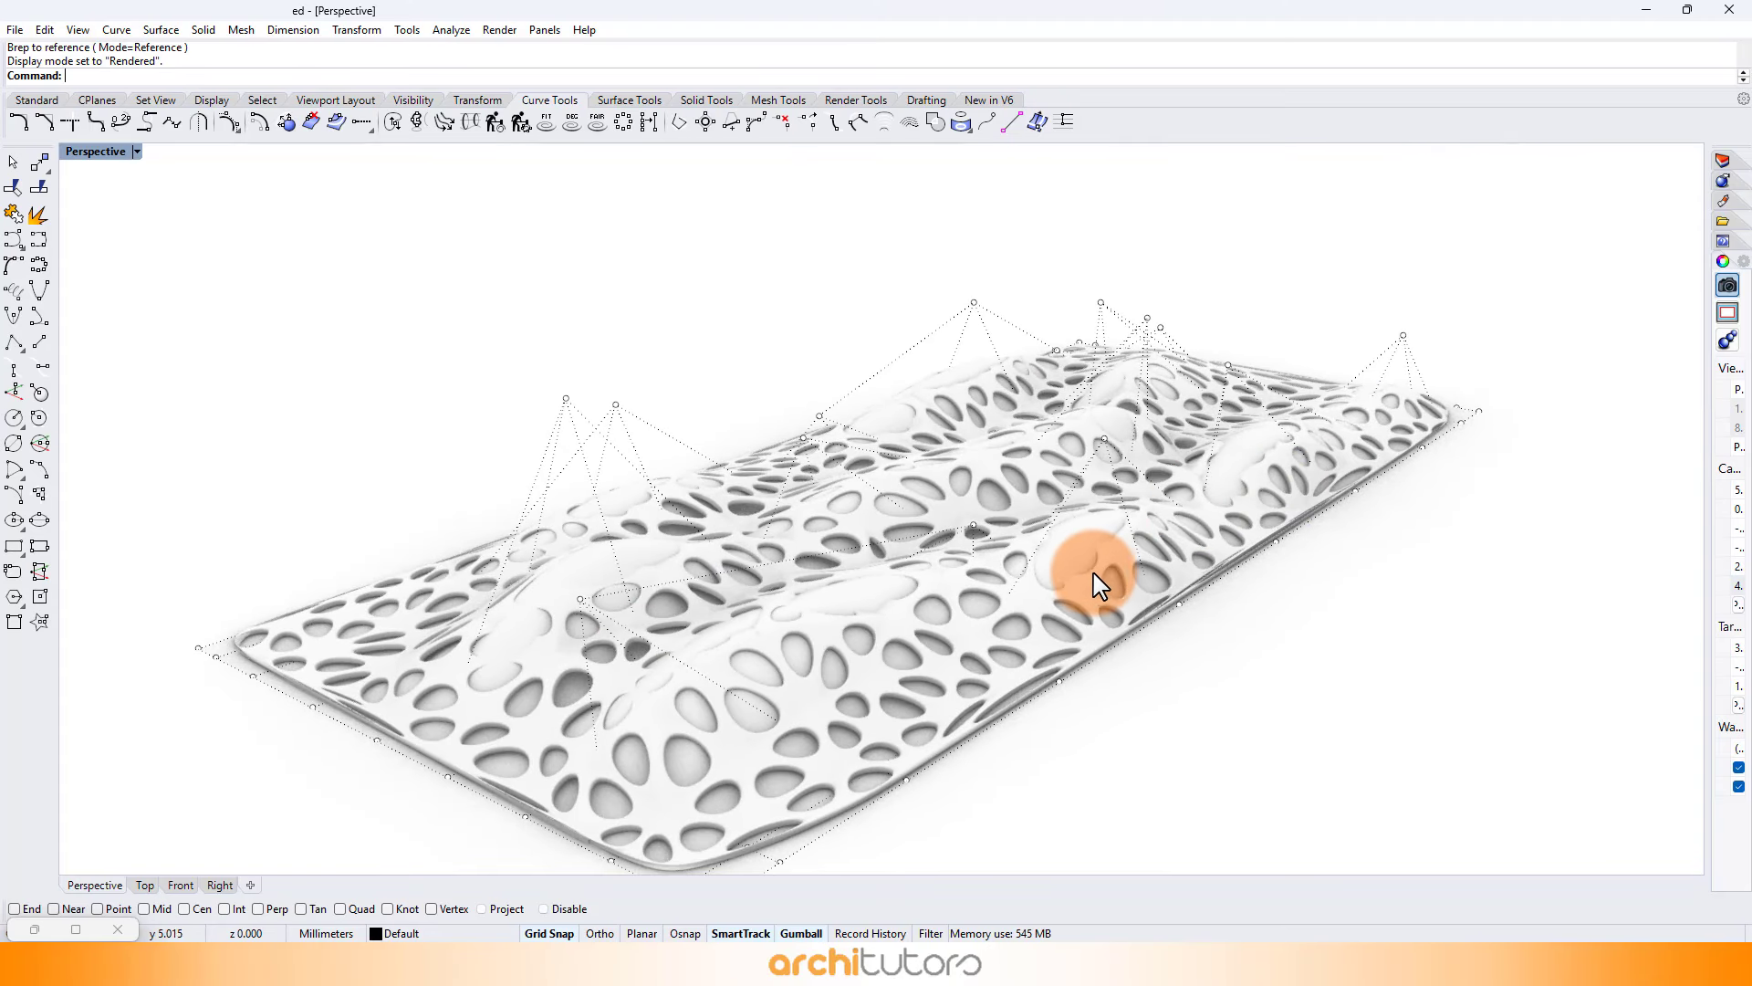
Delete the original terrain surface and inspect the baked perforated mesh from several angles.
click(1067, 556)
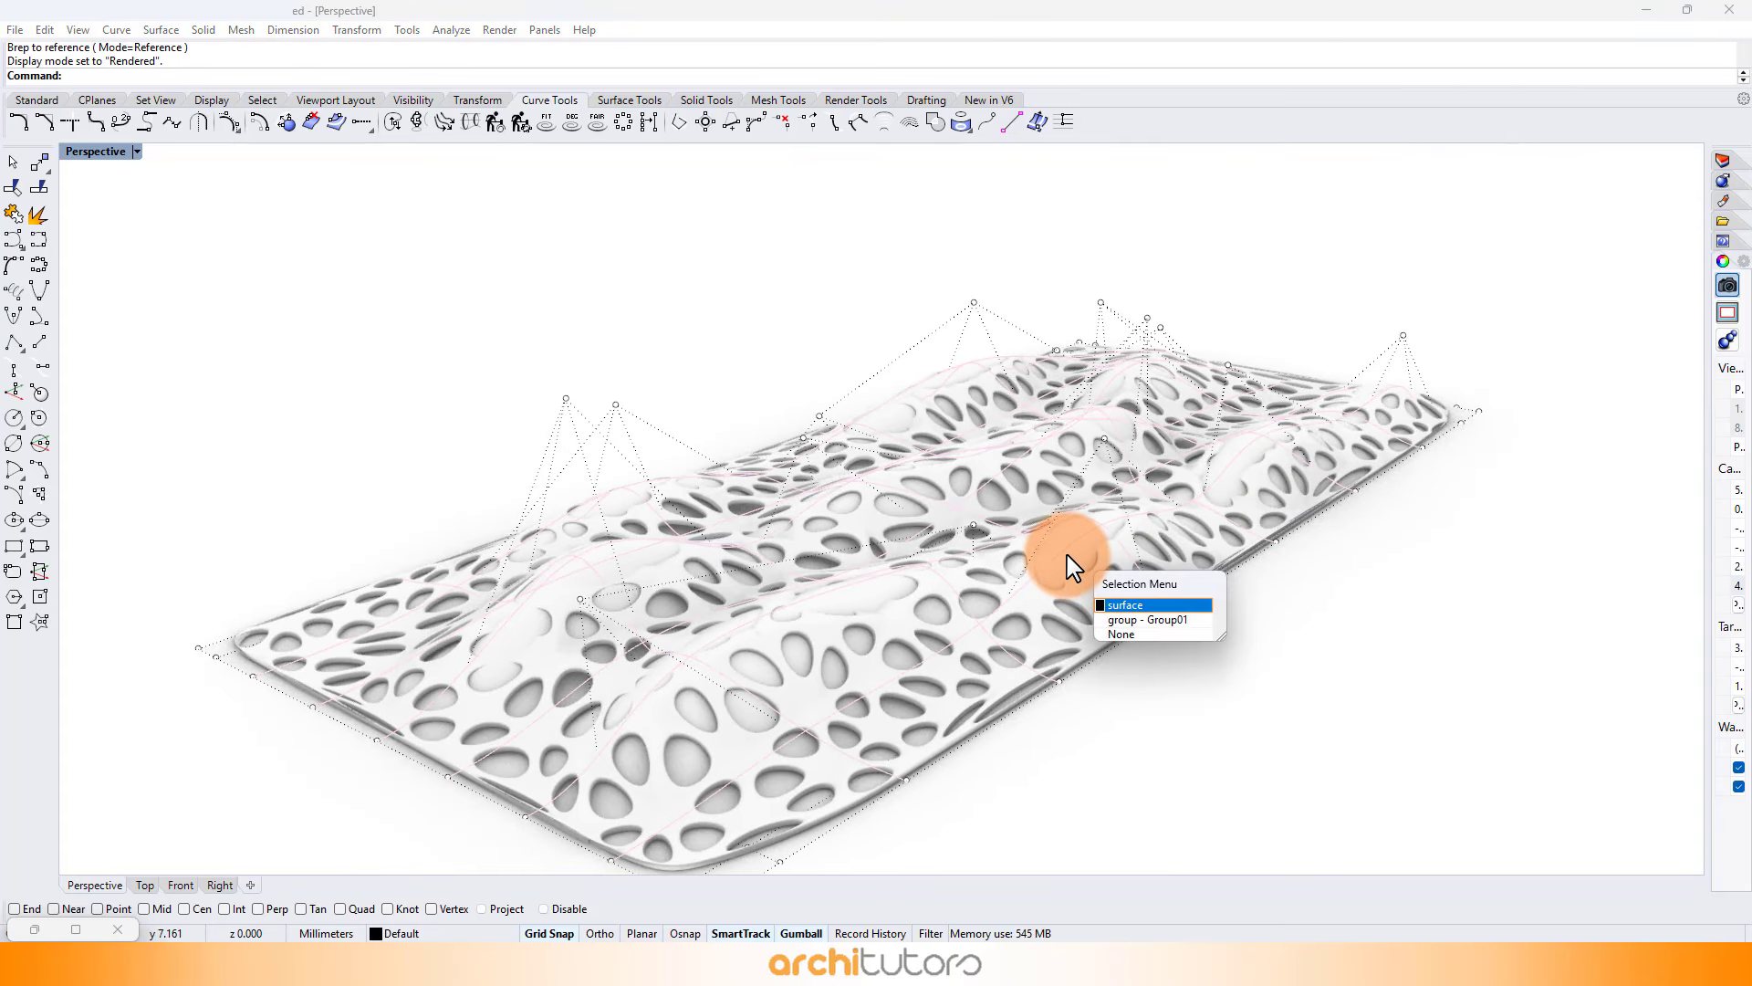
key(Return)
key(Delete)
right_drag(1318, 645, 924, 354)
scroll(923, 354, down, 6)
right_drag(1104, 487, 863, 491)
scroll(631, 506, up, 10)
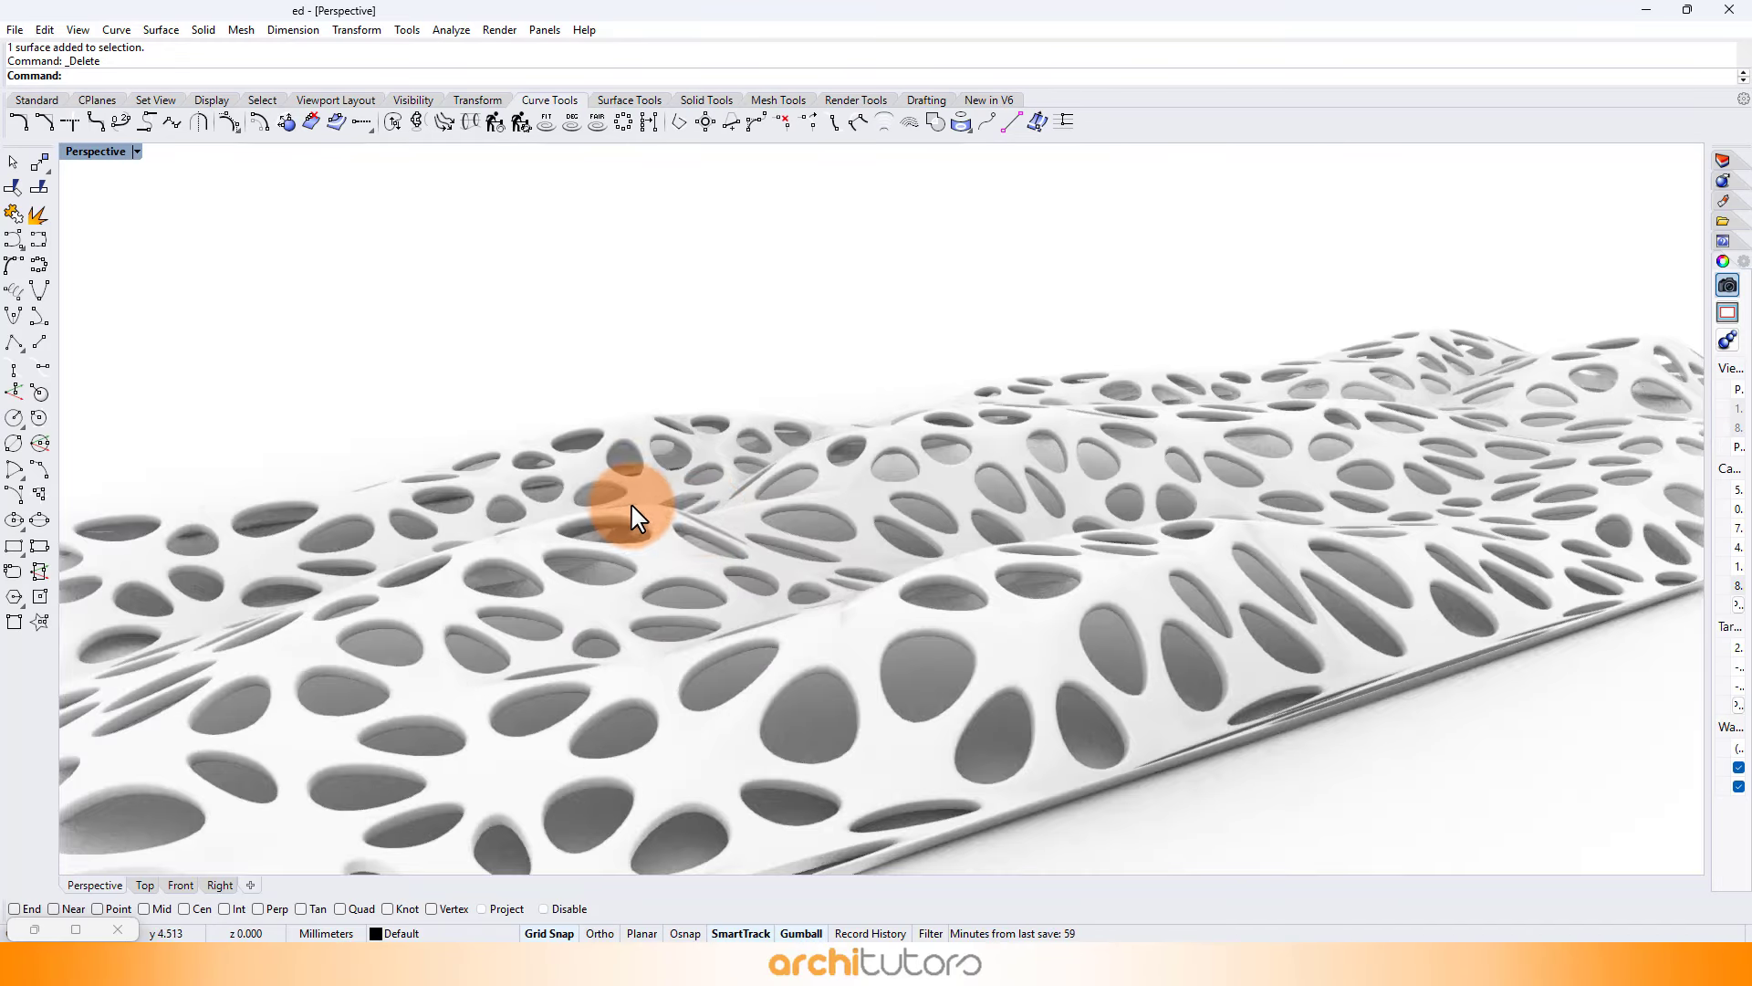
scroll(636, 518, down, 5)
mouse_move(704, 508)
right_down()
mouse_move(776, 511)
mouse_move(735, 508)
right_up()
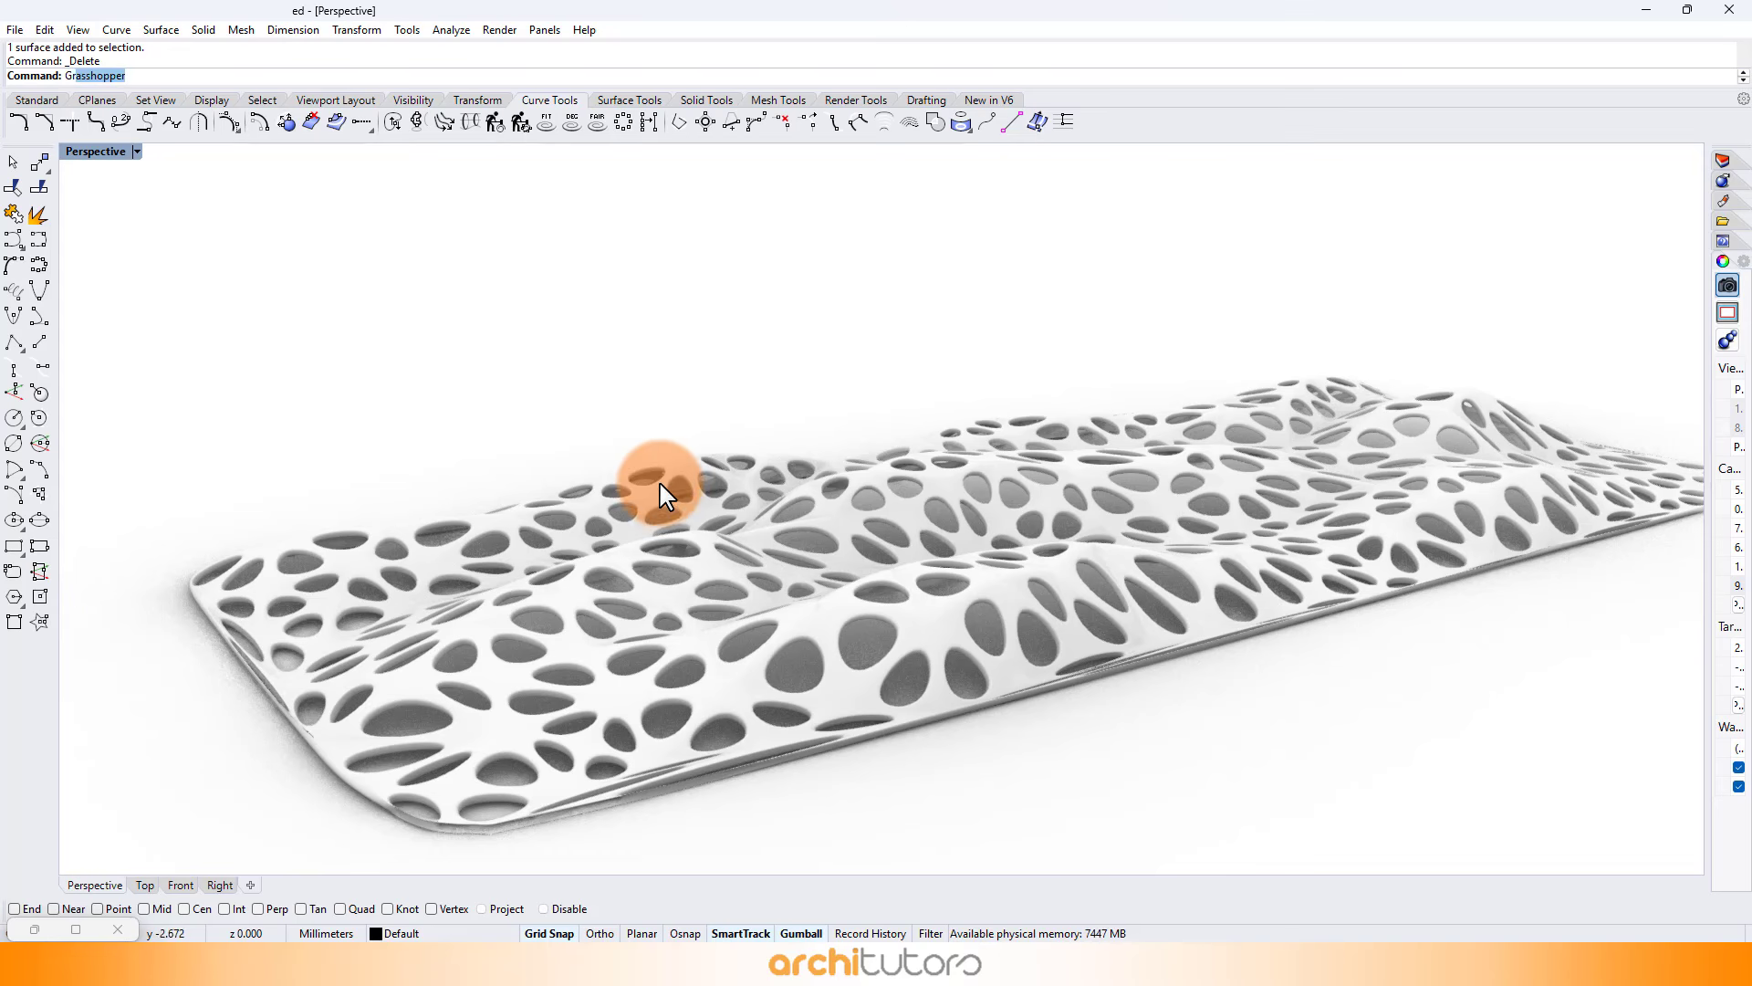
Reopen Grasshopper and undo the deletion of the original terrain surface.
text(Gr)
key(Return)
click(929, 491)
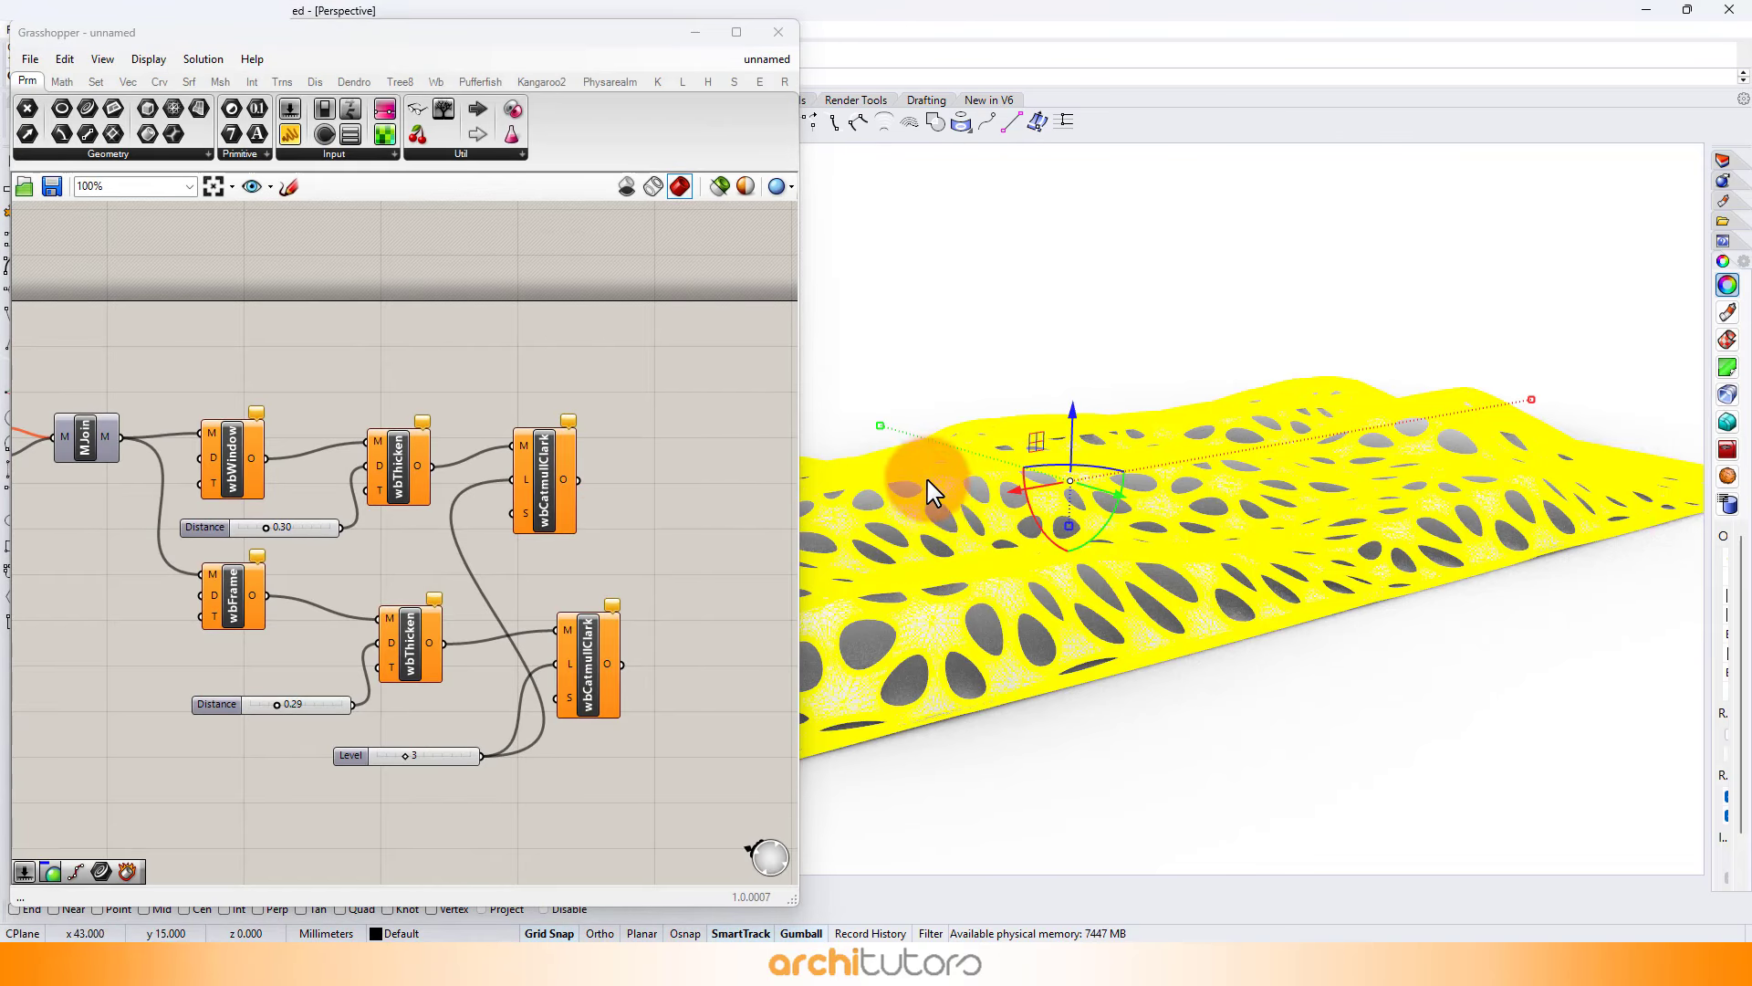
click(1017, 363)
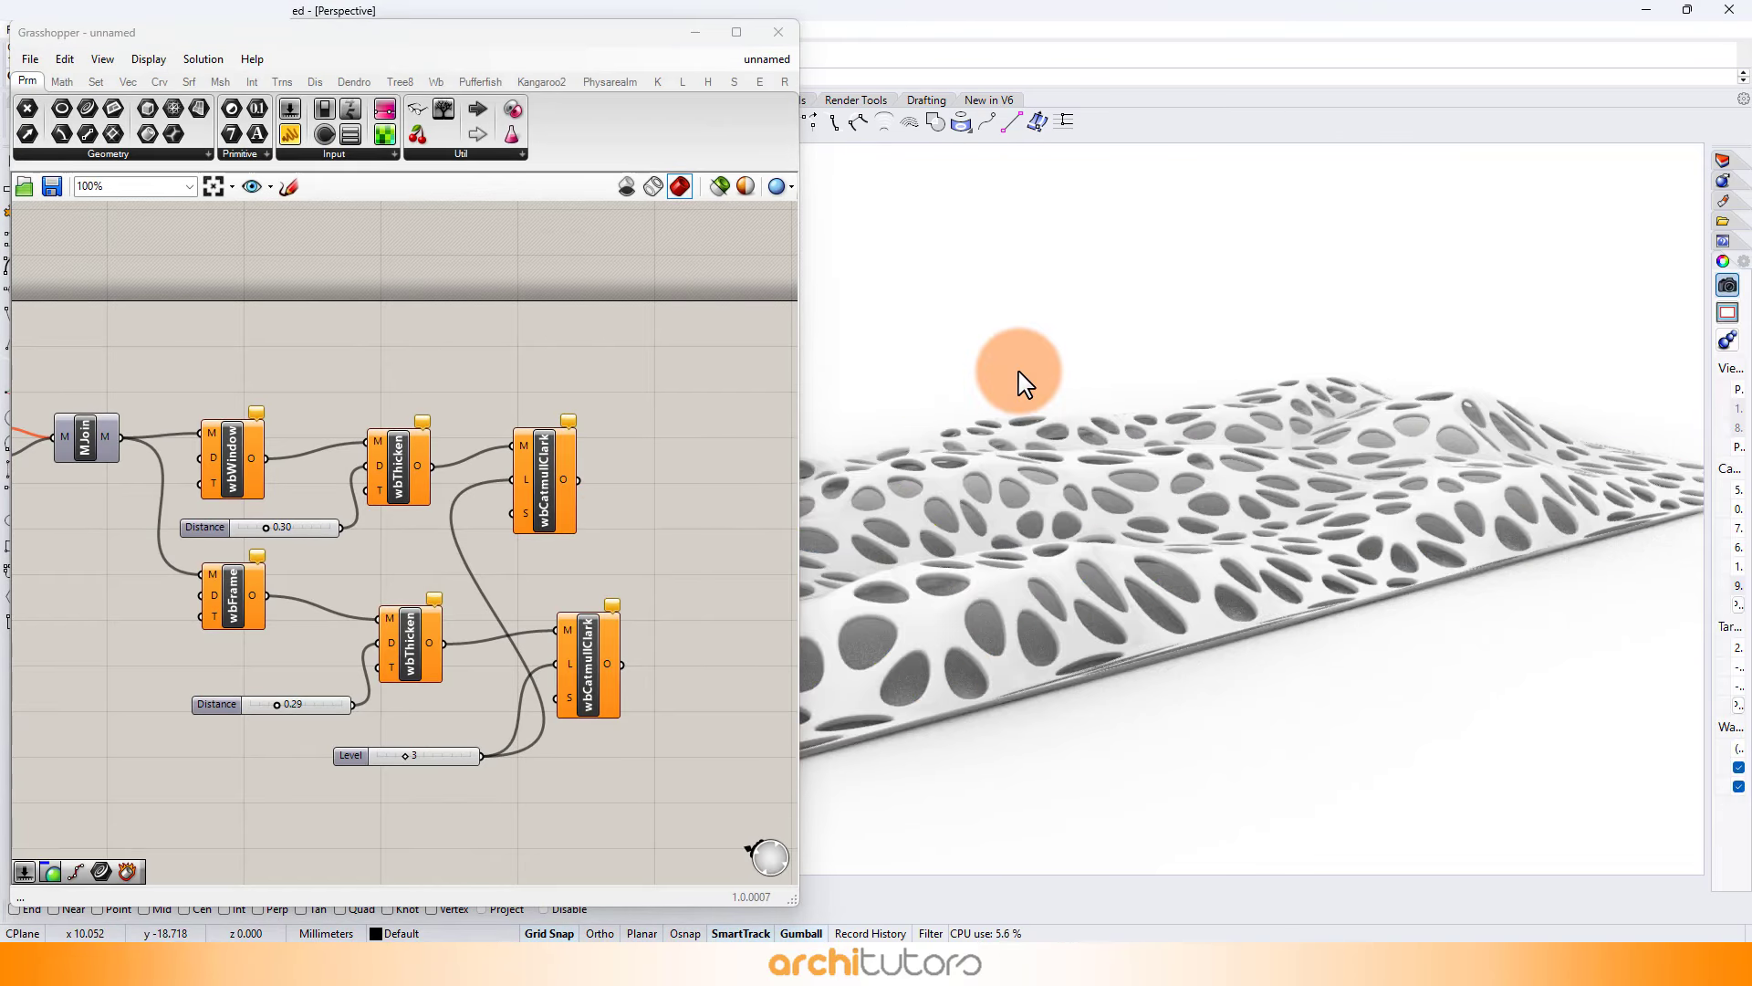
key(ctrl+z)
Delete the baked mesh group Group01, leaving the original terrain surface in place.
click(1098, 600)
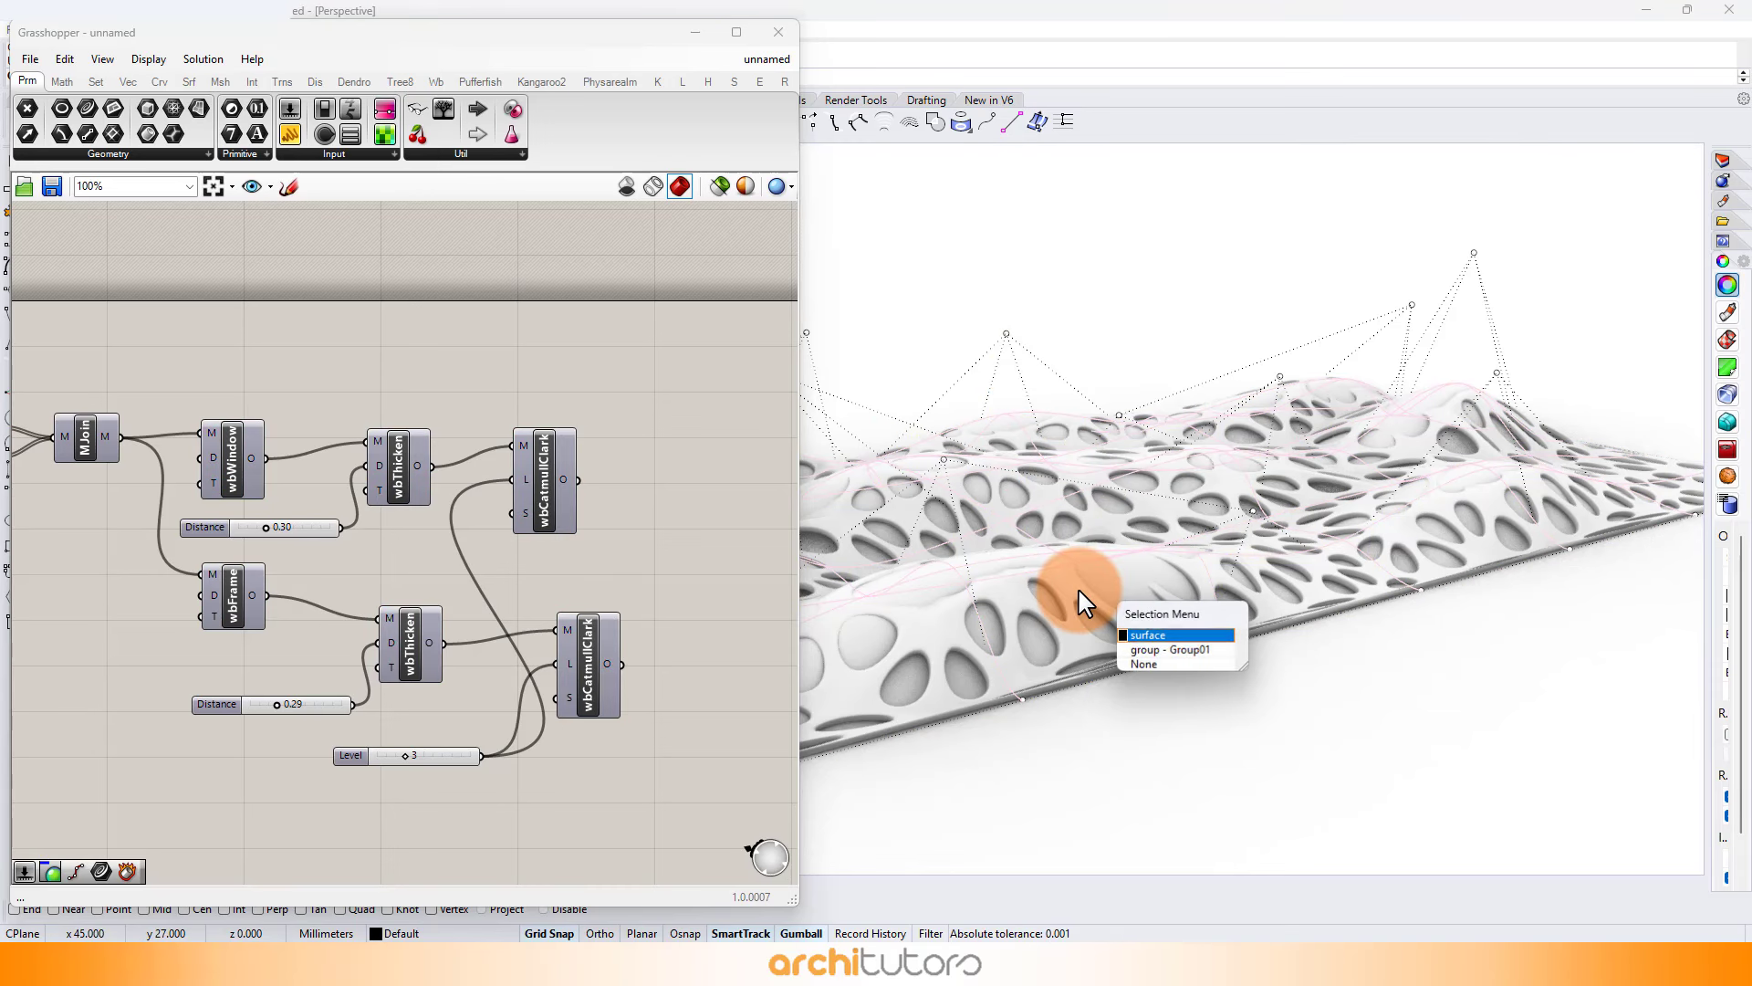
click(1154, 655)
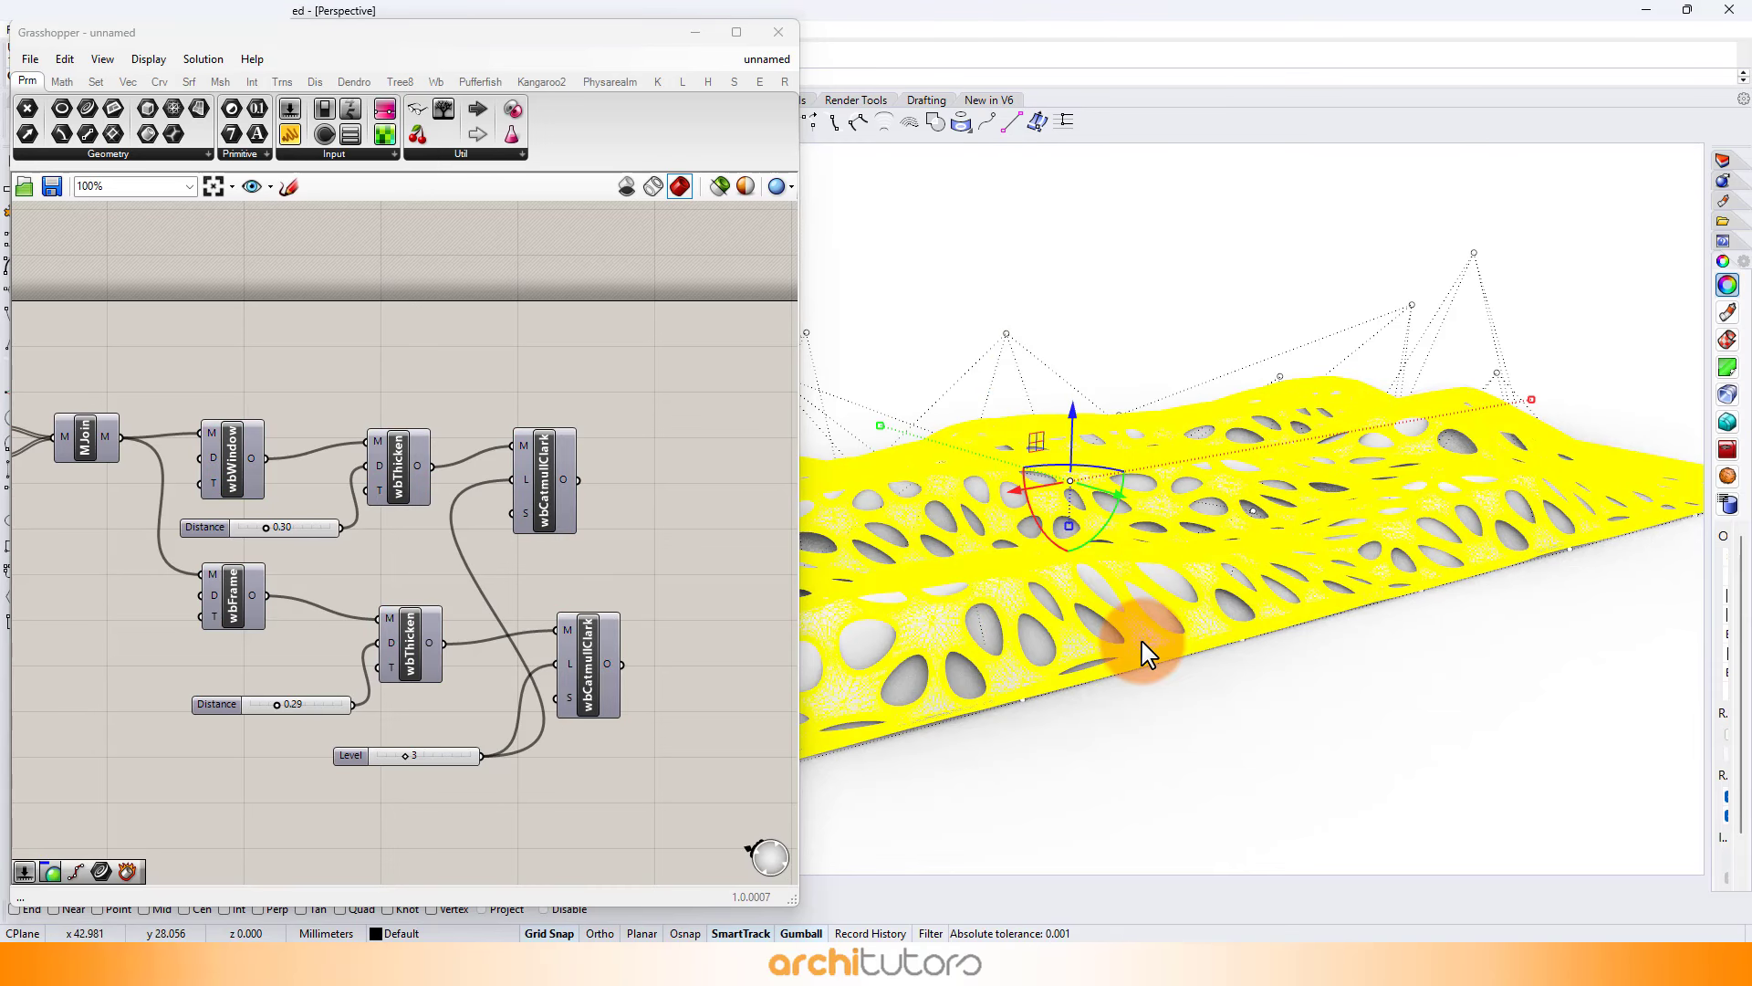
key(Delete)
Turn on the preview of the frame's wbCatmullClark component.
scroll(509, 616, up, 2)
scroll(505, 604, up, 2)
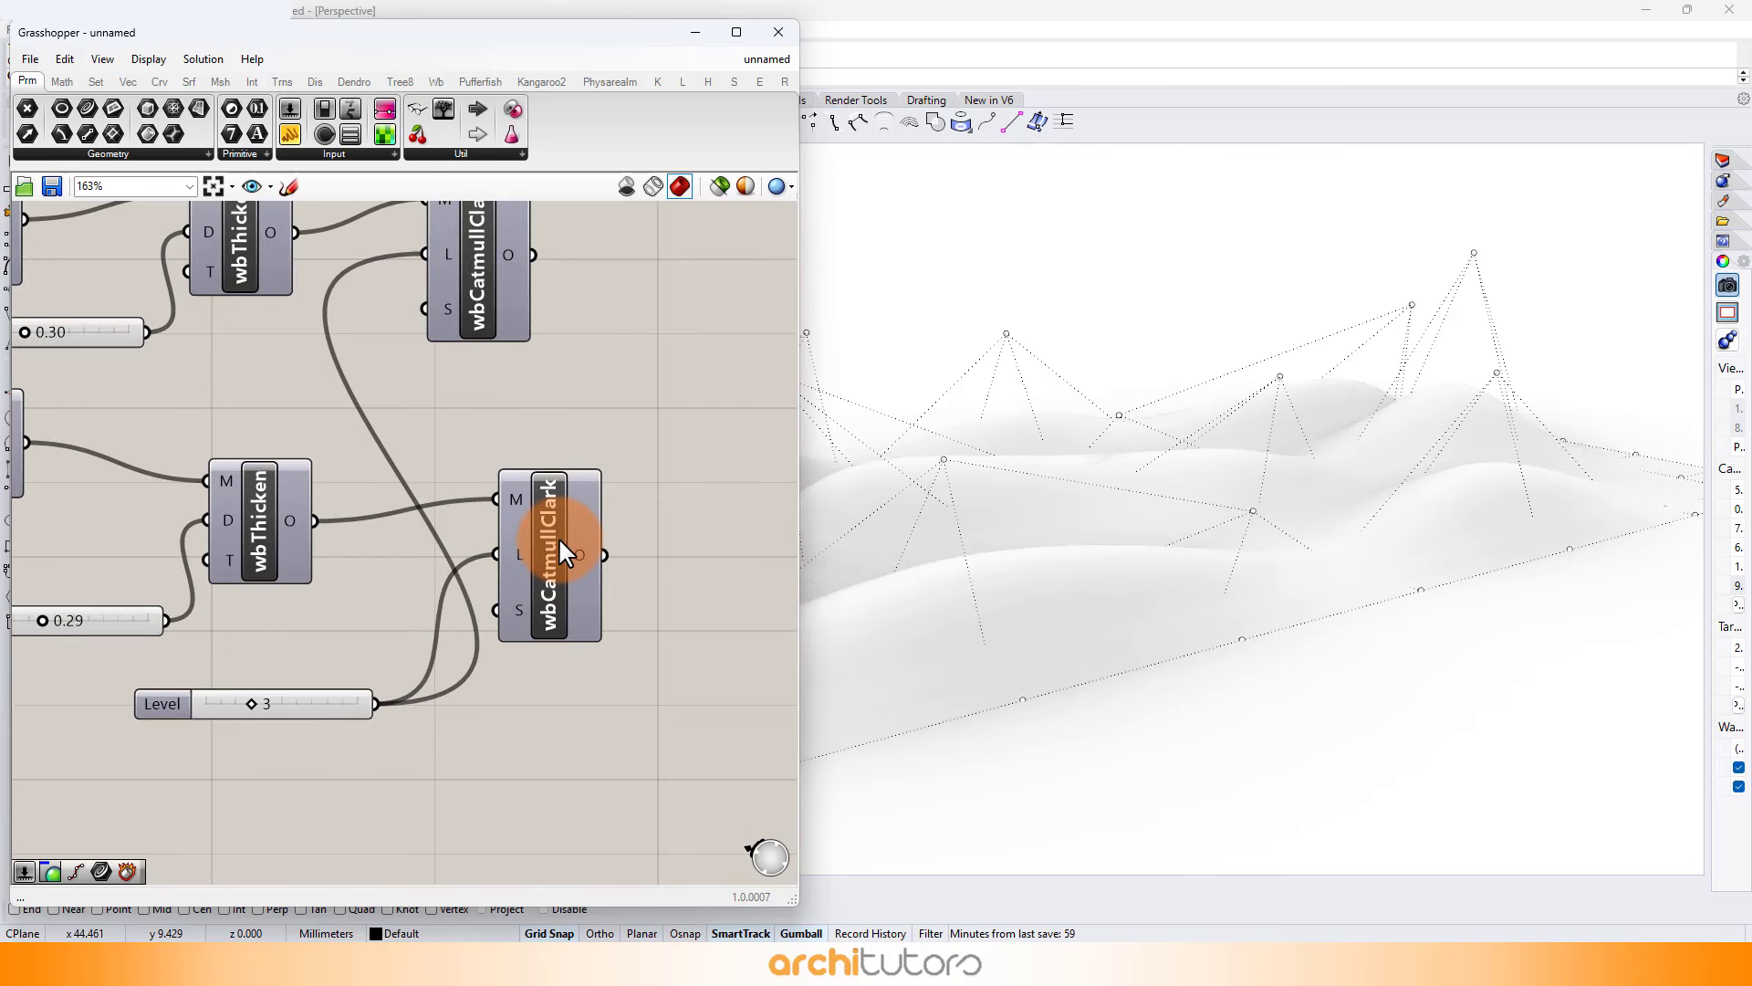
click(560, 535)
middle_click(571, 529)
click(612, 489)
click(635, 383)
Raise the terrain's highest control point at the far peak by about 2 mm, and raise the control point below it.
mouse_move(1158, 478)
right_down()
mouse_move(1300, 554)
mouse_move(1291, 427)
mouse_move(1333, 677)
mouse_move(1295, 669)
mouse_move(1506, 673)
mouse_move(1455, 673)
right_up()
click(1408, 321)
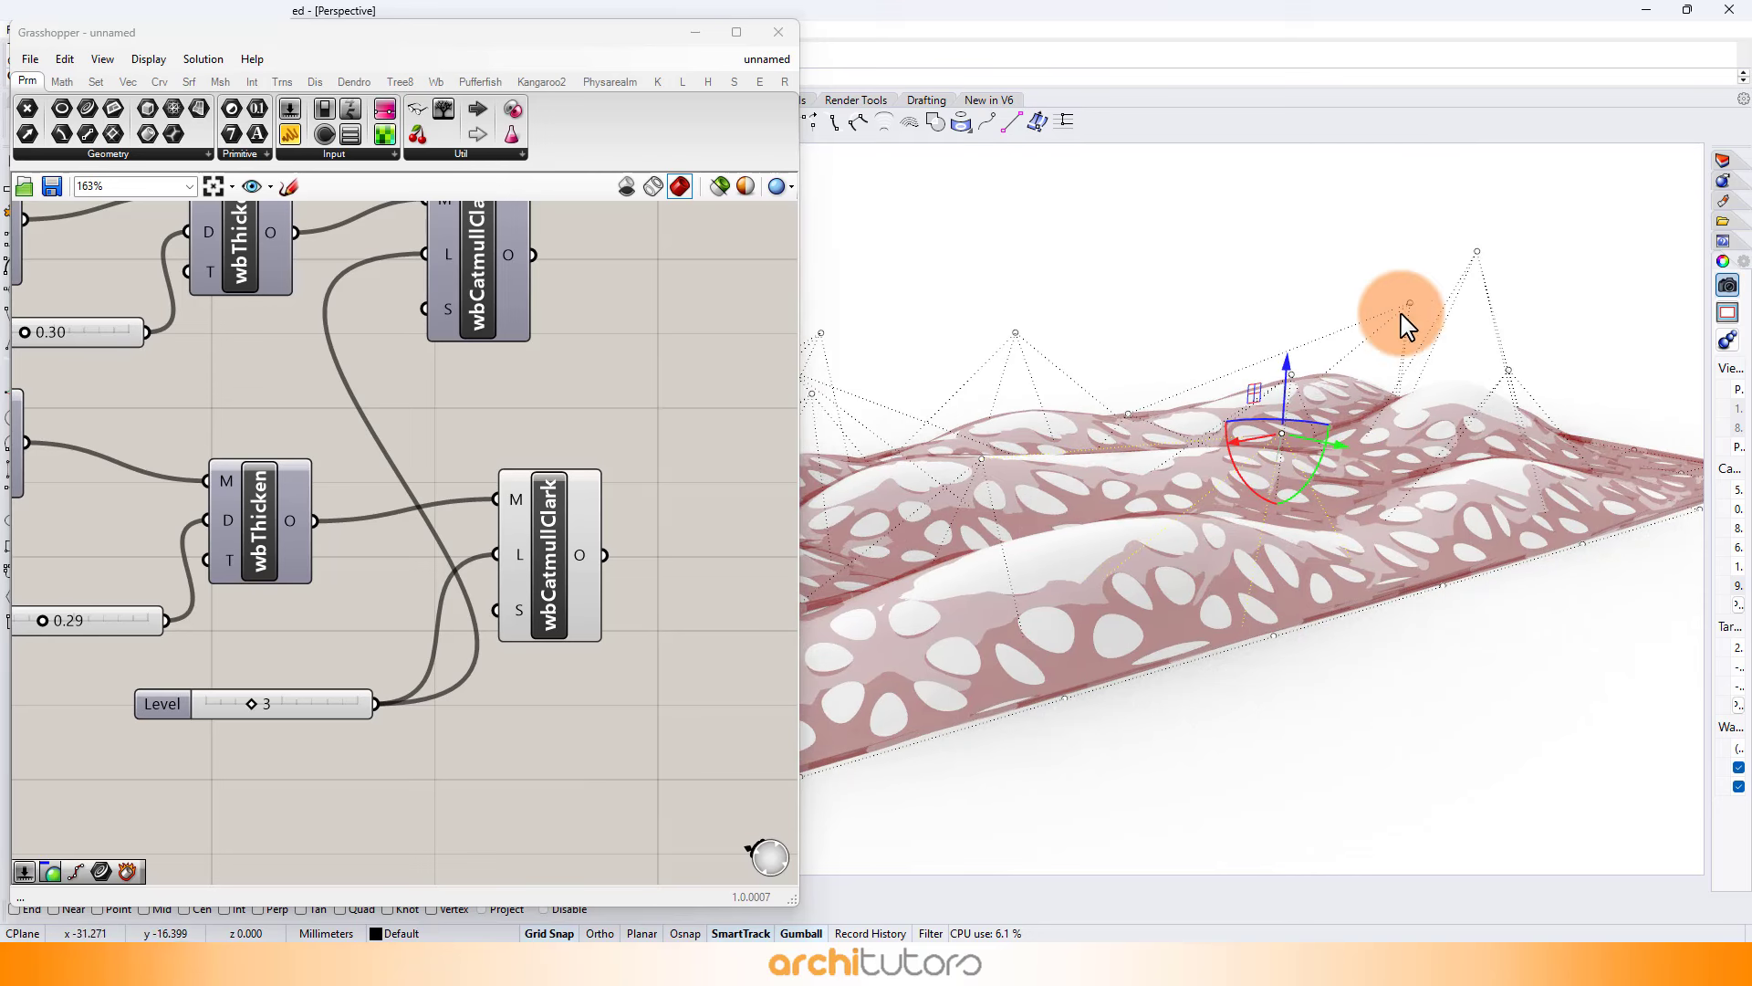
click(1469, 265)
drag(1484, 248, 1497, 167)
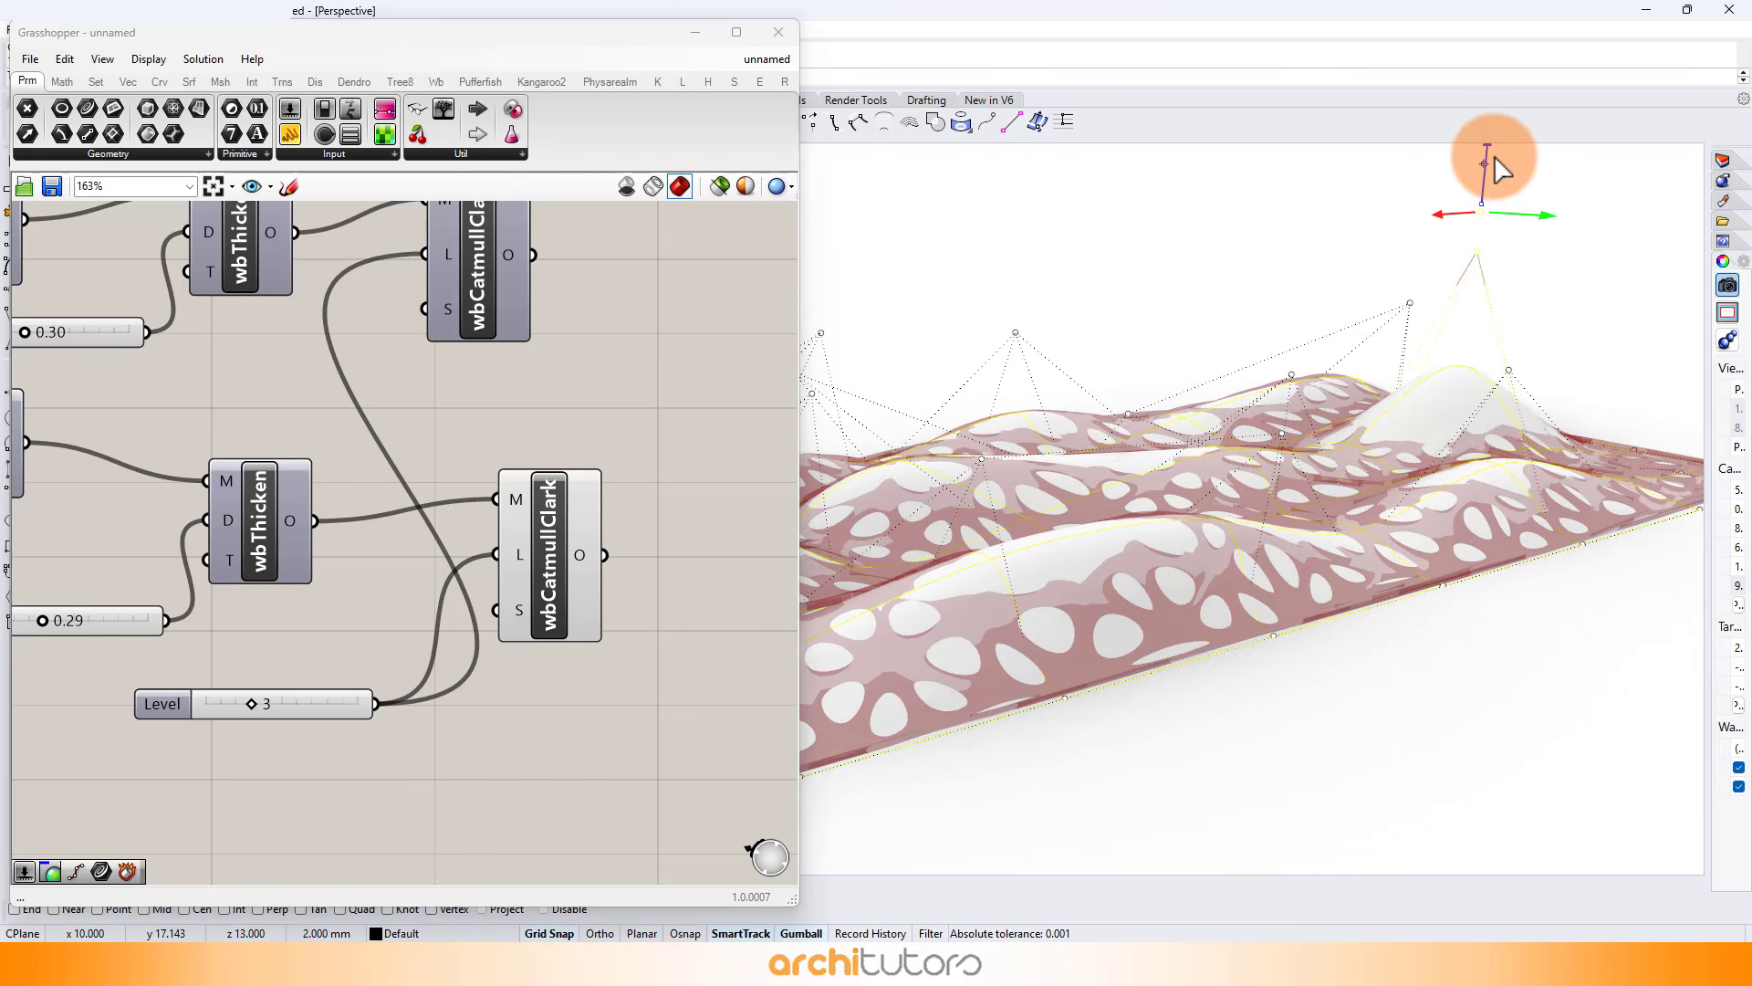
right_drag(1391, 499, 1358, 491)
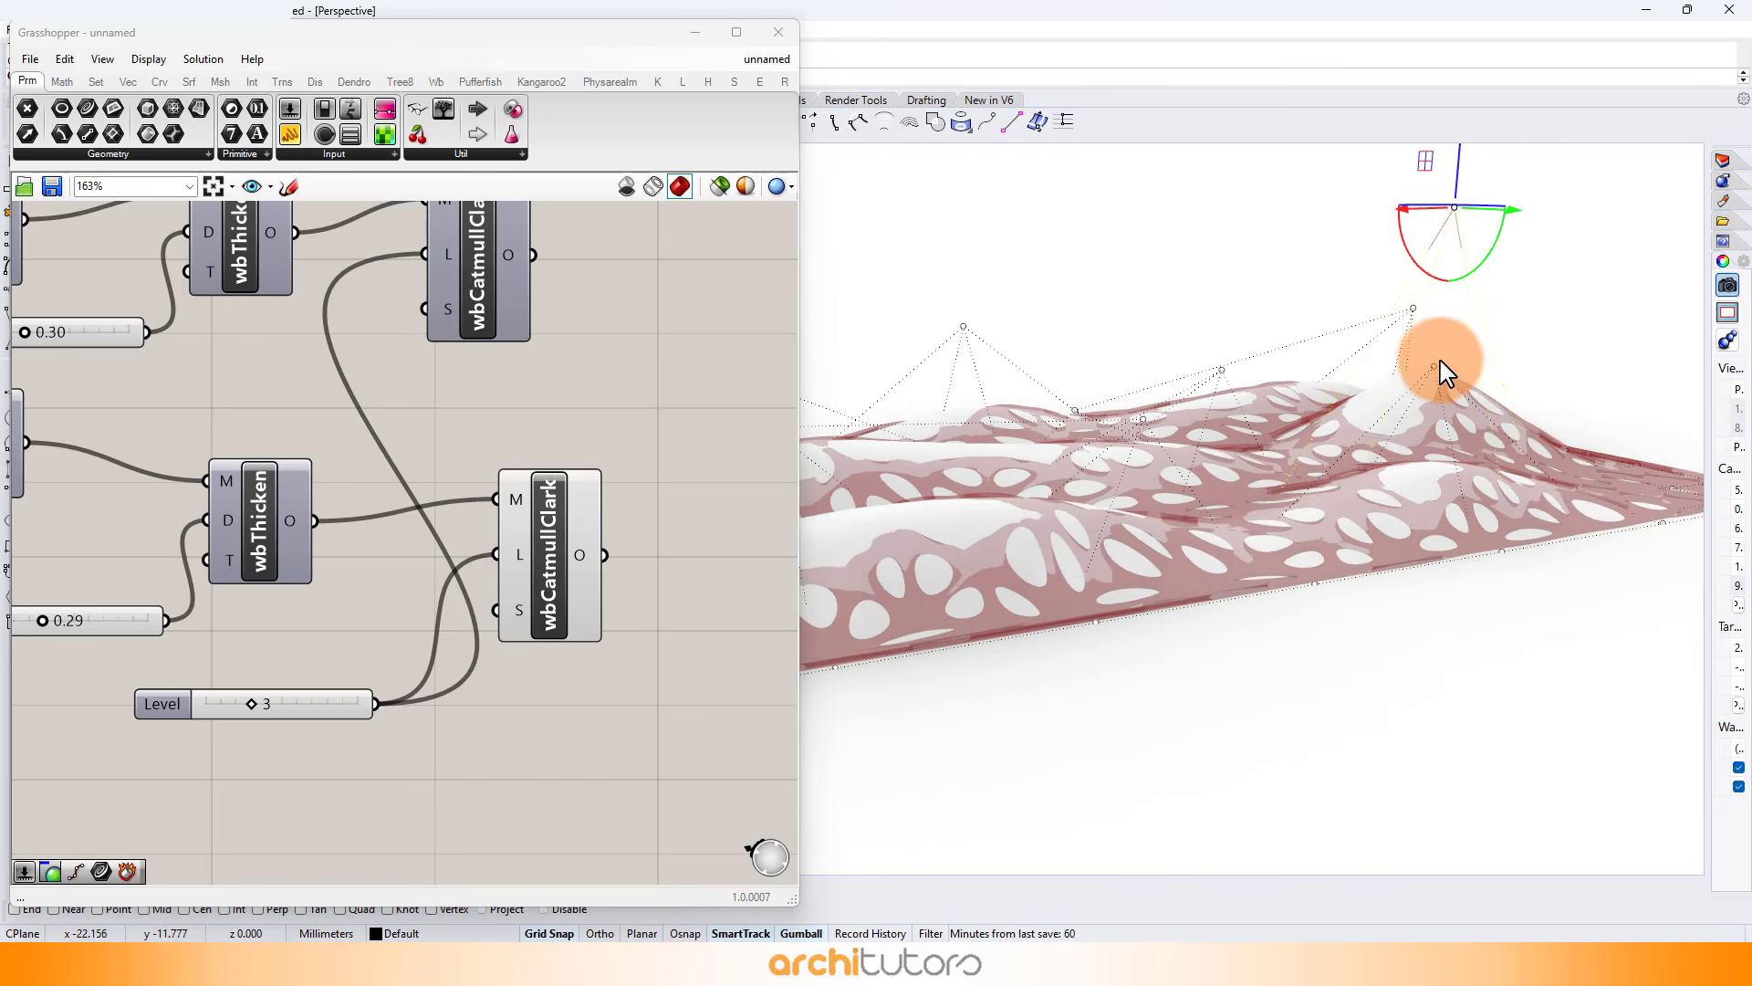
click(1434, 366)
drag(1440, 288, 1557, 341)
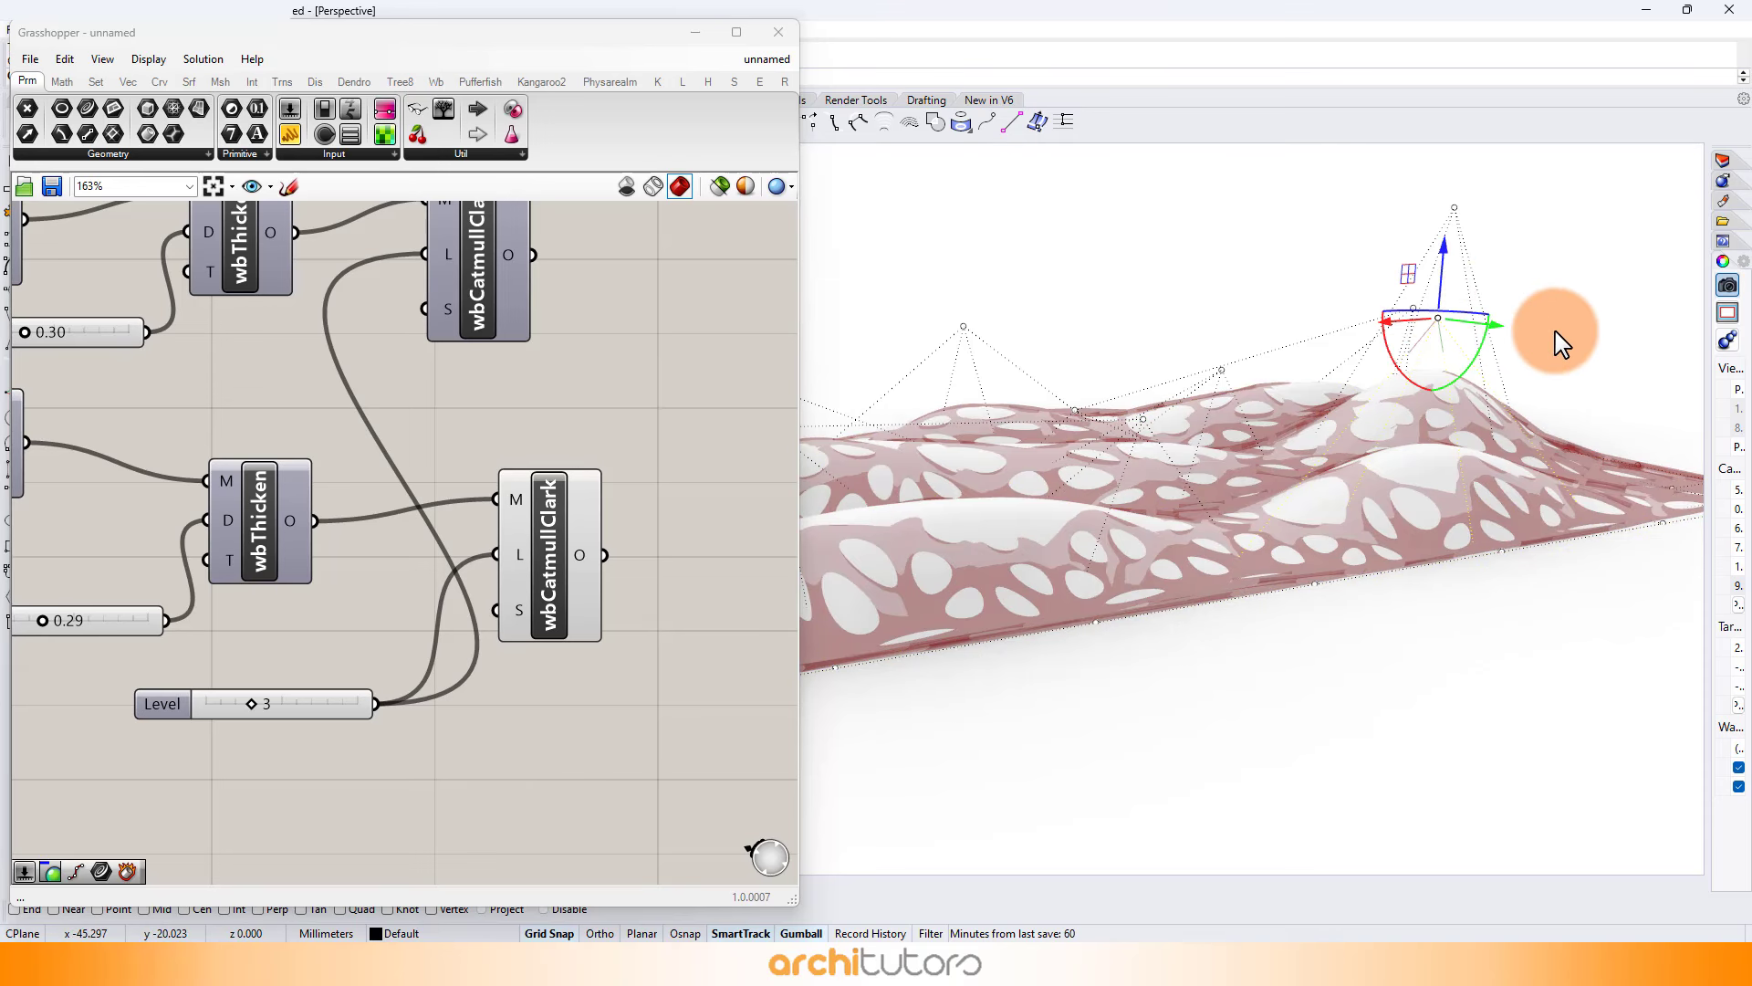
mouse_move(1510, 335)
right_down()
mouse_move(1467, 343)
mouse_move(1520, 347)
right_up()
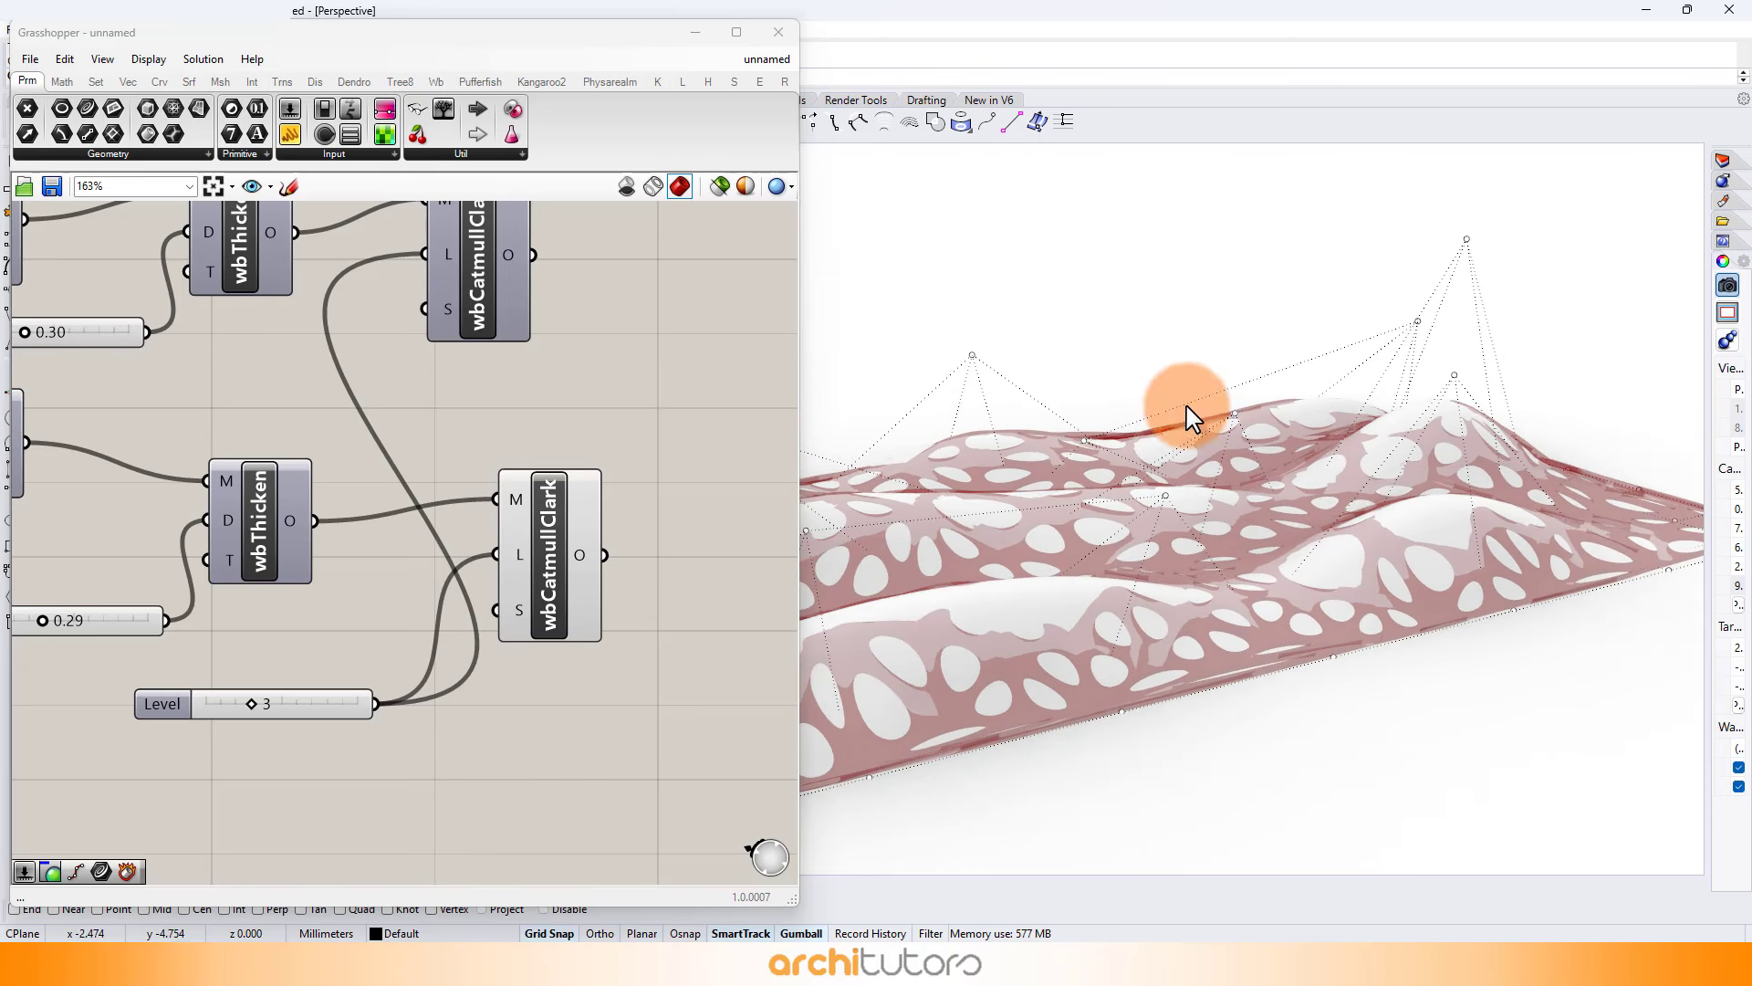
Bake the outputs of both wbCatmullClark components into Rhino on the Default layer, with grouping enabled for each.
right_click(552, 528)
click(594, 613)
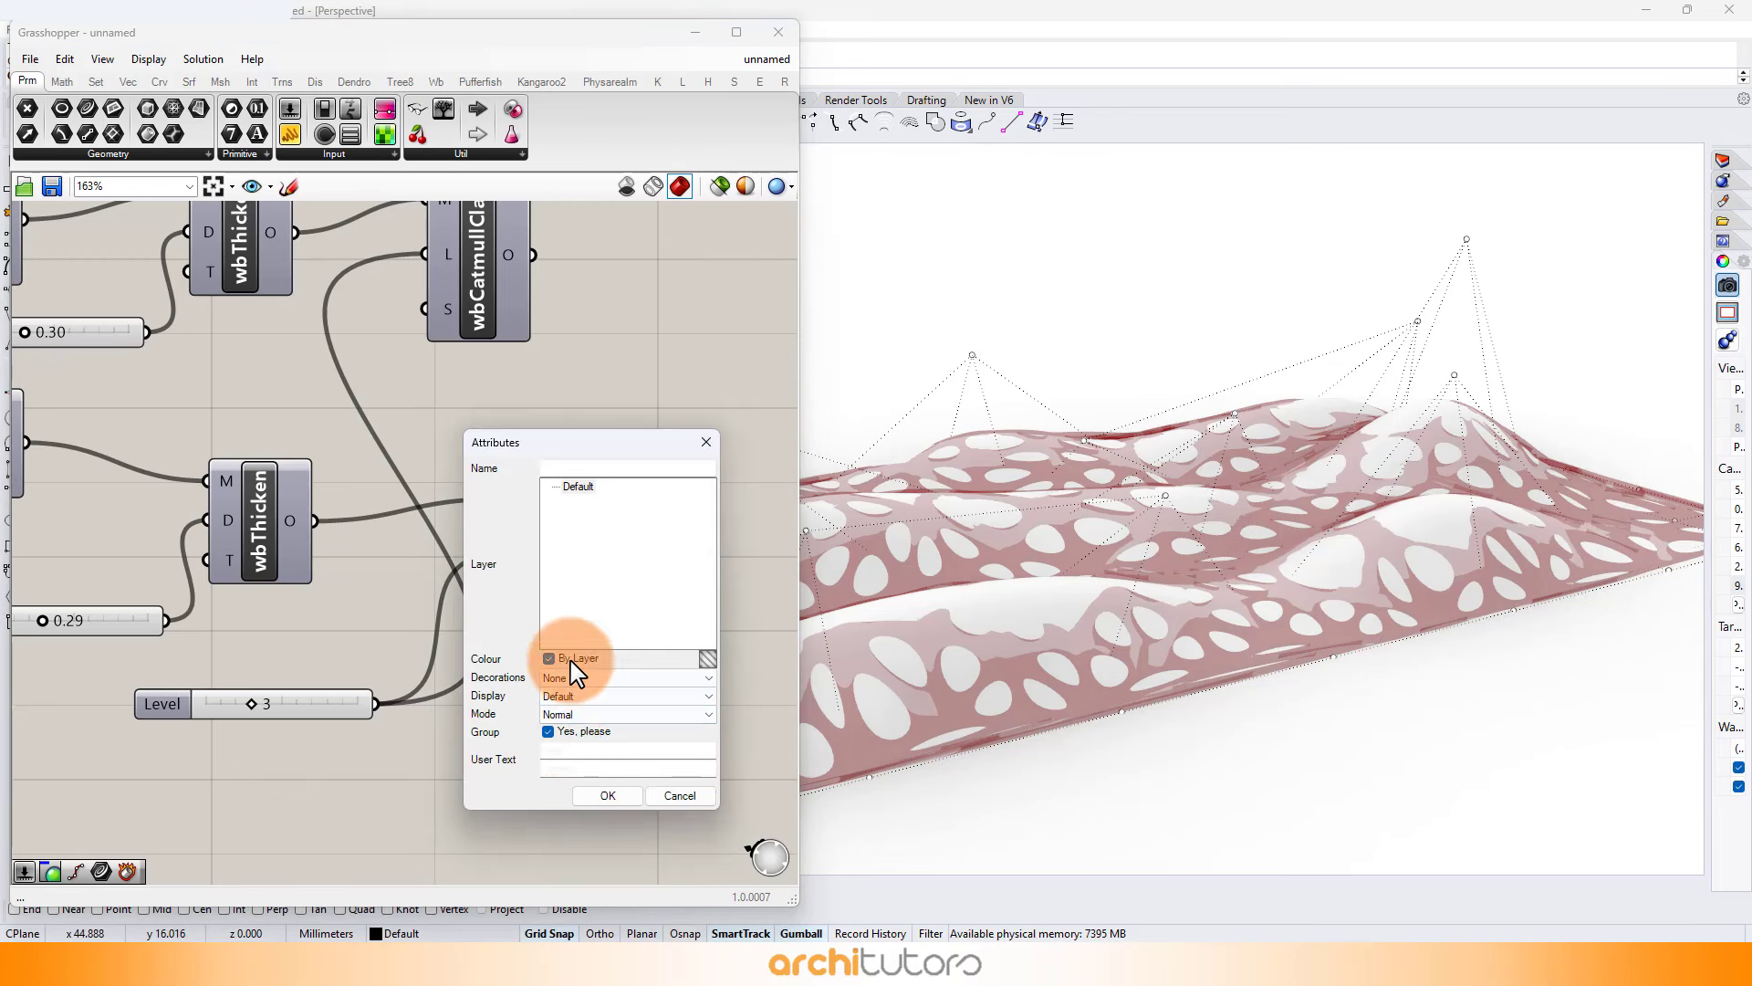
click(600, 792)
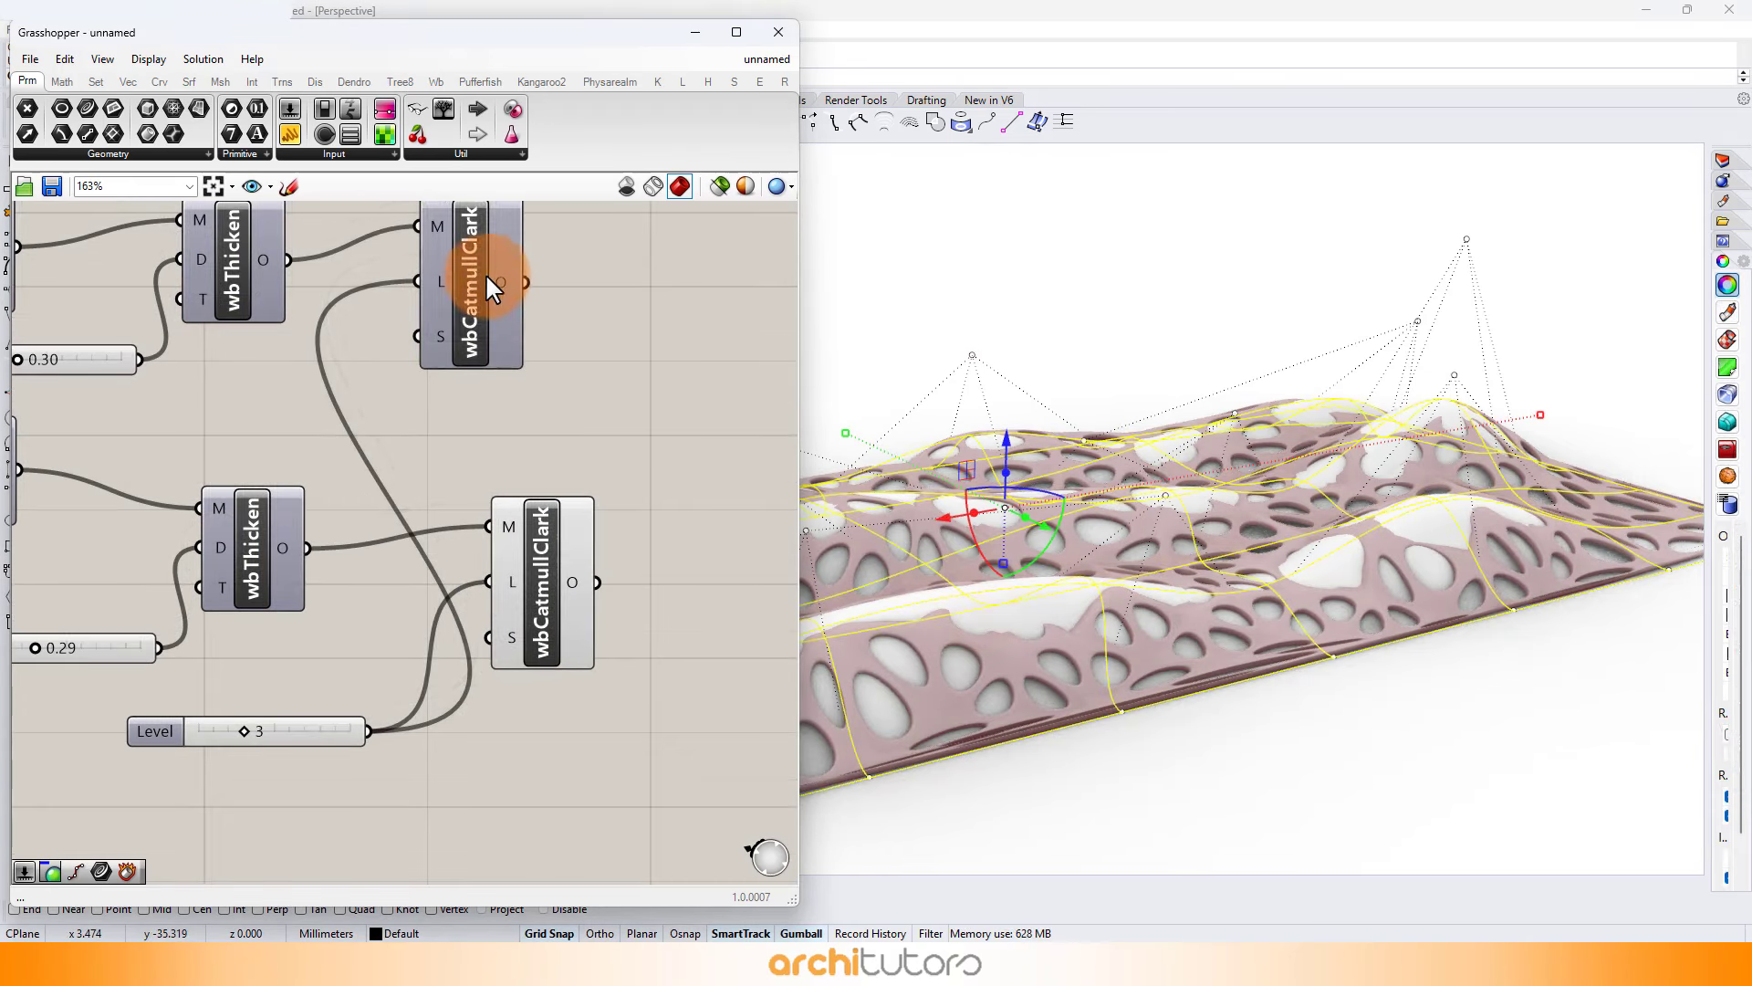
right_click(469, 310)
click(489, 516)
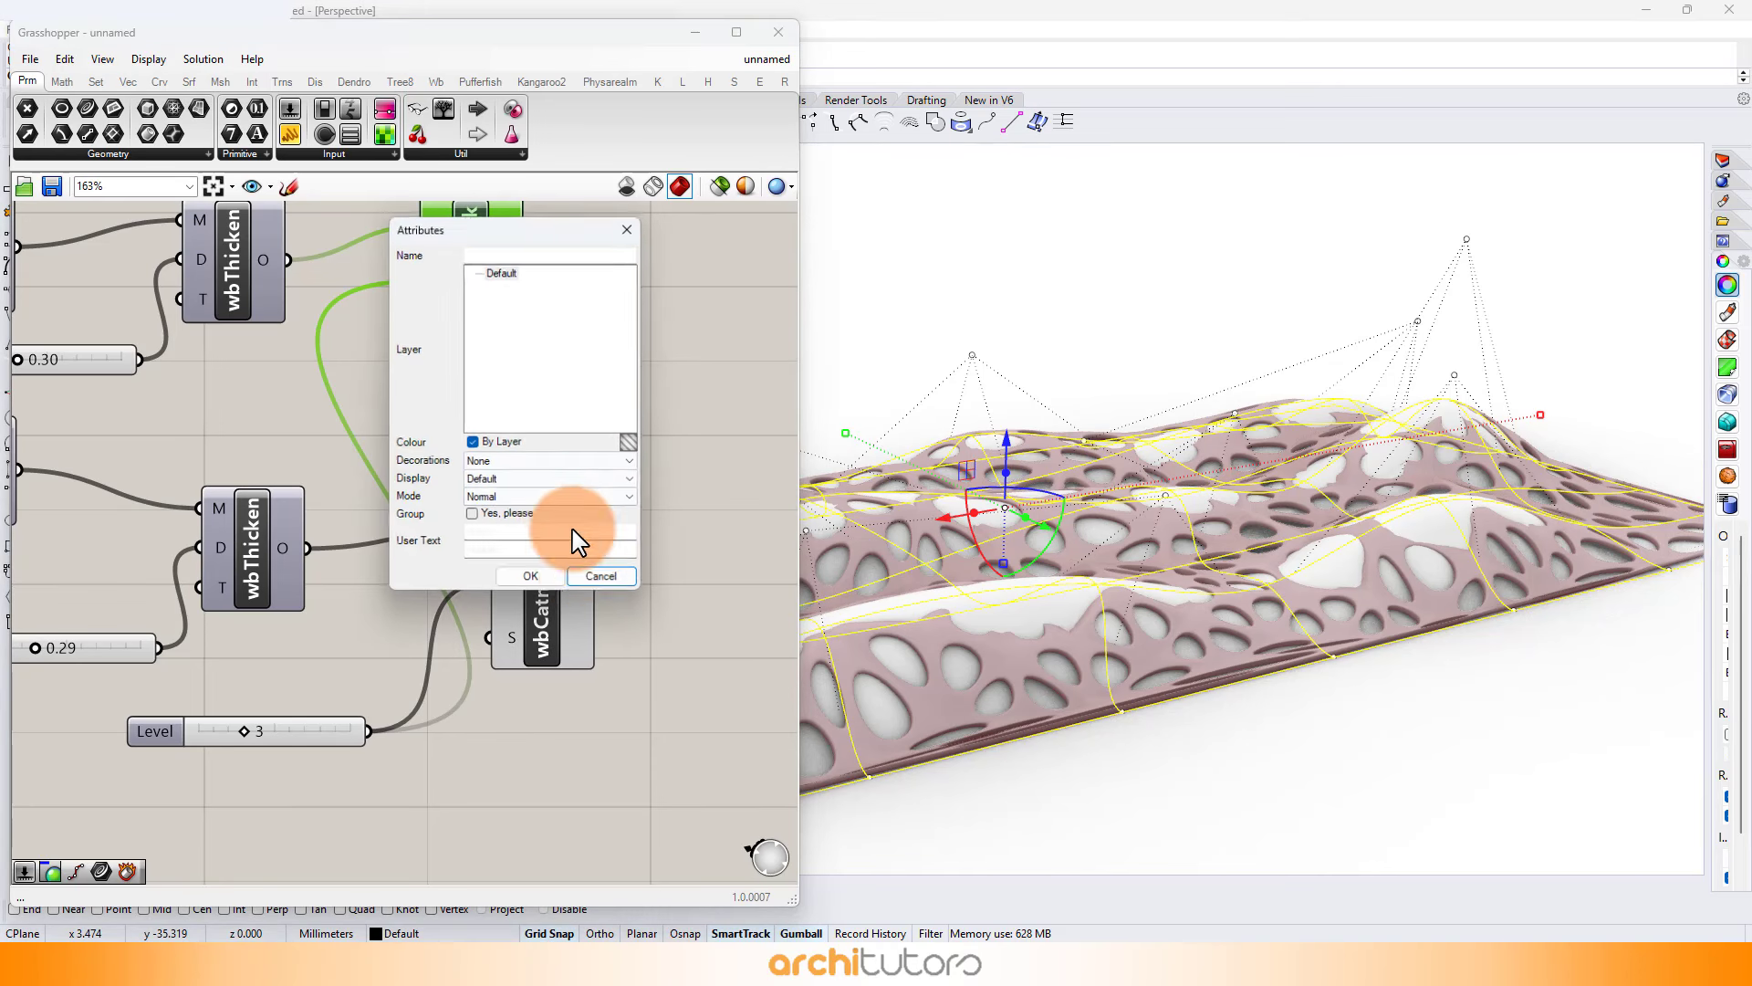
click(528, 579)
Turn off the preview of both wbCatmullClark components and minimize Grasshopper.
click(562, 579)
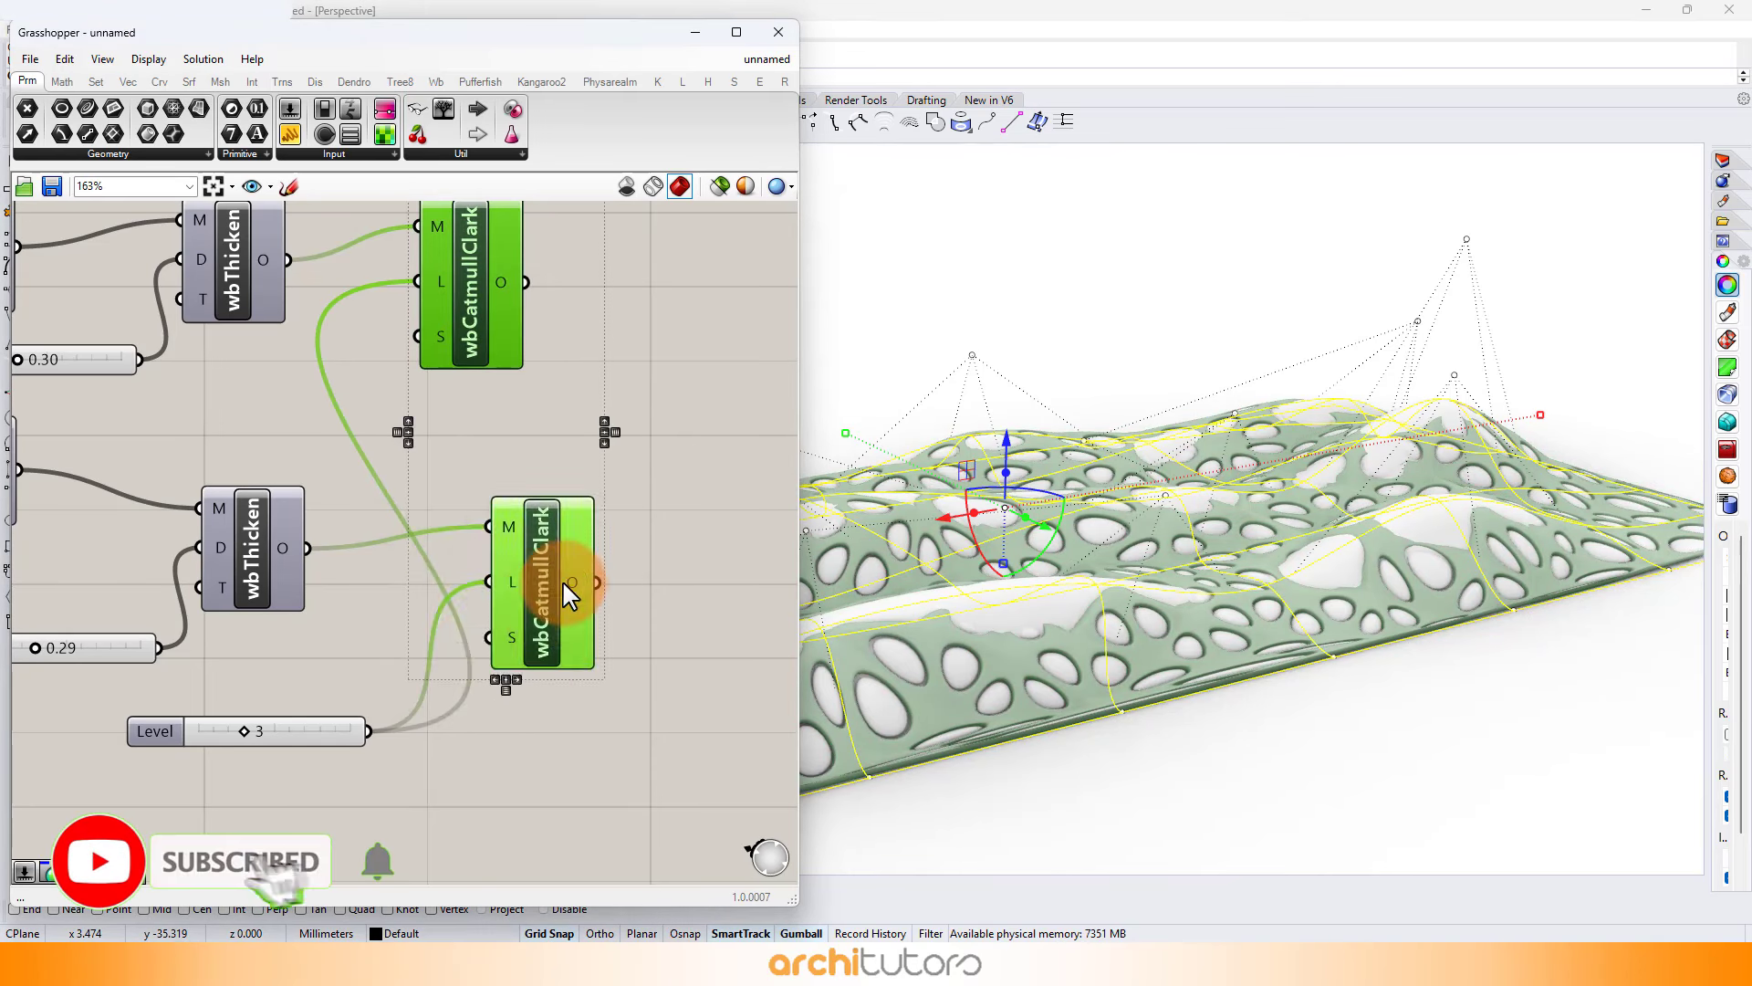
middle_click(562, 578)
click(623, 525)
click(696, 32)
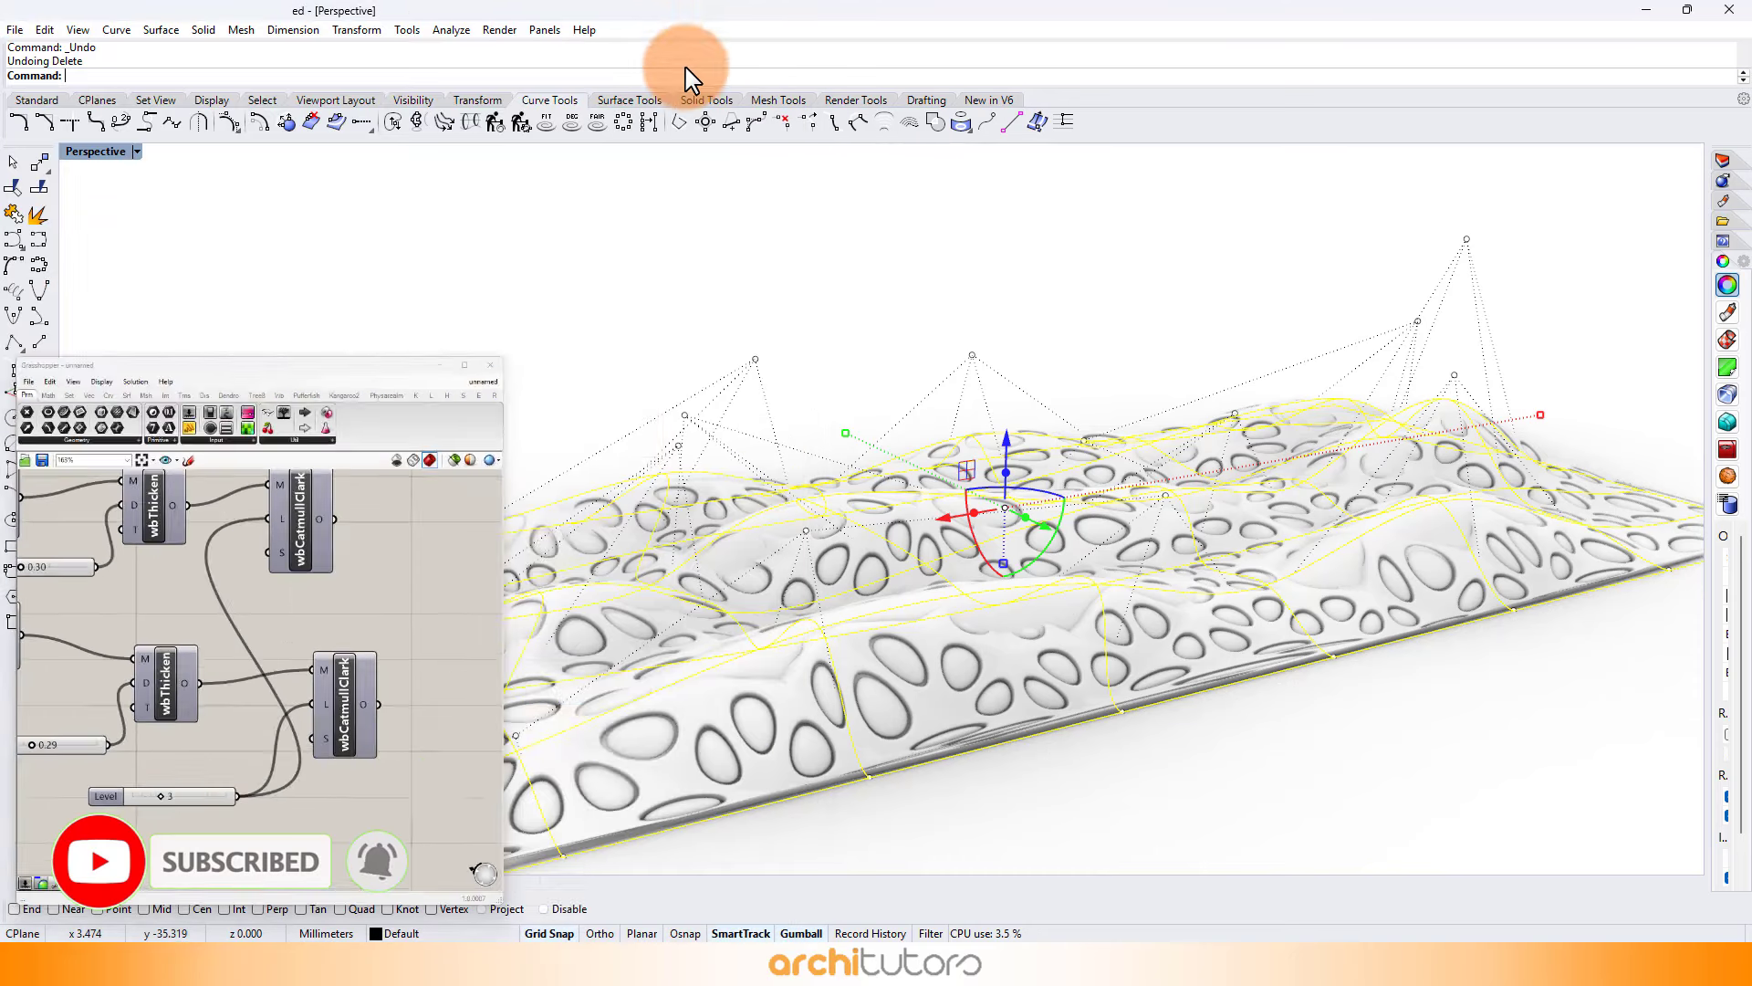
Delete the original terrain surface, keeping the two baked mesh groups in the Perspective view.
click(1392, 521)
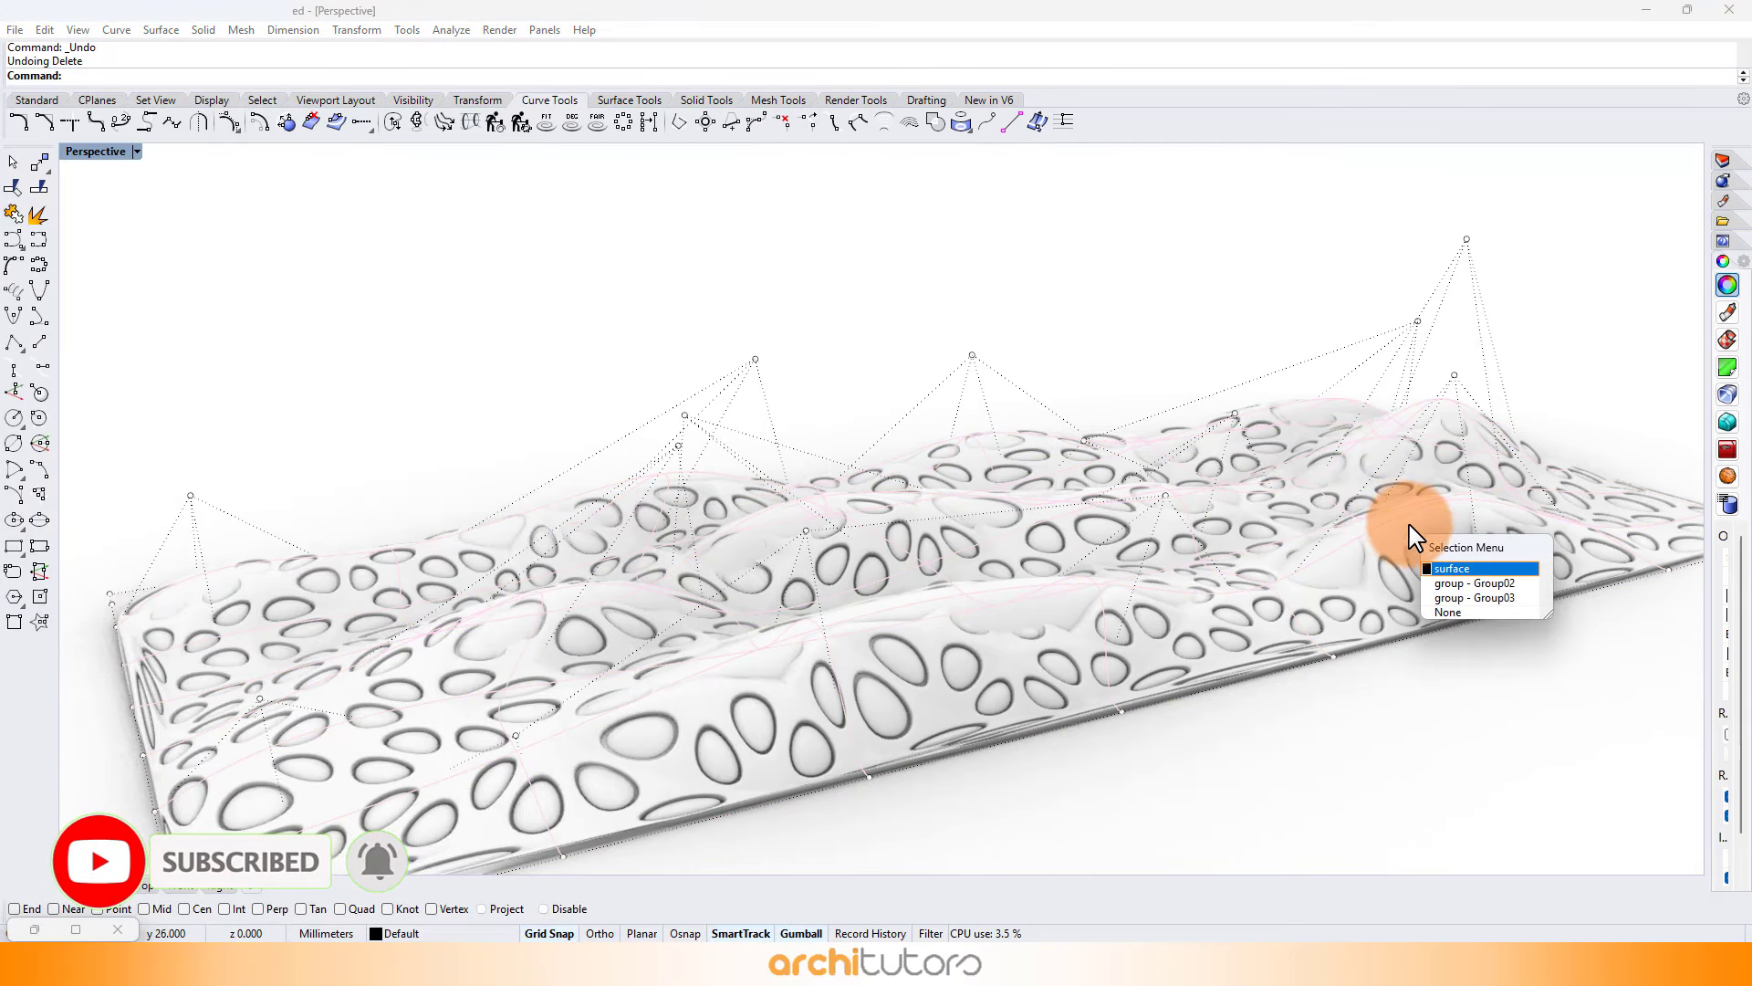
click(1460, 582)
key(Delete)
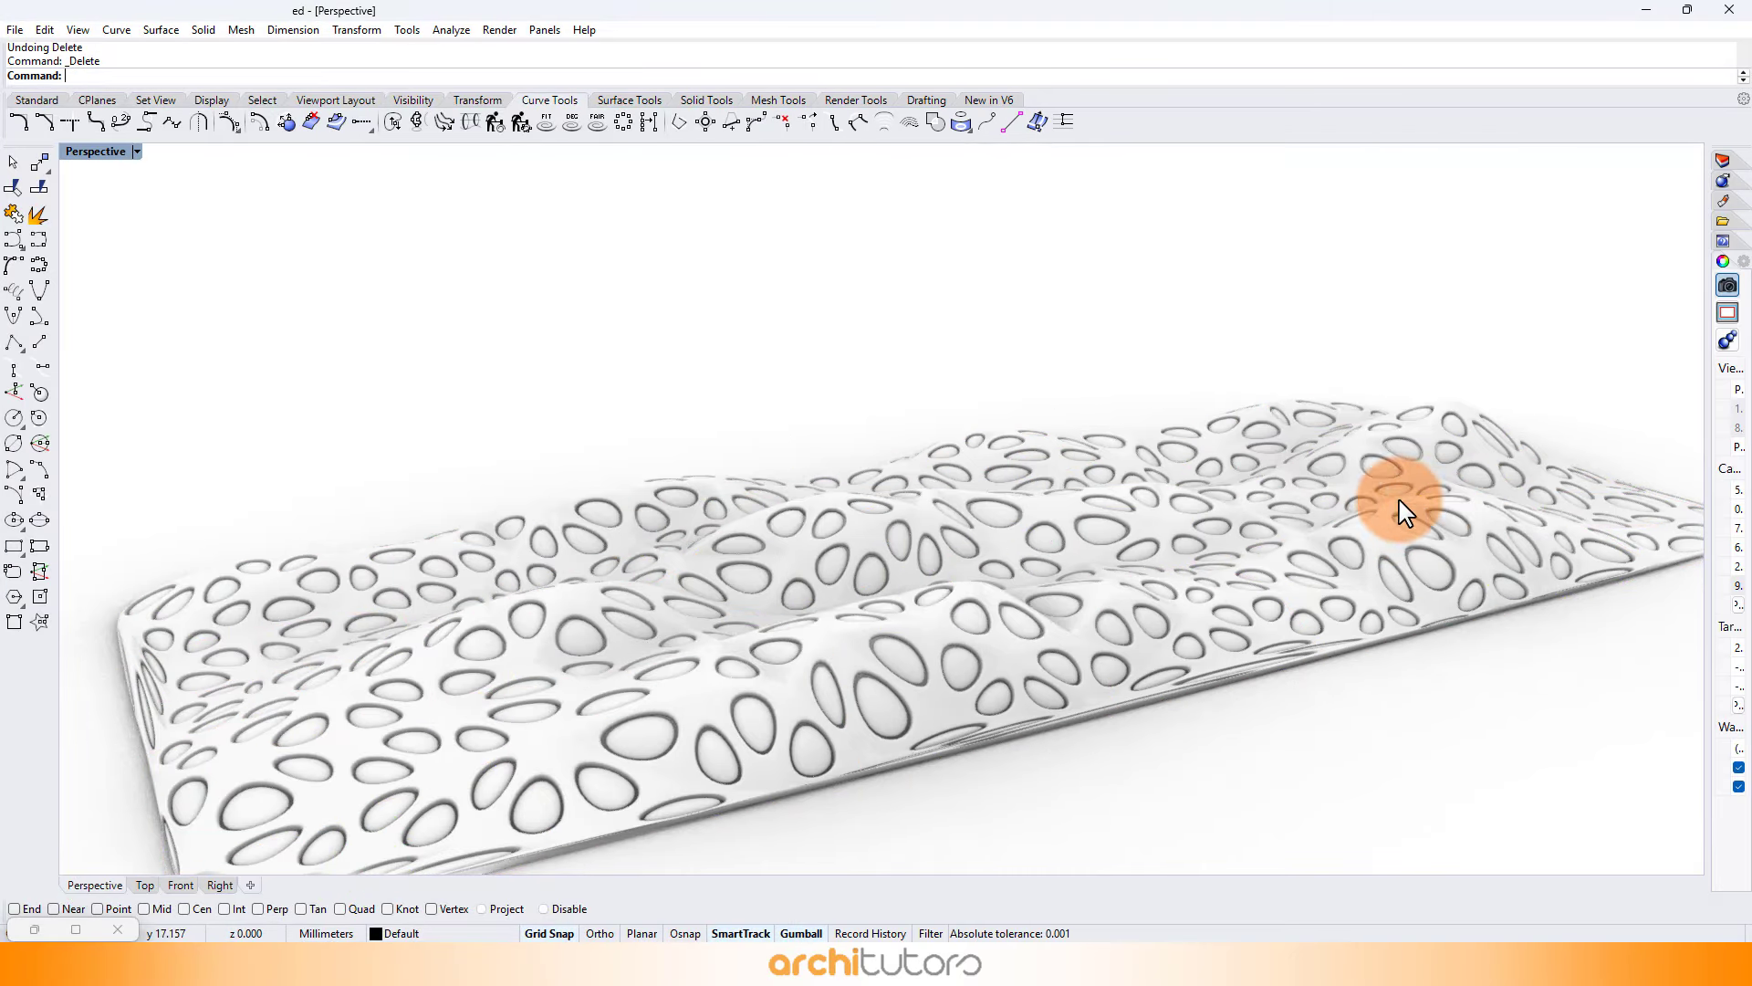
mouse_move(844, 511)
right_down()
mouse_move(927, 499)
mouse_move(716, 501)
mouse_move(735, 521)
mouse_move(880, 497)
mouse_move(853, 493)
right_up()
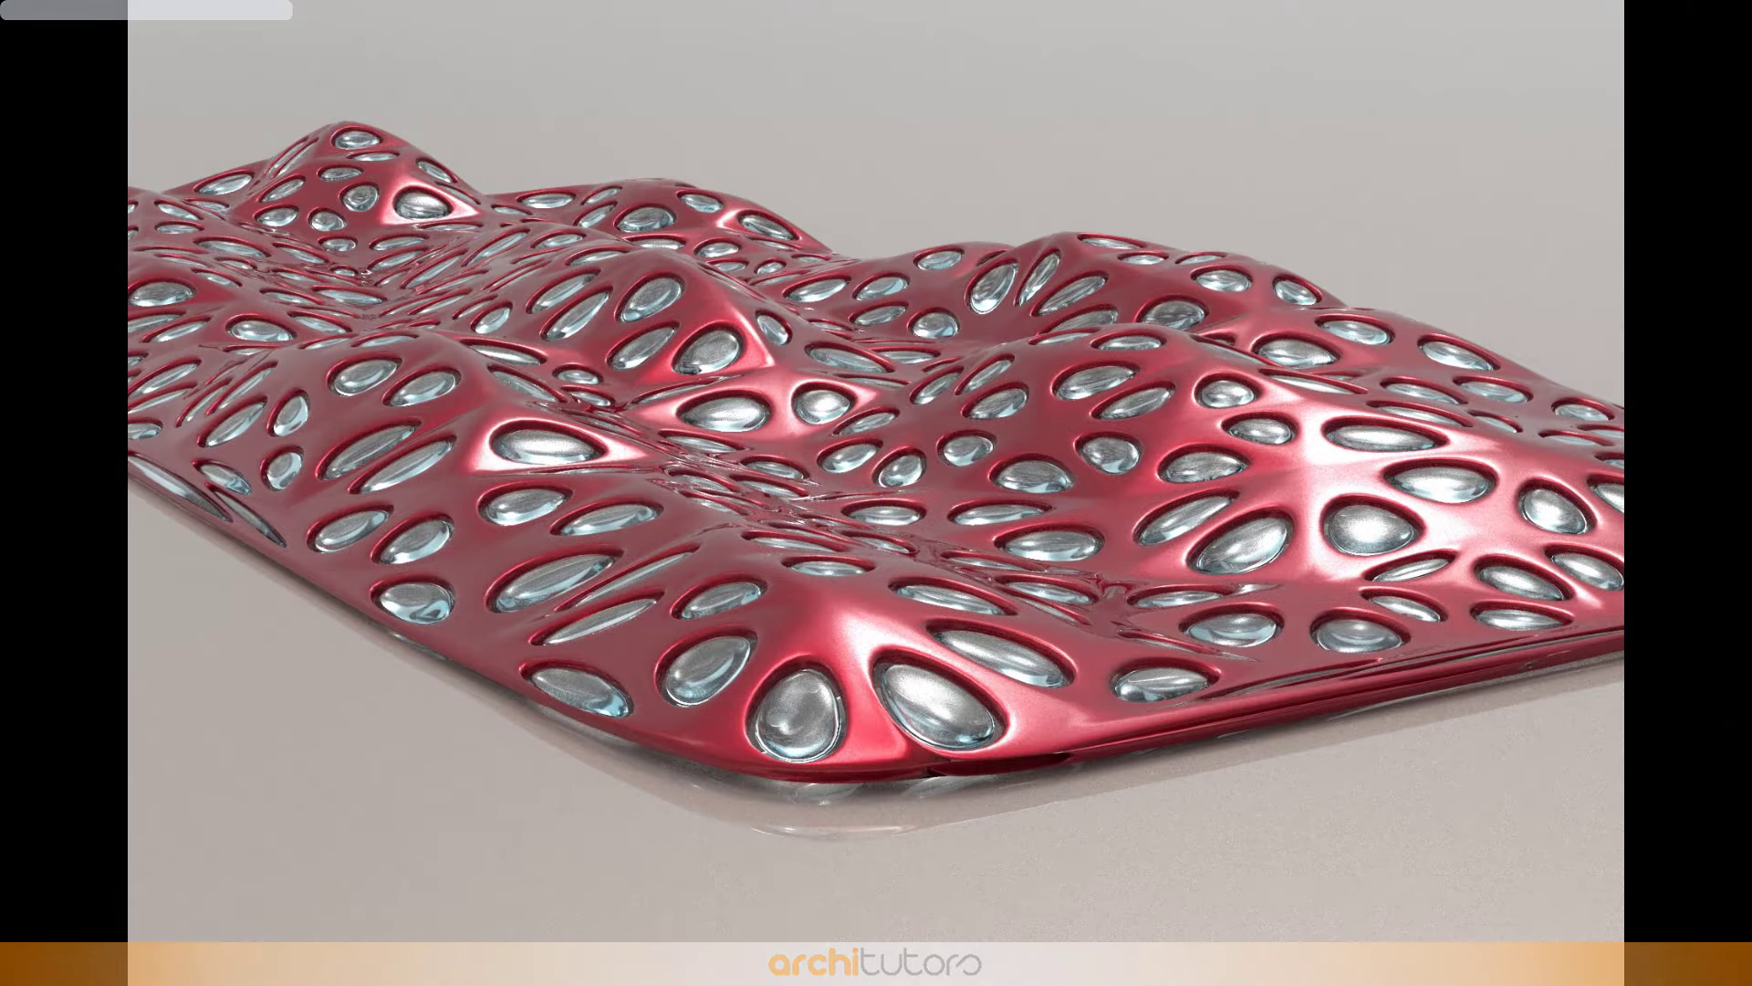